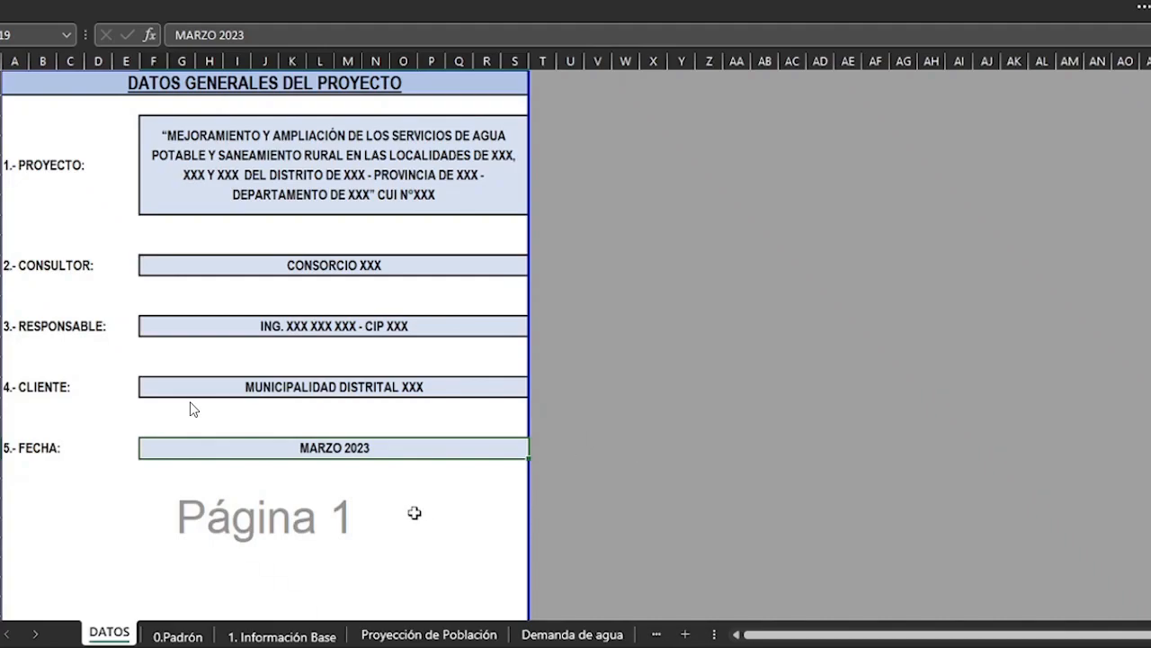
Step: Review the project, consultant, responsible engineer, client and date fields on the DATOS sheet
{"action": "left_click", "coordinate": [241, 509]}
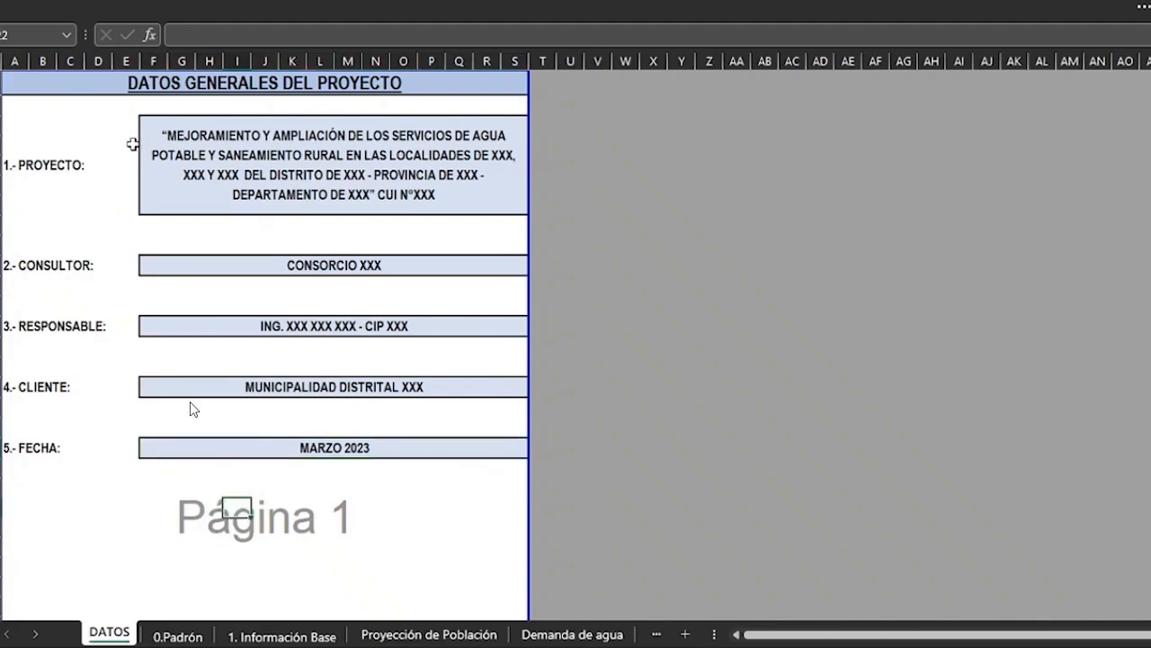
{"action": "left_click", "coordinate": [172, 186]}
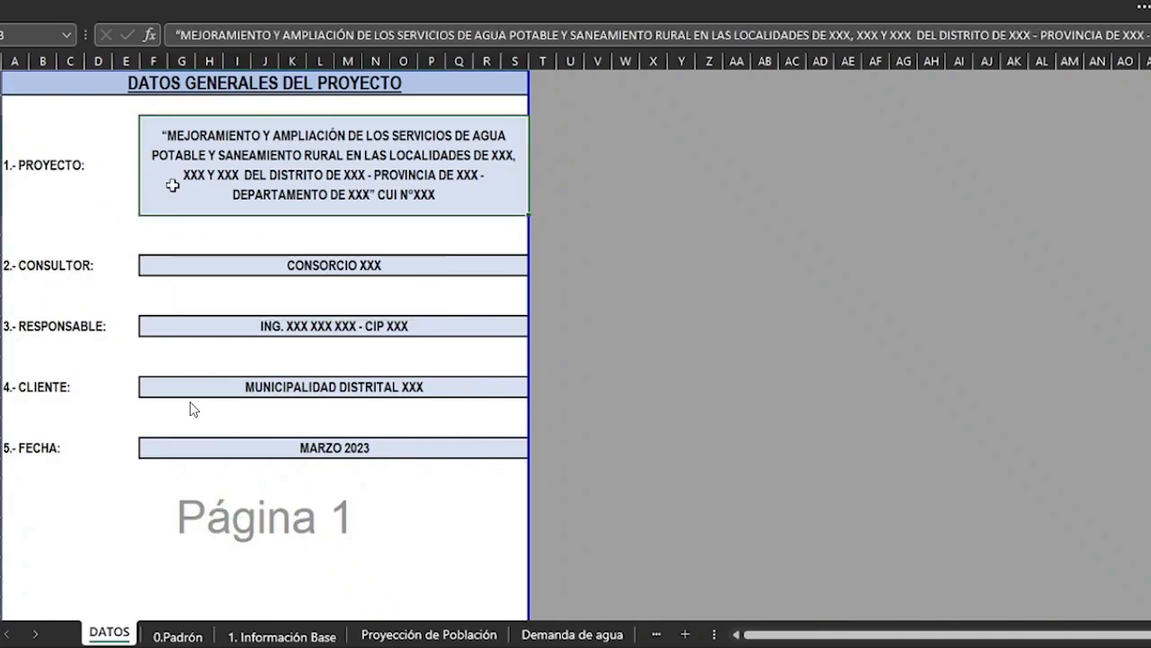
{"action": "left_click", "coordinate": [193, 267]}
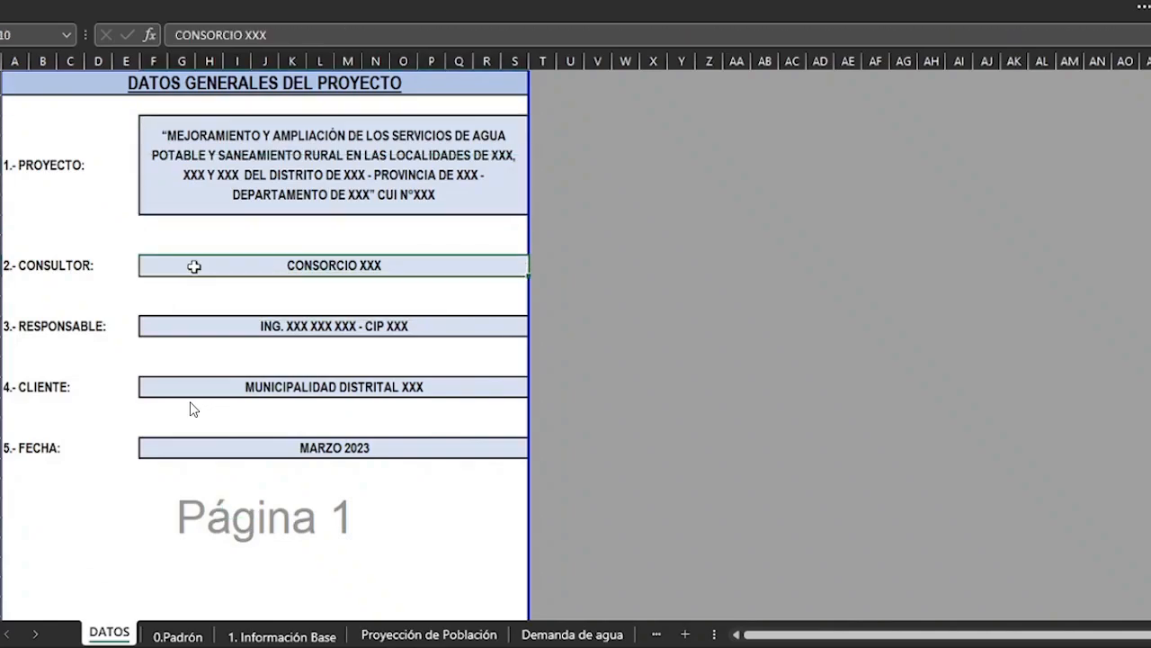
{"action": "left_click", "coordinate": [203, 326]}
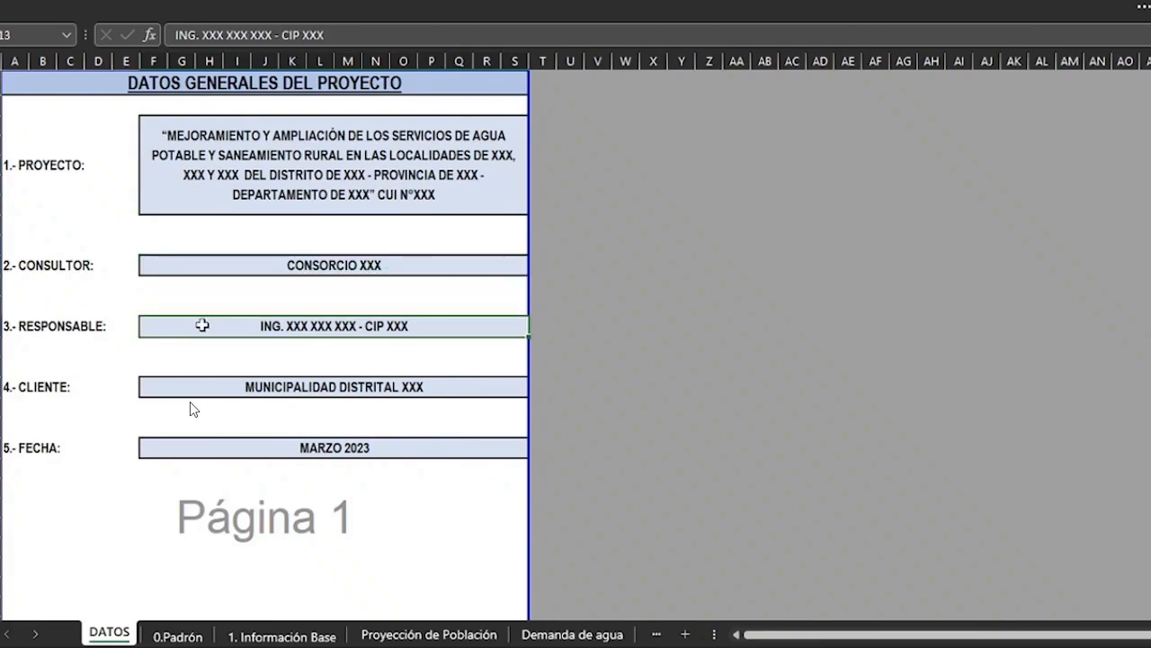
{"action": "left_click", "coordinate": [167, 395]}
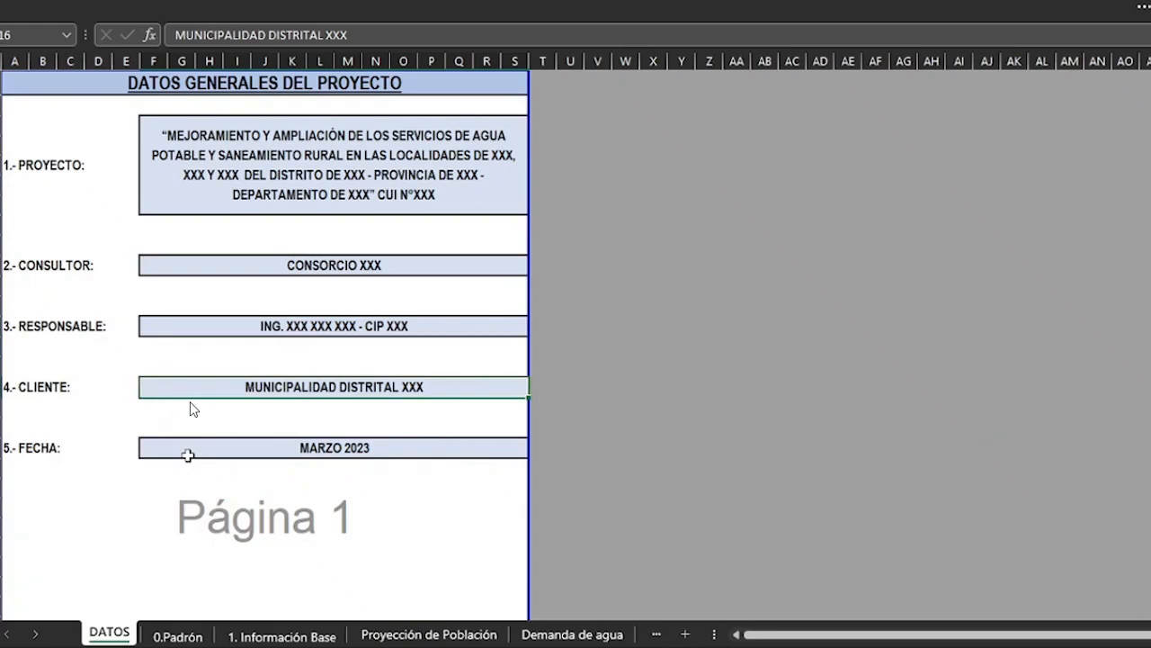
{"action": "left_click", "coordinate": [166, 516]}
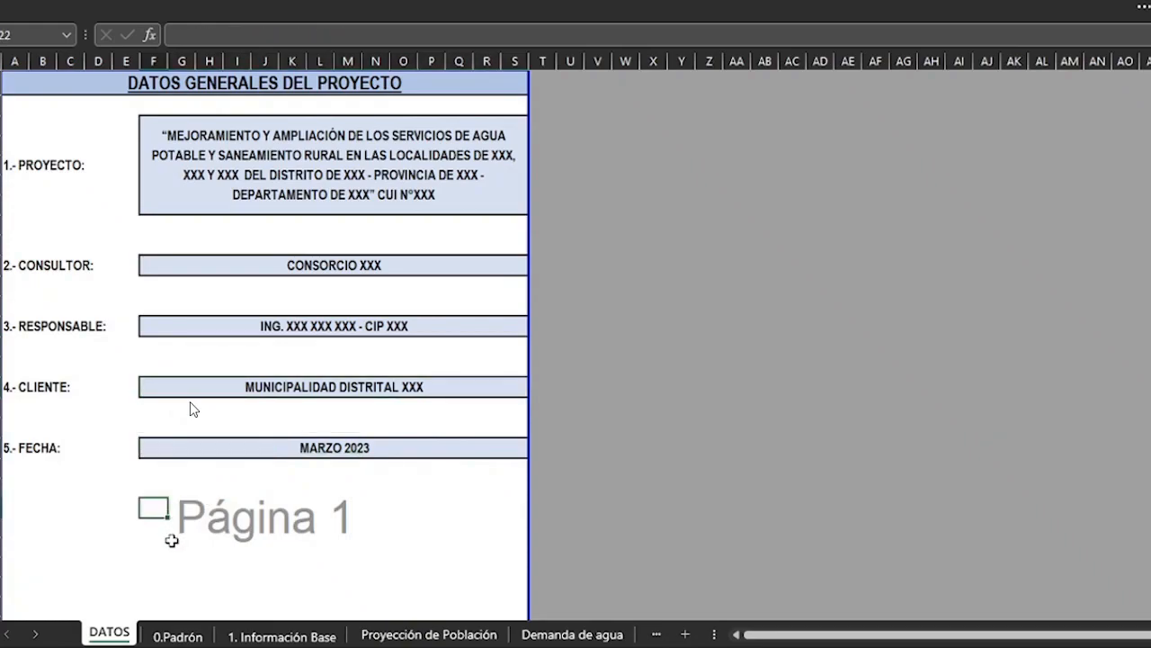
Step: Change the sector heading on the 0.Padrón sheet to SECTOR SAUCE and check the heading on the 1. Información Base sheet
{"action": "left_click", "coordinate": [177, 635]}
{"action": "scroll", "coordinate": [411, 360], "scroll_direction": "up", "scroll_amount": 13}
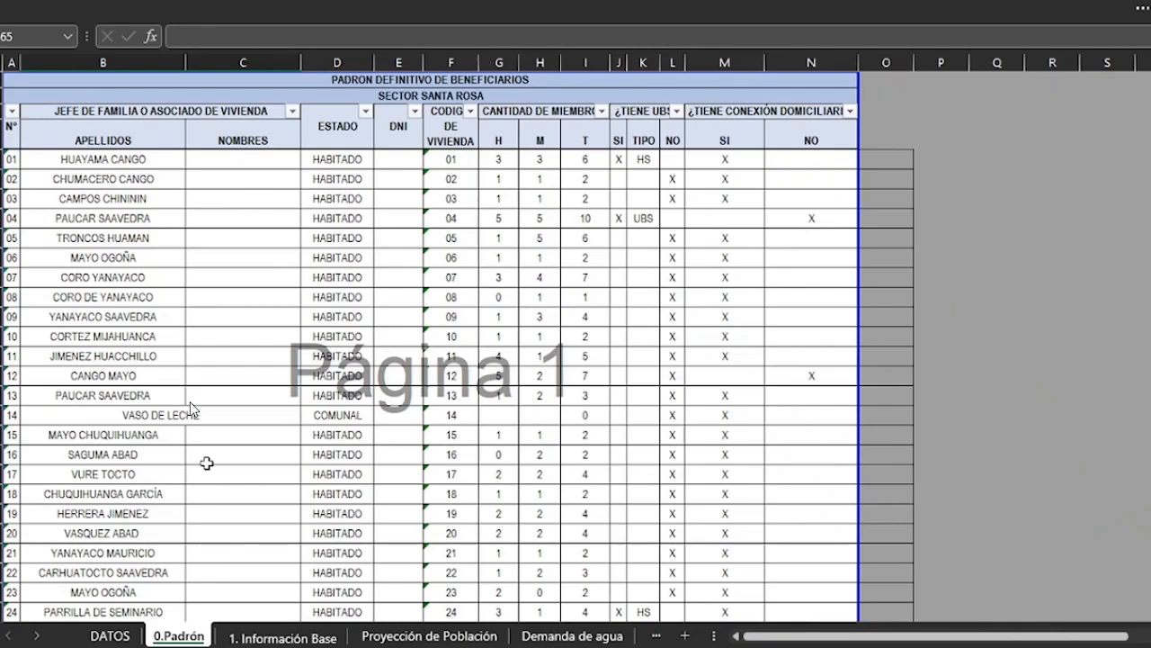
{"action": "left_click", "coordinate": [228, 188]}
{"action": "left_click", "coordinate": [455, 99]}
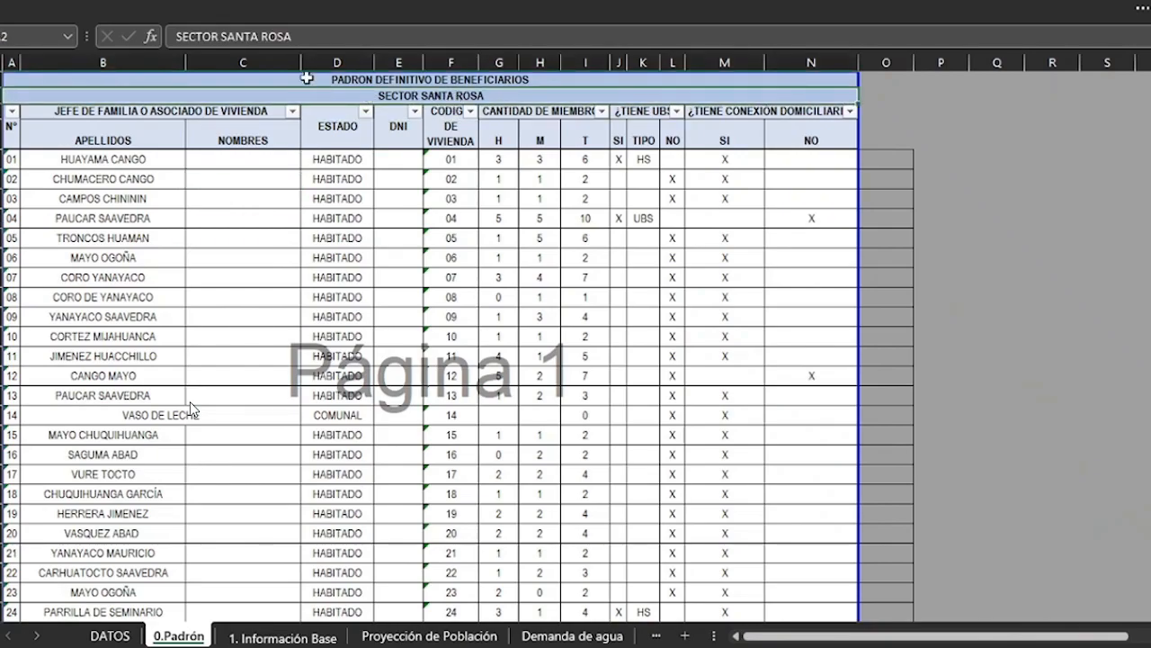
{"action": "left_click", "coordinate": [342, 38]}
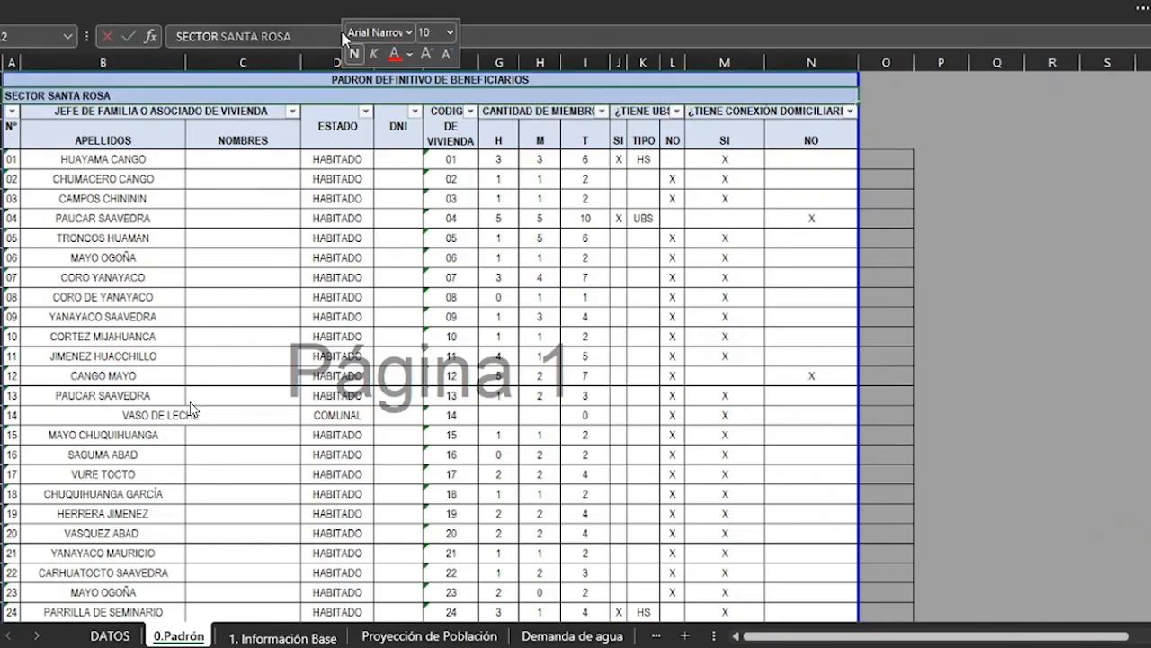
{"action": "type", "text": "SAUCE"}
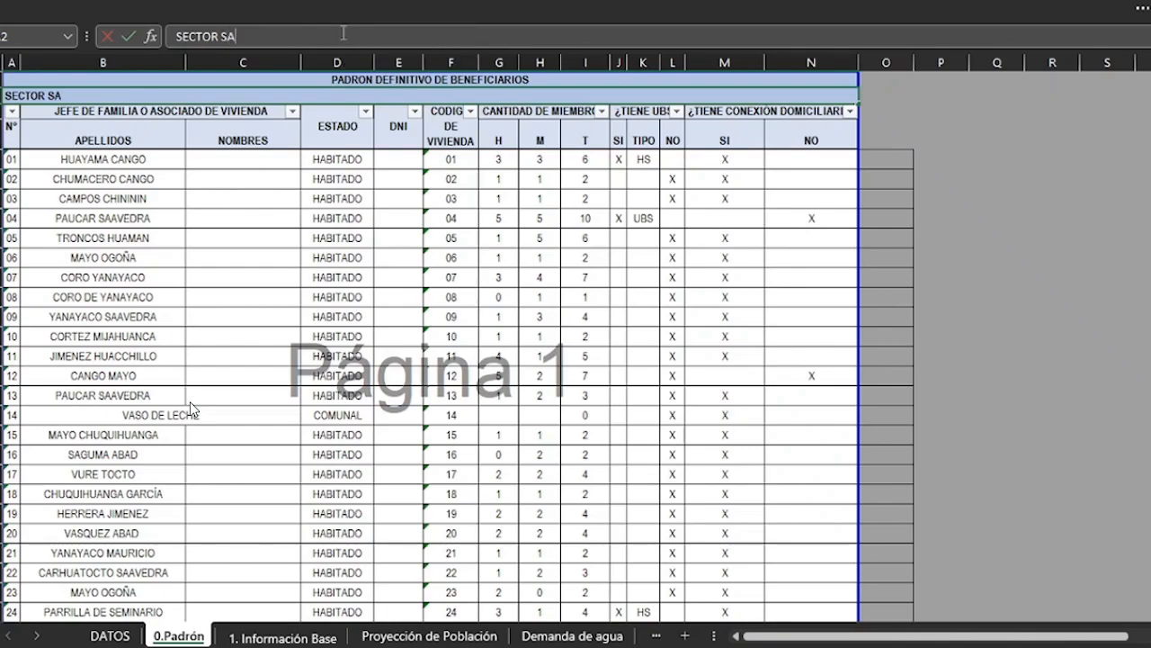
{"action": "key", "text": "Return"}
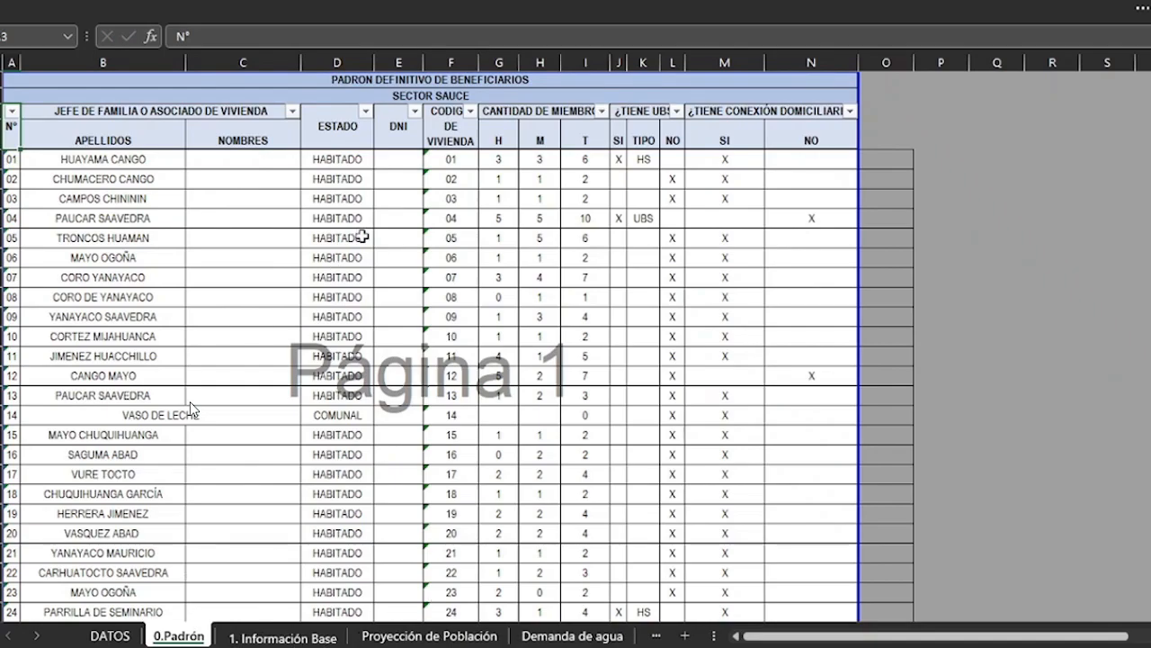
{"action": "key", "text": "ctrl+Page_Down"}
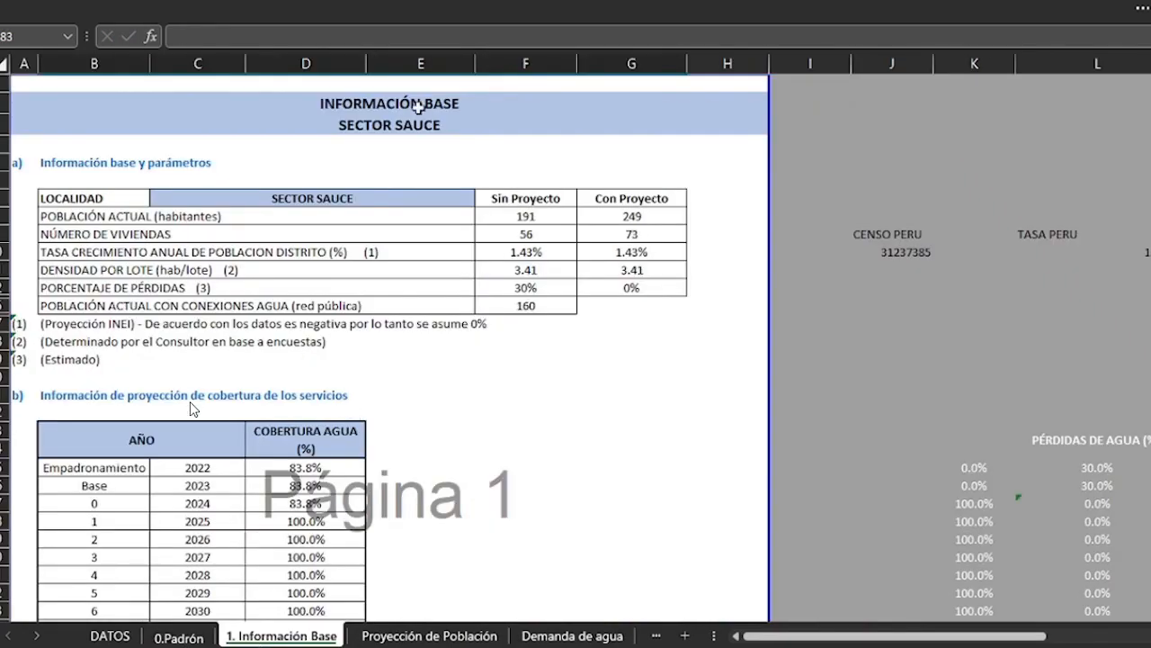
Step: Examine the beneficiary register on the 0.Padrón sheet, including the ESTADO options, the communal and state premises, and the DNI and dwelling code columns
{"action": "left_click", "coordinate": [191, 637]}
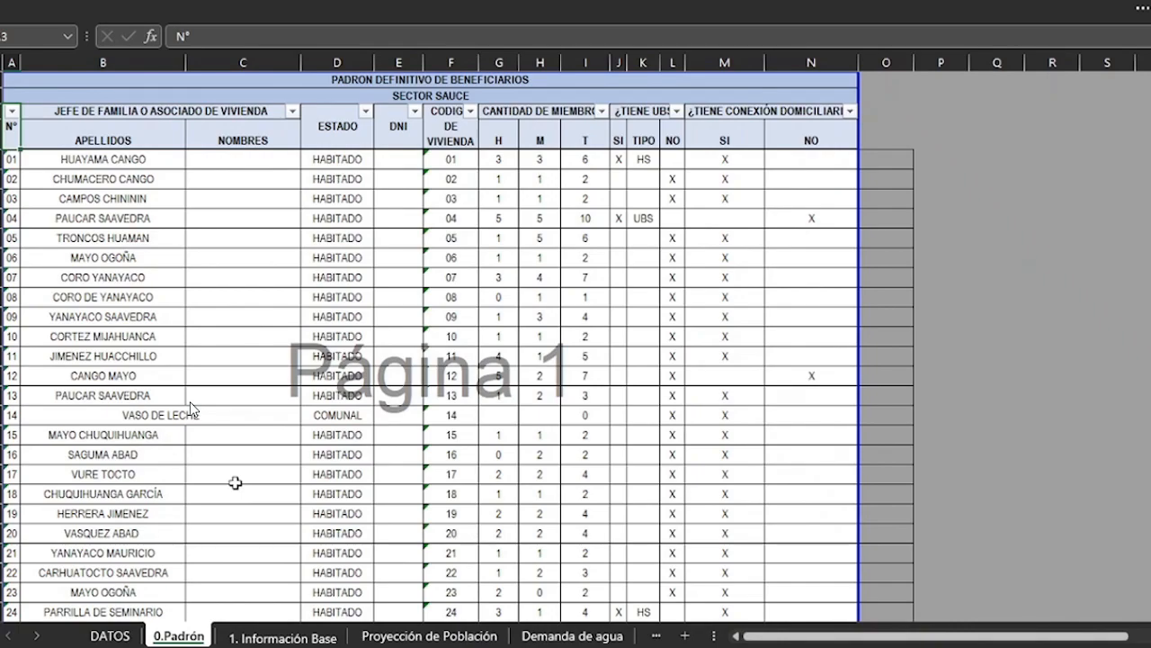
{"action": "left_click", "coordinate": [350, 161]}
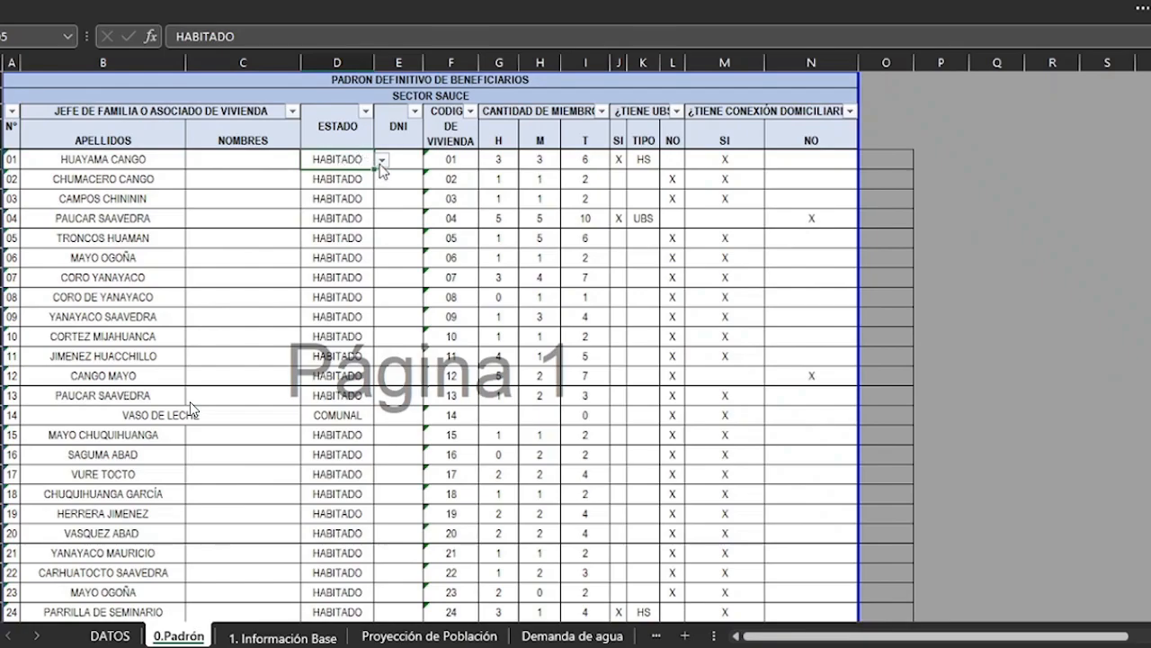
{"action": "left_click", "coordinate": [382, 162]}
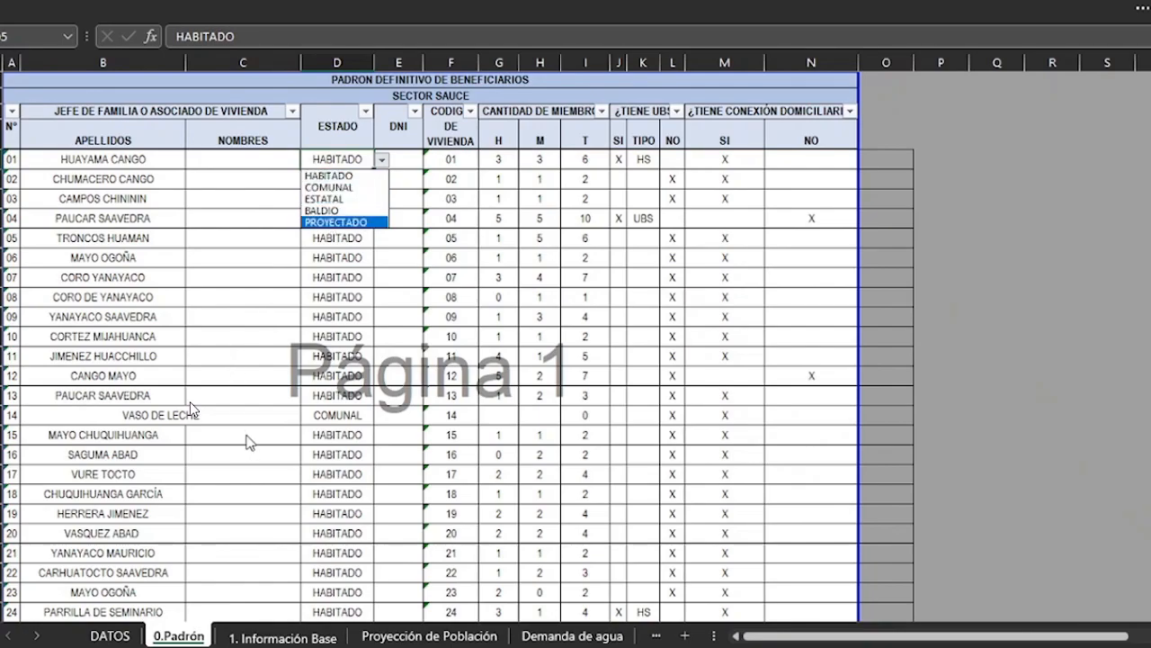
{"action": "key", "text": "Escape"}
{"action": "left_click", "coordinate": [217, 417]}
{"action": "scroll", "coordinate": [225, 415], "scroll_direction": "down", "scroll_amount": 4}
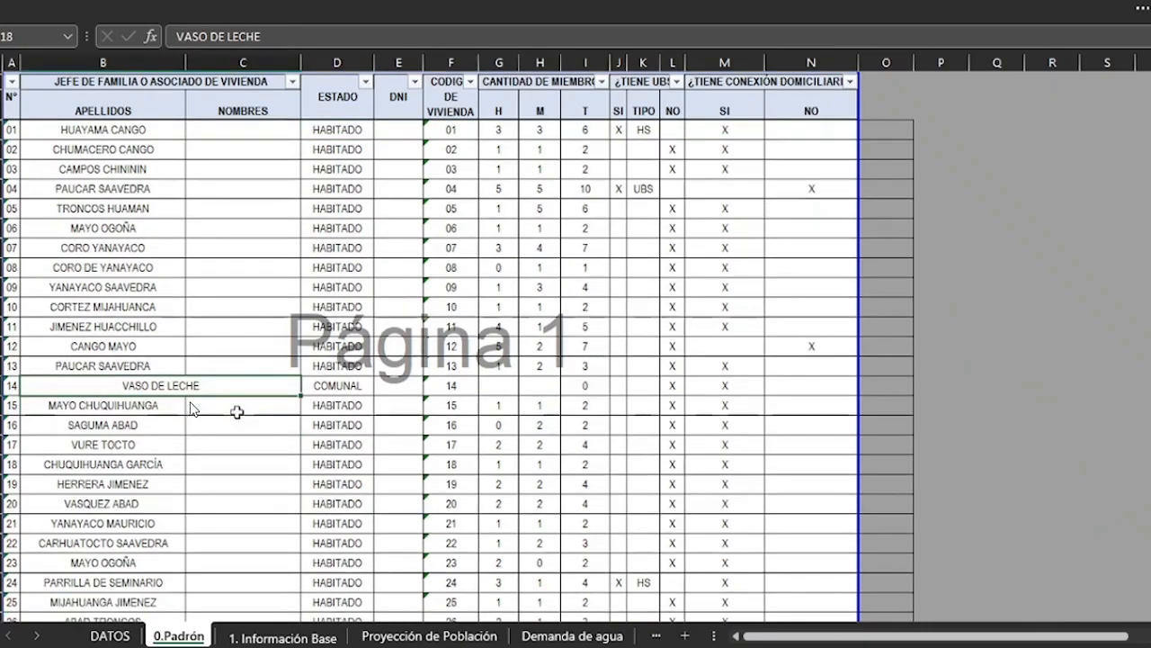
{"action": "scroll", "coordinate": [237, 412], "scroll_direction": "down", "scroll_amount": 6}
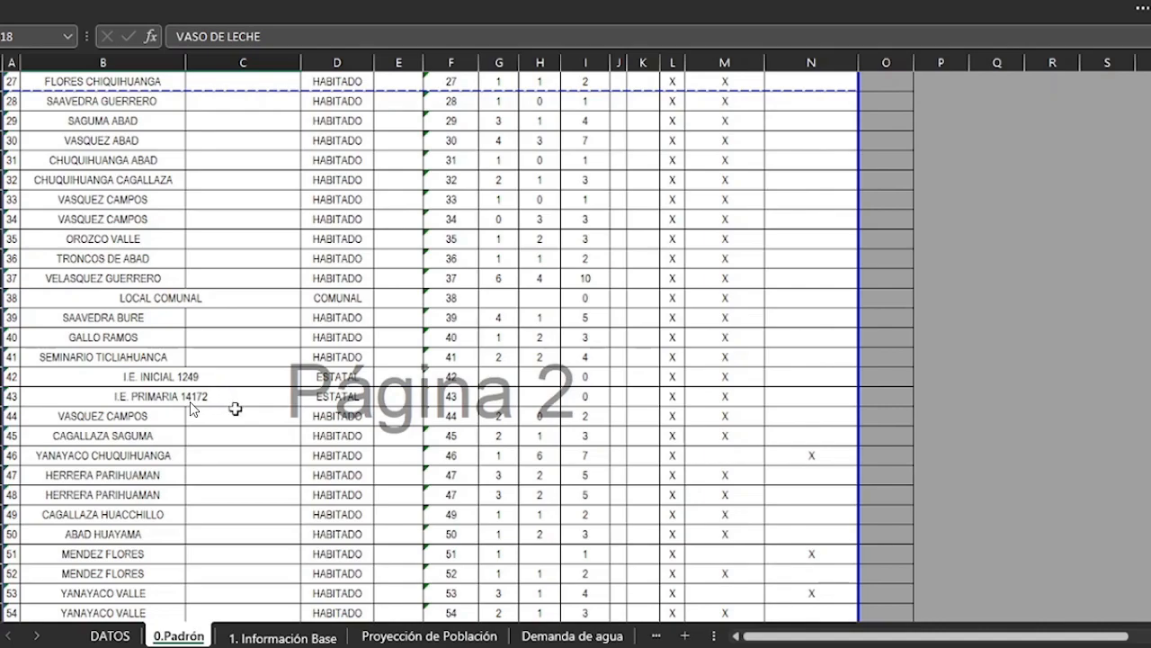
{"action": "scroll", "coordinate": [243, 414], "scroll_direction": "up", "scroll_amount": 7}
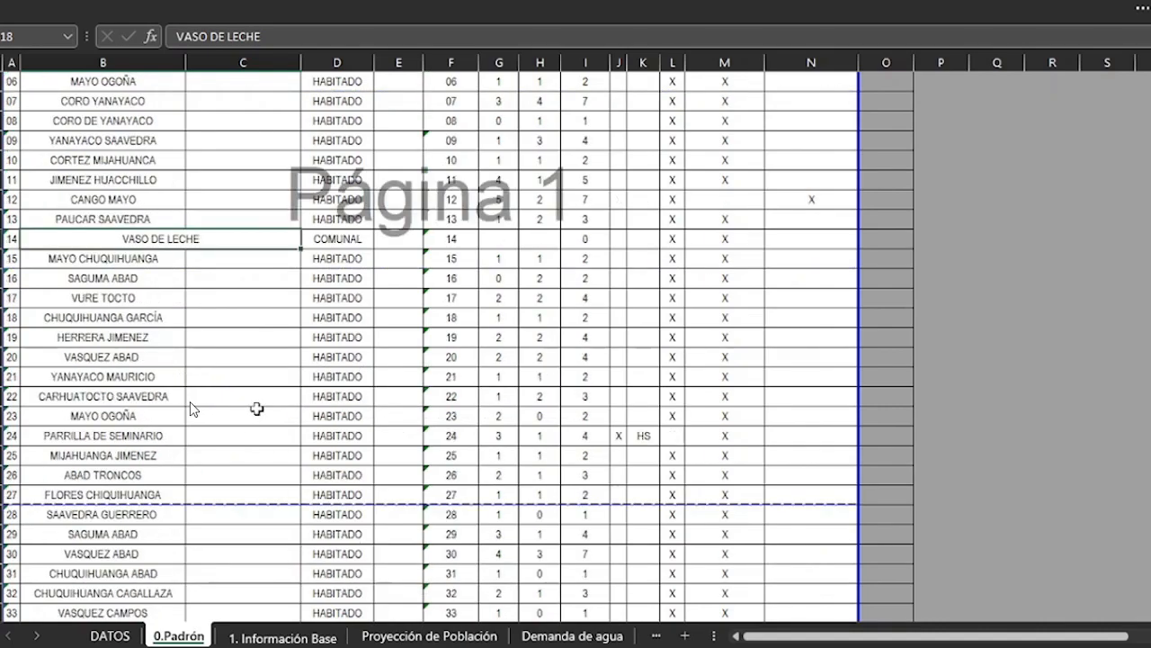
{"action": "scroll", "coordinate": [256, 408], "scroll_direction": "up", "scroll_amount": 3}
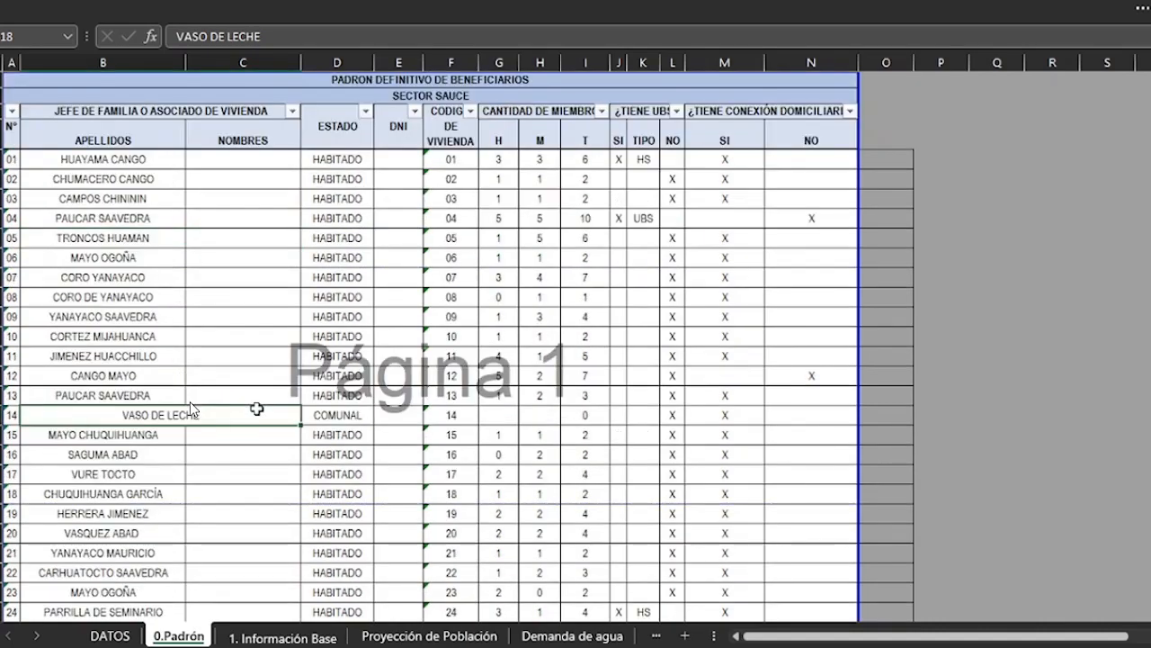
{"action": "left_click", "coordinate": [396, 159]}
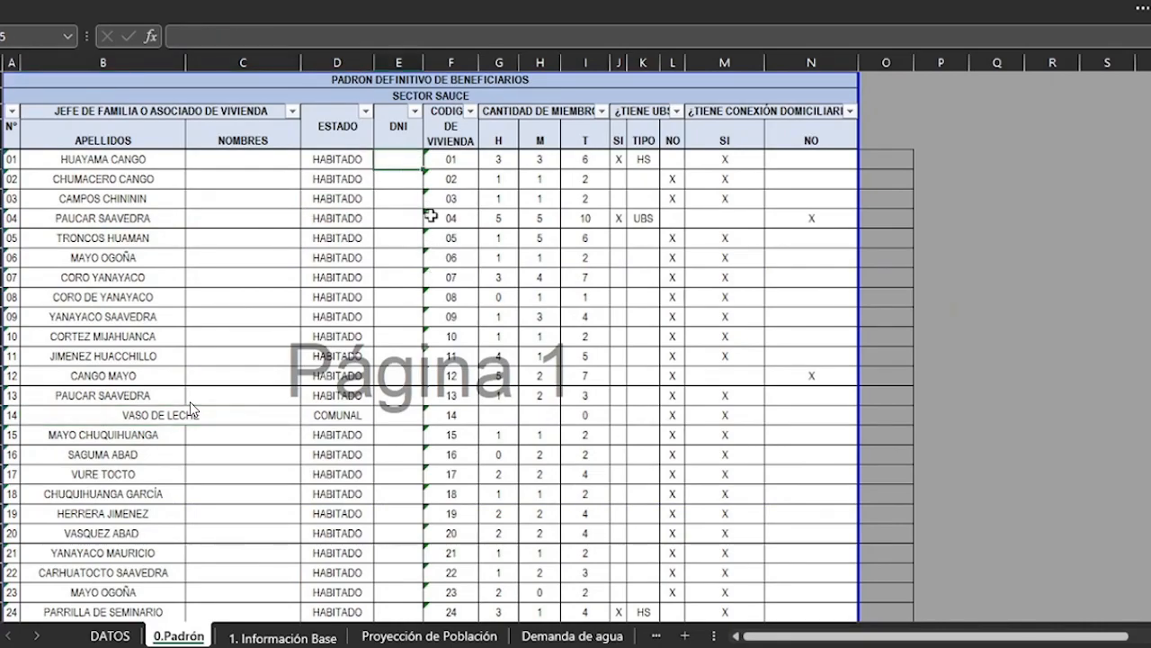
{"action": "left_click", "coordinate": [464, 184]}
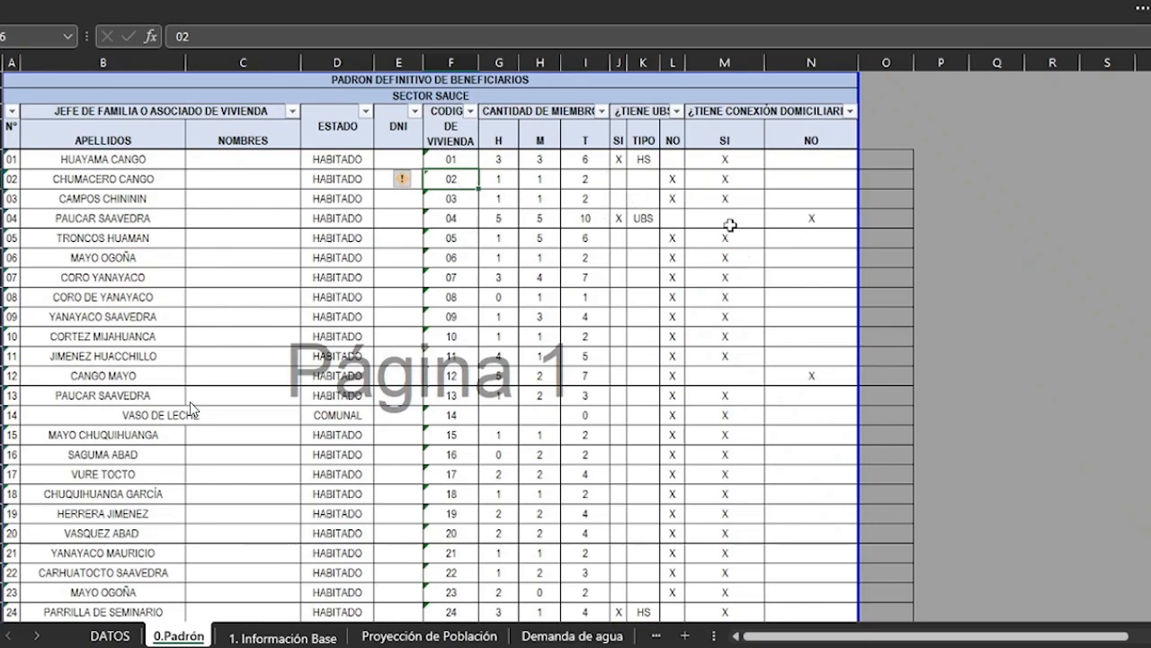
Step: Inspect the total population and inhabited lots formulas in the RESUMEN DE DATOS table below the register
{"action": "scroll", "coordinate": [724, 229], "scroll_direction": "down", "scroll_amount": 4}
{"action": "scroll", "coordinate": [714, 236], "scroll_direction": "down", "scroll_amount": 12}
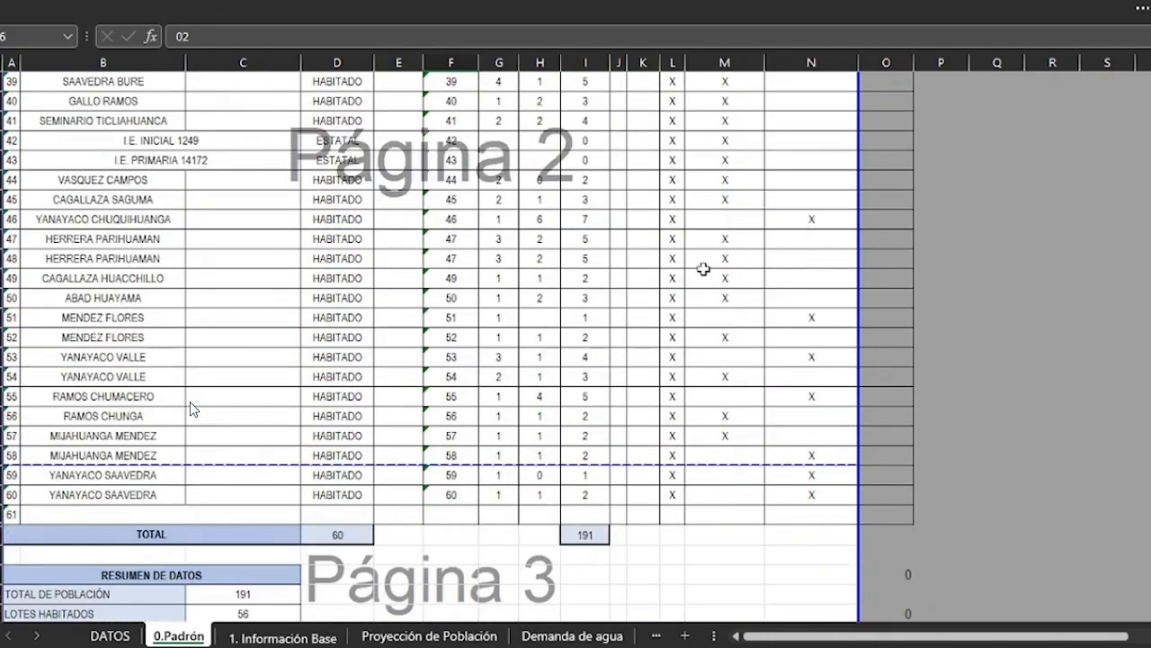
{"action": "left_click", "coordinate": [343, 475]}
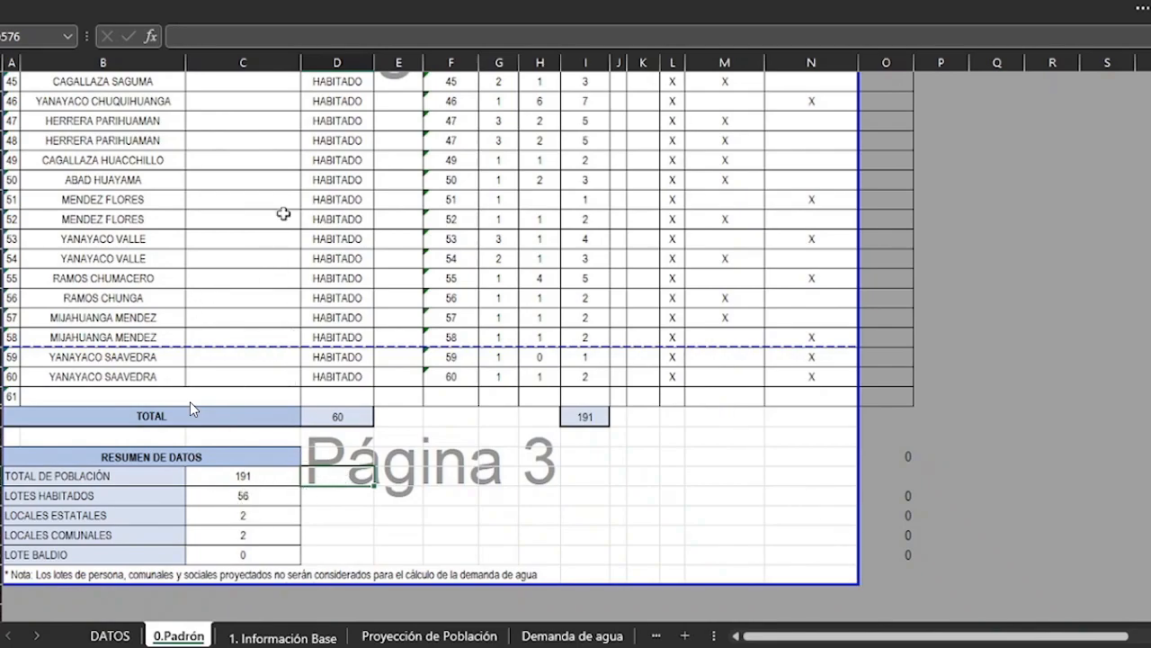
{"action": "left_click", "coordinate": [245, 479]}
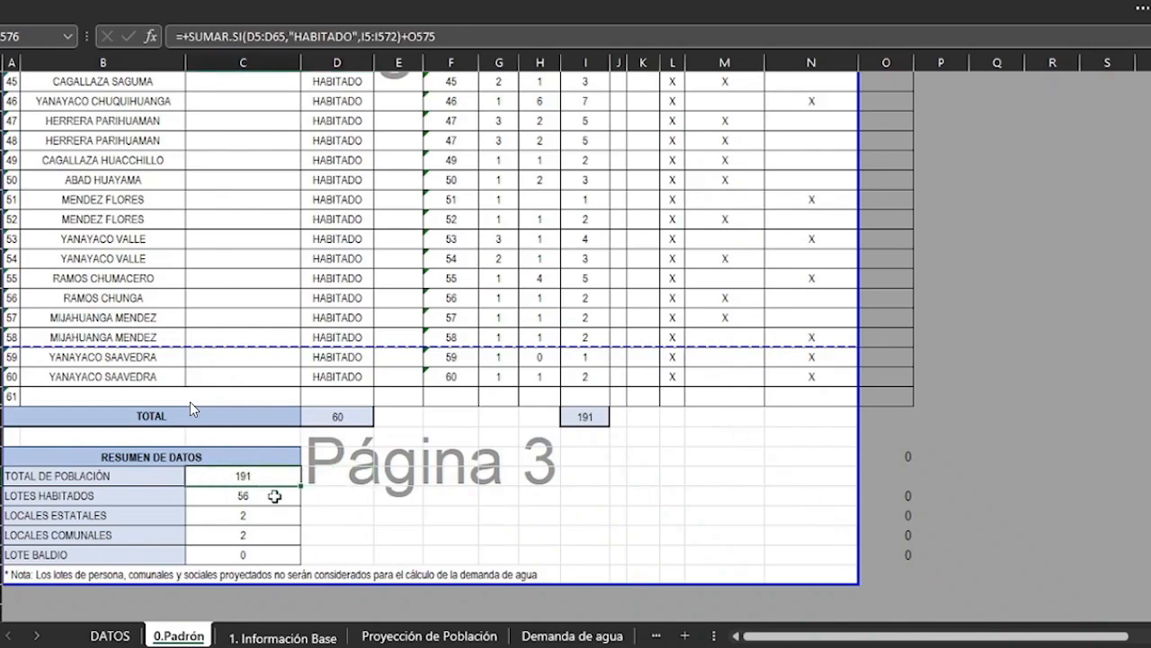
{"action": "left_click", "coordinate": [272, 497]}
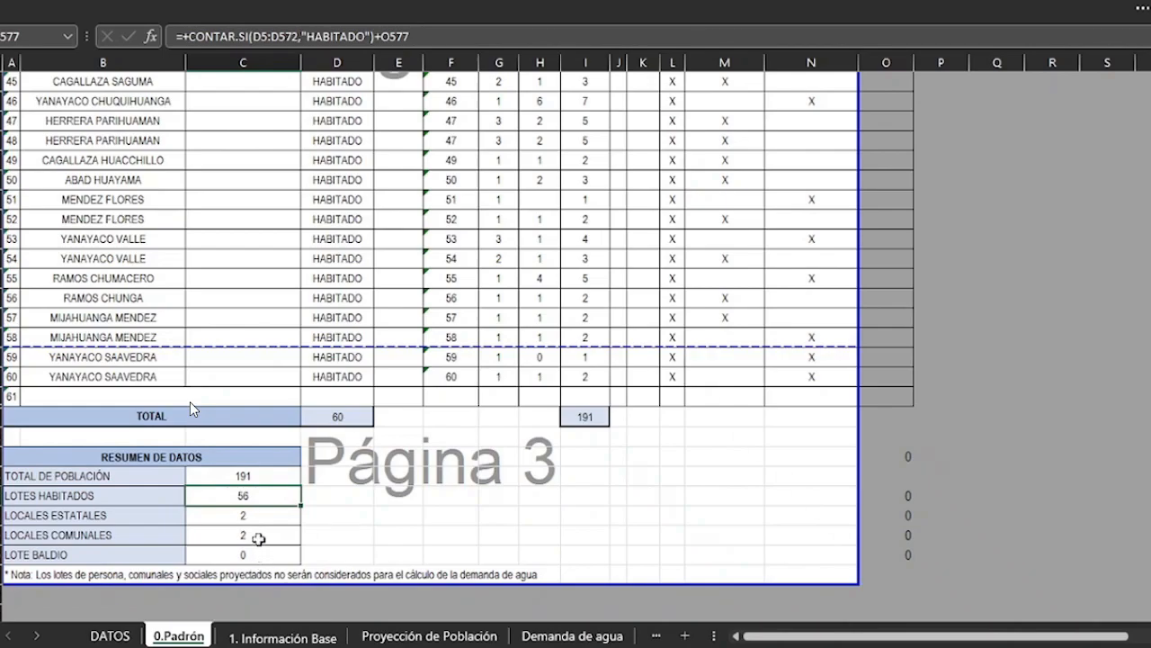
Step: Fill in register row 61 as CAMPO DEPORTIVO with status COMUNAL and dwelling code 61
{"action": "left_click", "coordinate": [179, 396]}
{"action": "type", "text": "CAMPO D"}
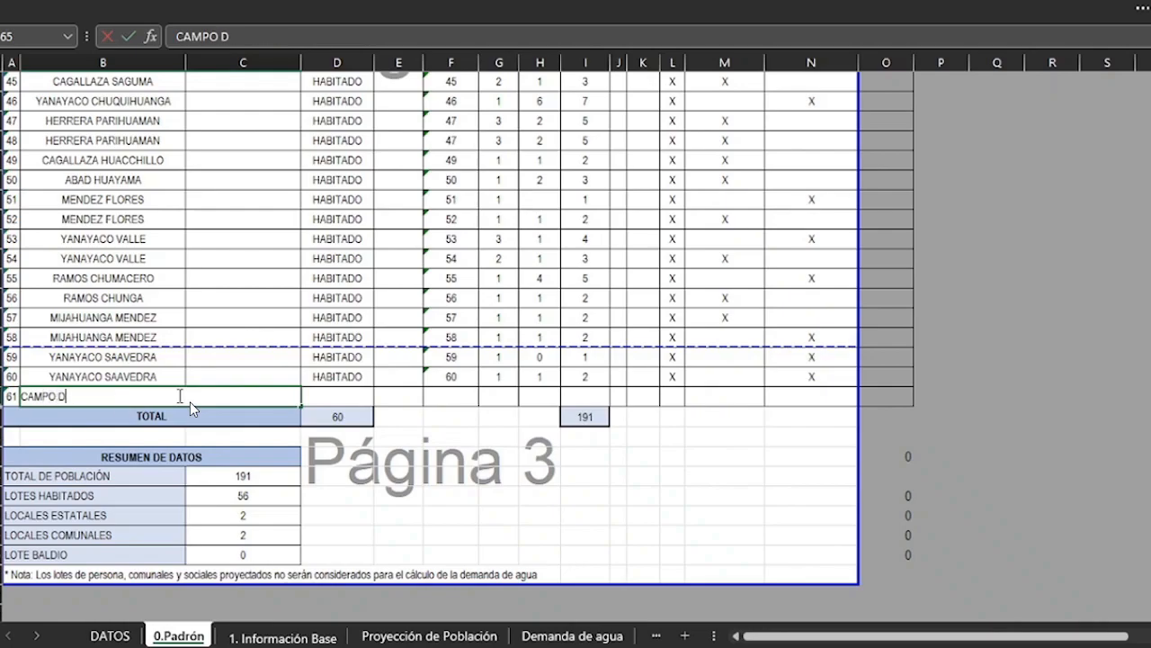
{"action": "type", "text": "EPORTIVO"}
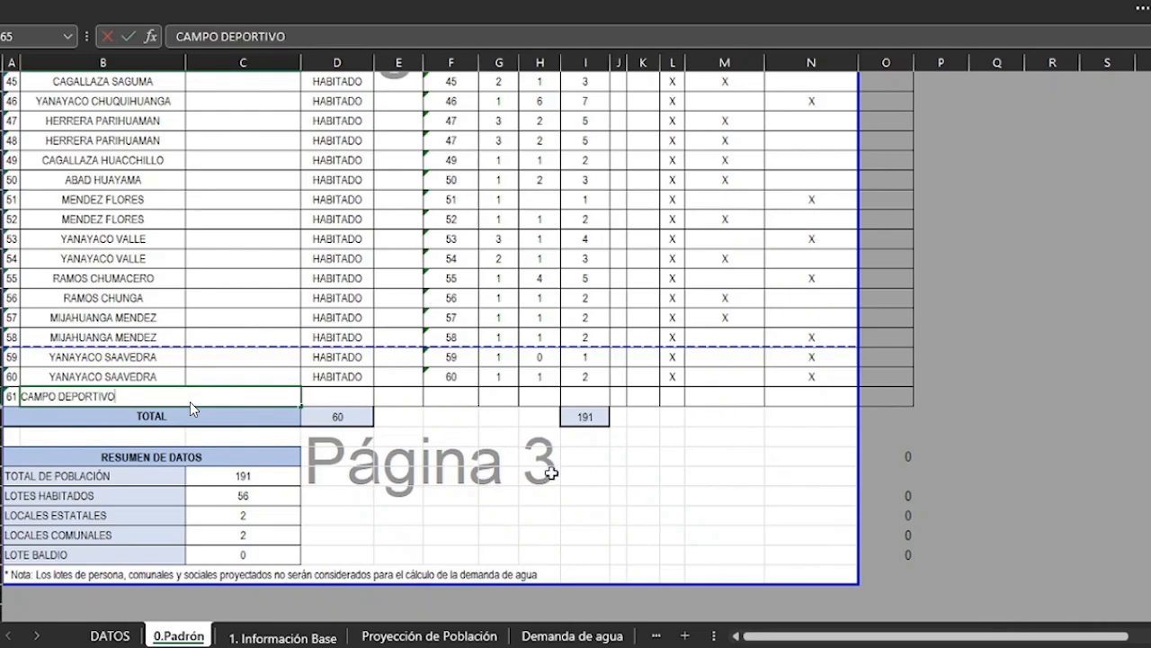
{"action": "key", "text": "Tab"}
{"action": "left_click", "coordinate": [380, 398]}
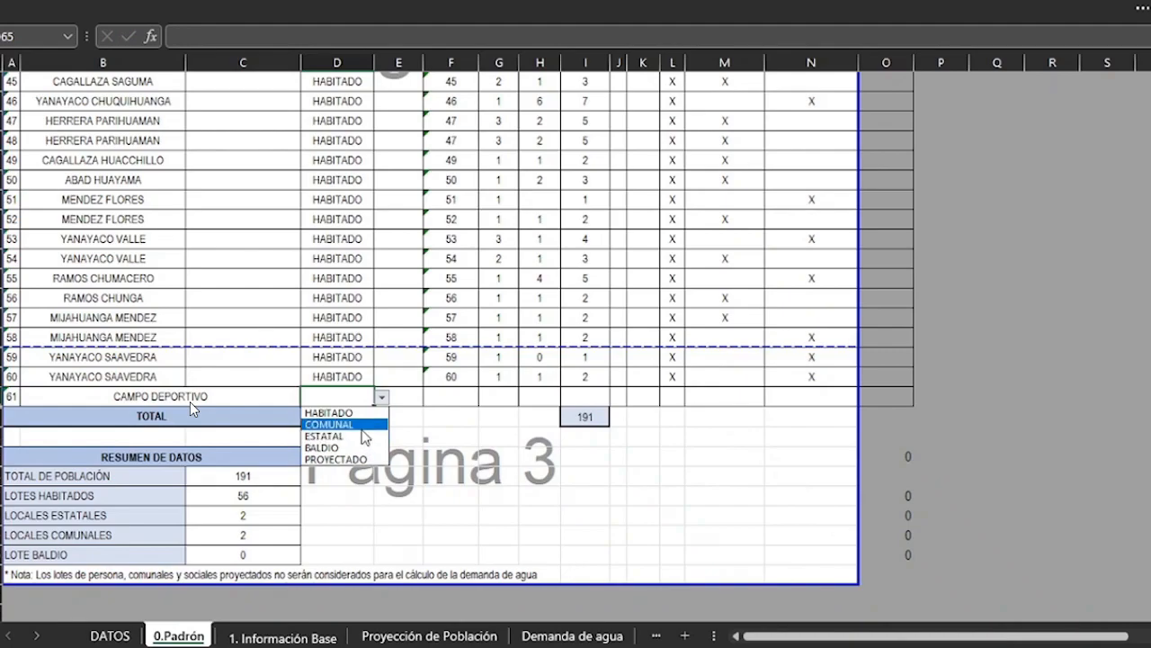
{"action": "left_click", "coordinate": [362, 428]}
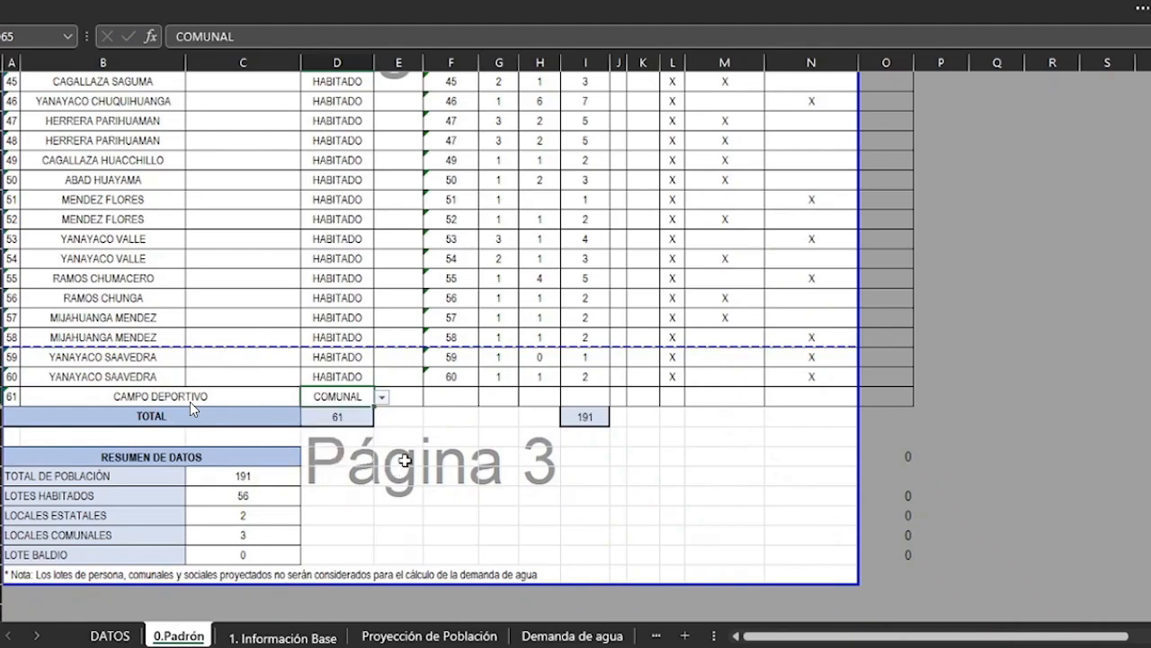
{"action": "left_click", "coordinate": [452, 401]}
{"action": "type", "text": "61"}
{"action": "key", "text": "Tab"}
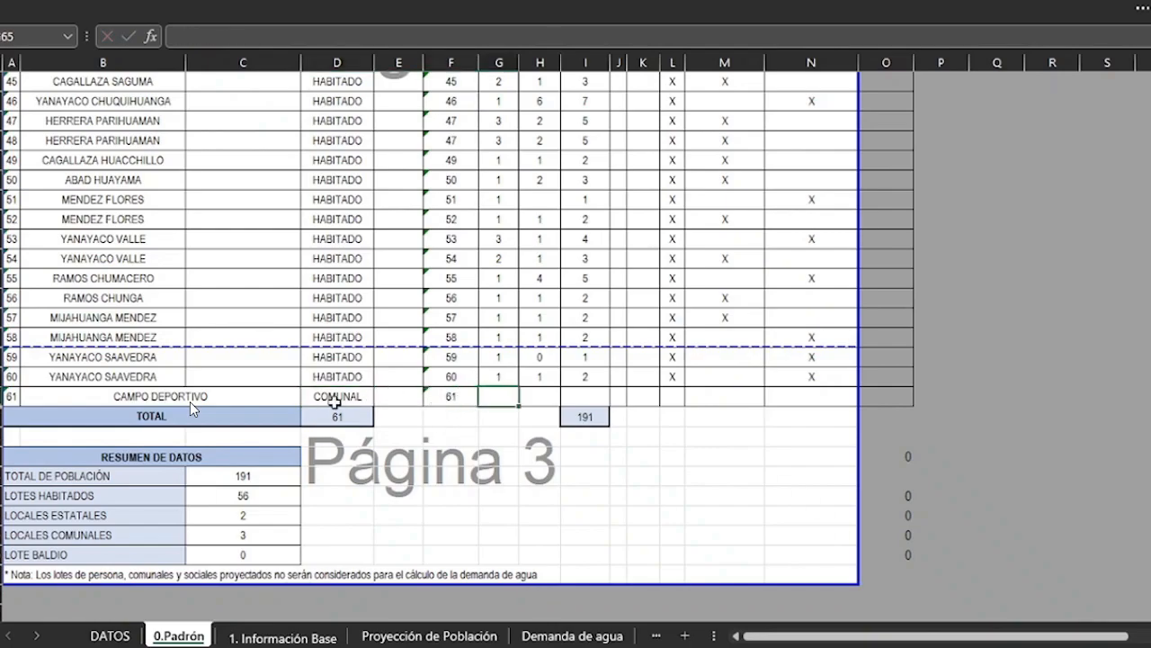
Step: Examine the member count cells of the CAMPO DEPORTIVO row and the data summary below the register
{"action": "scroll", "coordinate": [334, 402], "scroll_direction": "up", "scroll_amount": 1}
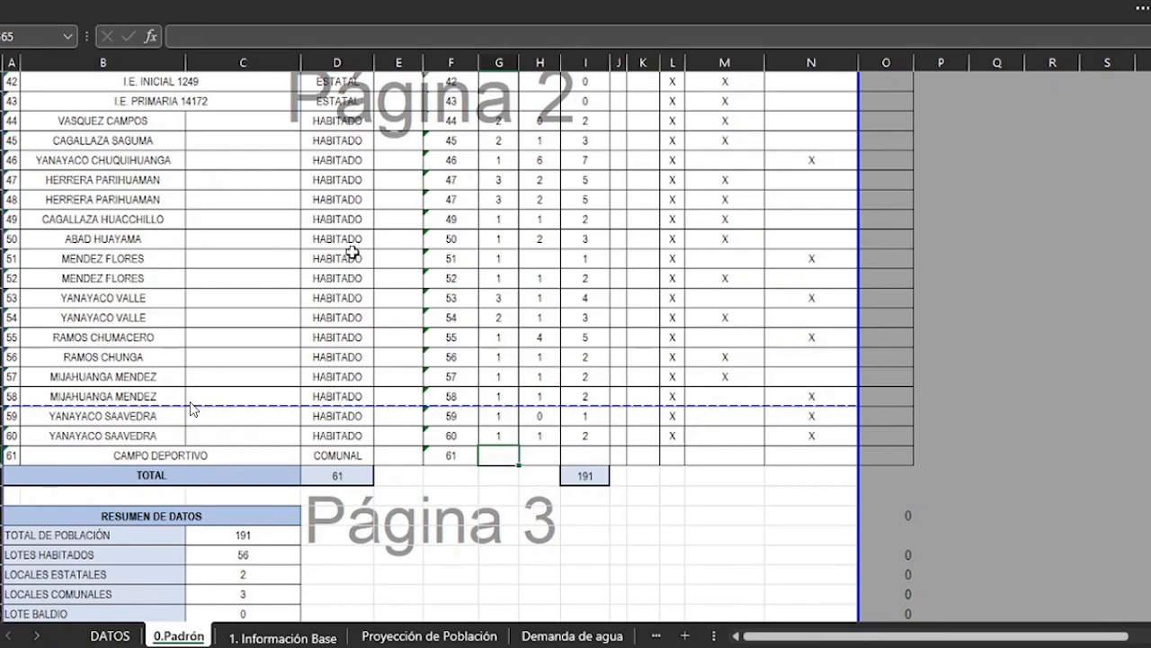
{"action": "scroll", "coordinate": [356, 253], "scroll_direction": "up", "scroll_amount": 1}
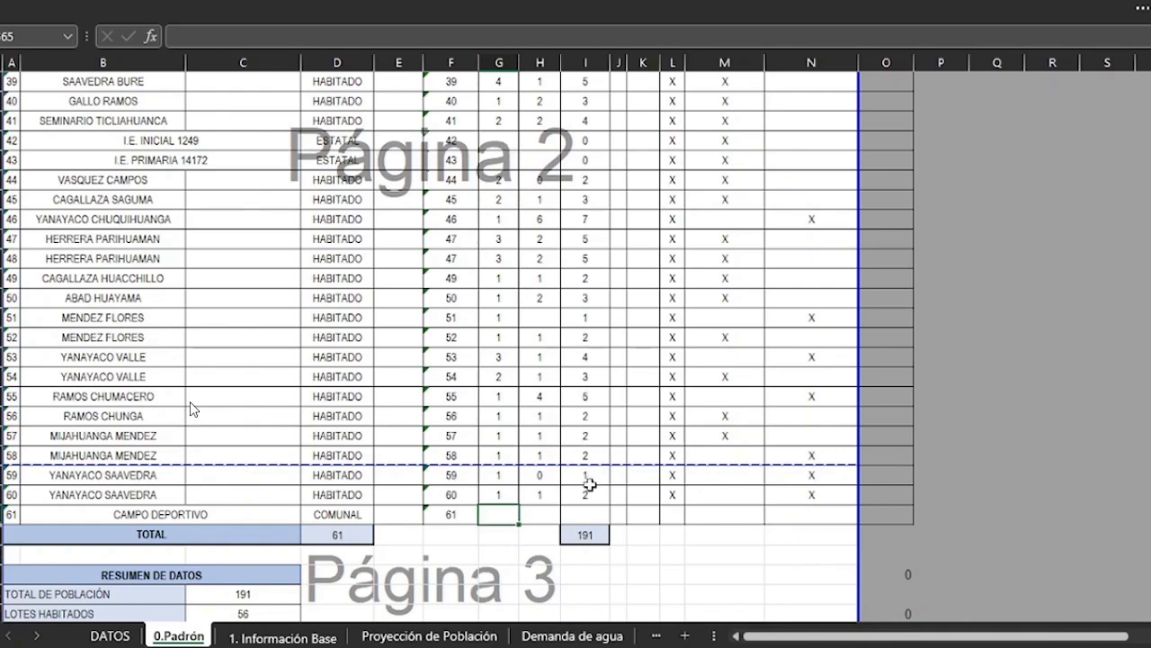
{"action": "left_click_drag", "start_coordinate": [501, 513], "coordinate": [593, 513]}
{"action": "scroll", "coordinate": [381, 549], "scroll_direction": "down", "scroll_amount": 1}
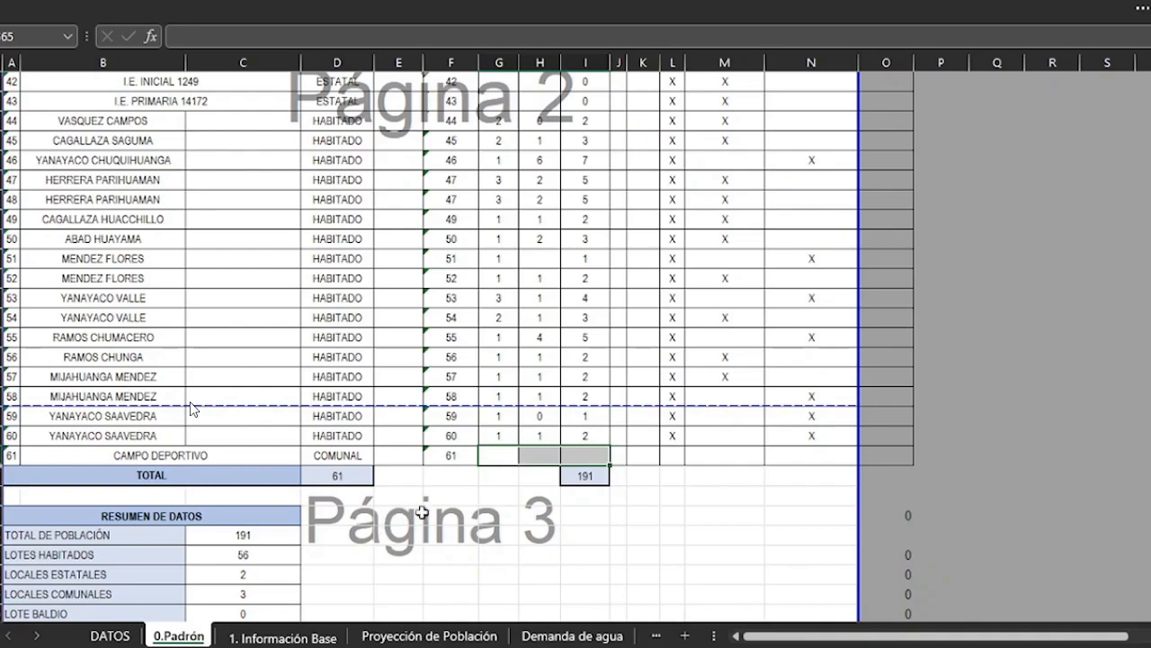
{"action": "scroll", "coordinate": [315, 550], "scroll_direction": "down", "scroll_amount": 1}
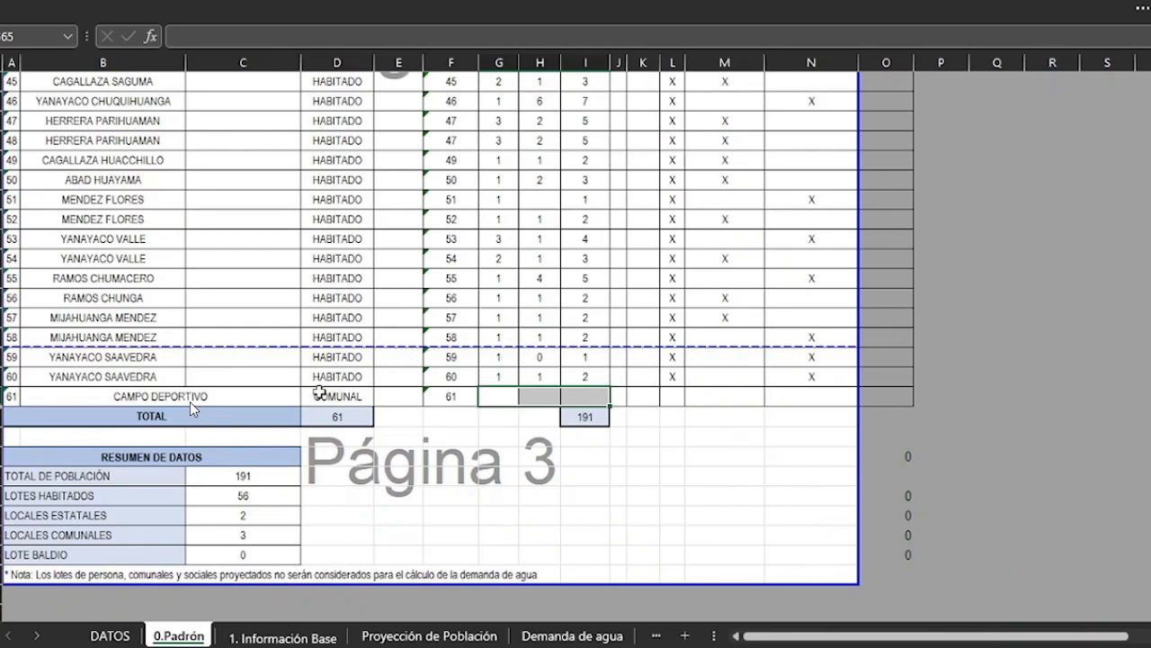
Step: Set the ESTADO of register row 60 to BALDIO and clear its two member count cells
{"action": "left_click", "coordinate": [347, 376]}
{"action": "left_click", "coordinate": [382, 379]}
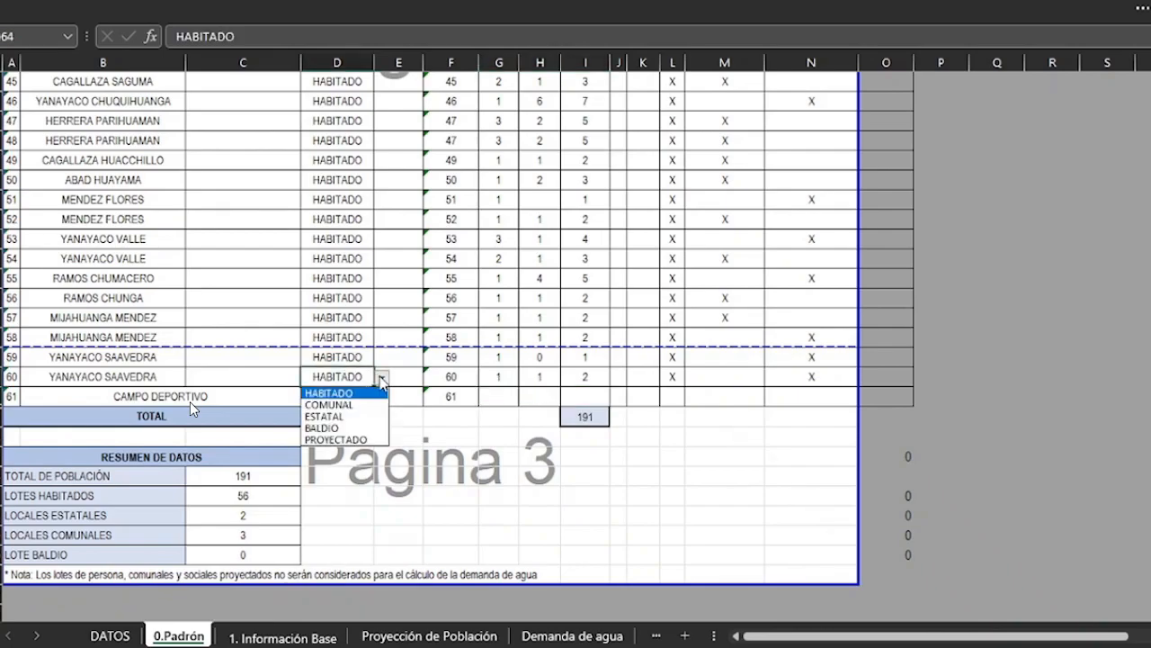
{"action": "left_click", "coordinate": [370, 428]}
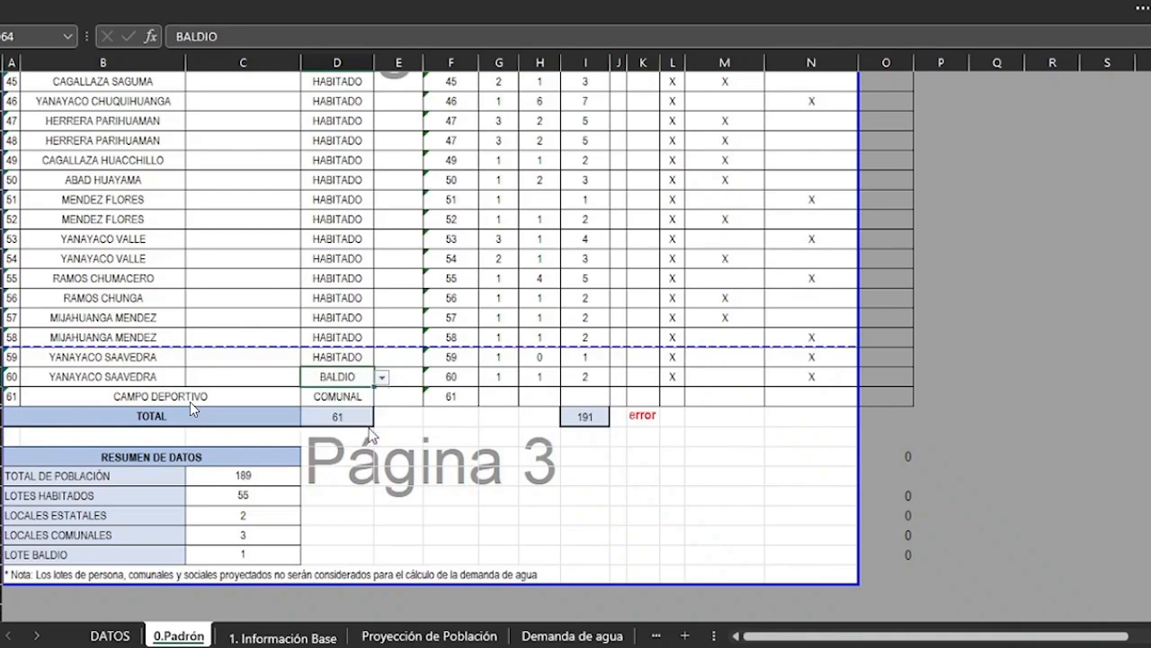
{"action": "left_click", "coordinate": [516, 378]}
{"action": "left_click_drag", "start_coordinate": [520, 378], "coordinate": [539, 378]}
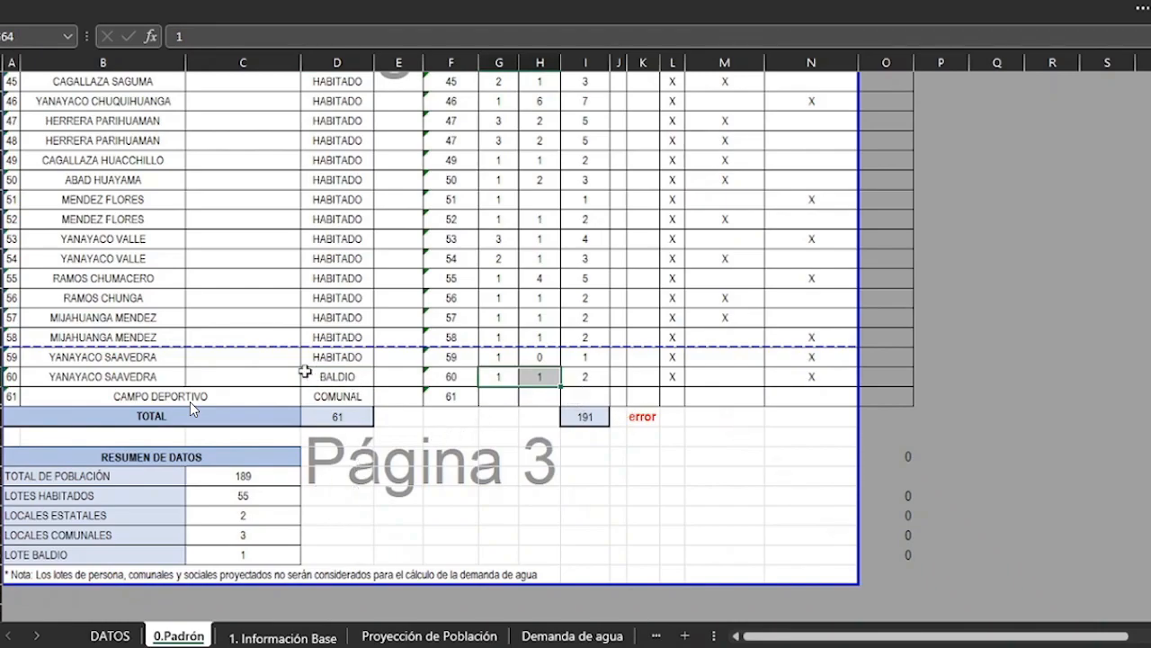
{"action": "left_click_drag", "start_coordinate": [506, 377], "coordinate": [533, 378]}
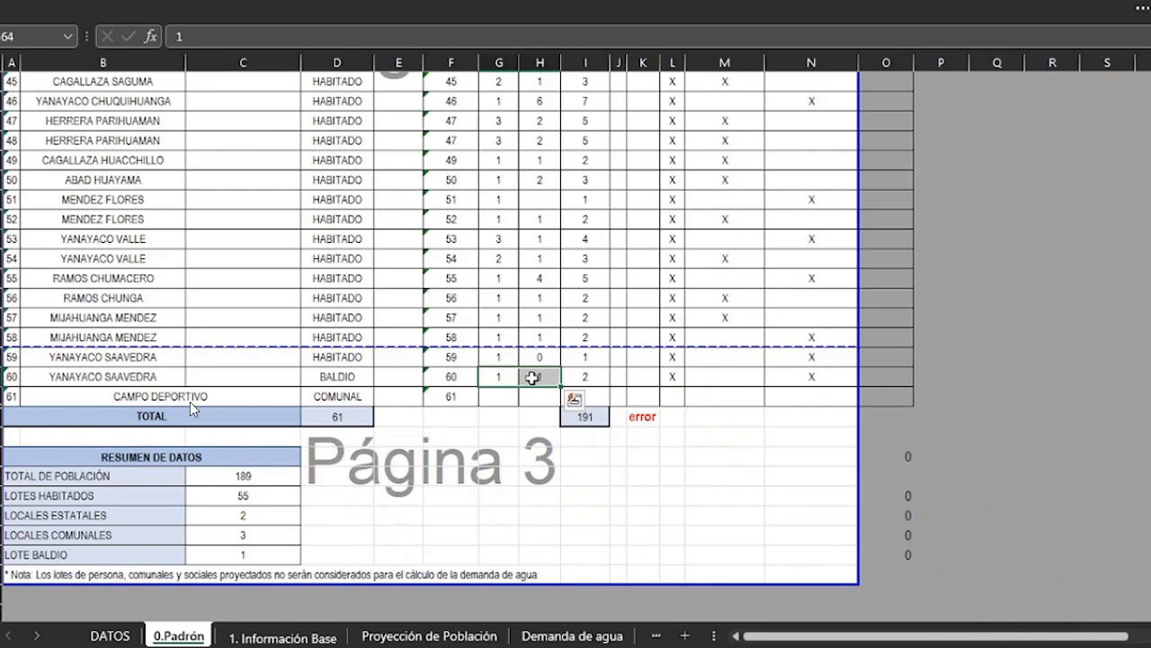
{"action": "key", "text": "Delete"}
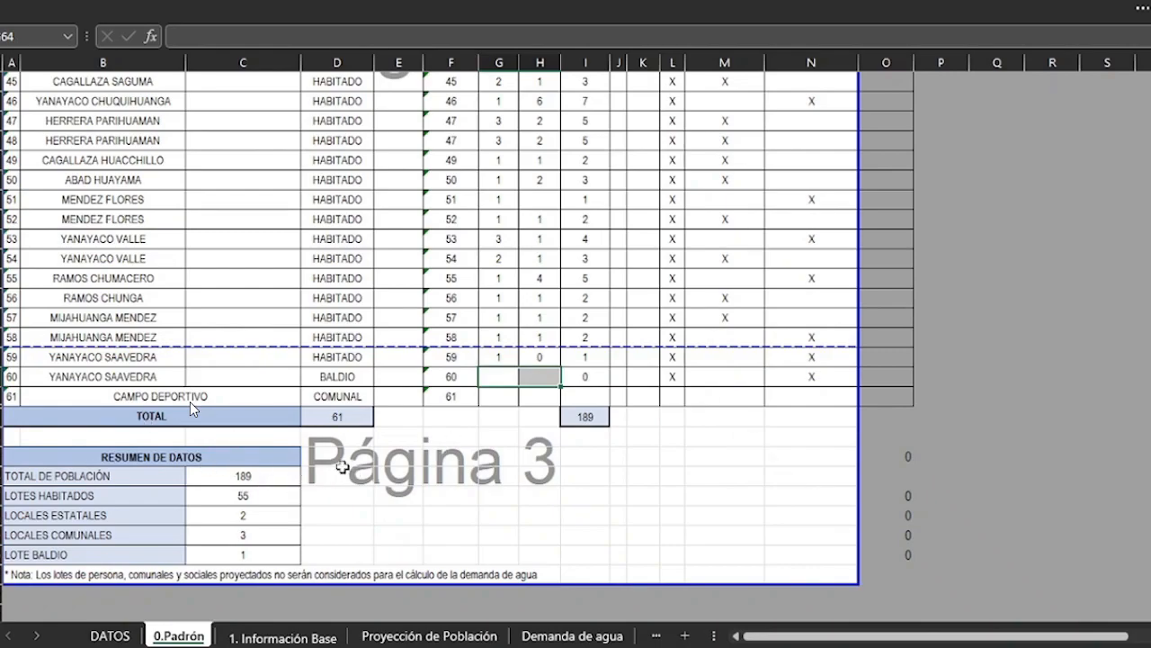
Step: Change the ESTADO of register row 60 to PROYECTADO and choose HABITADO as its projected type in column O
{"action": "left_click", "coordinate": [356, 378]}
{"action": "left_click", "coordinate": [382, 377]}
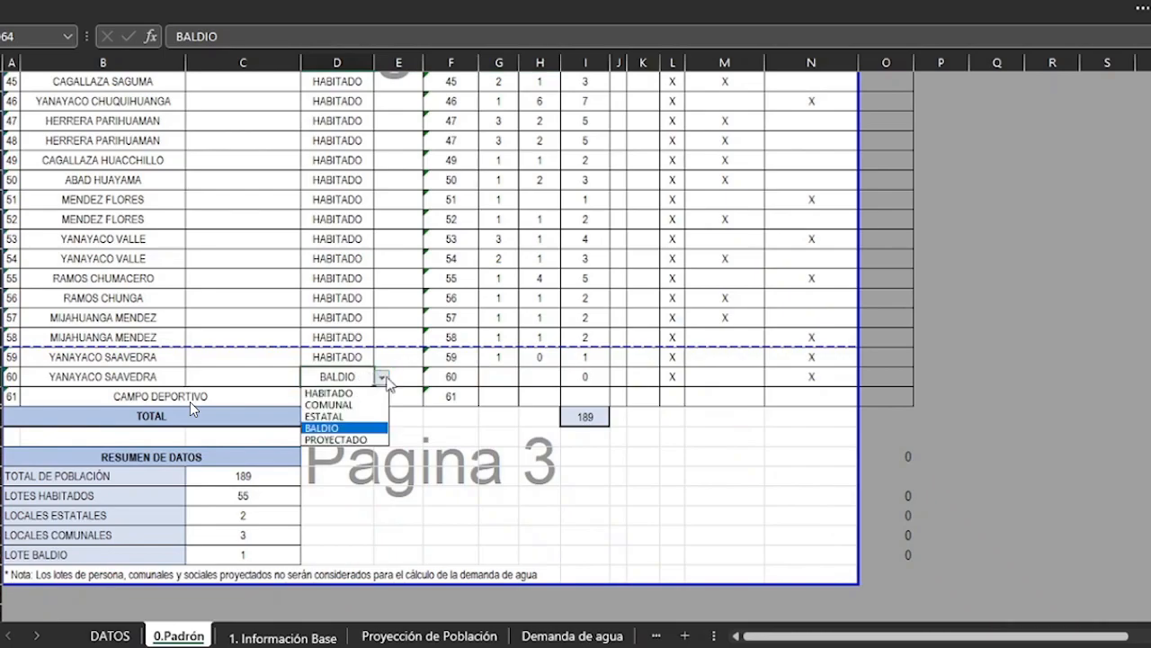
{"action": "left_click", "coordinate": [340, 439]}
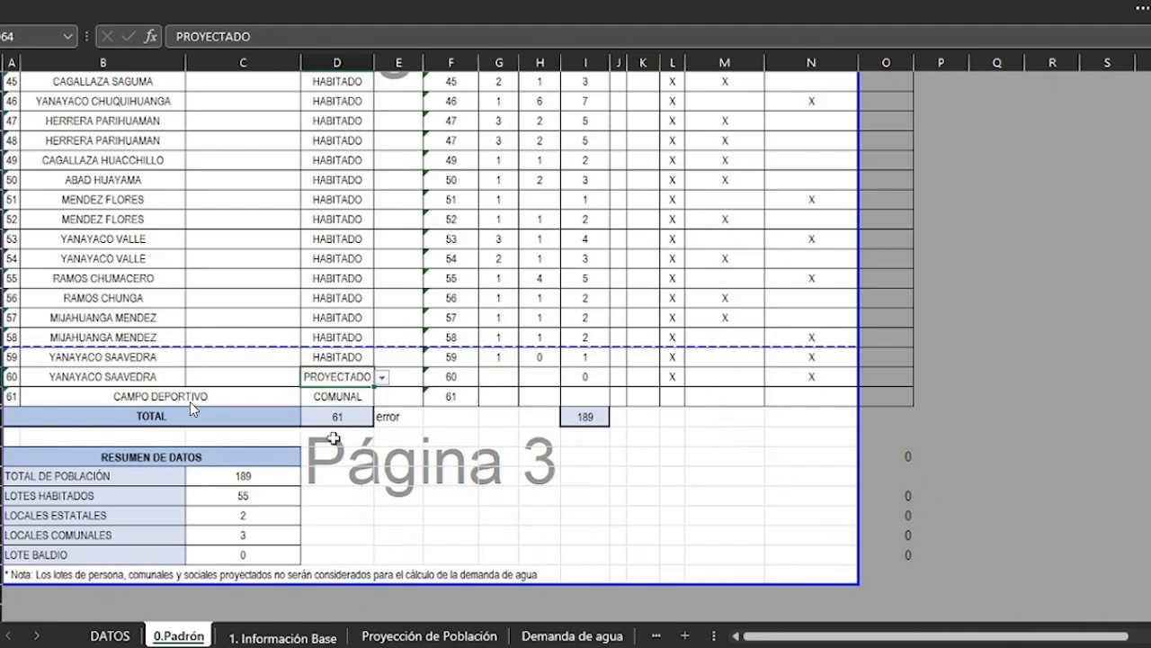
{"action": "left_click", "coordinate": [890, 376]}
{"action": "left_click", "coordinate": [919, 378]}
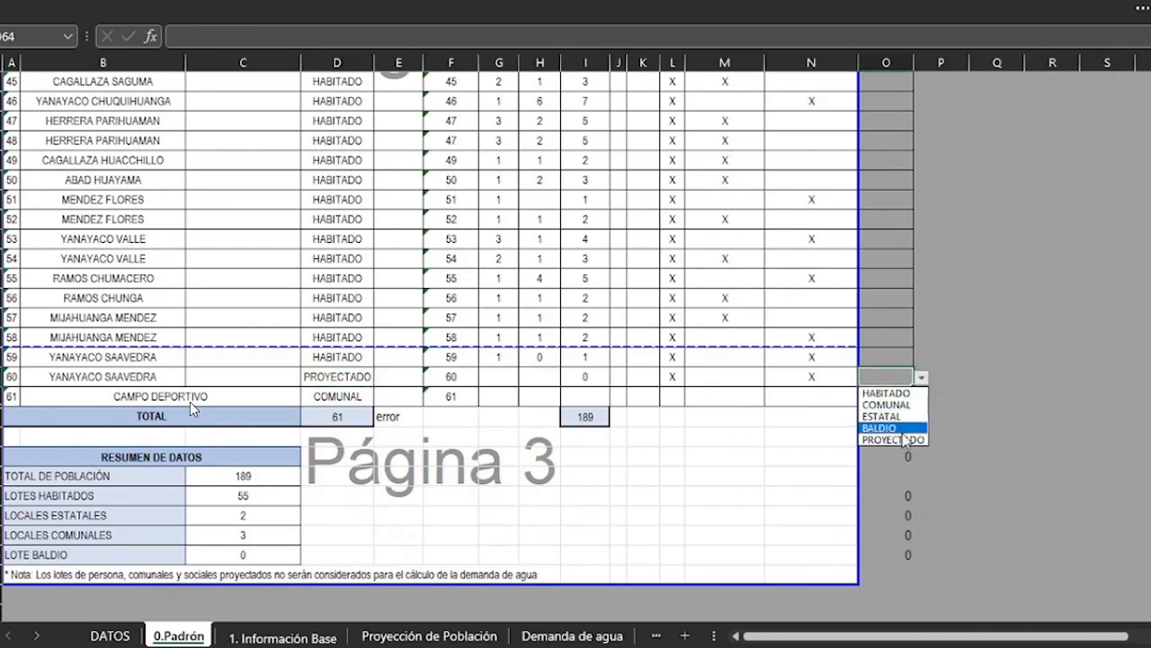
{"action": "left_click", "coordinate": [886, 393]}
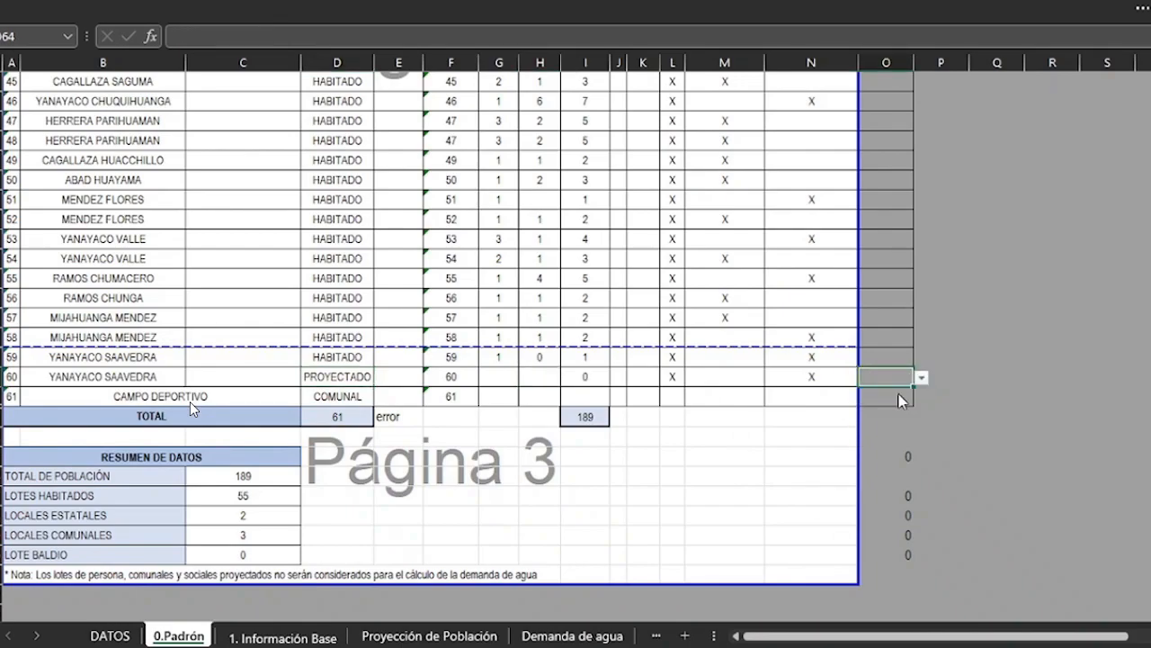
Step: Enter member counts of 1 and 2 in columns G and H of register row 60
{"action": "left_click", "coordinate": [500, 376]}
{"action": "type", "text": "1"}
{"action": "key", "text": "Tab"}
{"action": "key", "text": "Return"}
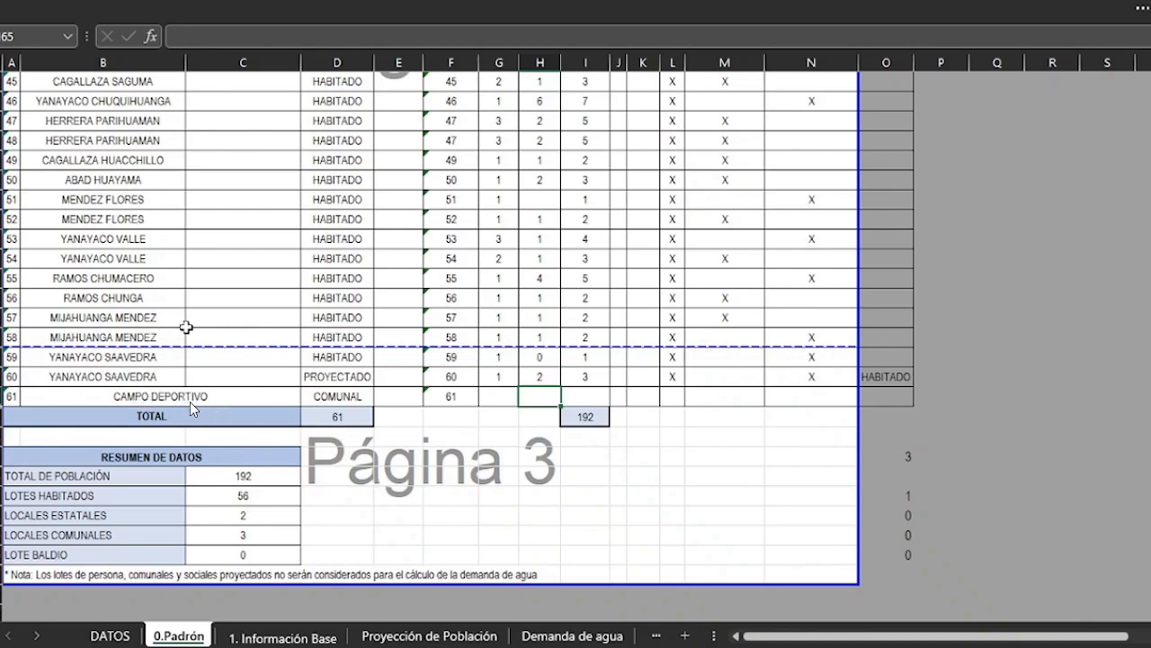
Step: Replace the beneficiary name in register row 54 with IE 1234
{"action": "left_click", "coordinate": [122, 300]}
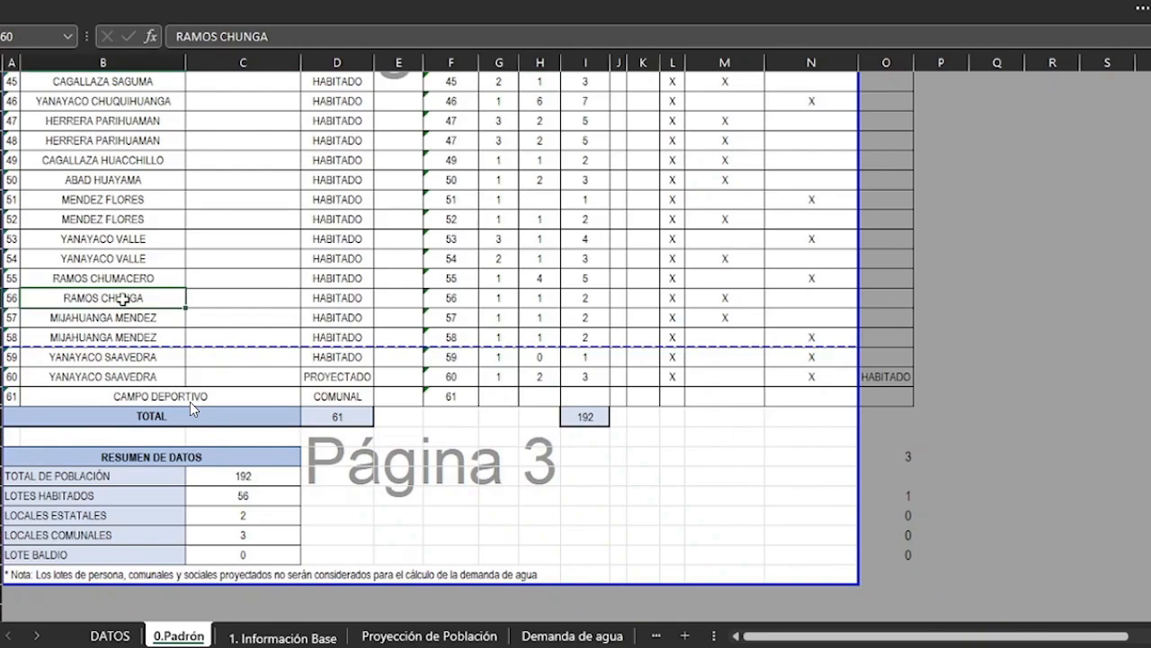
{"action": "left_click", "coordinate": [130, 262]}
{"action": "key", "text": "BackSpace"}
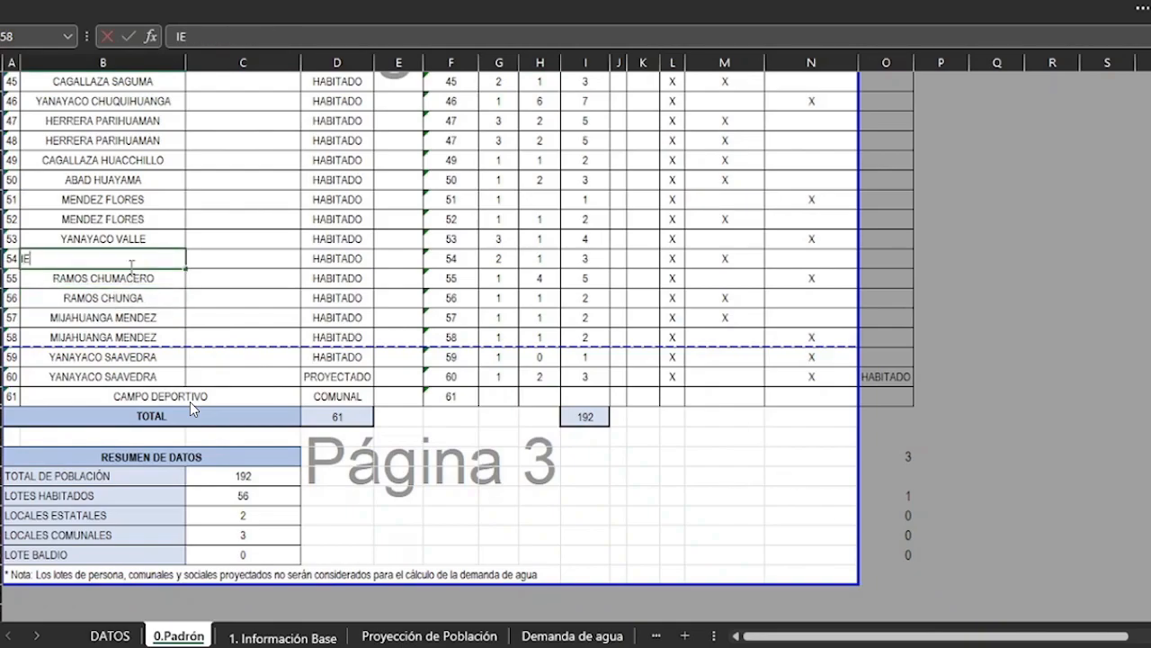
{"action": "type", "text": "IE 1234"}
{"action": "key", "text": "Return"}
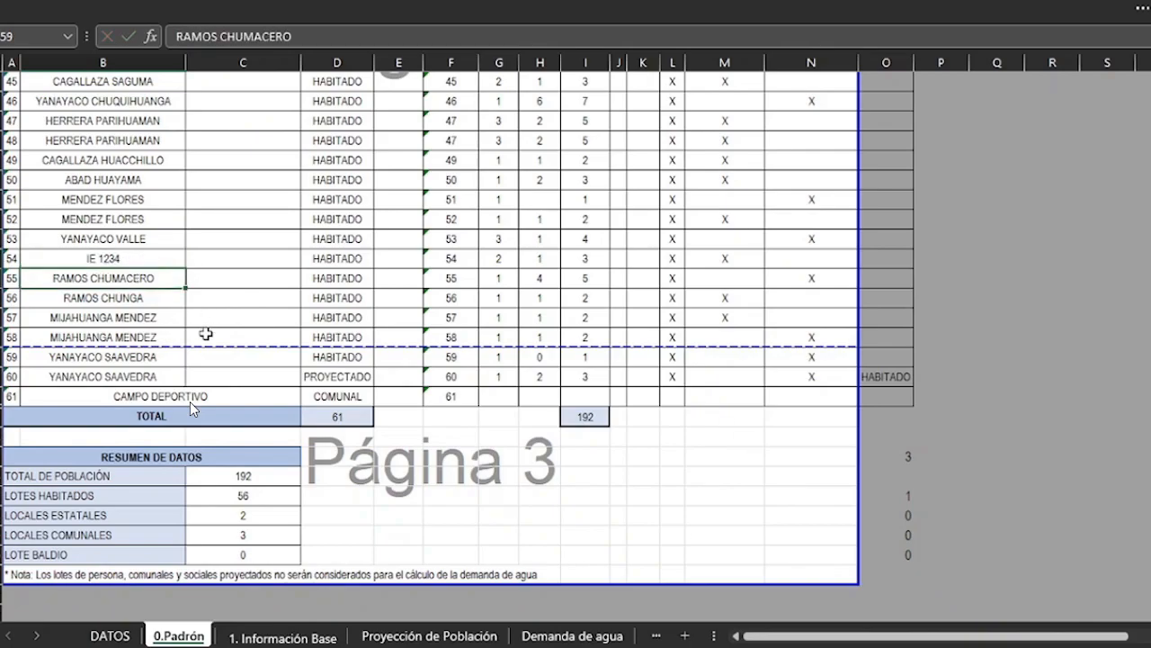
Step: Set the ESTADO of the IE 1234 row to ESTATAL and clear its two member count cells
{"action": "left_click", "coordinate": [351, 259]}
{"action": "left_click", "coordinate": [382, 259]}
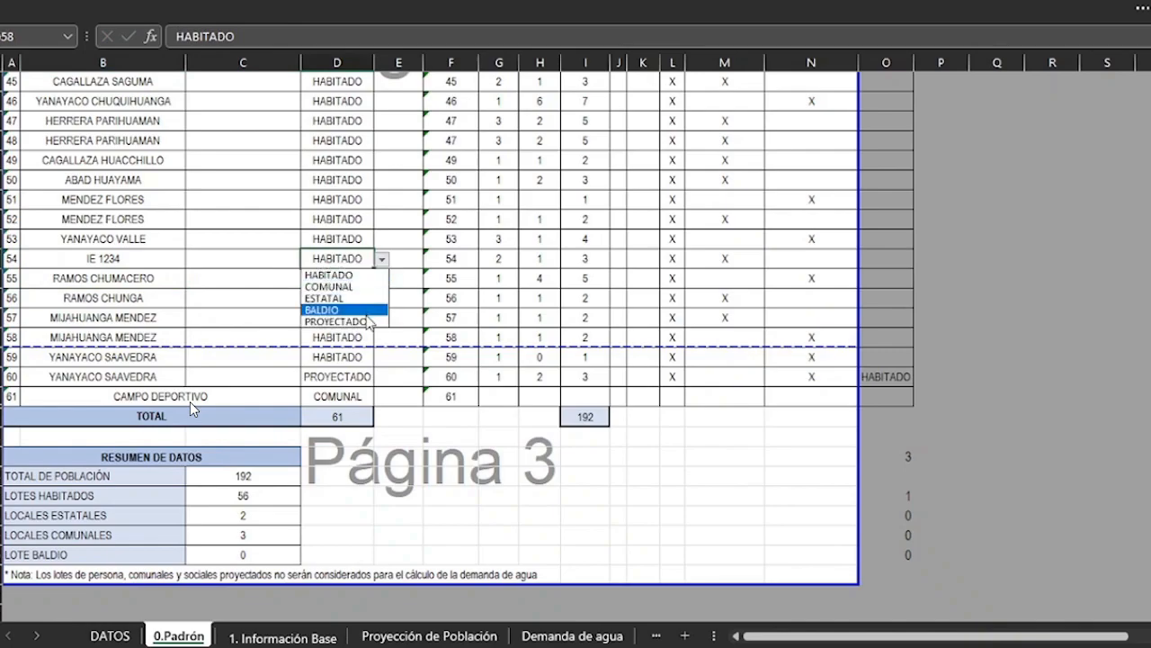
{"action": "left_click", "coordinate": [371, 298]}
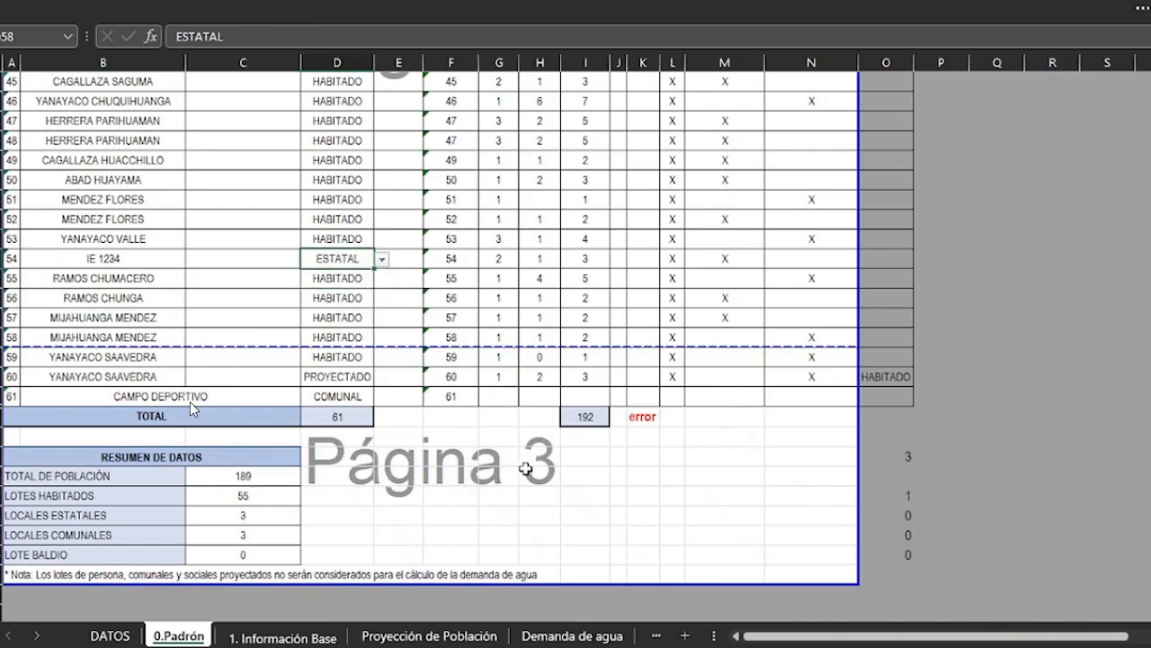
{"action": "left_click_drag", "start_coordinate": [498, 259], "coordinate": [543, 257]}
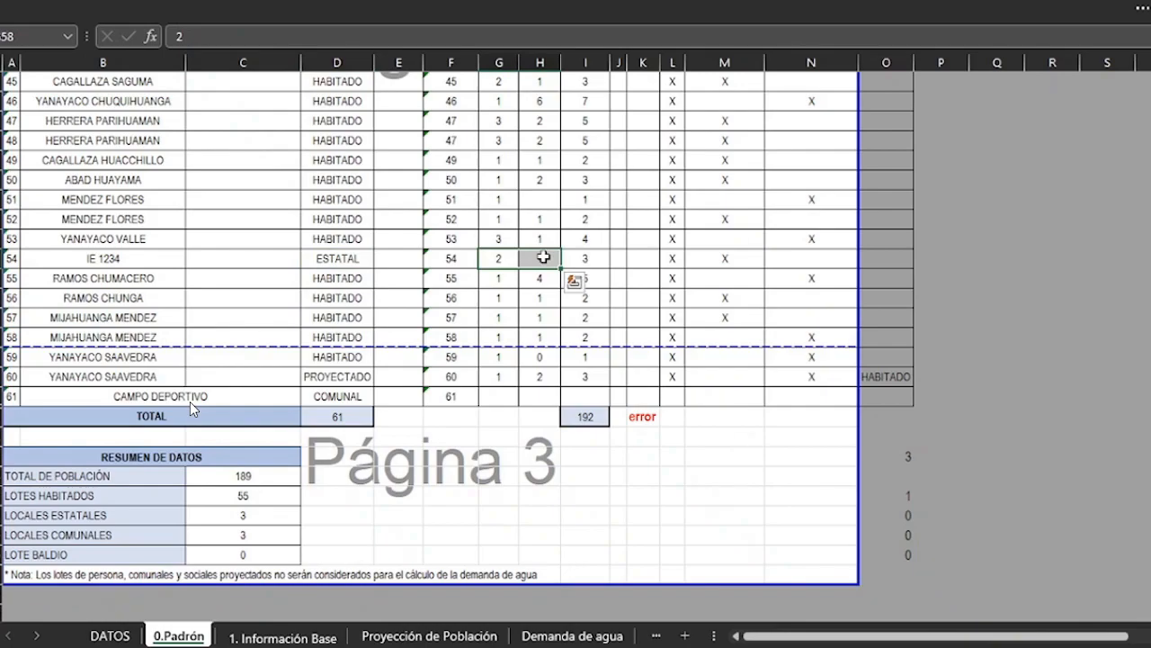
{"action": "key", "text": "Delete"}
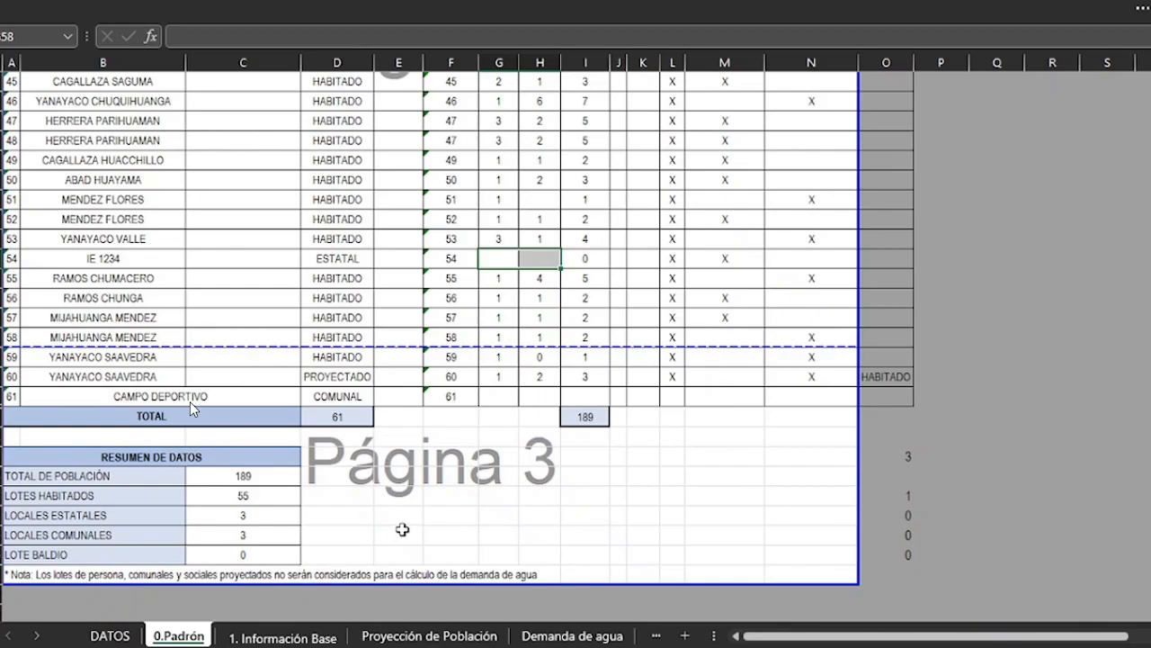
Step: Set the ESTADO of register row 58 to BALDIO and clear its two member count cells
{"action": "left_click", "coordinate": [331, 311]}
{"action": "left_click", "coordinate": [338, 338]}
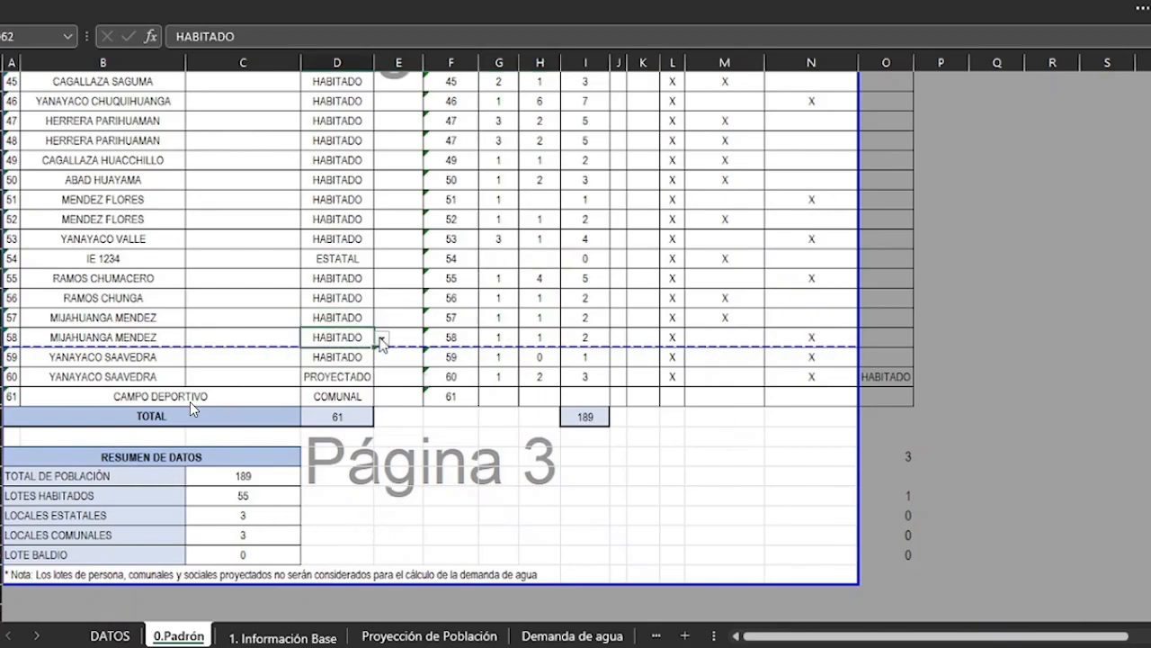
{"action": "left_click", "coordinate": [382, 338]}
{"action": "left_click", "coordinate": [340, 388]}
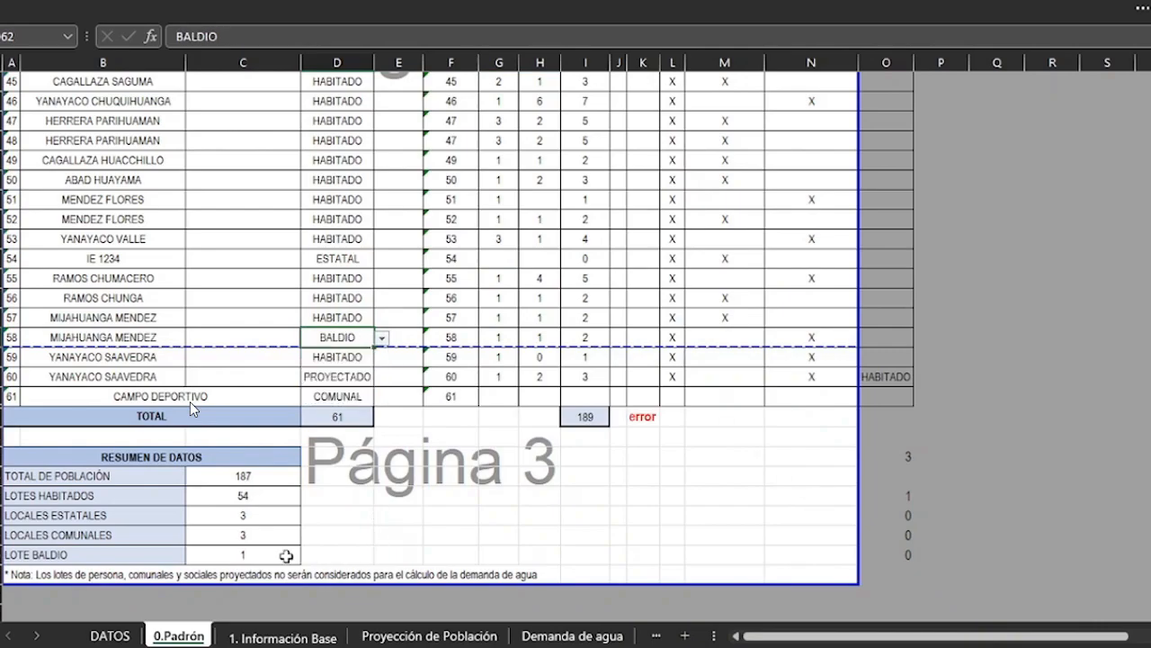
{"action": "left_click_drag", "start_coordinate": [502, 339], "coordinate": [530, 337]}
{"action": "key", "text": "Delete"}
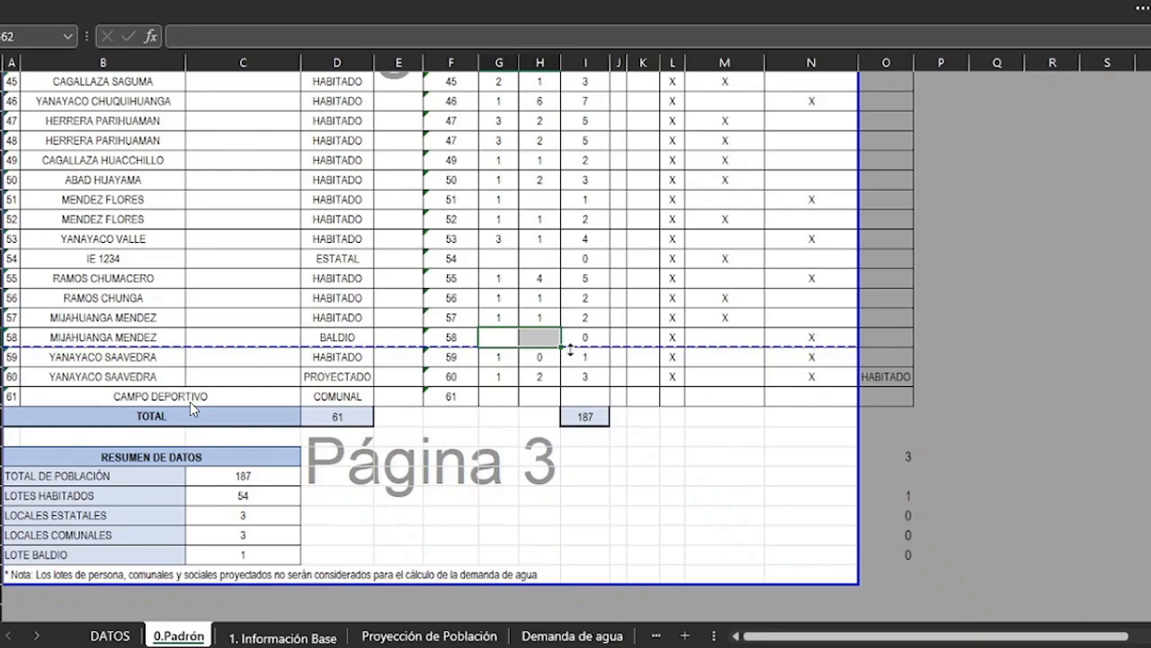
{"action": "left_click", "coordinate": [346, 500]}
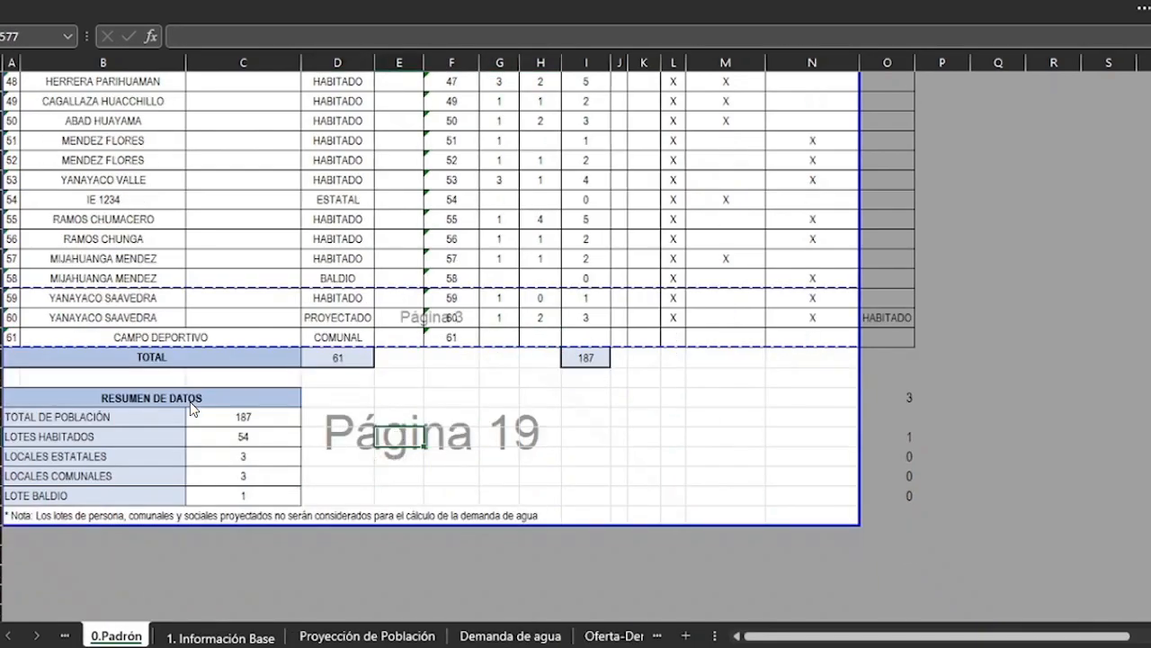
Step: Unhide the empty register rows between the CAMPO DEPORTIVO row and the TOTAL row
{"action": "left_click_drag", "start_coordinate": [0, 337], "coordinate": [0, 357]}
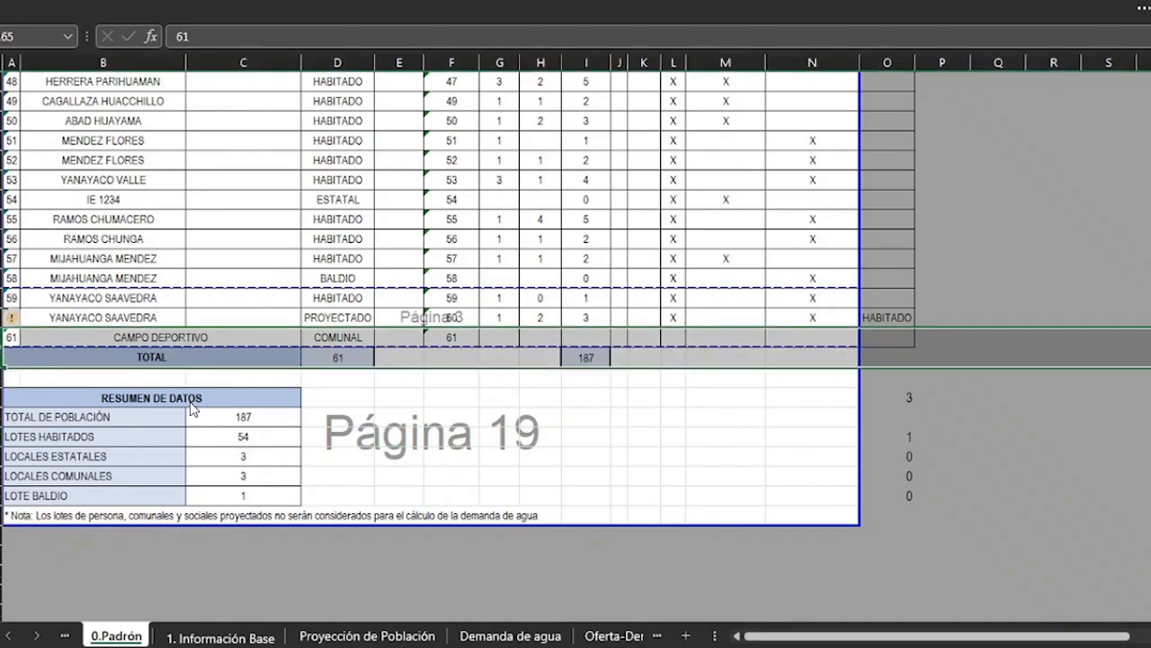
{"action": "right_click", "coordinate": [3, 347]}
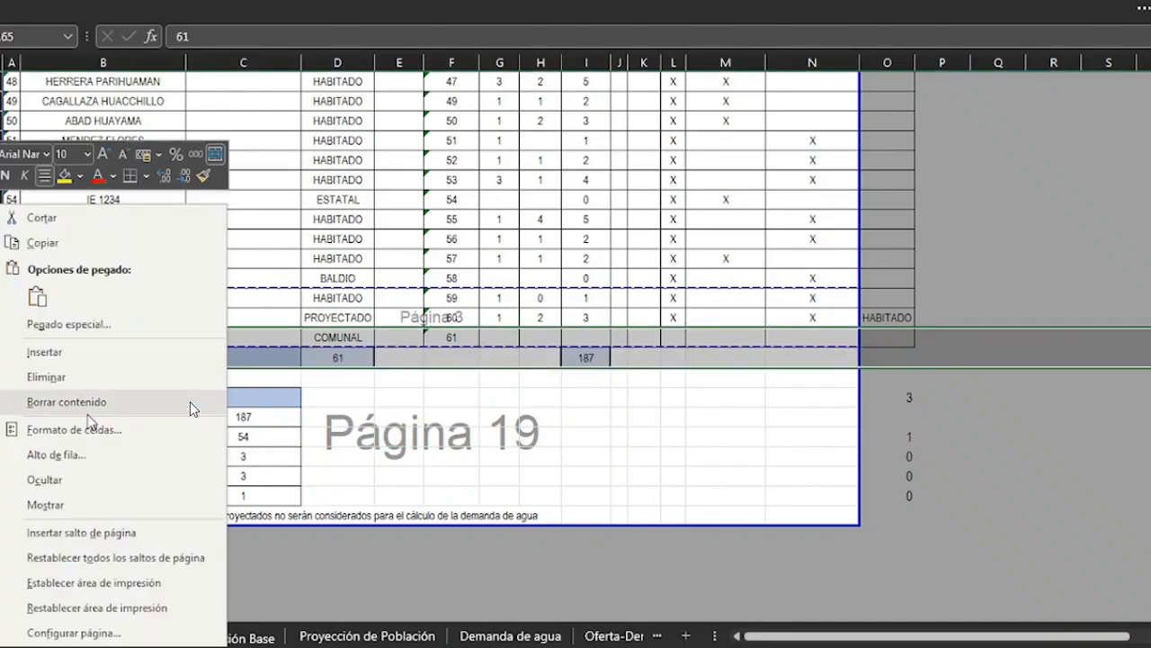
{"action": "left_click", "coordinate": [138, 505]}
{"action": "scroll", "coordinate": [191, 409], "scroll_direction": "down", "scroll_amount": 20}
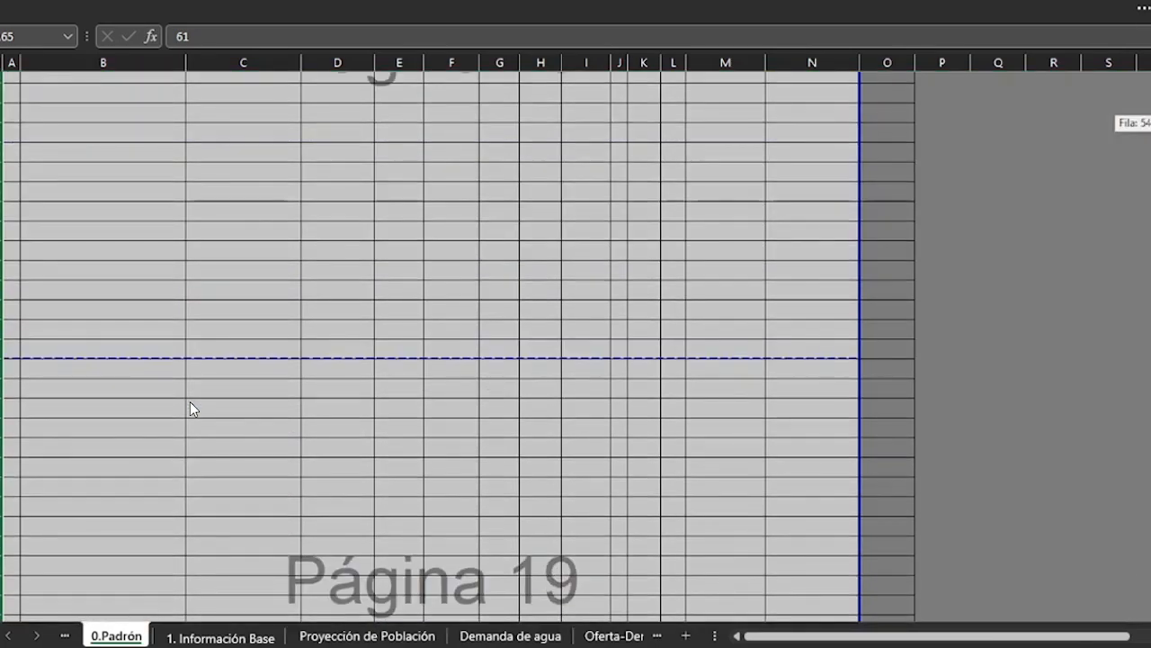
{"action": "scroll", "coordinate": [191, 409], "scroll_direction": "down", "scroll_amount": 5}
{"action": "left_click", "coordinate": [553, 380]}
Step: Inspect the range counted by the CONTARA formula in the TOTAL row's ESTADO cell
{"action": "left_click", "coordinate": [320, 343]}
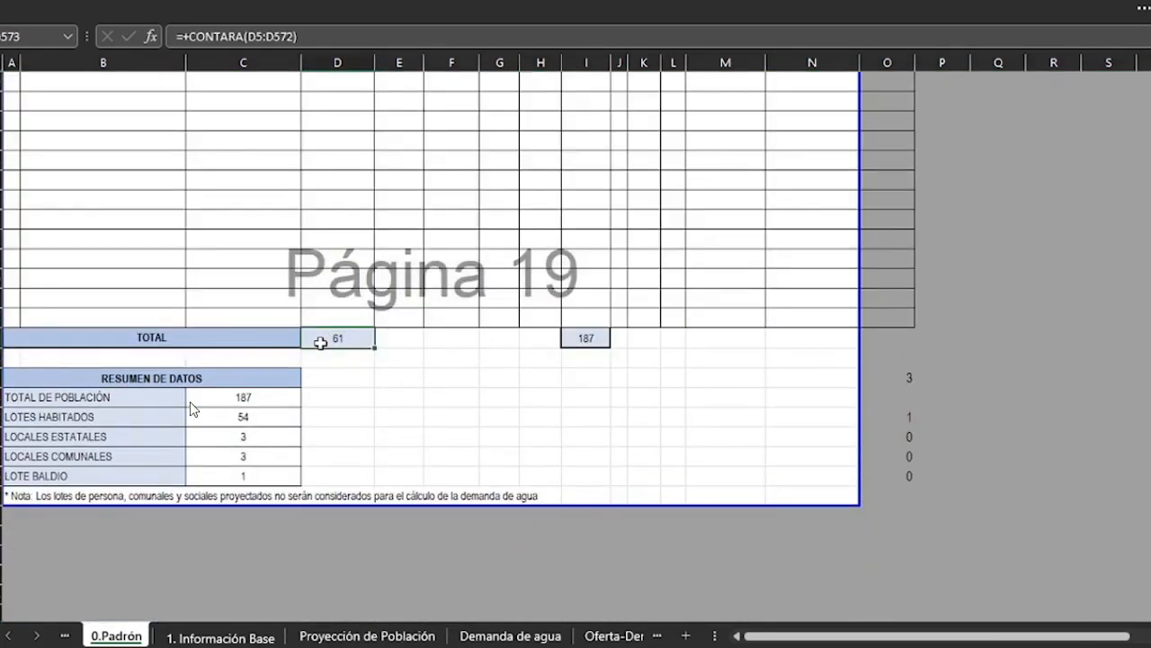
{"action": "left_click", "coordinate": [318, 38]}
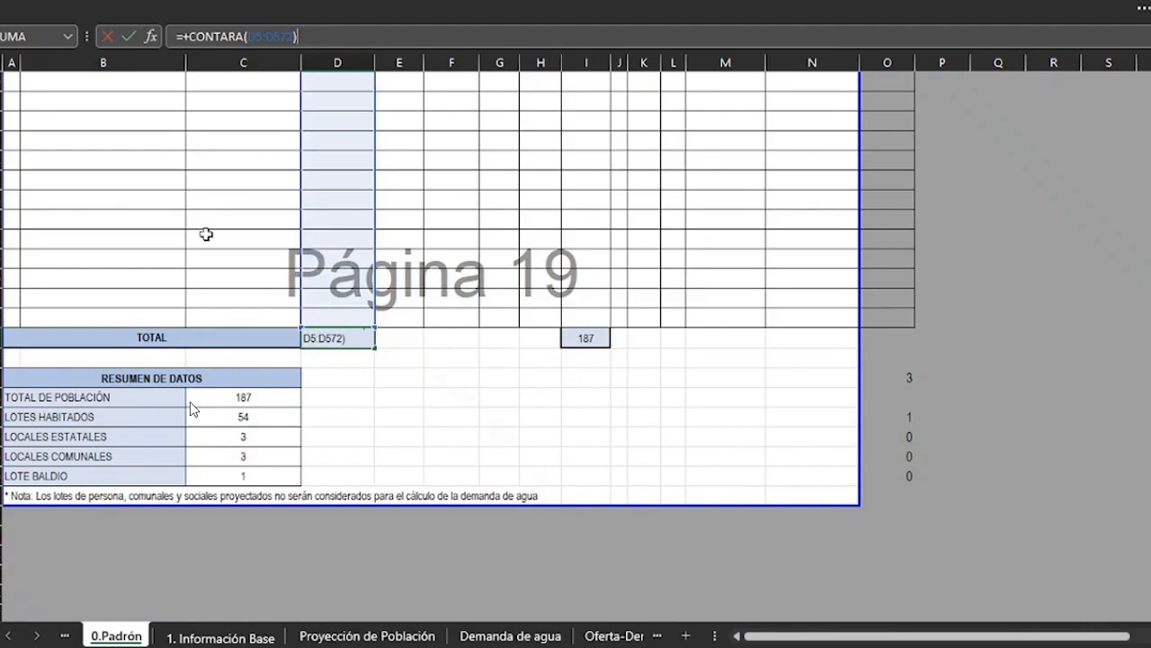
{"action": "key", "text": "Escape"}
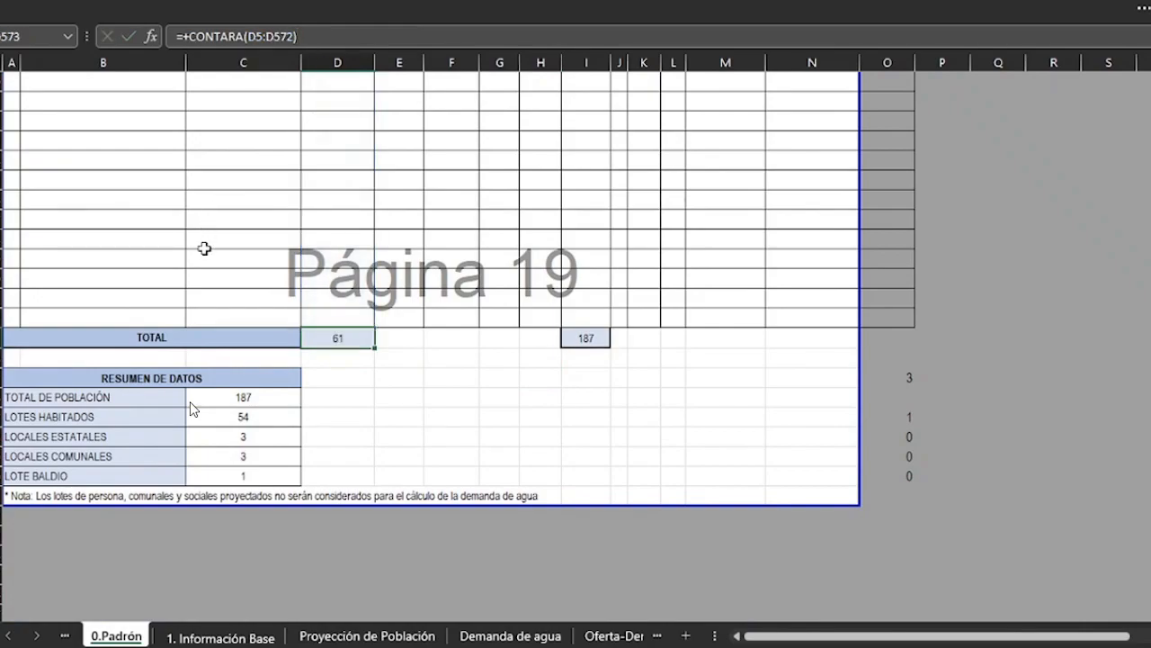
Step: Hide the empty register rows above the TOTAL row again and return to the end of the register
{"action": "scroll", "coordinate": [204, 248], "scroll_direction": "down", "scroll_amount": 4}
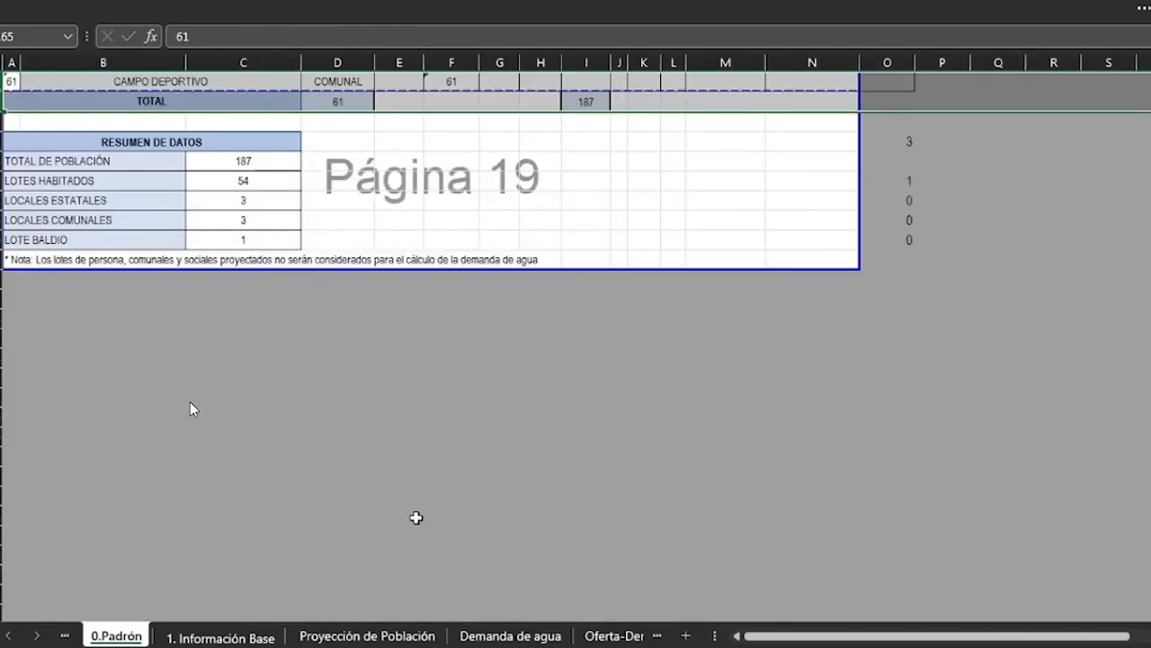
{"action": "scroll", "coordinate": [396, 477], "scroll_direction": "up", "scroll_amount": 2}
{"action": "left_click", "coordinate": [335, 283]}
{"action": "scroll", "coordinate": [423, 522], "scroll_direction": "up", "scroll_amount": 3}
{"action": "left_click", "coordinate": [311, 493]}
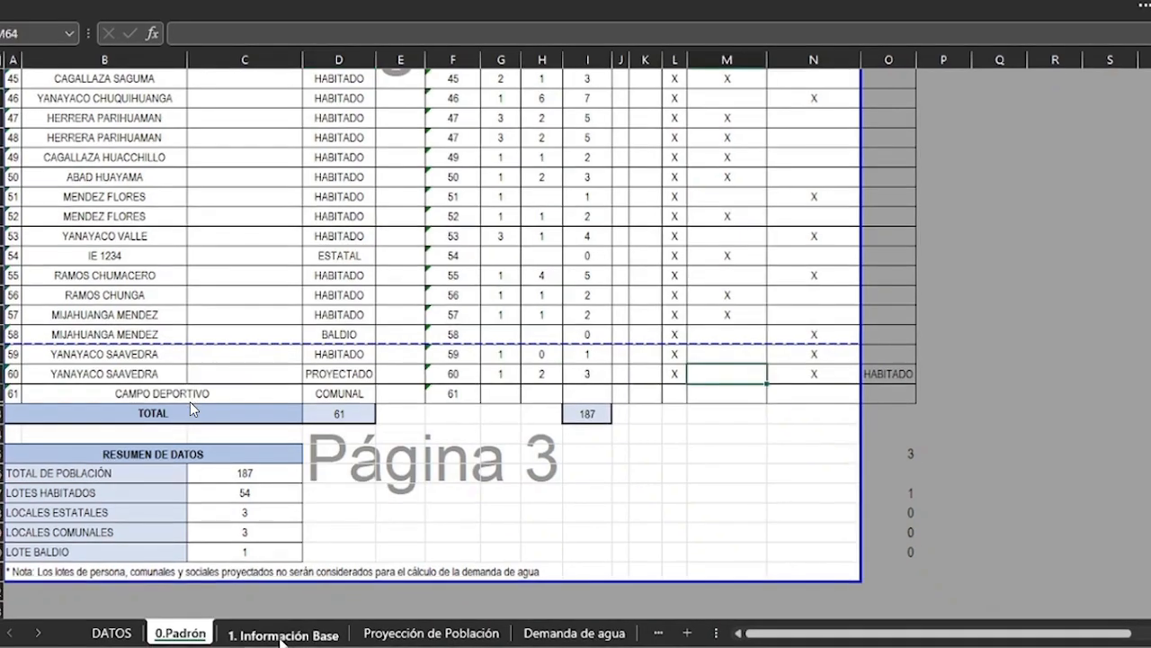
Step: Examine the 1. Información Base sheet, covering the base parameters, service coverage, existing connections, non-domestic consumption tables and domestic consumption data
{"action": "left_click", "coordinate": [281, 634]}
{"action": "scroll", "coordinate": [377, 329], "scroll_direction": "up", "scroll_amount": 10}
{"action": "left_click", "coordinate": [500, 390]}
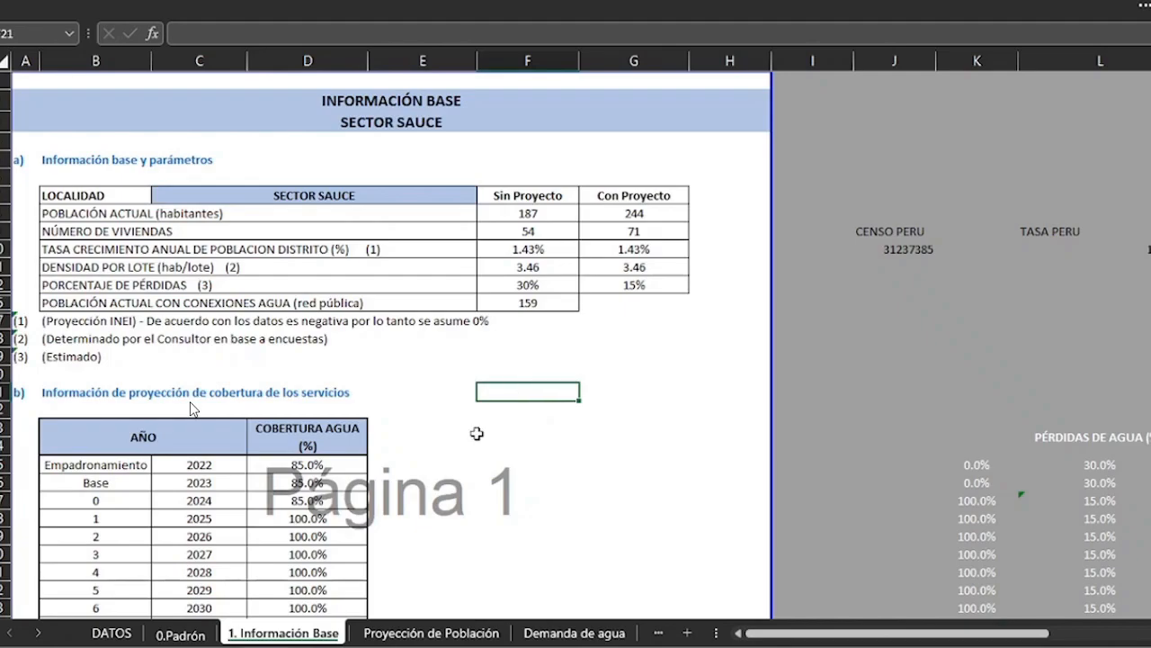
{"action": "scroll", "coordinate": [449, 423], "scroll_direction": "down", "scroll_amount": 4}
{"action": "scroll", "coordinate": [449, 423], "scroll_direction": "down", "scroll_amount": 7}
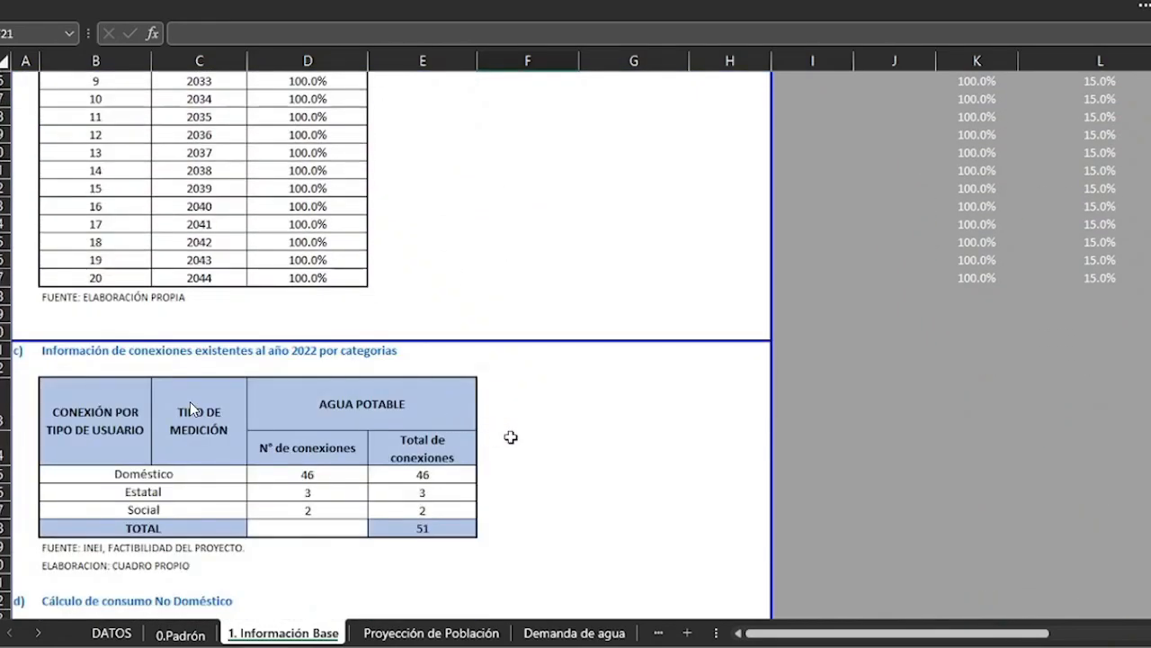
{"action": "scroll", "coordinate": [512, 432], "scroll_direction": "down", "scroll_amount": 3}
{"action": "scroll", "coordinate": [514, 435], "scroll_direction": "down", "scroll_amount": 2}
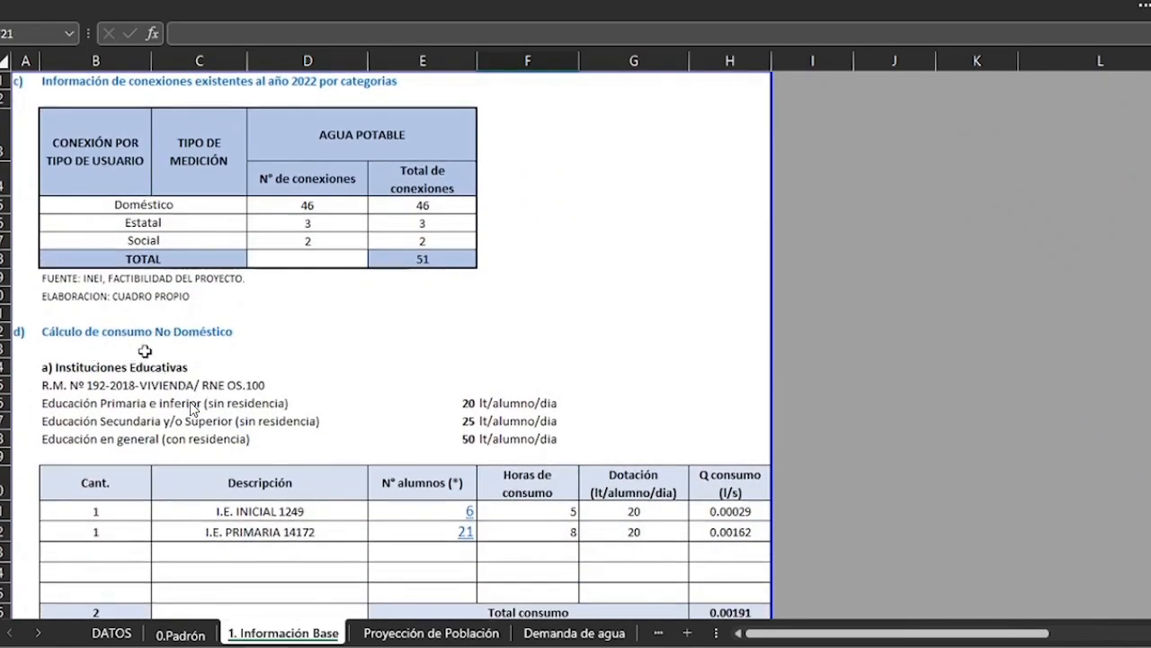
{"action": "scroll", "coordinate": [212, 349], "scroll_direction": "down", "scroll_amount": 6}
{"action": "scroll", "coordinate": [221, 343], "scroll_direction": "down", "scroll_amount": 15}
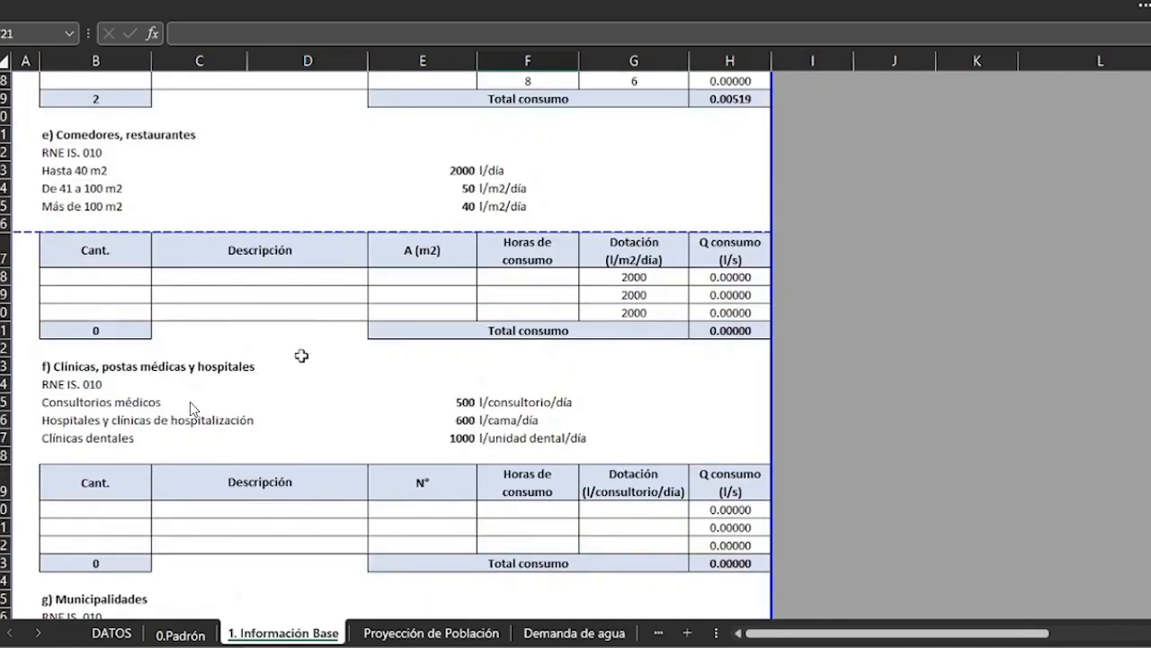
{"action": "scroll", "coordinate": [292, 356], "scroll_direction": "down", "scroll_amount": 6}
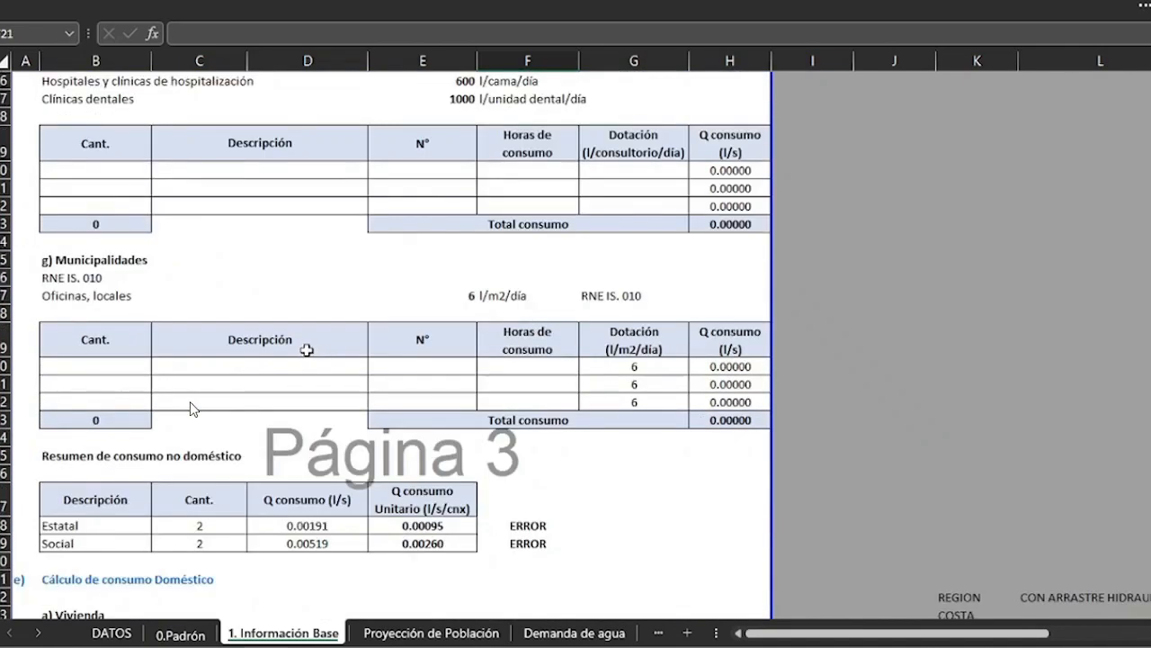
{"action": "scroll", "coordinate": [306, 350], "scroll_direction": "down", "scroll_amount": 4}
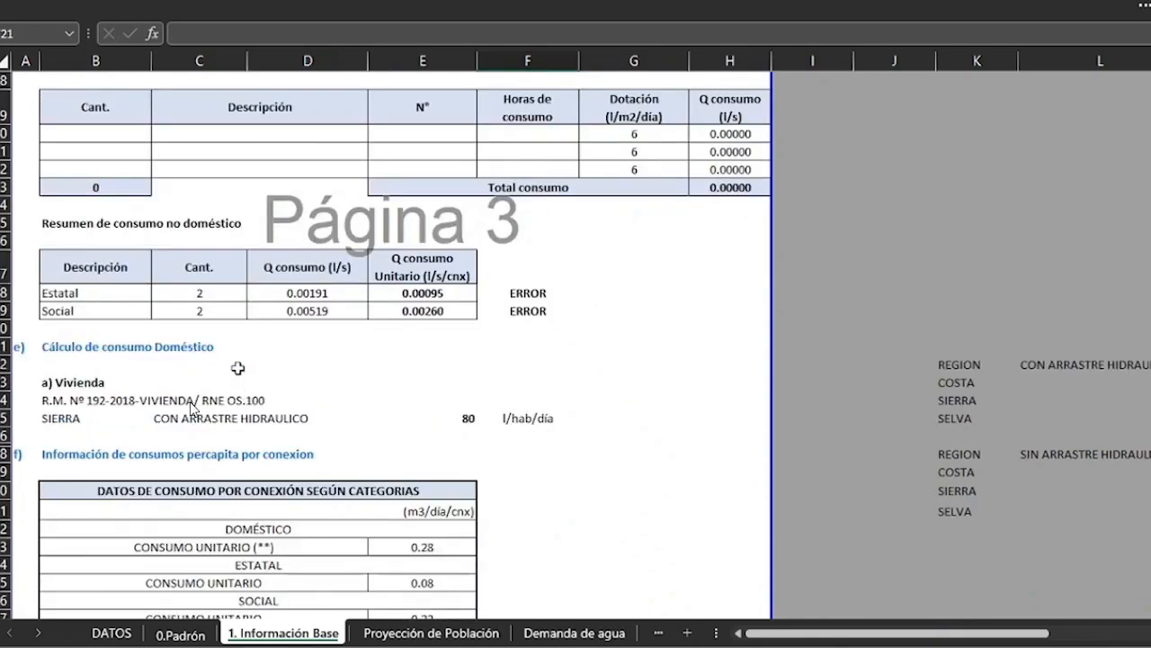
Step: Review the per-connection consumption table and design parameters on the 1. Información Base sheet and return to its base parameters
{"action": "scroll", "coordinate": [270, 387], "scroll_direction": "down", "scroll_amount": 1}
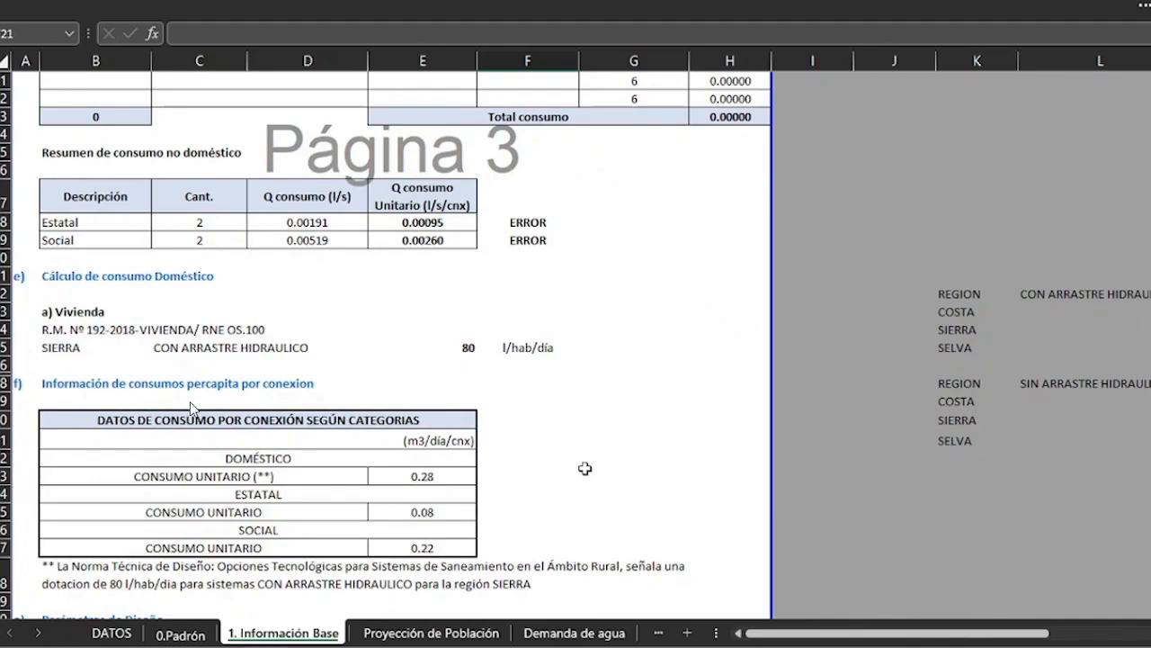
{"action": "scroll", "coordinate": [588, 462], "scroll_direction": "down", "scroll_amount": 3}
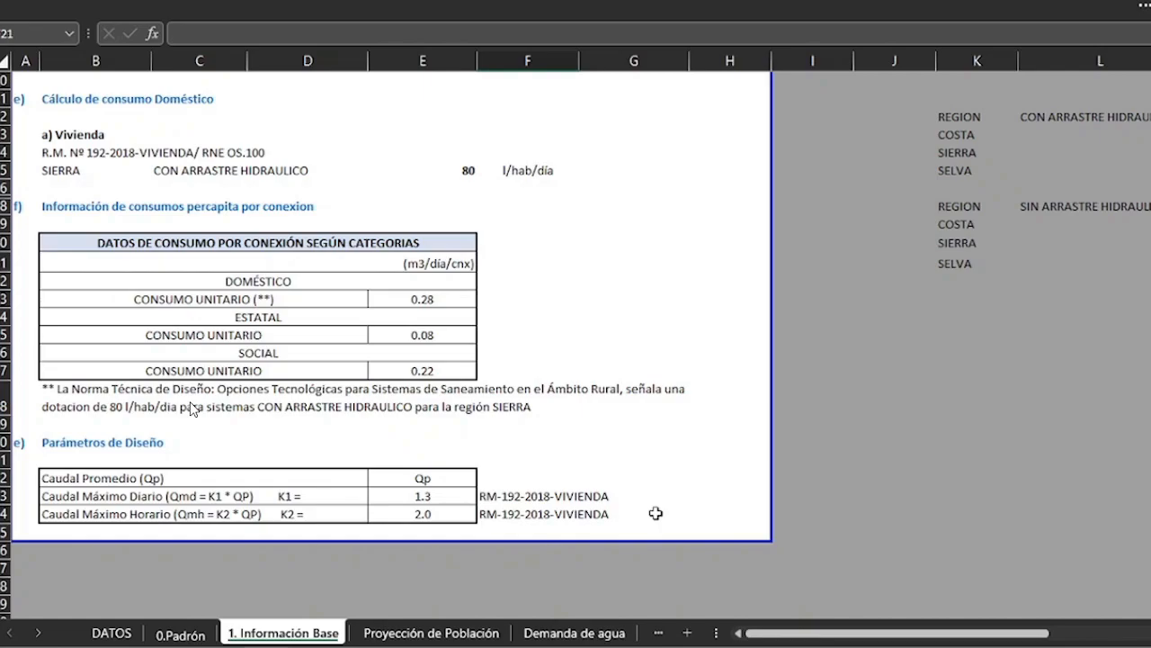
{"action": "scroll", "coordinate": [656, 513], "scroll_direction": "up", "scroll_amount": 20}
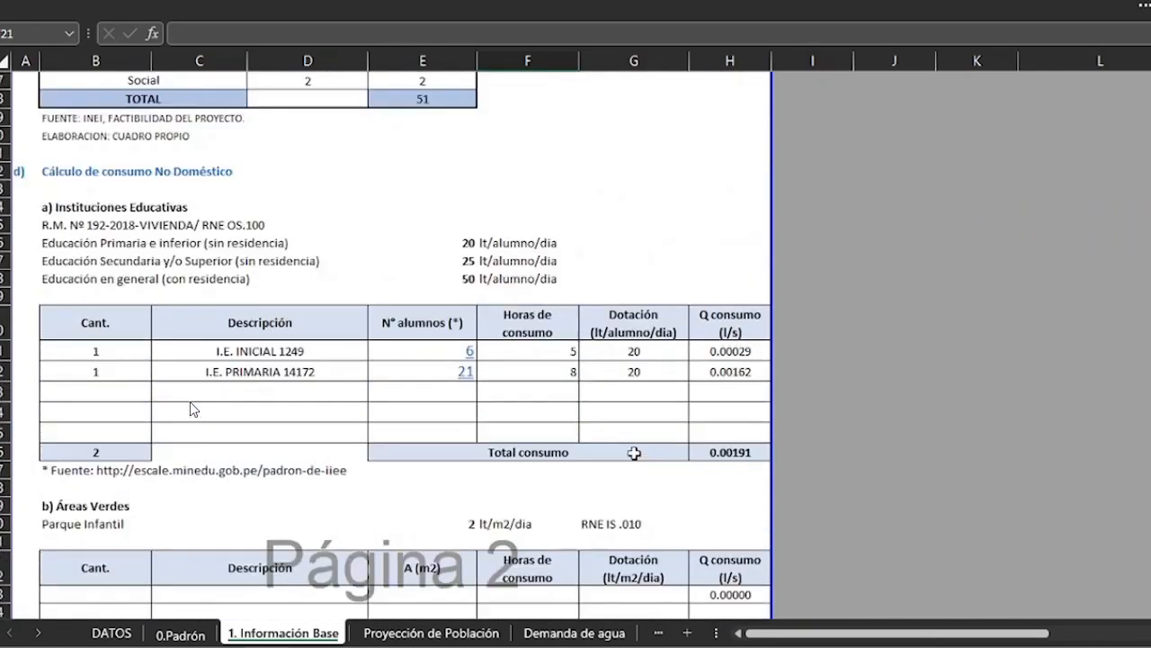
{"action": "scroll", "coordinate": [634, 452], "scroll_direction": "up", "scroll_amount": 15}
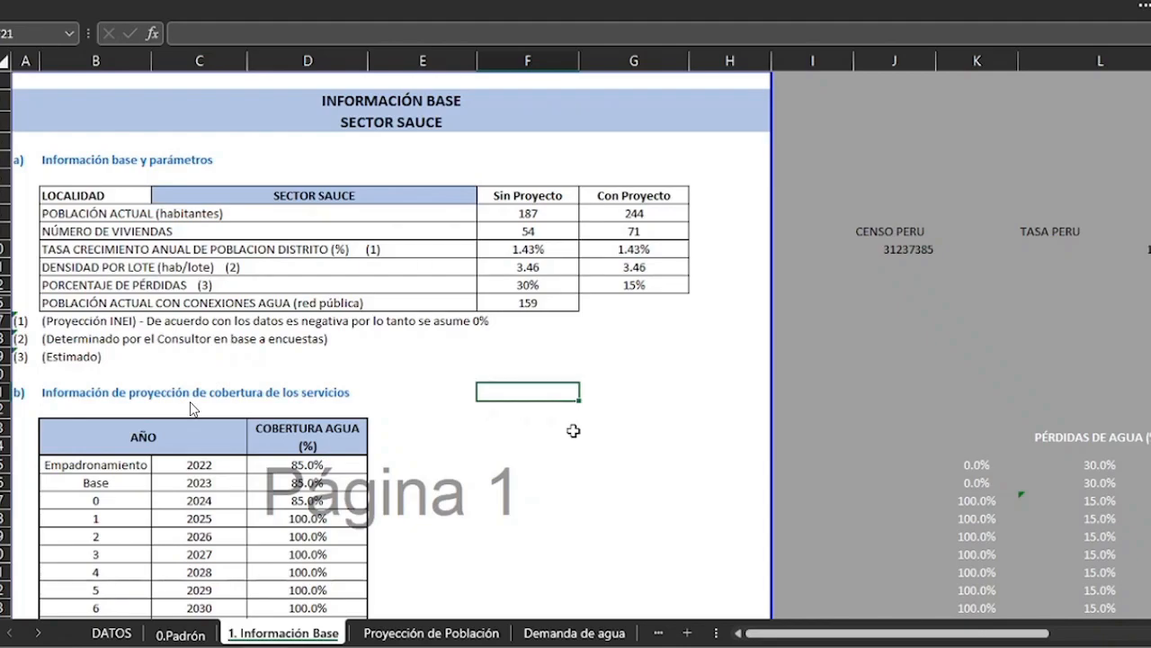
Step: Inspect the Sin Proyecto POBLACIÓN ACTUAL formula and compare its result with the RESUMEN DE DATOS table on the 0.Padrón sheet
{"action": "left_click", "coordinate": [509, 216]}
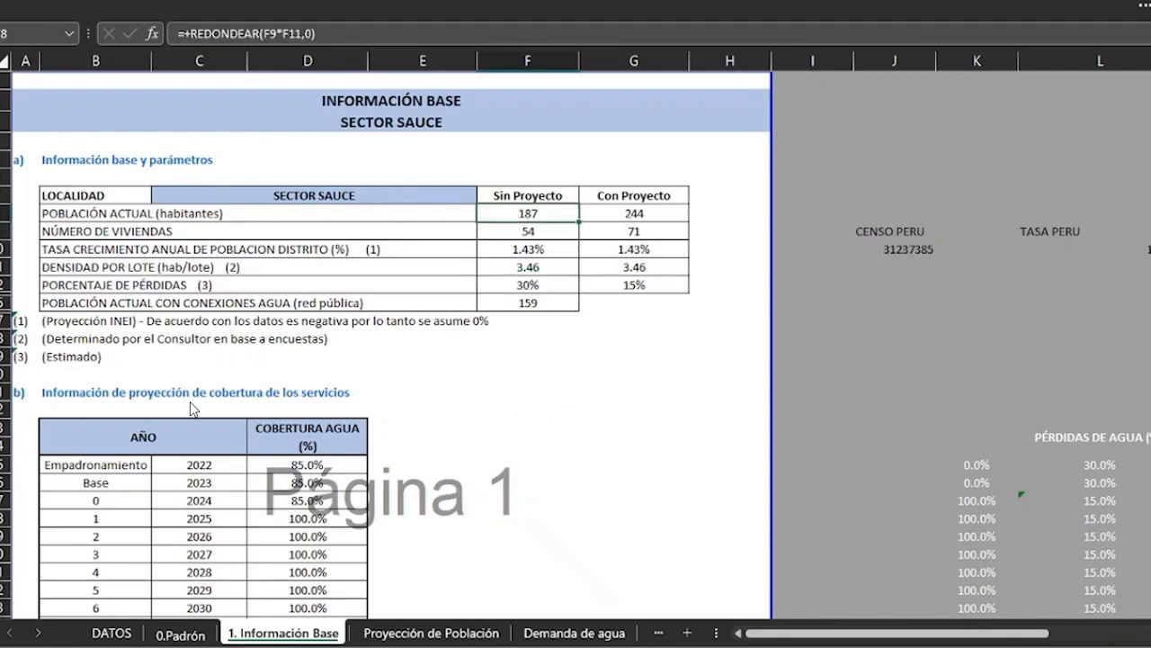
{"action": "left_click", "coordinate": [181, 635]}
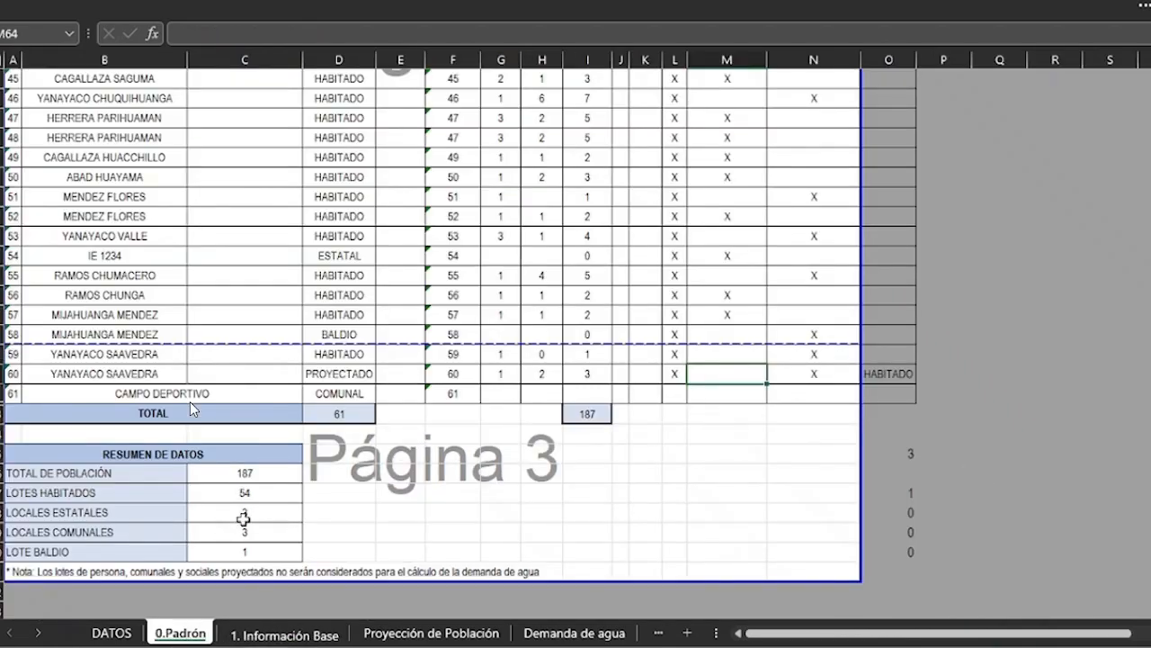
{"action": "left_click", "coordinate": [268, 631]}
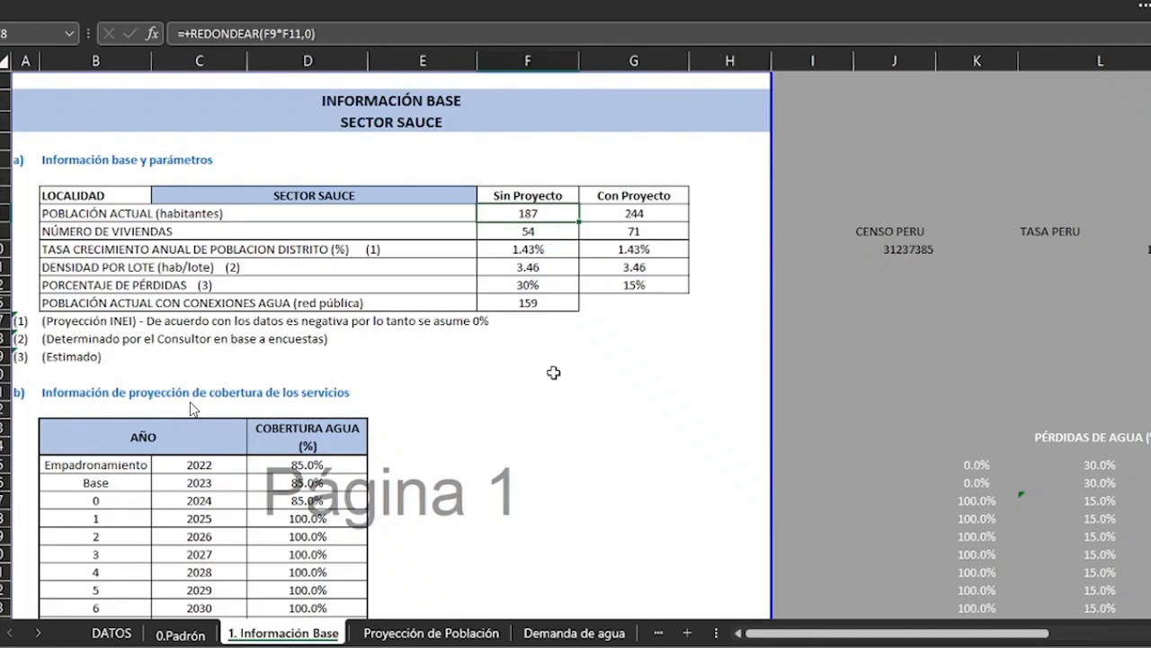
{"action": "left_click", "coordinate": [501, 540]}
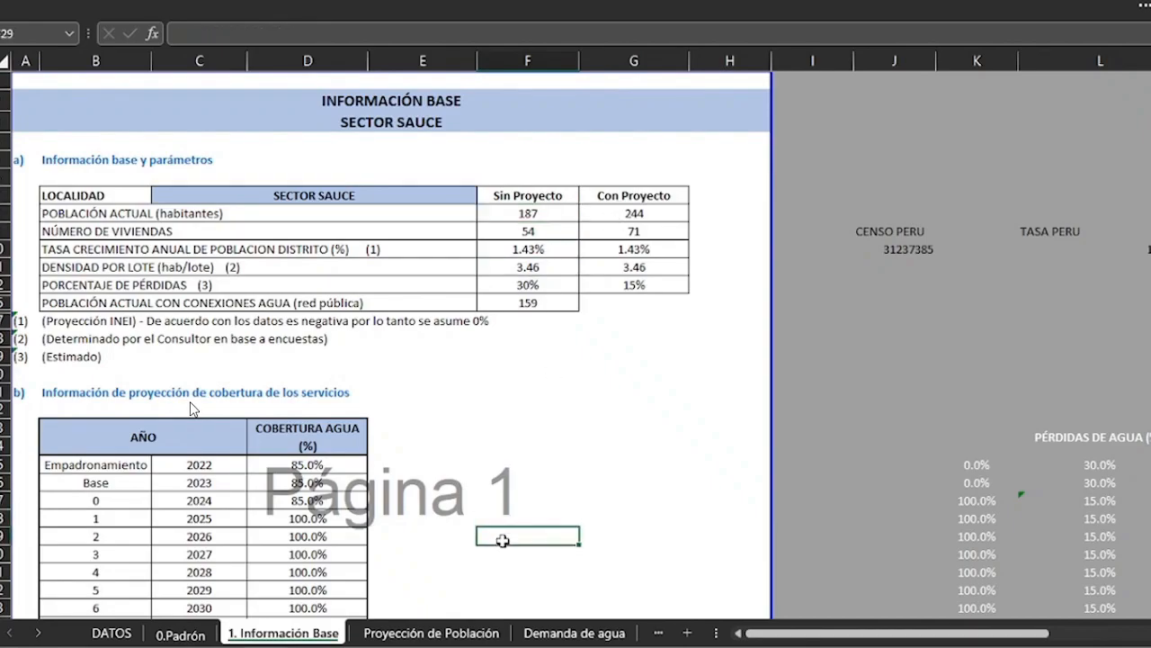
Step: Compare the Proyección de Población table with the base parameters and the register's RESUMEN DE DATOS
{"action": "left_click", "coordinate": [455, 632]}
{"action": "scroll", "coordinate": [450, 529], "scroll_direction": "up", "scroll_amount": 2}
{"action": "scroll", "coordinate": [421, 359], "scroll_direction": "down", "scroll_amount": 2}
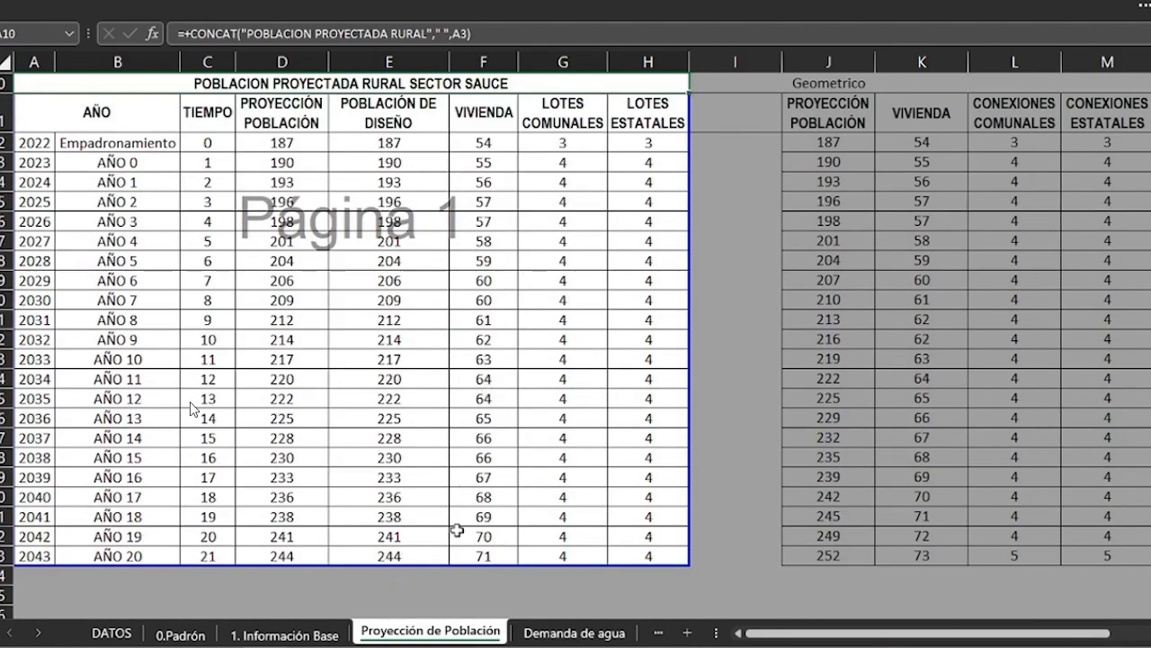
{"action": "left_click", "coordinate": [297, 634]}
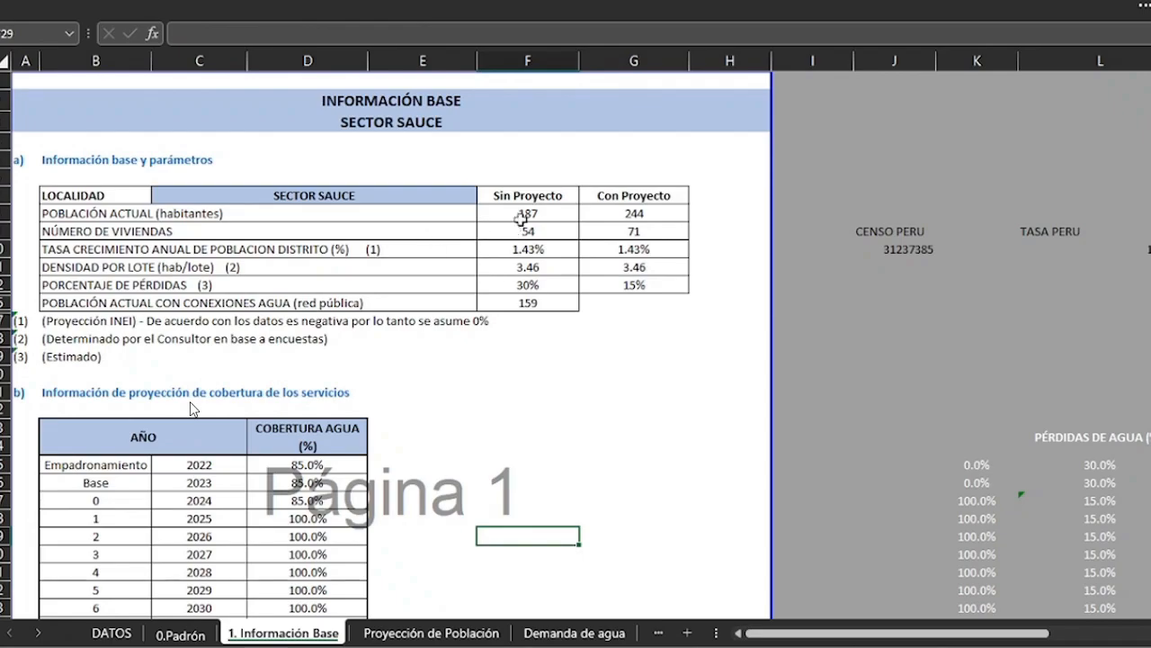
{"action": "left_click", "coordinate": [180, 634]}
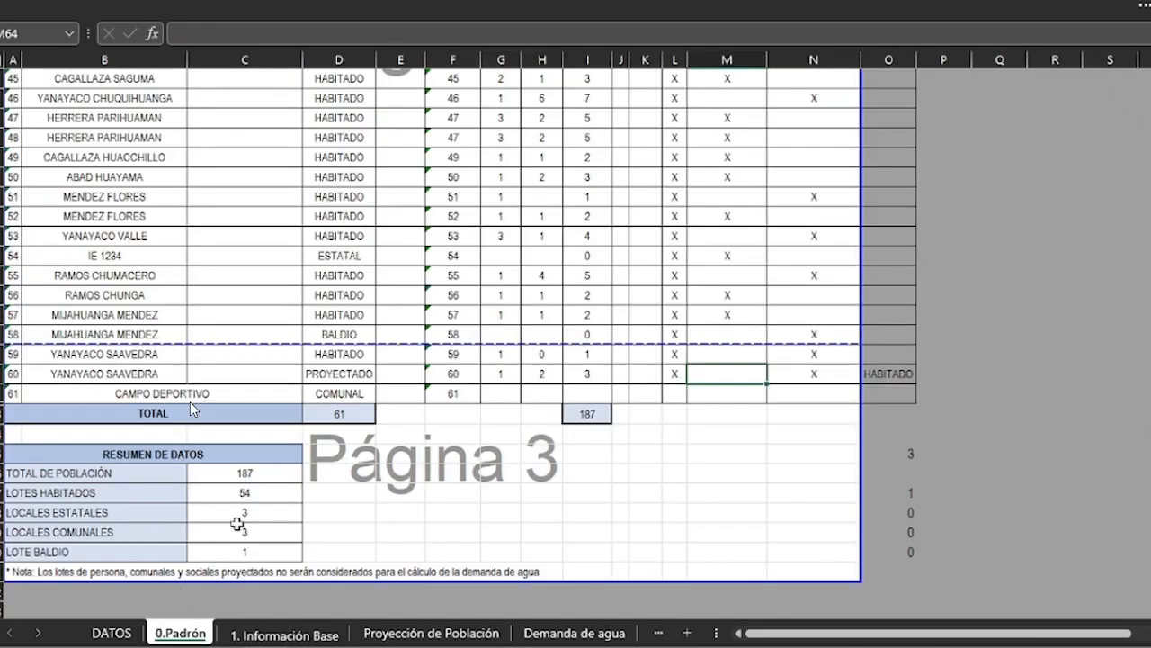
{"action": "left_click", "coordinate": [283, 634]}
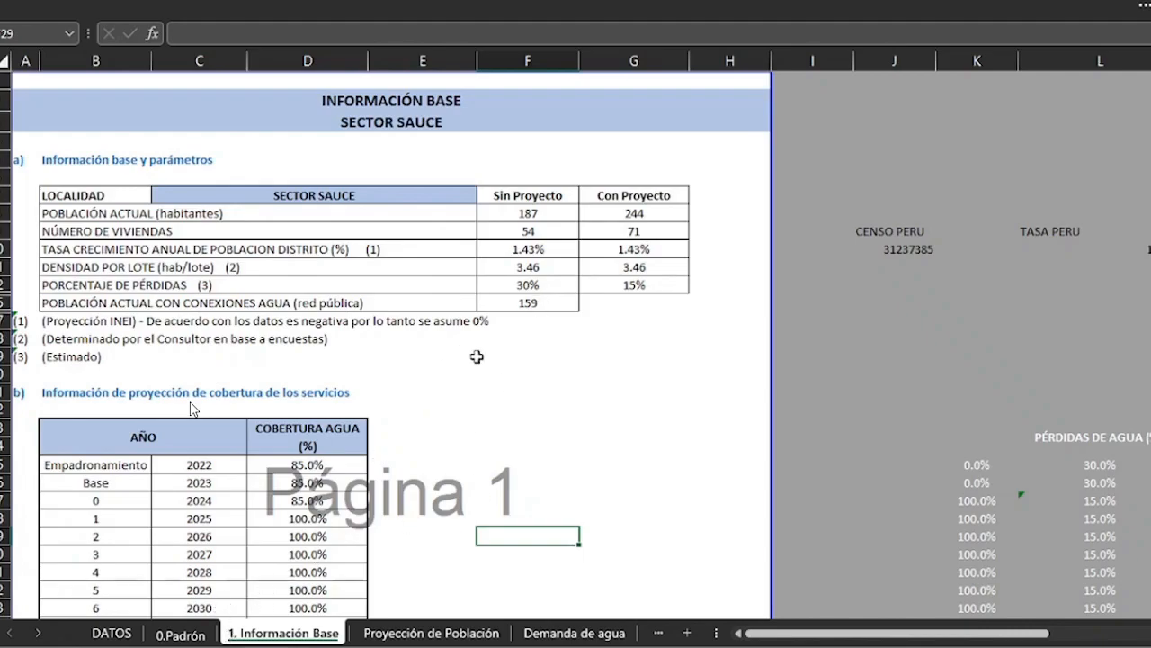
Step: Clear the household connection SI mark of beneficiary number 56 in the 0.Padrón register
{"action": "left_click", "coordinate": [196, 637]}
{"action": "scroll", "coordinate": [629, 459], "scroll_direction": "up", "scroll_amount": 14}
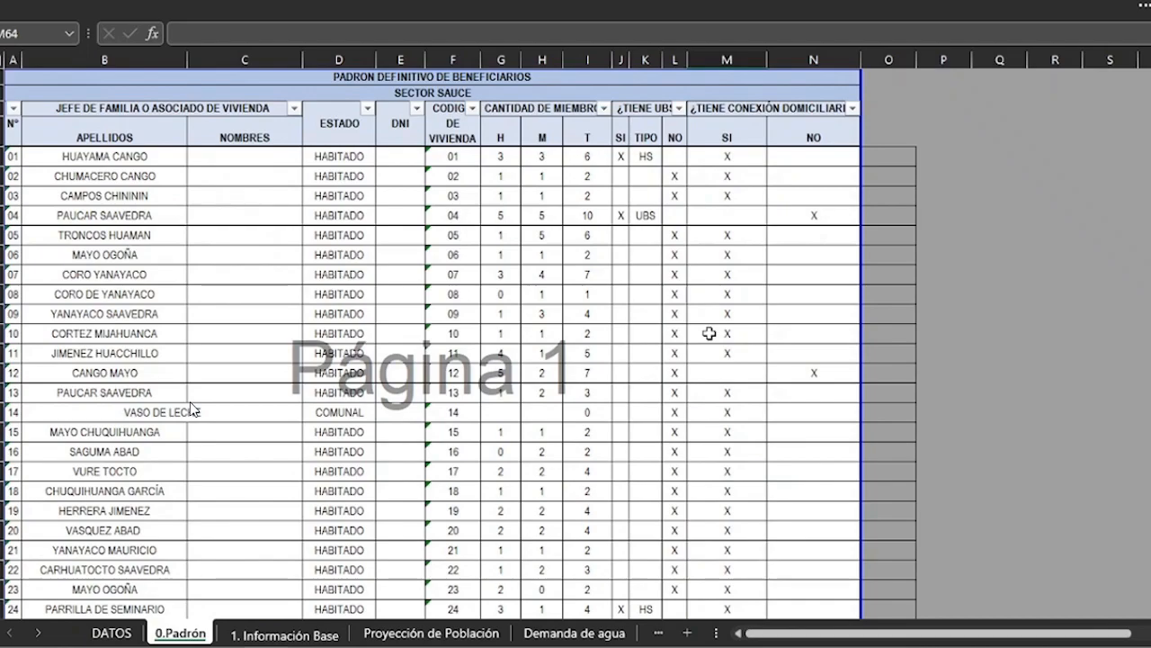
{"action": "scroll", "coordinate": [710, 333], "scroll_direction": "down", "scroll_amount": 14}
{"action": "left_click", "coordinate": [730, 411]}
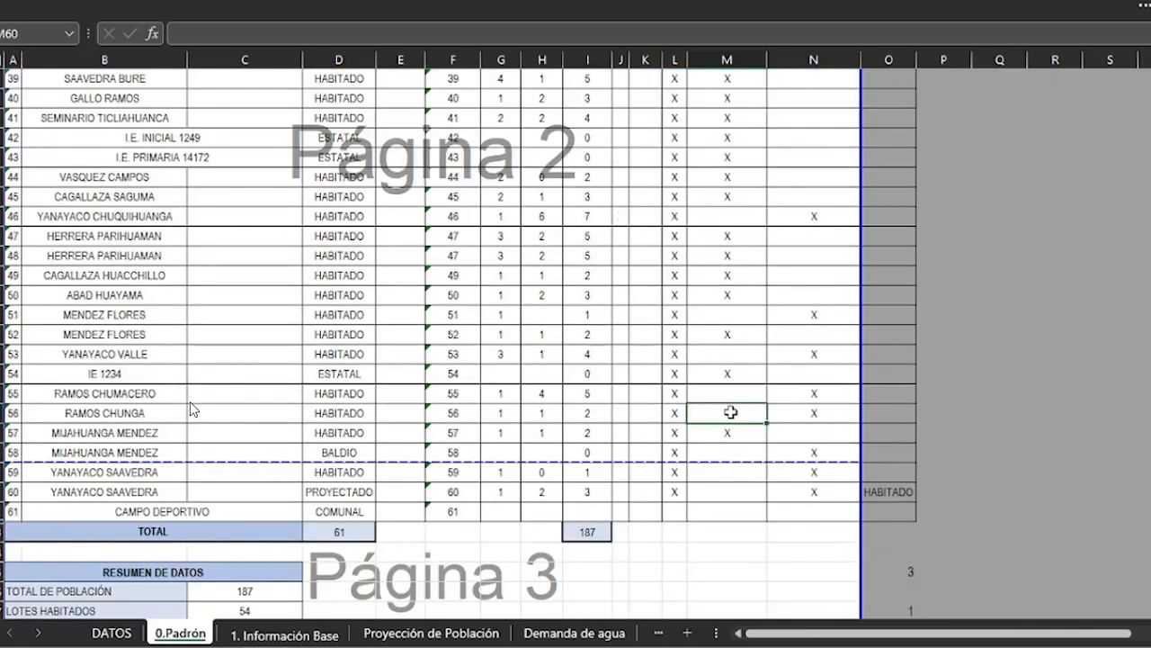
Step: Examine the population with water connections and the yearly COBERTURA AGUA table on the 1. Información Base sheet
{"action": "left_click", "coordinate": [285, 633]}
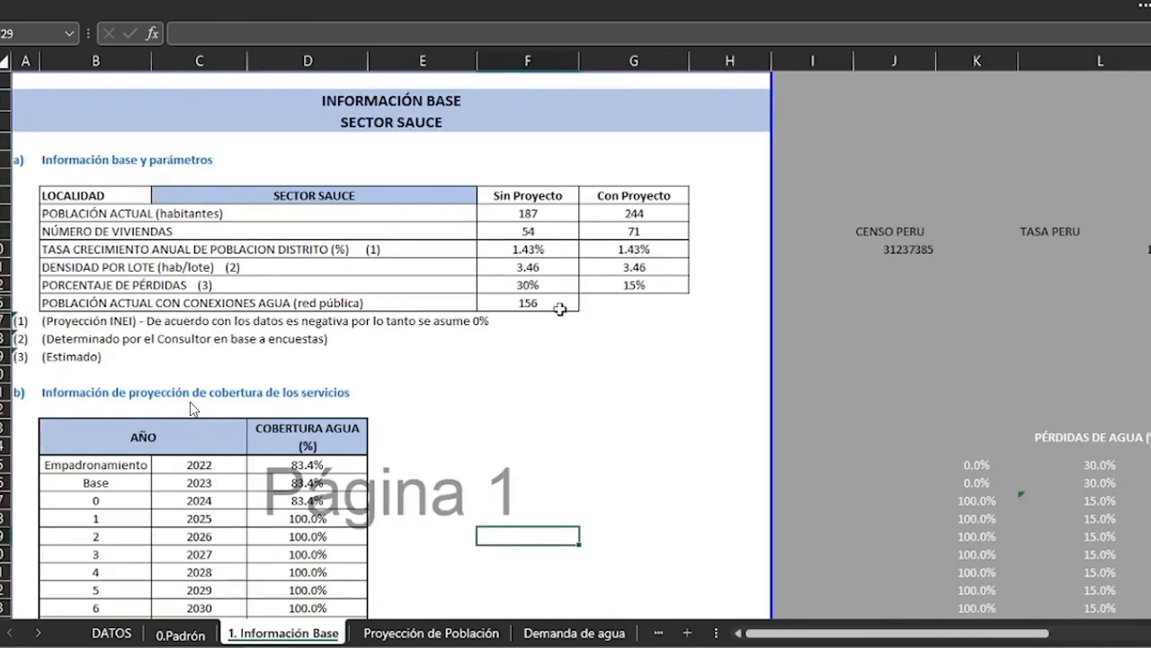
{"action": "left_click", "coordinate": [514, 374]}
{"action": "scroll", "coordinate": [433, 408], "scroll_direction": "down", "scroll_amount": 1}
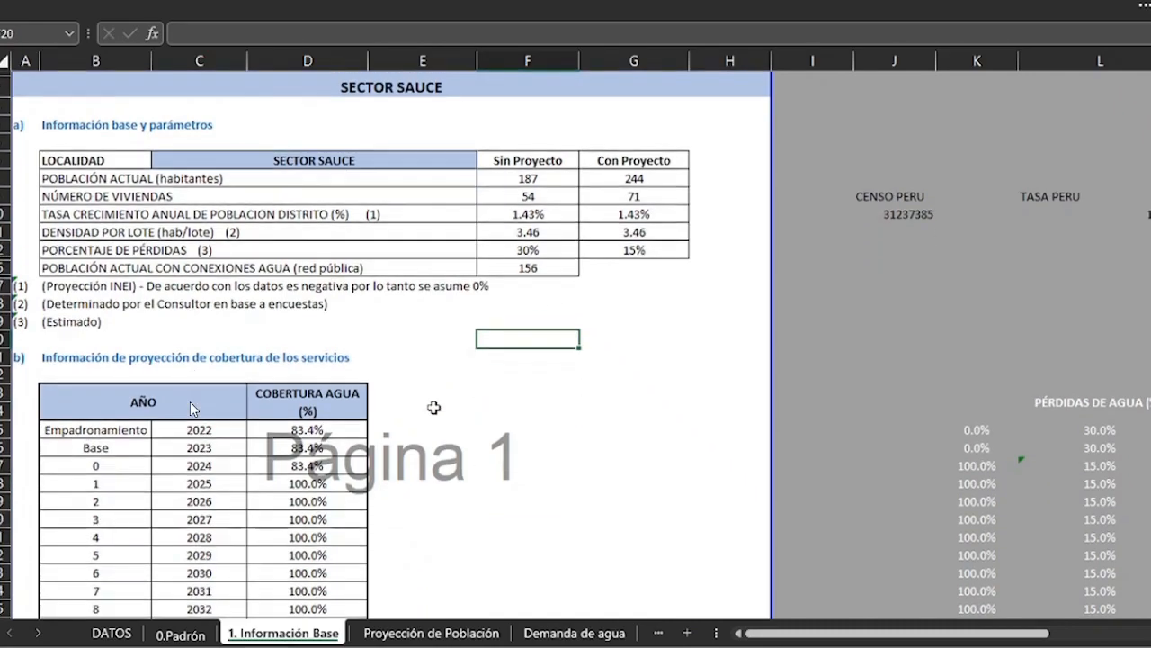
{"action": "scroll", "coordinate": [434, 407], "scroll_direction": "down", "scroll_amount": 4}
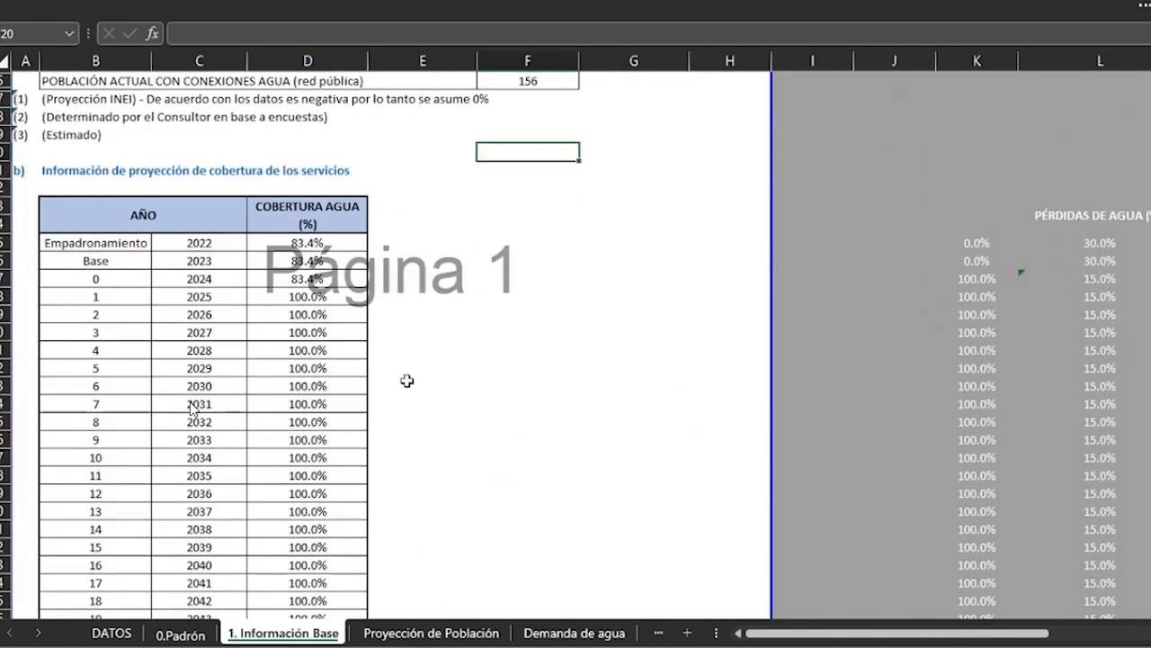
{"action": "scroll", "coordinate": [446, 503], "scroll_direction": "down", "scroll_amount": 1}
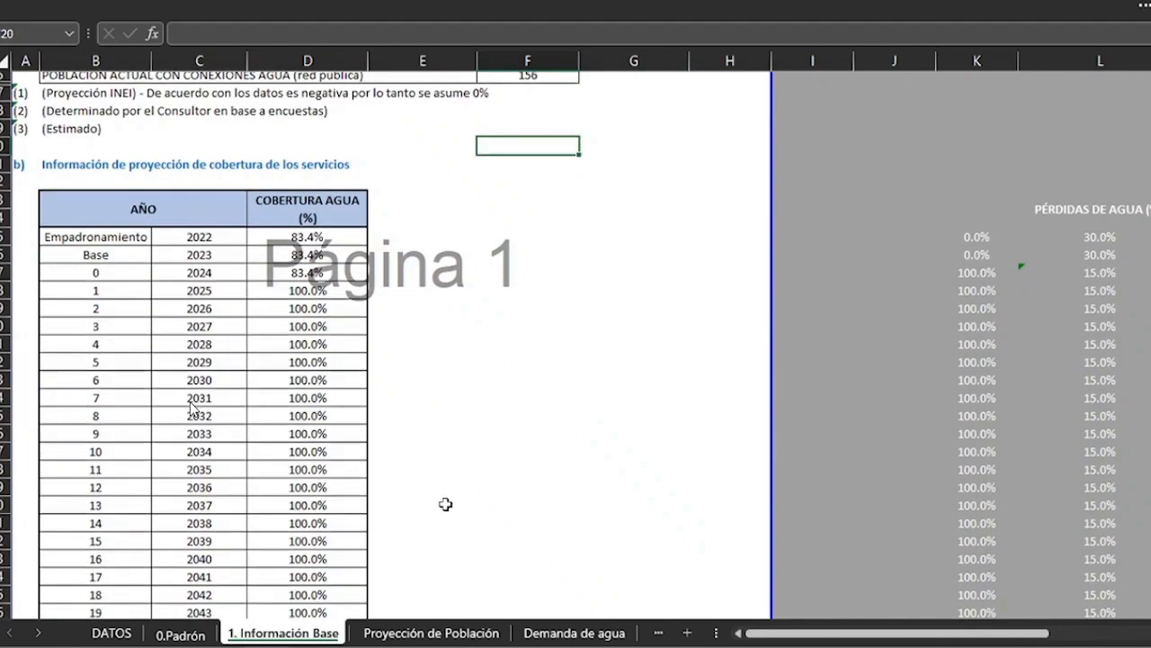
{"action": "scroll", "coordinate": [445, 504], "scroll_direction": "down", "scroll_amount": 1}
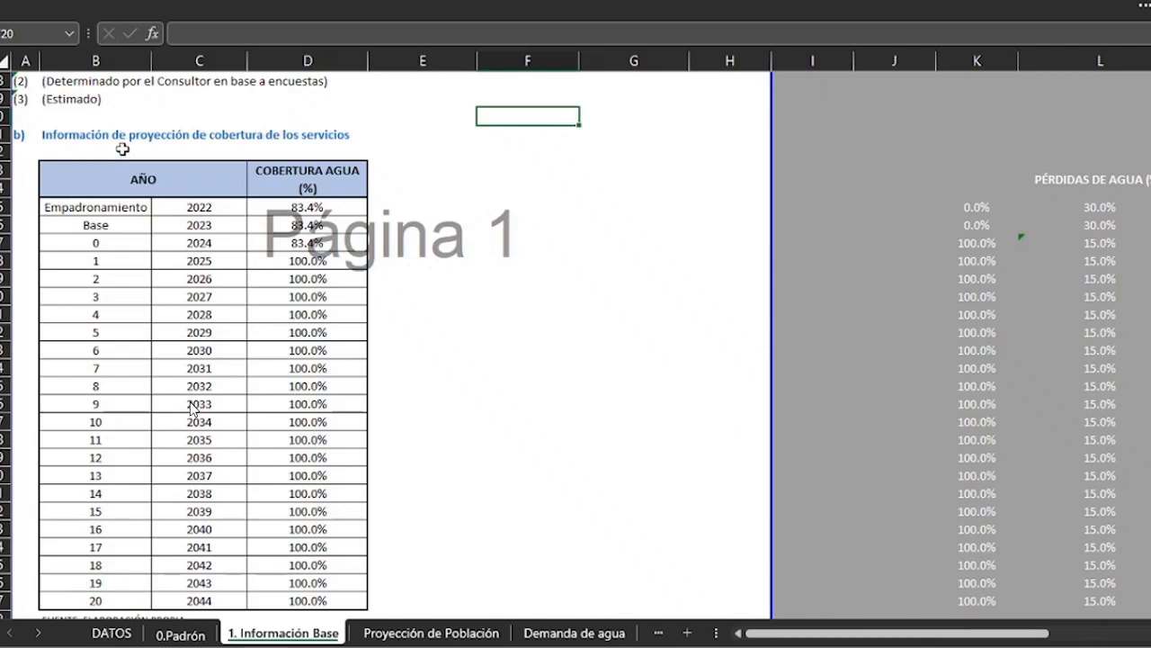
{"action": "scroll", "coordinate": [121, 152], "scroll_direction": "down", "scroll_amount": 1}
{"action": "scroll", "coordinate": [574, 382], "scroll_direction": "up", "scroll_amount": 2}
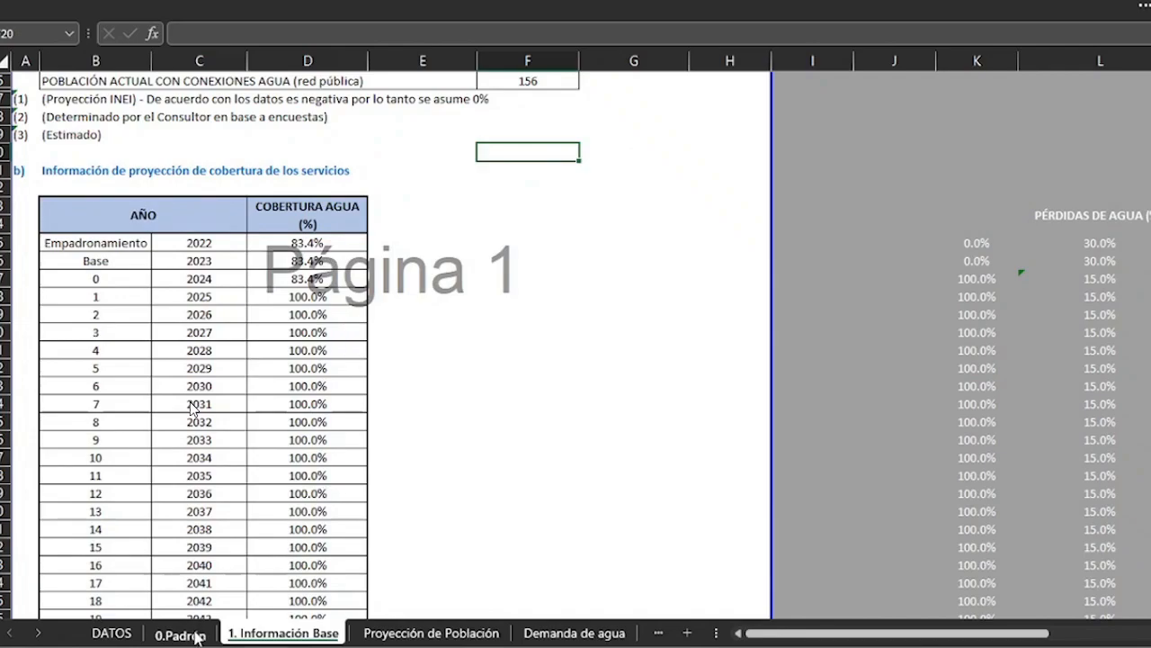
{"action": "scroll", "coordinate": [317, 256], "scroll_direction": "up", "scroll_amount": 1}
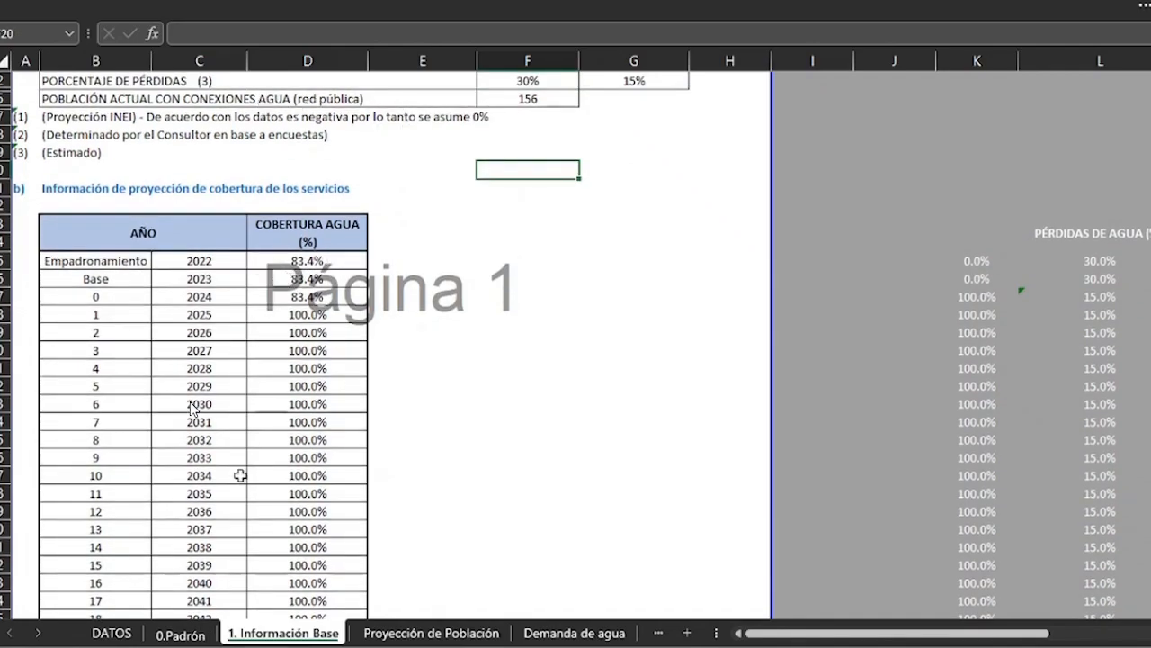
Step: Clear the household connection SI mark of beneficiary number 52 and check the connected population and water coverage in 1. Información Base
{"action": "left_click", "coordinate": [180, 634]}
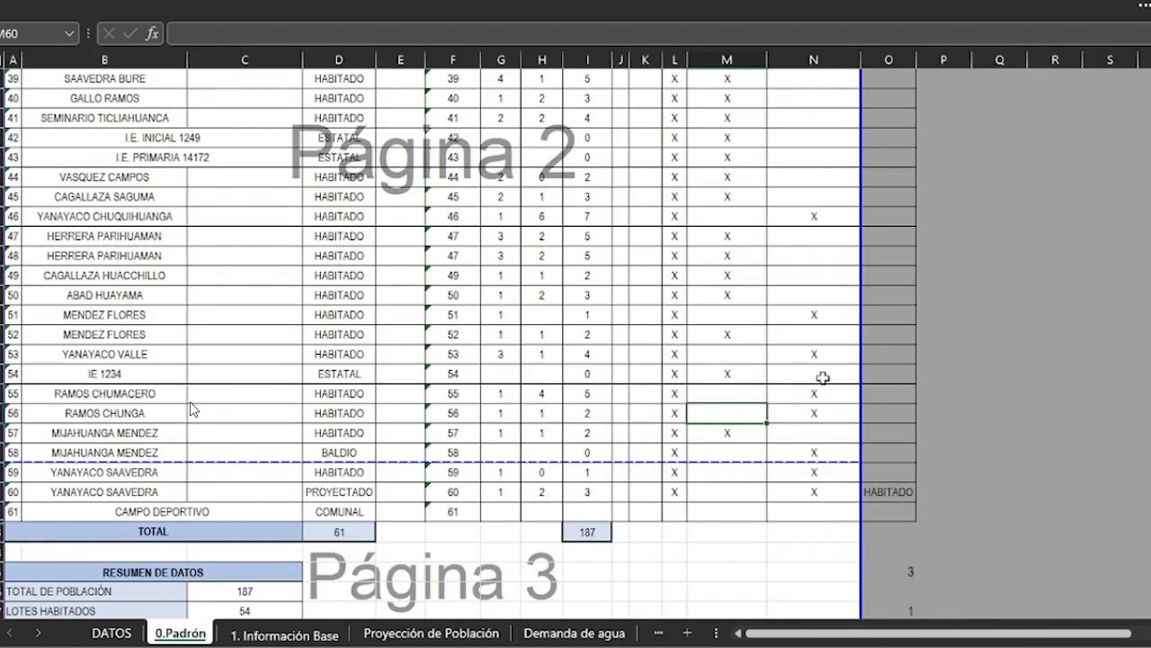
{"action": "left_click", "coordinate": [728, 334]}
{"action": "key", "text": "Delete"}
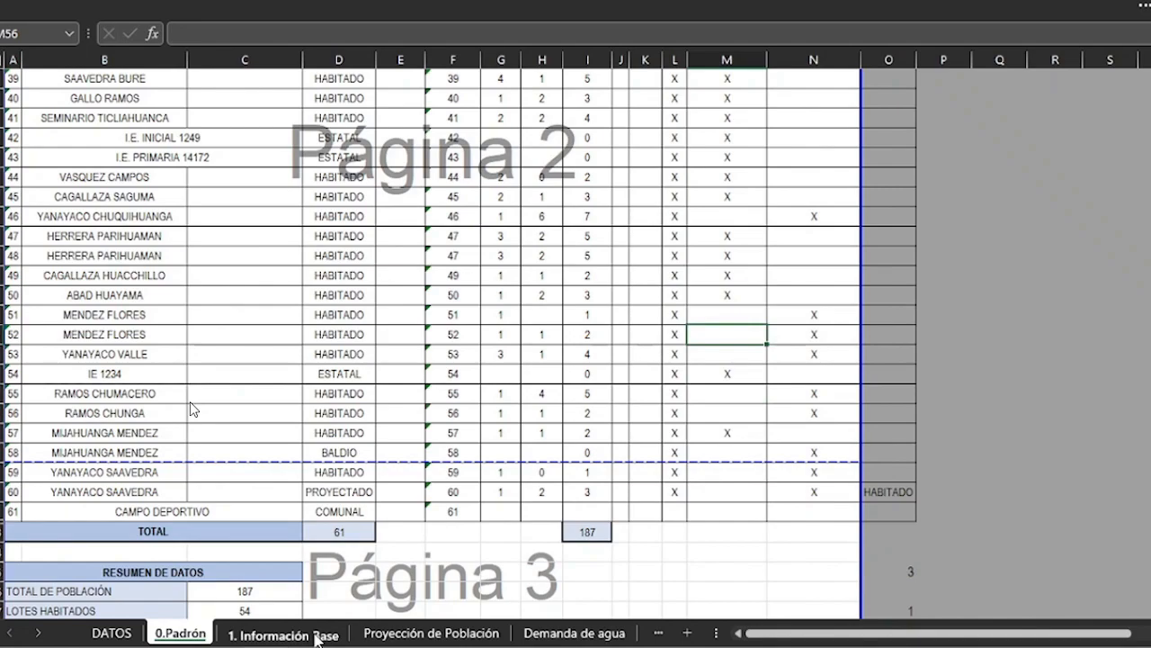
{"action": "left_click", "coordinate": [316, 635]}
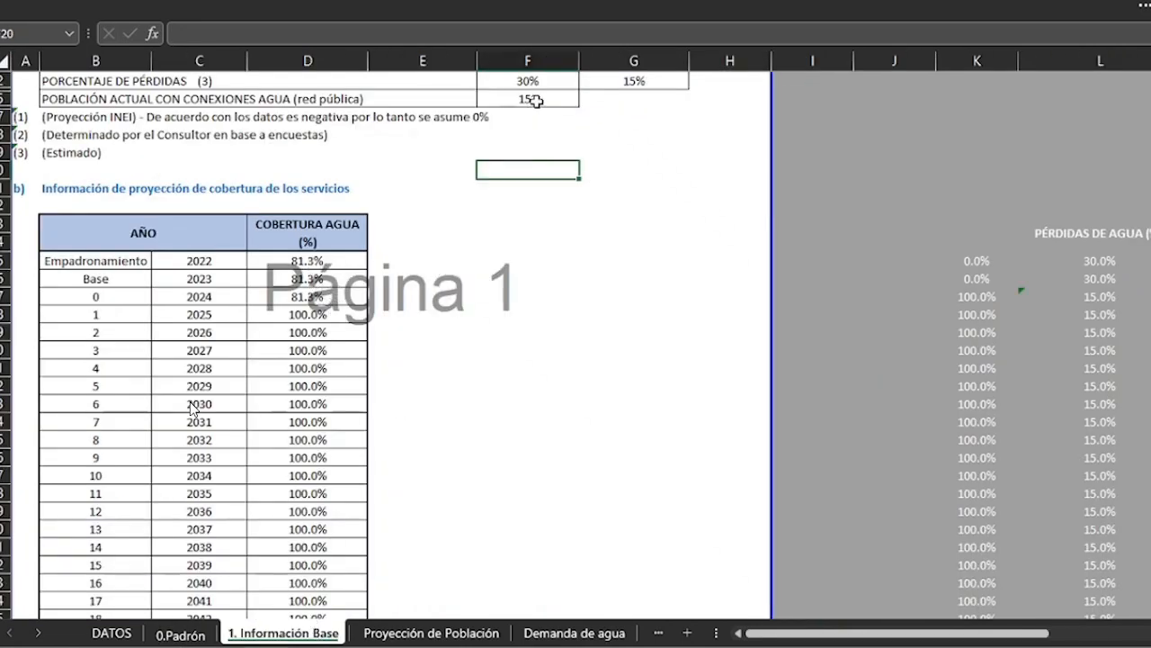
{"action": "scroll", "coordinate": [496, 204], "scroll_direction": "down", "scroll_amount": 1}
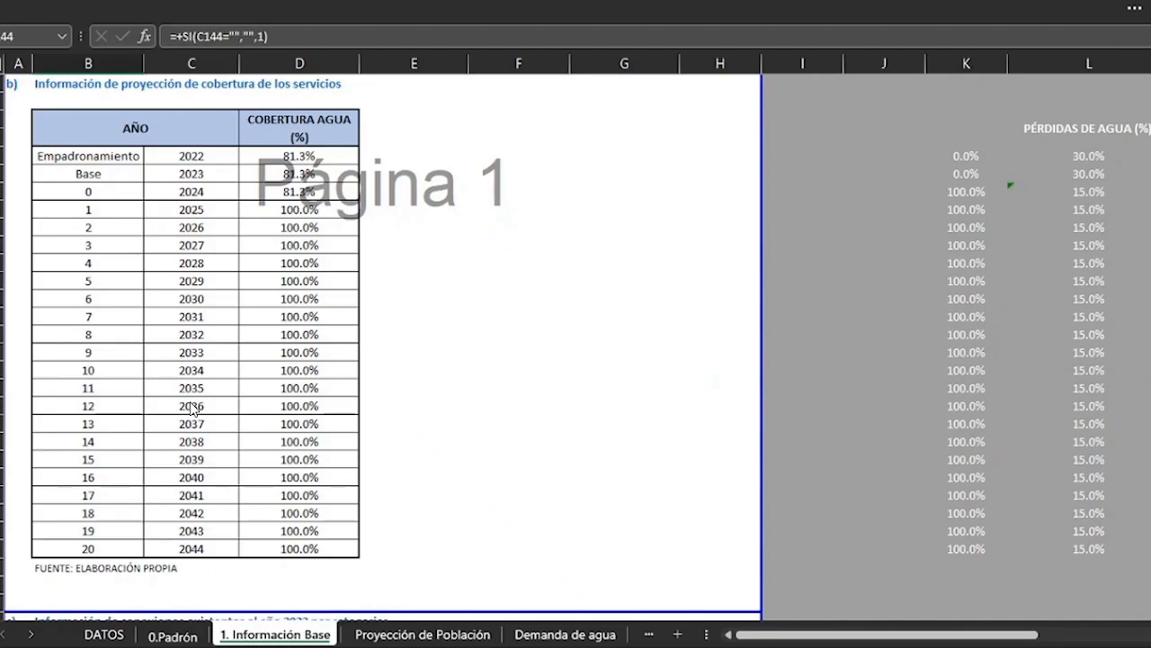
Step: Set the Empadronamiento year in the service coverage table to 2023 and check the heading of the existing connections section
{"action": "scroll", "coordinate": [216, 582], "scroll_direction": "down", "scroll_amount": 5}
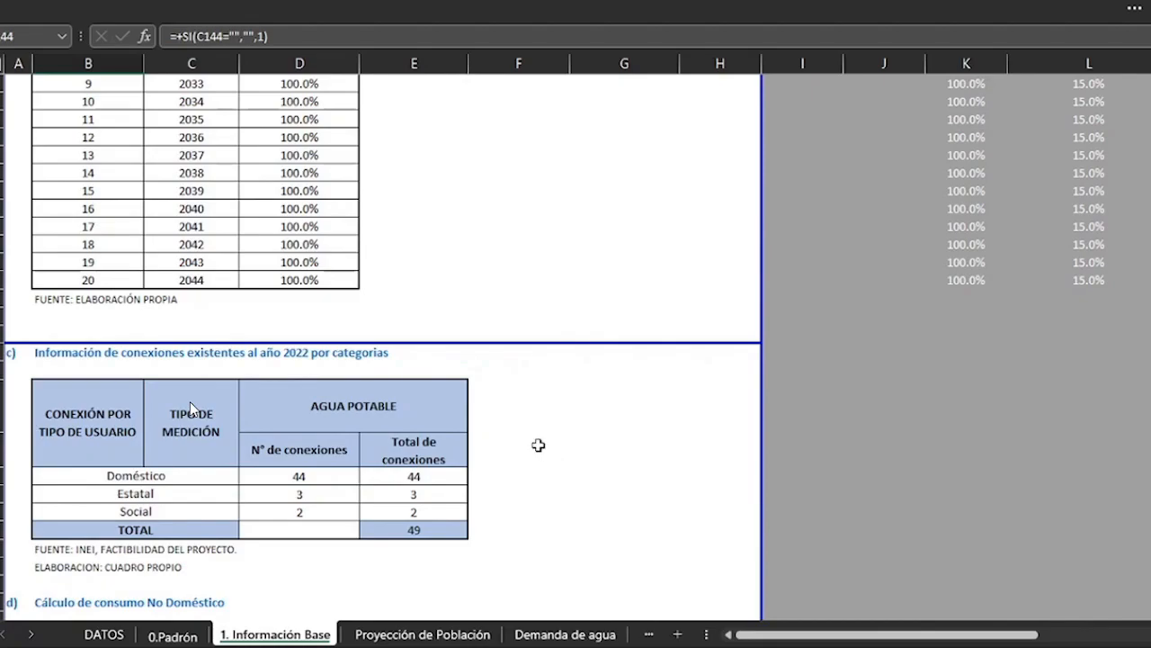
{"action": "scroll", "coordinate": [206, 291], "scroll_direction": "up", "scroll_amount": 6}
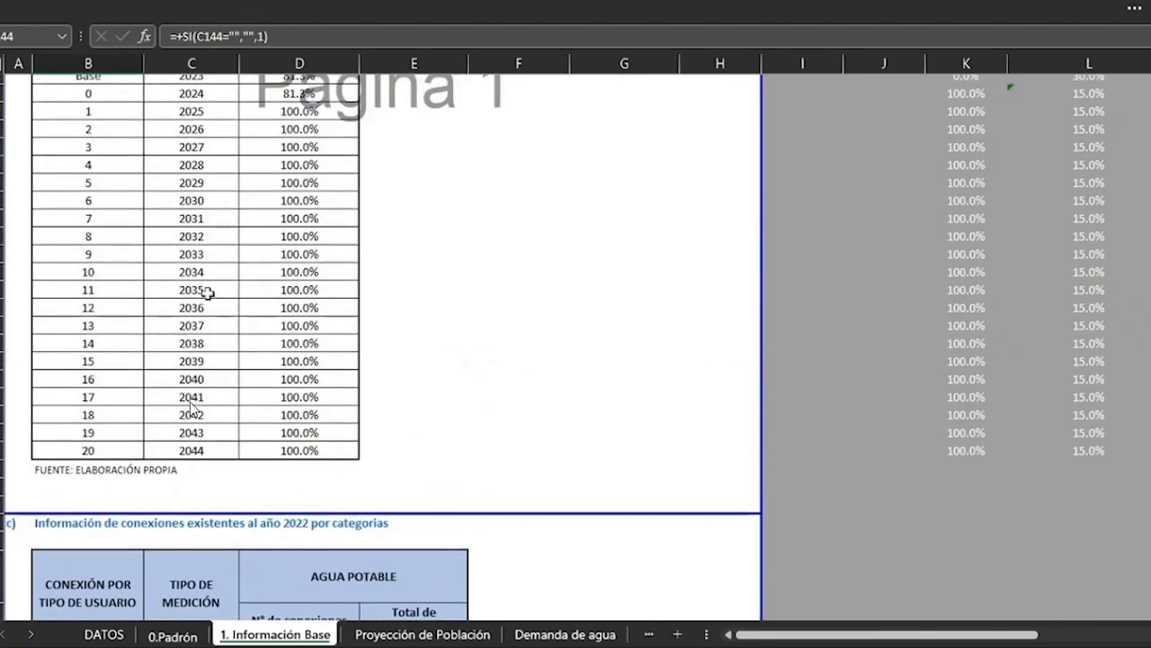
{"action": "left_click", "coordinate": [206, 209]}
{"action": "type", "text": "2023"}
{"action": "key", "text": "Return"}
{"action": "scroll", "coordinate": [192, 410], "scroll_direction": "down", "scroll_amount": 2}
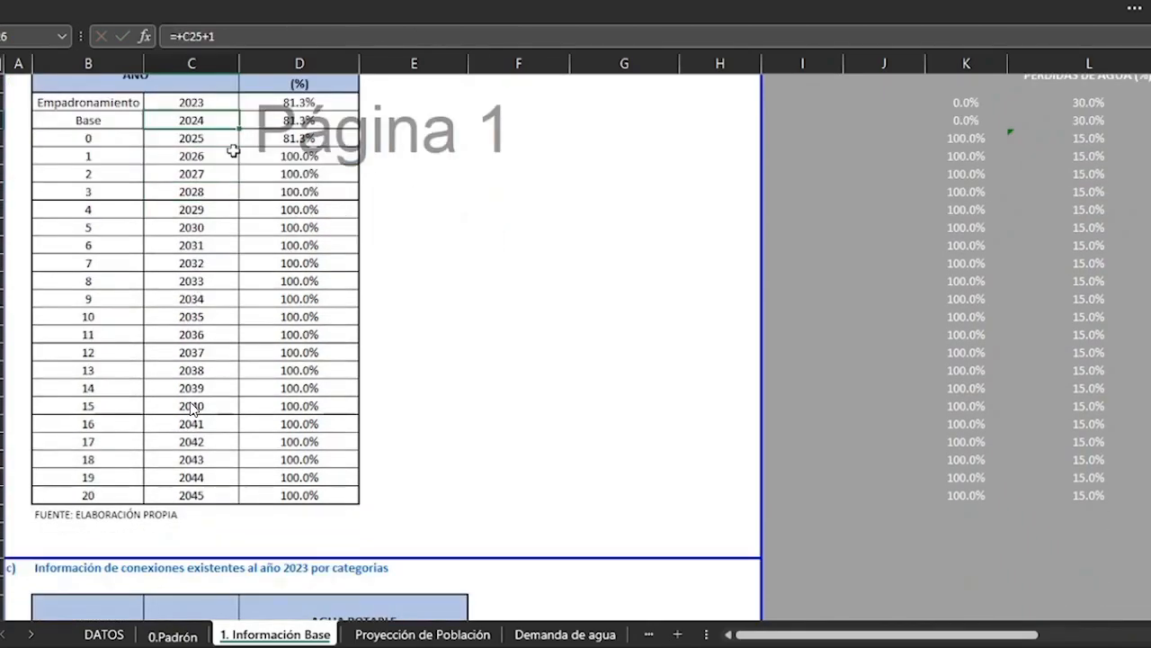
{"action": "scroll", "coordinate": [218, 493], "scroll_direction": "down", "scroll_amount": 1}
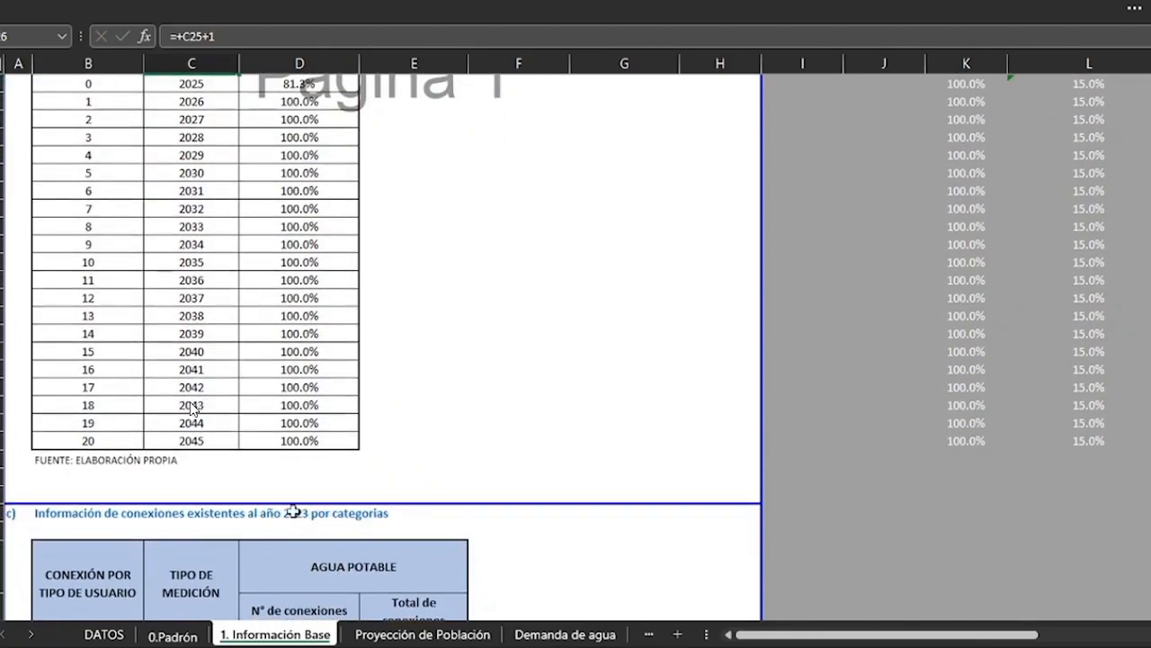
{"action": "scroll", "coordinate": [292, 511], "scroll_direction": "down", "scroll_amount": 2}
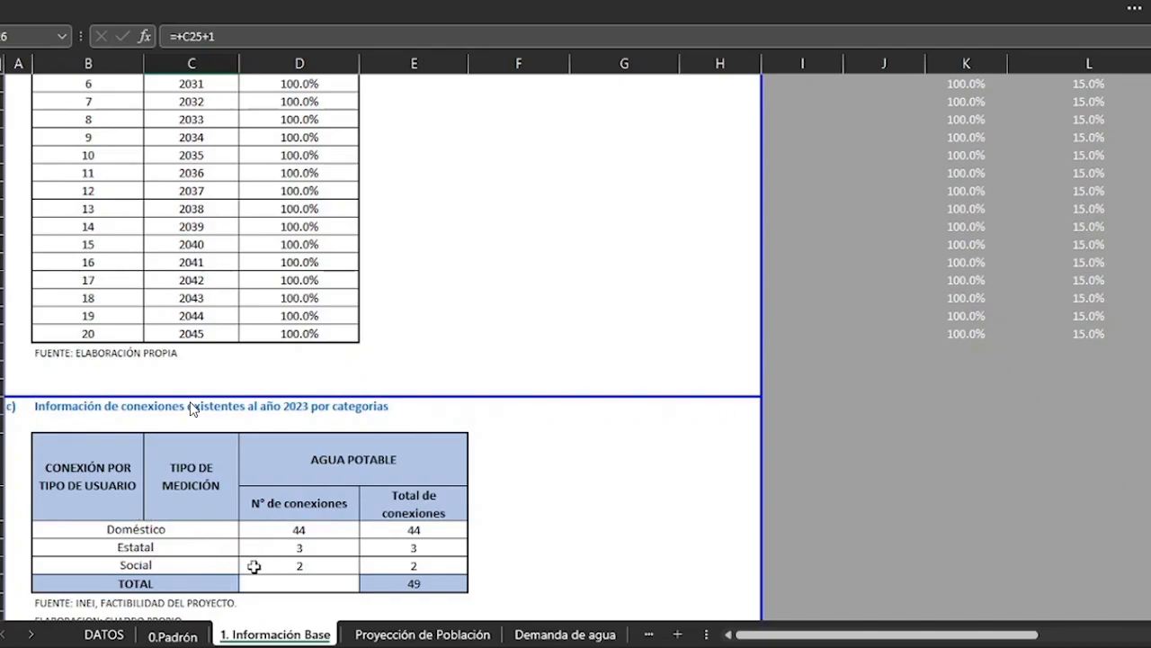
Step: Clear the household connection SI mark of I.E. INICIAL 1249 in the 0.Padrón register
{"action": "key", "text": "ctrl+Page_Up"}
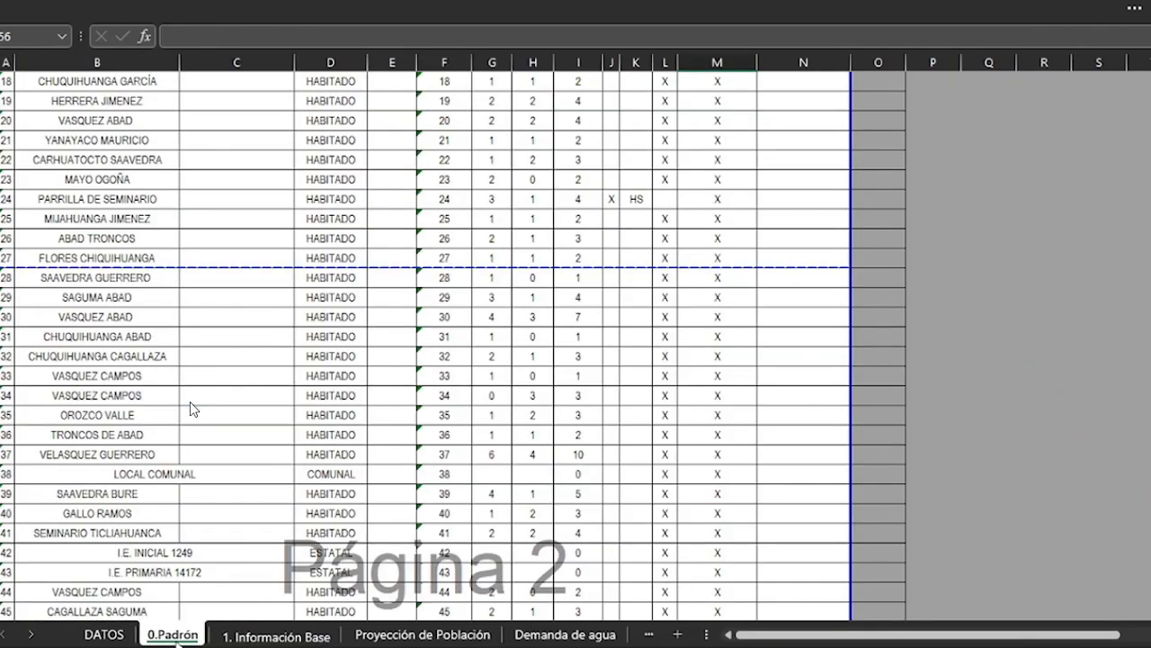
{"action": "left_click", "coordinate": [667, 553]}
{"action": "key", "text": "Down"}
{"action": "left_click", "coordinate": [667, 556]}
{"action": "key", "text": "Right"}
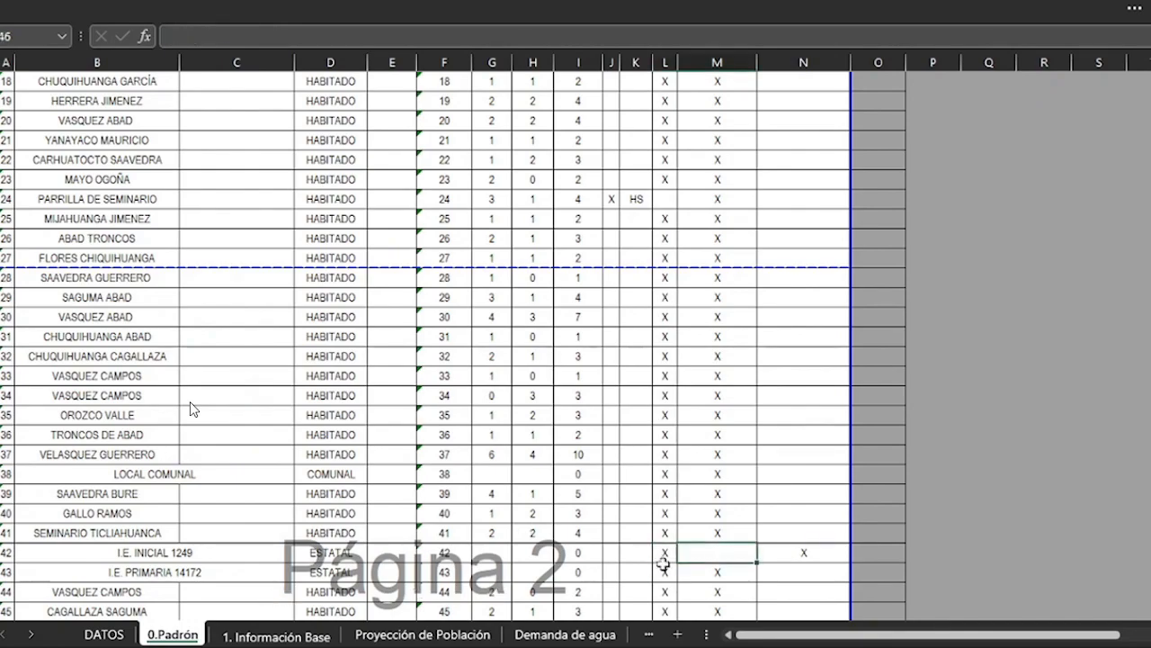
Step: Review the existing connections by category and the educational institutions consumption table on the 1. Información Base sheet
{"action": "left_click", "coordinate": [292, 634]}
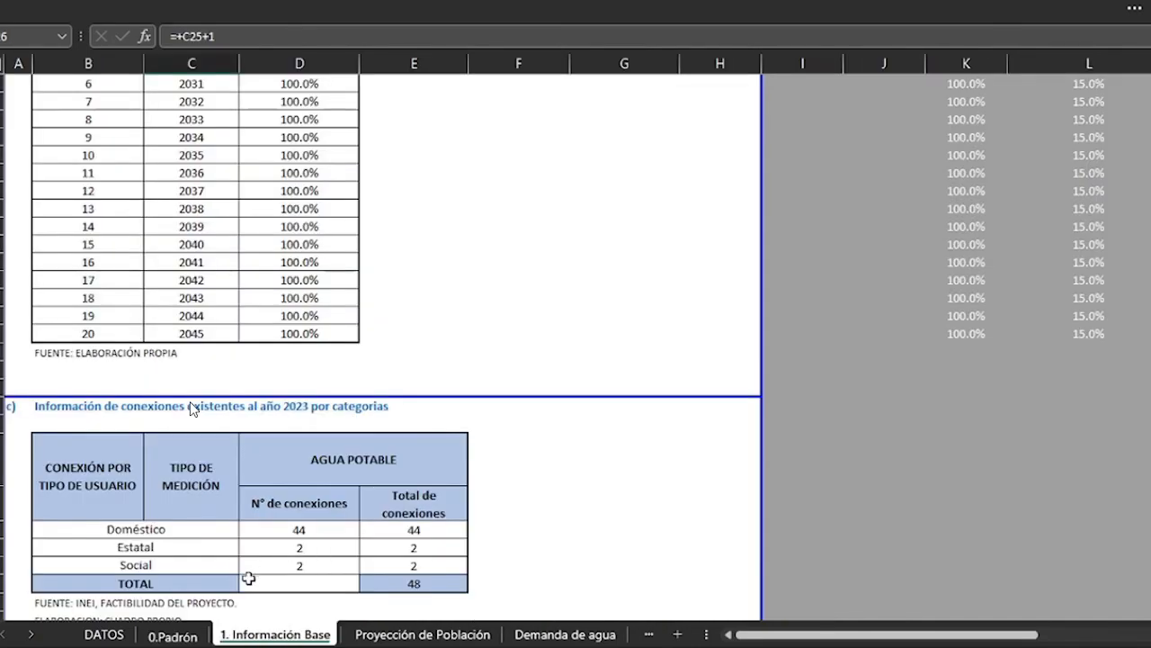
{"action": "scroll", "coordinate": [200, 570], "scroll_direction": "down", "scroll_amount": 2}
{"action": "scroll", "coordinate": [199, 570], "scroll_direction": "down", "scroll_amount": 3}
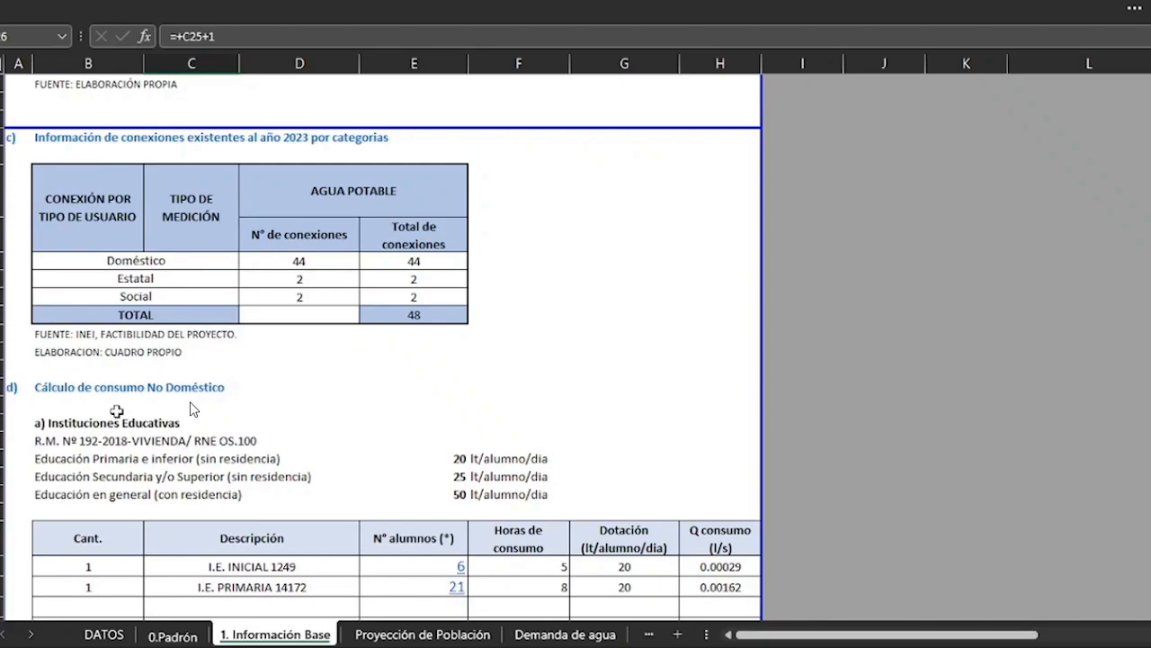
{"action": "scroll", "coordinate": [230, 396], "scroll_direction": "down", "scroll_amount": 3}
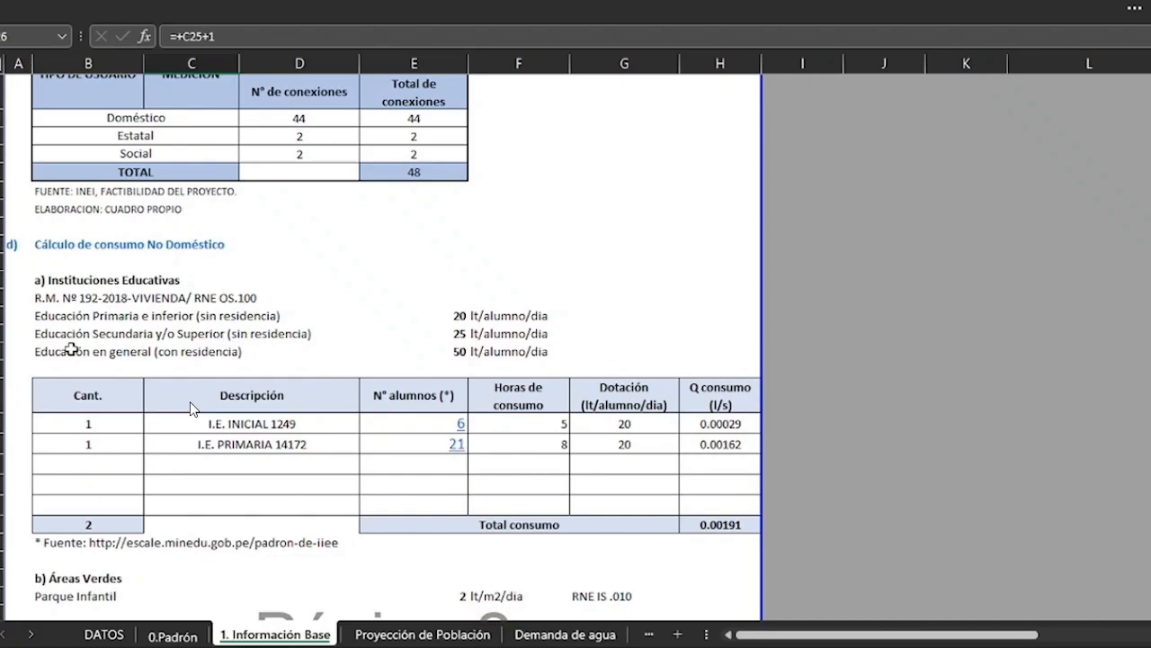
Step: Add a third educational institution with quantity 1 and its description linked to IE 1234 in the 0.Padrón register
{"action": "scroll", "coordinate": [70, 350], "scroll_direction": "down", "scroll_amount": 2}
{"action": "left_click", "coordinate": [106, 343]}
{"action": "type", "text": "1"}
{"action": "key", "text": "Tab"}
{"action": "type", "text": "+"}
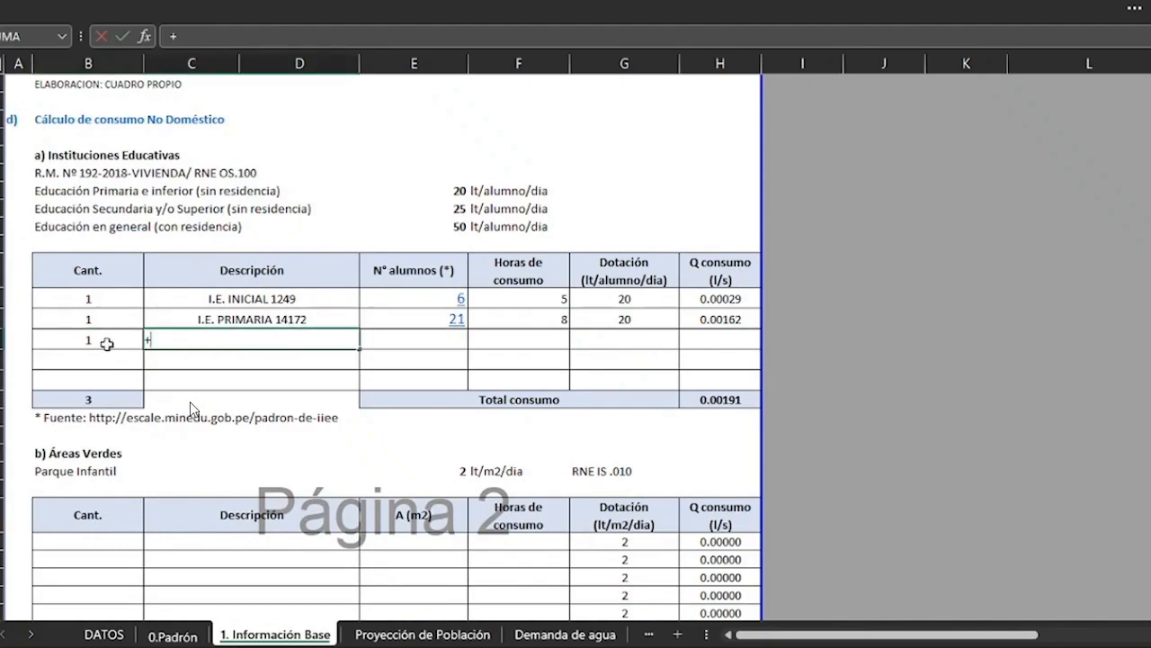
{"action": "left_click", "coordinate": [173, 635]}
{"action": "scroll", "coordinate": [151, 463], "scroll_direction": "down", "scroll_amount": 2}
{"action": "scroll", "coordinate": [151, 462], "scroll_direction": "down", "scroll_amount": 2}
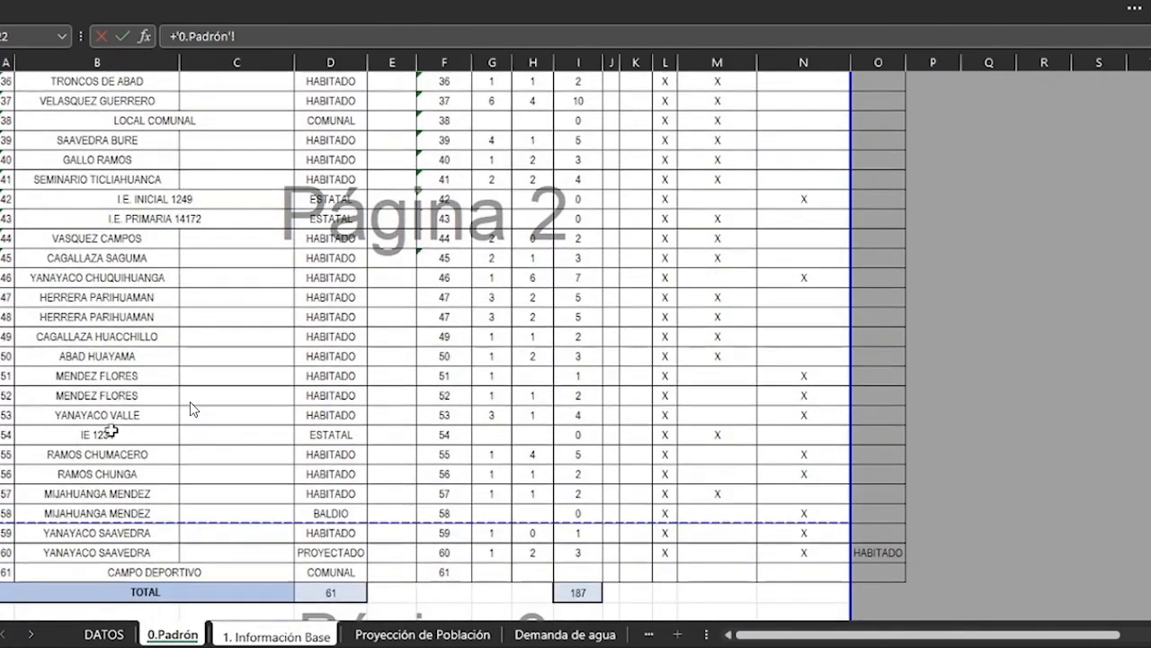
{"action": "left_click", "coordinate": [113, 435]}
{"action": "key", "text": "Return"}
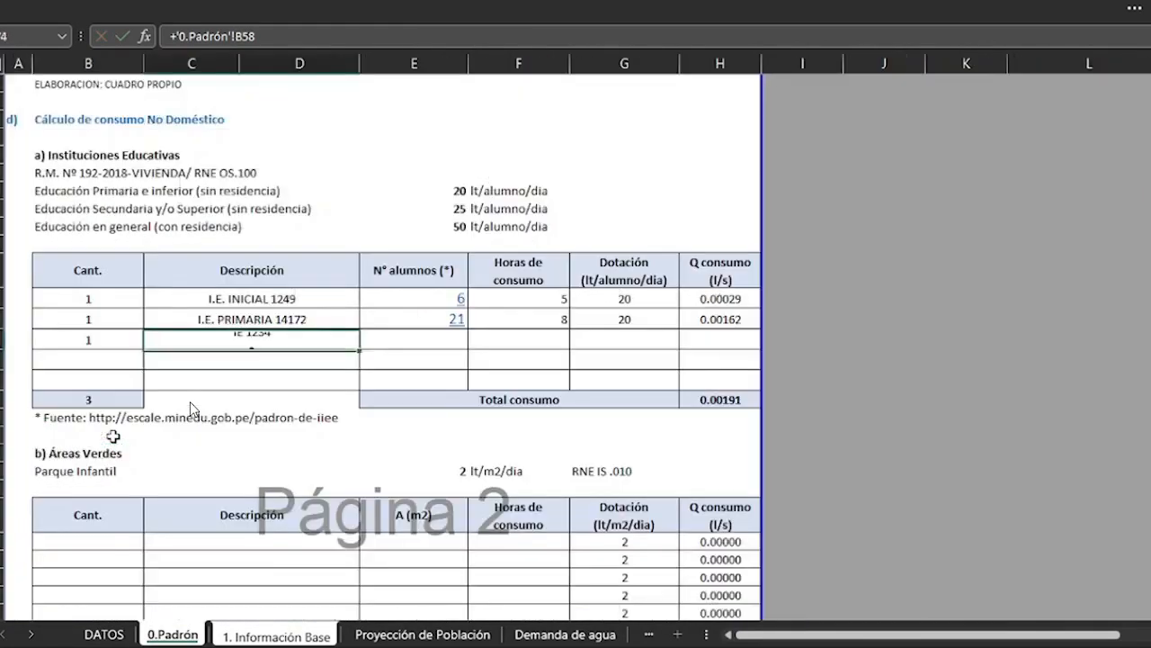
Step: Give IE 1234 20 students and 8 consumption hours, and link its allocation to the 25 lt/alumno/dia secondary education rate
{"action": "left_click", "coordinate": [436, 342]}
{"action": "type", "text": "20"}
{"action": "key", "text": "Tab"}
{"action": "type", "text": "8"}
{"action": "key", "text": "Tab"}
{"action": "type", "text": "+"}
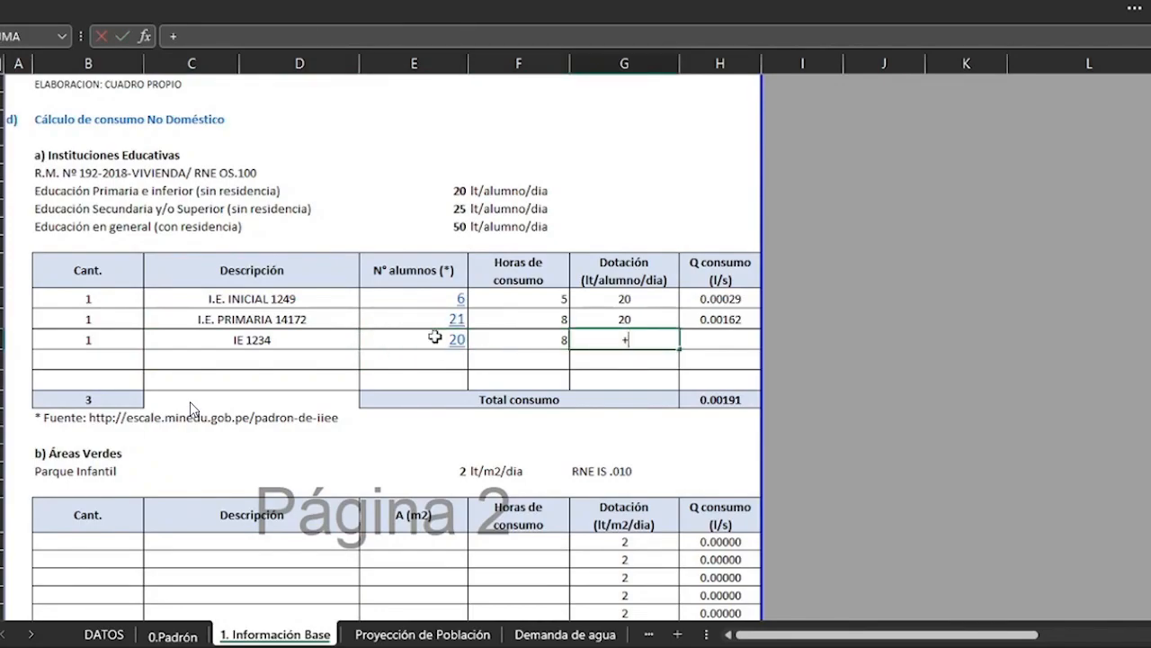
{"action": "left_click", "coordinate": [433, 208]}
{"action": "key", "text": "Return"}
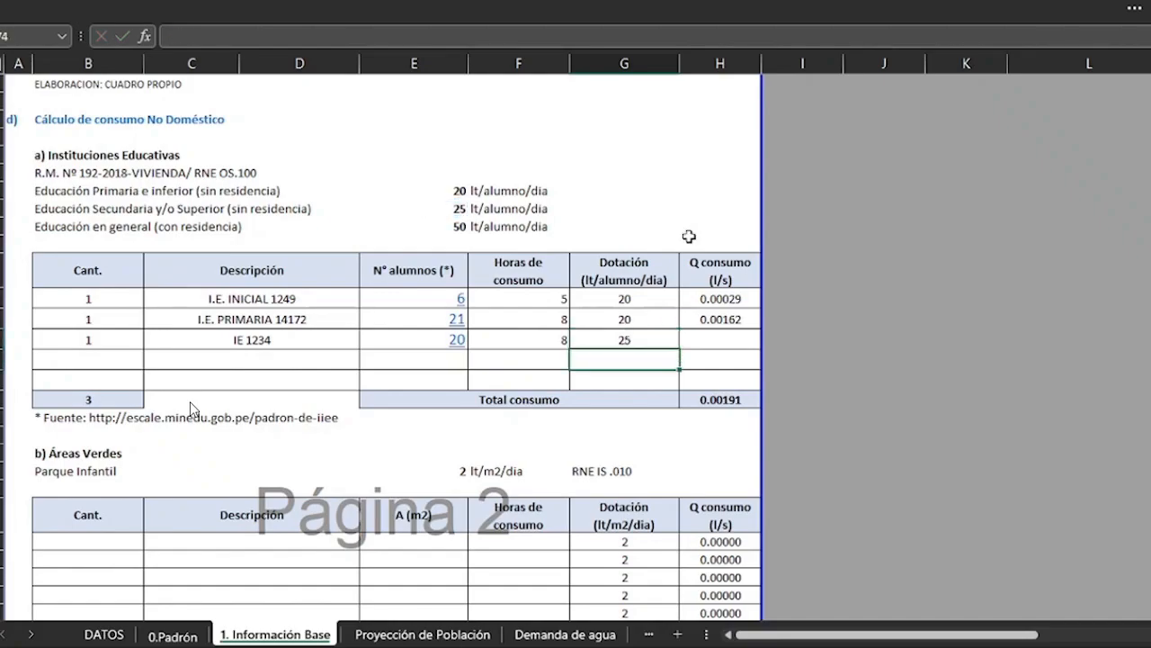
Step: Copy the Q consumo formula from the I.E. PRIMARIA 14172 row down to the IE 1234 row
{"action": "left_click", "coordinate": [726, 322]}
{"action": "left_click_drag", "start_coordinate": [754, 331], "coordinate": [752, 345]}
{"action": "left_click", "coordinate": [630, 360]}
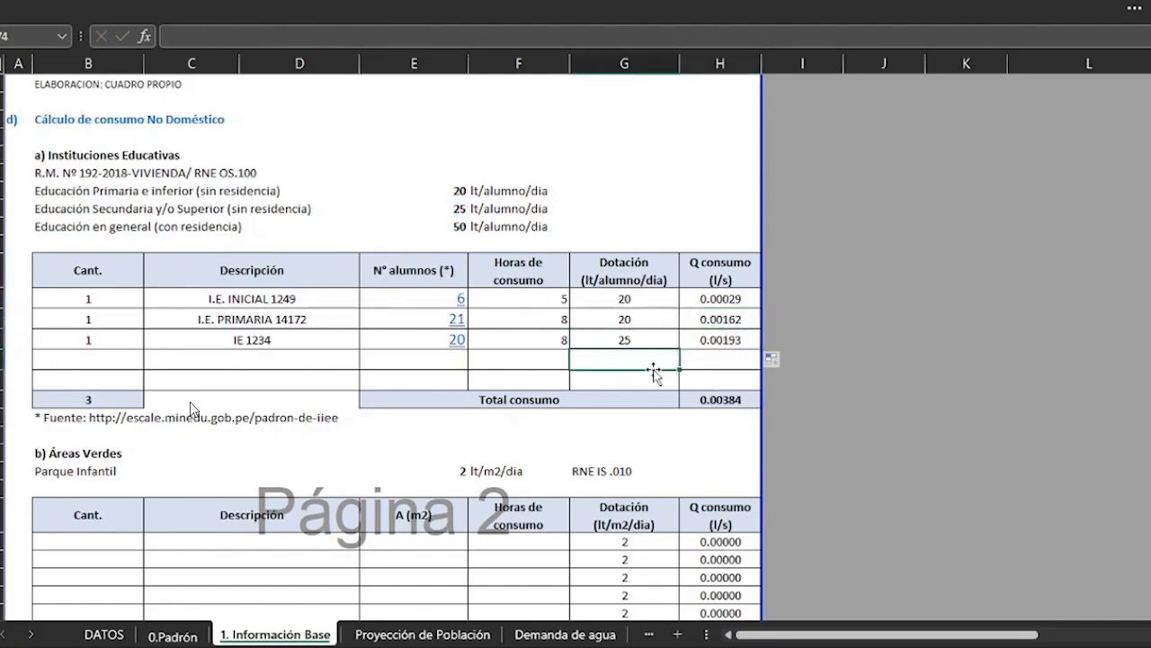
{"action": "left_click", "coordinate": [542, 439]}
Step: Add a green areas entry with quantity 1 and its description linked to CAMPO DEPORTIVO in the 0.Padrón register
{"action": "scroll", "coordinate": [338, 344], "scroll_direction": "down", "scroll_amount": 2}
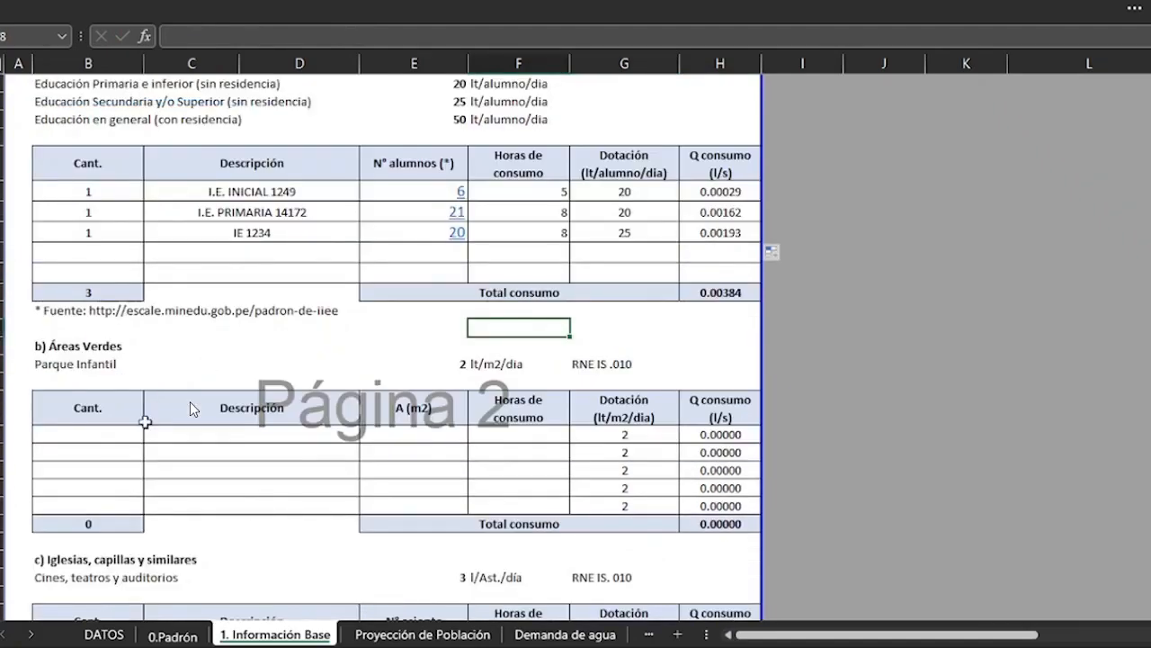
{"action": "left_click", "coordinate": [123, 433]}
{"action": "type", "text": "1"}
{"action": "key", "text": "Tab"}
{"action": "type", "text": "+"}
{"action": "left_click", "coordinate": [173, 635]}
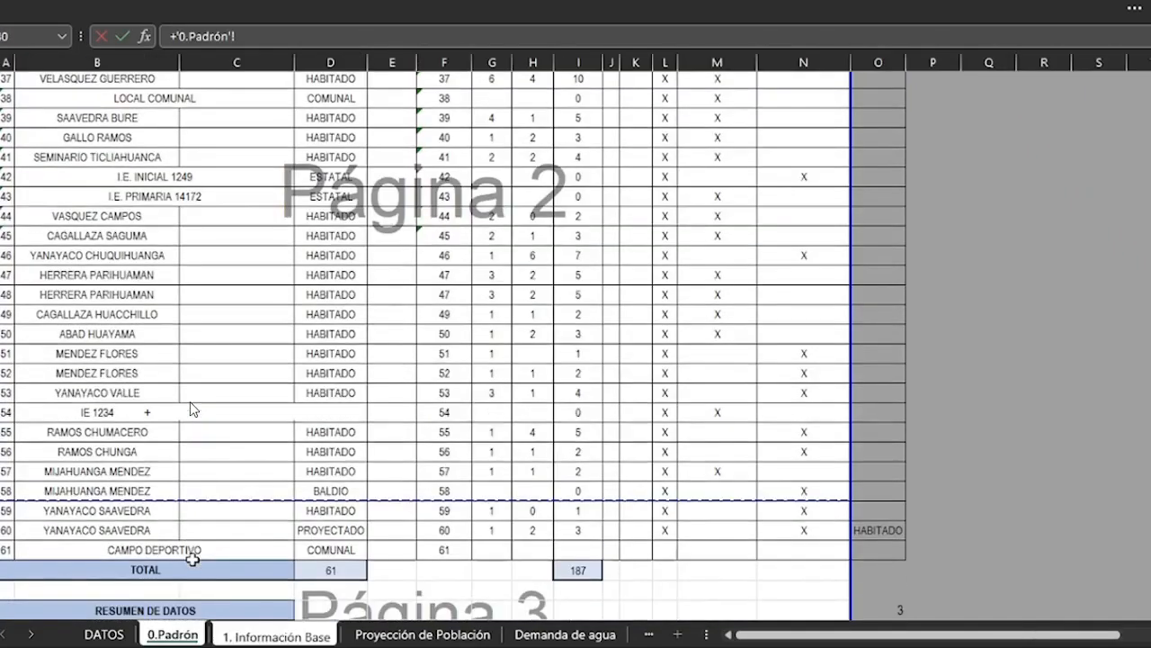
{"action": "left_click", "coordinate": [168, 337]}
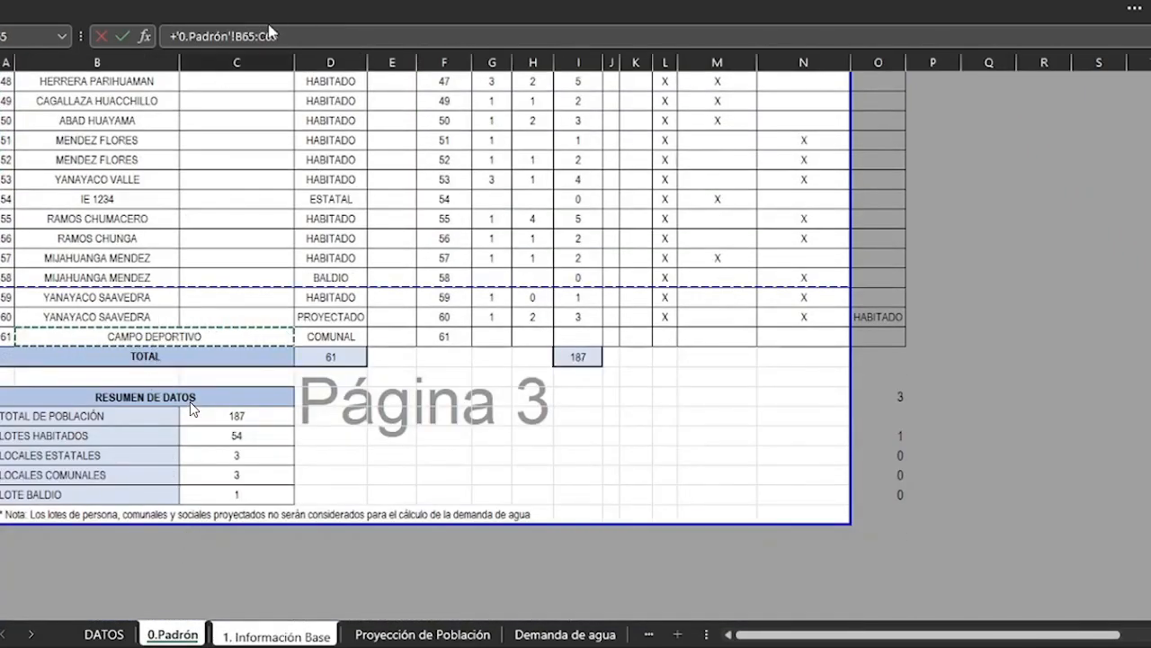
{"action": "left_click", "coordinate": [300, 38]}
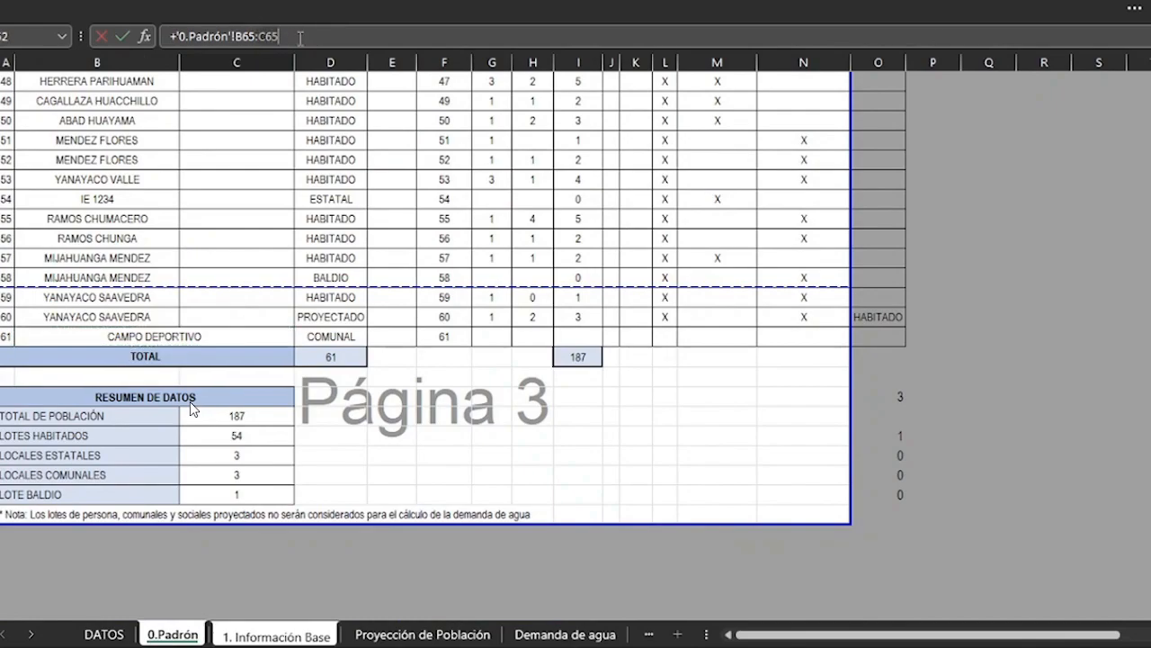
{"action": "key", "text": "Return"}
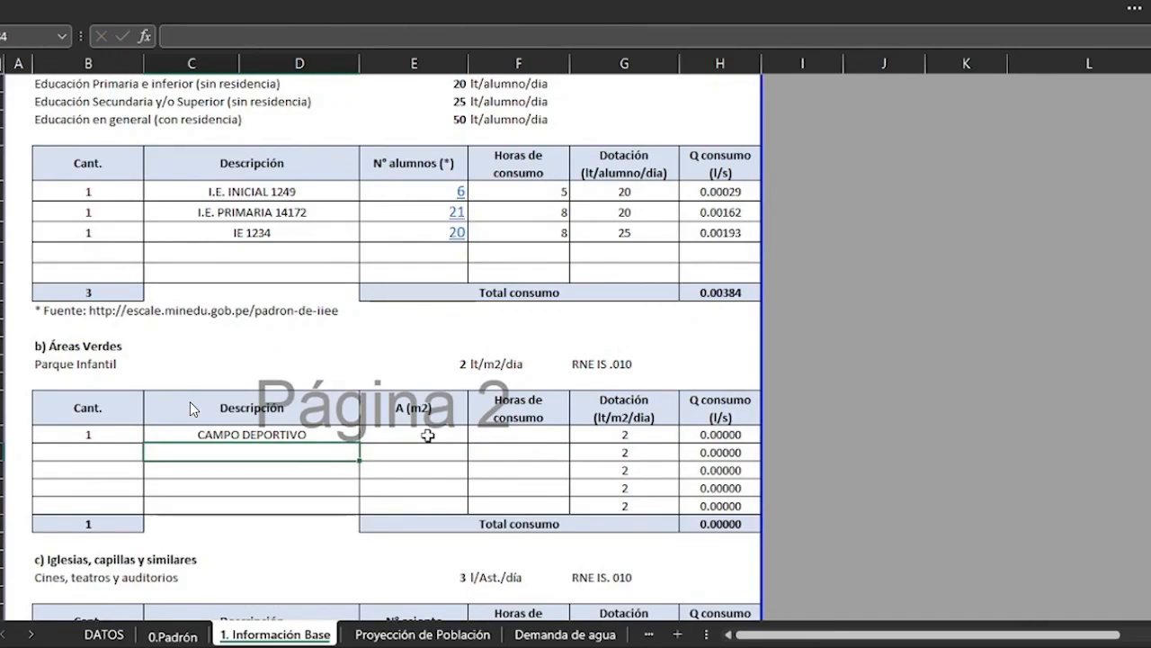
Step: Set the CAMPO DEPORTIVO area to 100 m2 and its consumption hours to 1.5
{"action": "left_click", "coordinate": [428, 436]}
{"action": "type", "text": "100"}
{"action": "key", "text": "Tab"}
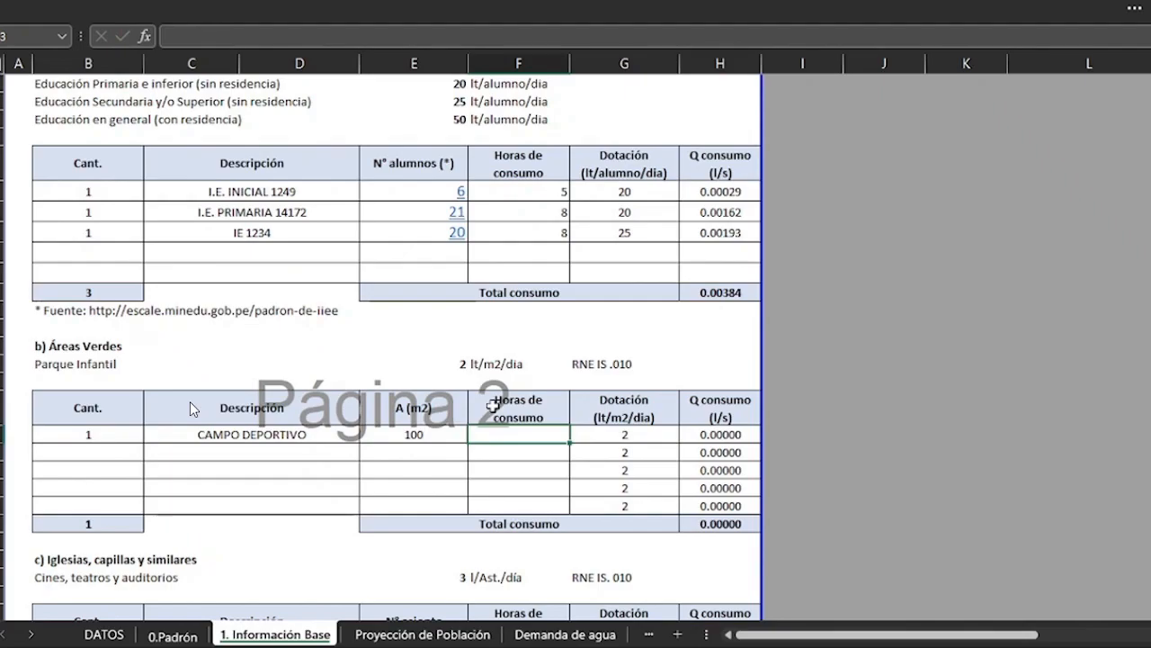
{"action": "type", "text": "1.5"}
{"action": "key", "text": "Return"}
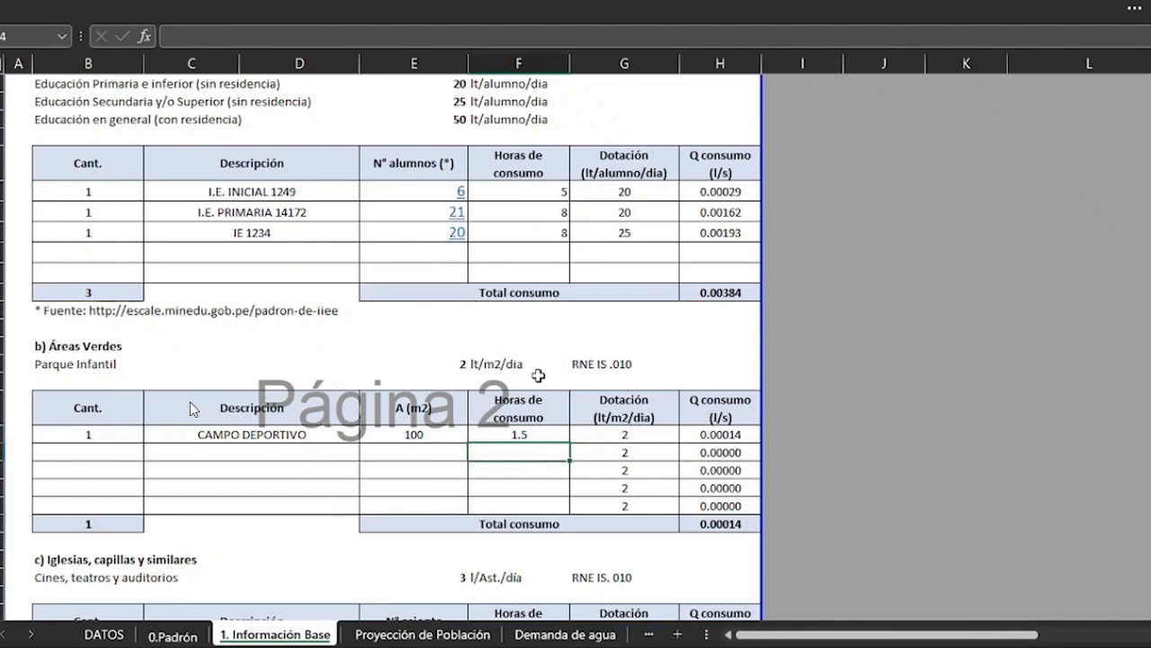
Step: Add IGLESIA CATOLICA to the churches and chapels table with quantity 1 and 40 seats
{"action": "scroll", "coordinate": [407, 382], "scroll_direction": "down", "scroll_amount": 1}
{"action": "scroll", "coordinate": [399, 400], "scroll_direction": "down", "scroll_amount": 4}
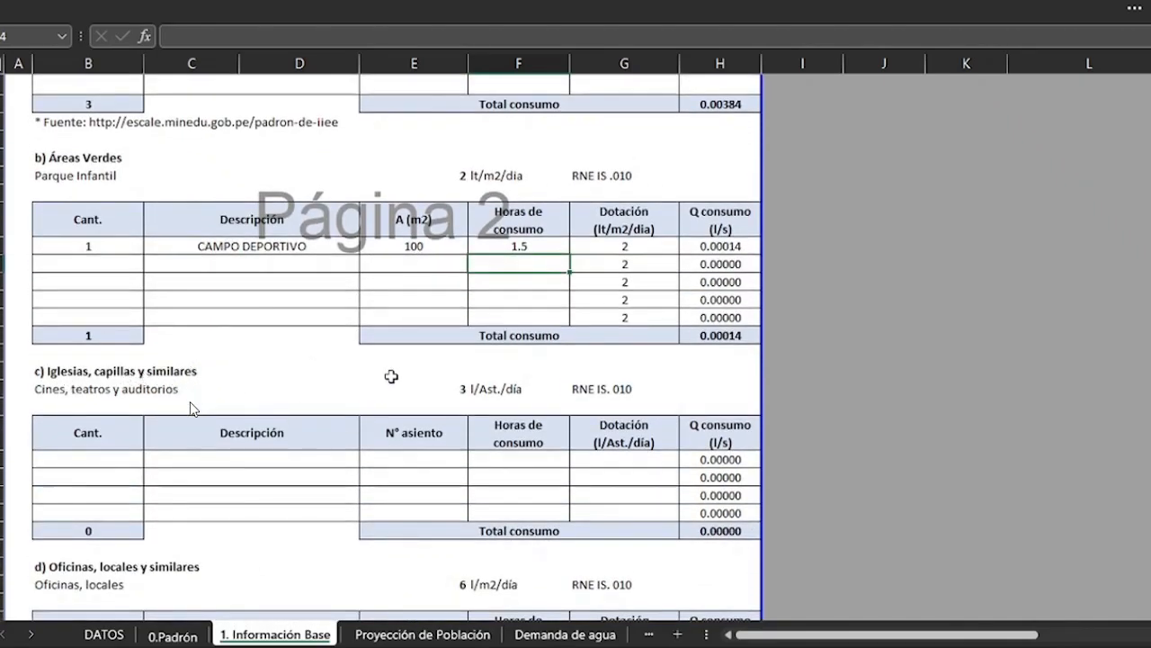
{"action": "left_click", "coordinate": [114, 459]}
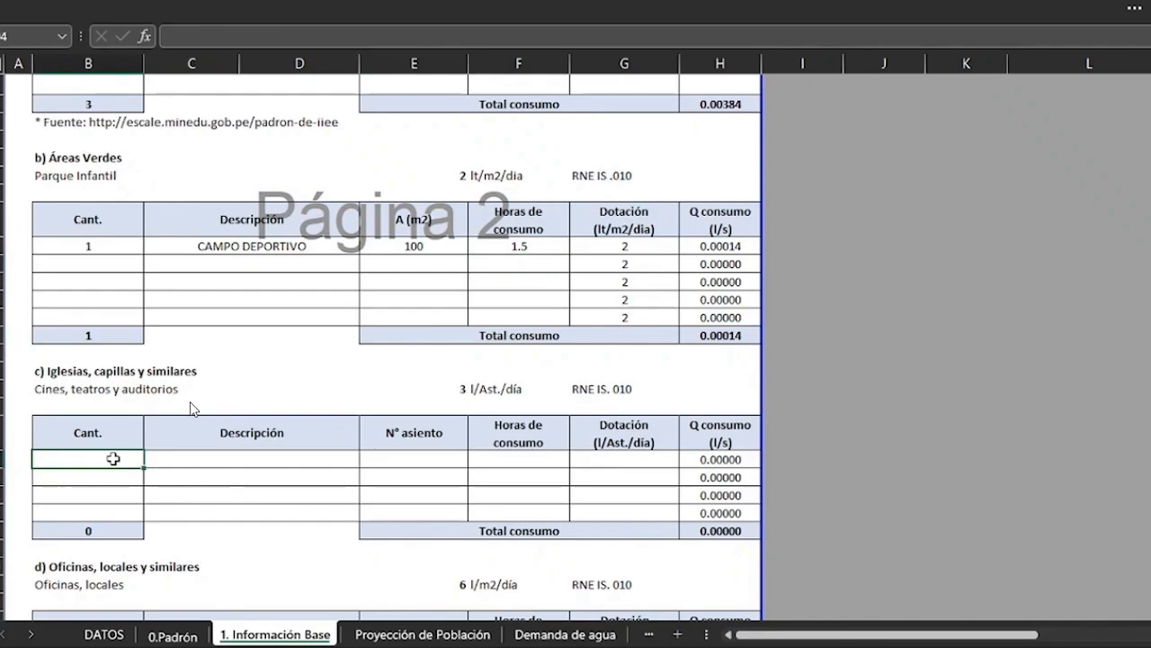
{"action": "type", "text": "1"}
{"action": "key", "text": "Tab"}
{"action": "type", "text": "IGLESIA CATOLICA"}
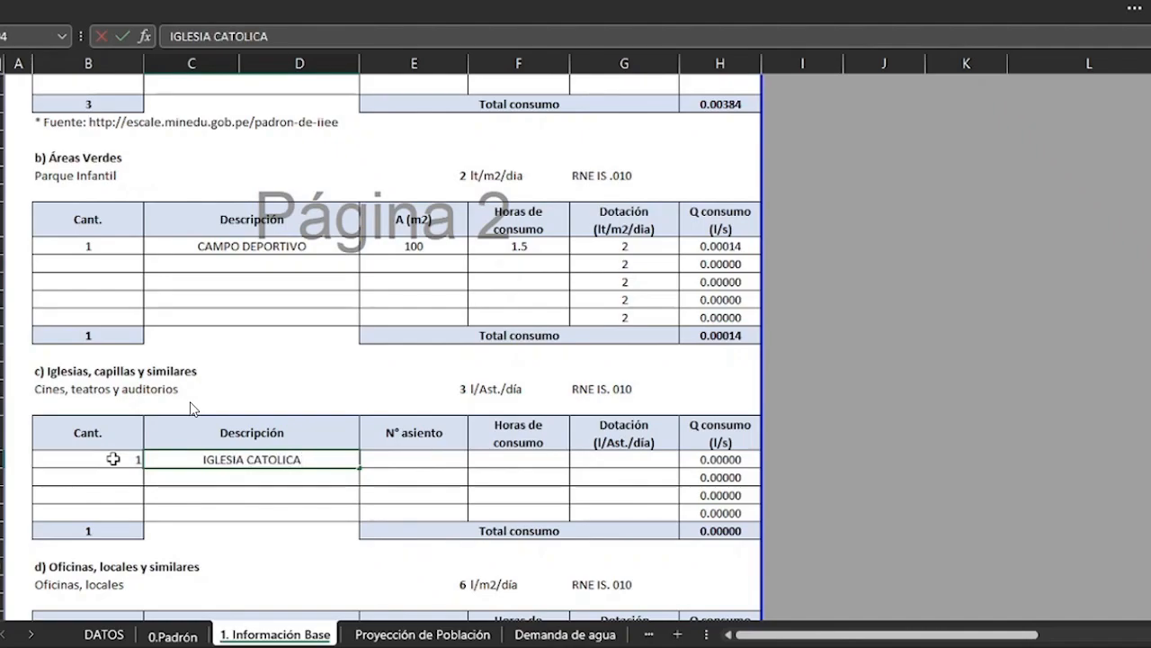
{"action": "key", "text": "Tab"}
{"action": "key", "text": "Tab"}
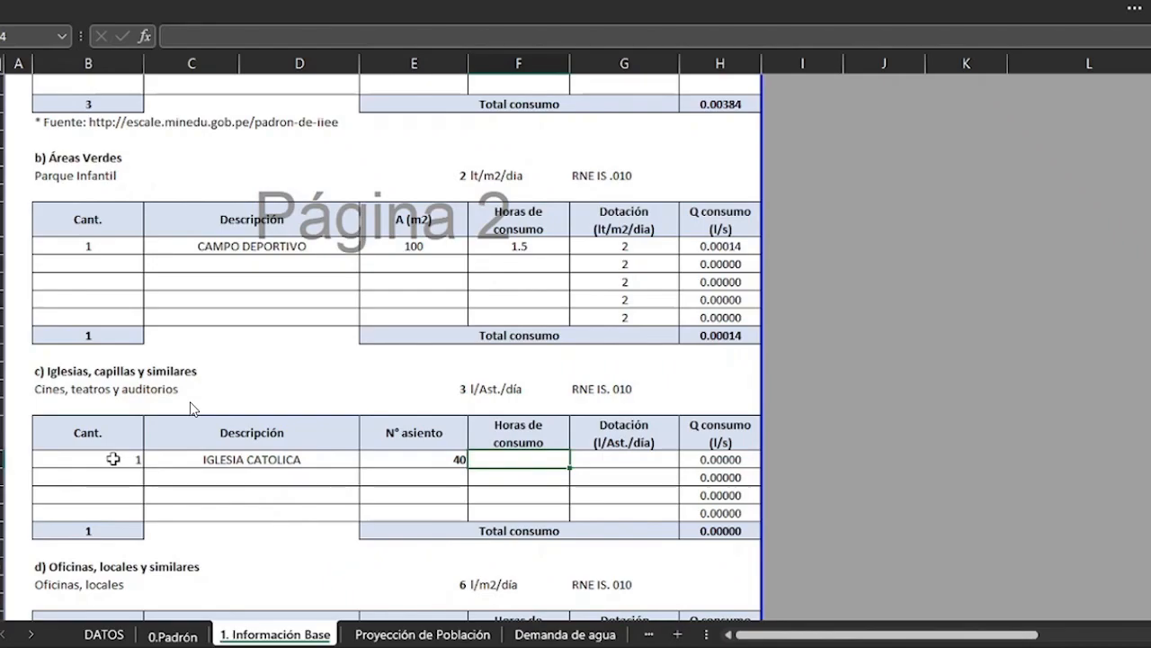
Step: Set 3 consumption hours for IGLESIA CATOLICA and link its allocation to the 3 l/Ast./día rate
{"action": "type", "text": "3"}
{"action": "key", "text": "Tab"}
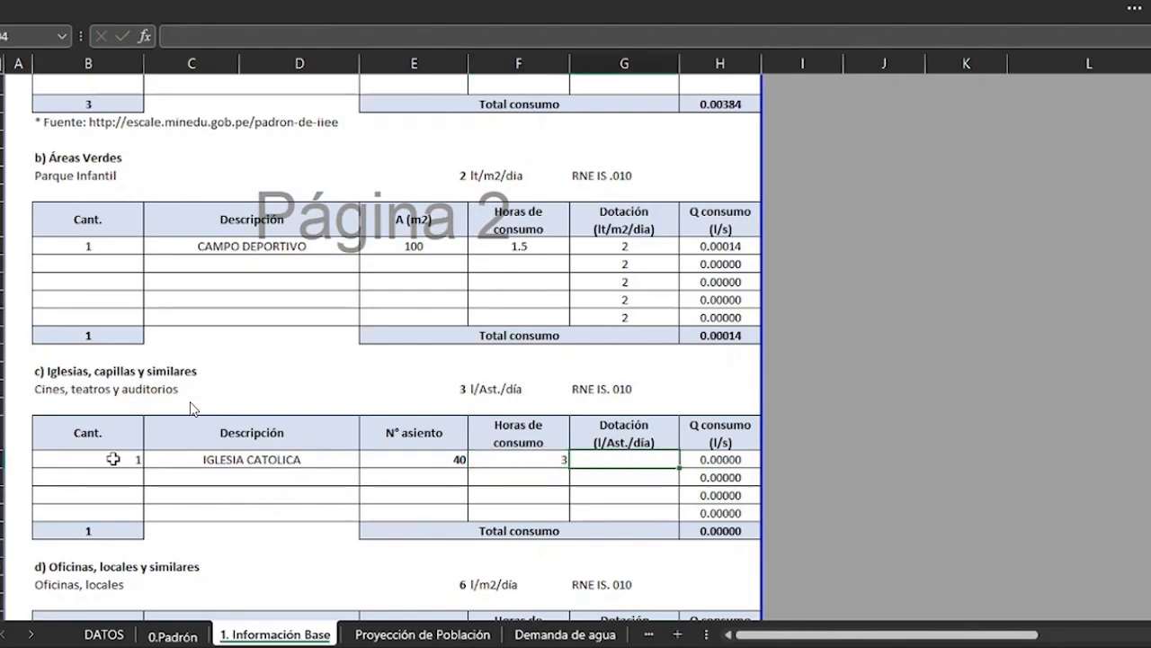
{"action": "type", "text": "+"}
{"action": "left_click", "coordinate": [437, 385]}
{"action": "key", "text": "Return"}
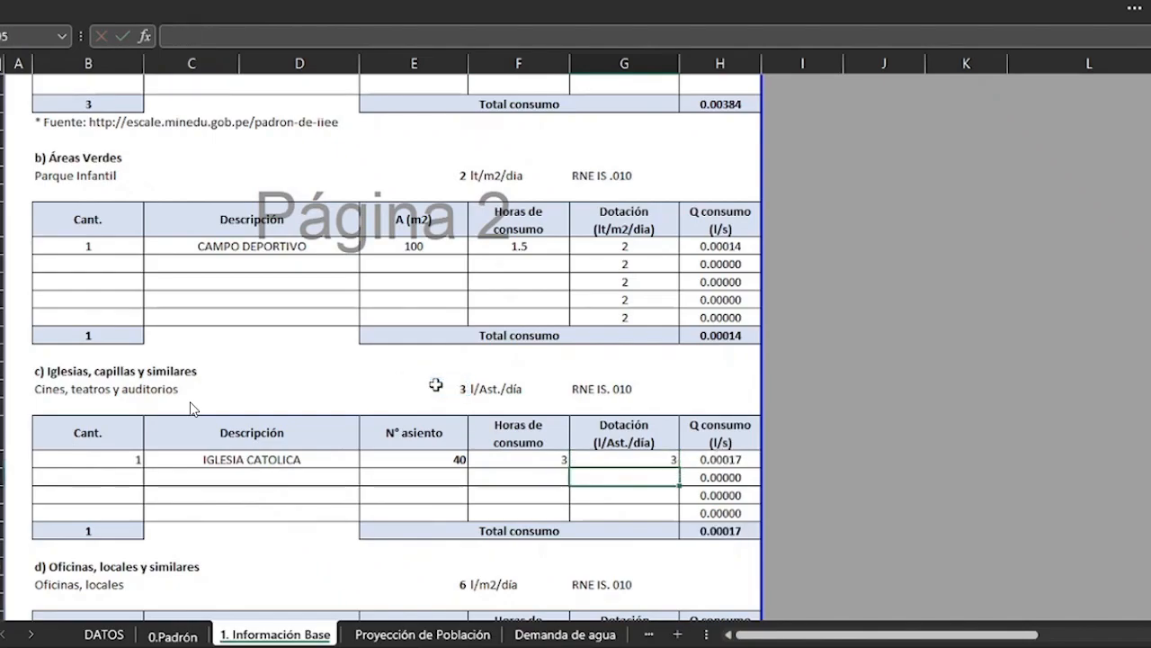
Step: Examine the LOCAL COMUNAL register link and the VASO DE LECHE consumption hours in the offices and premises table
{"action": "scroll", "coordinate": [261, 472], "scroll_direction": "down", "scroll_amount": 3}
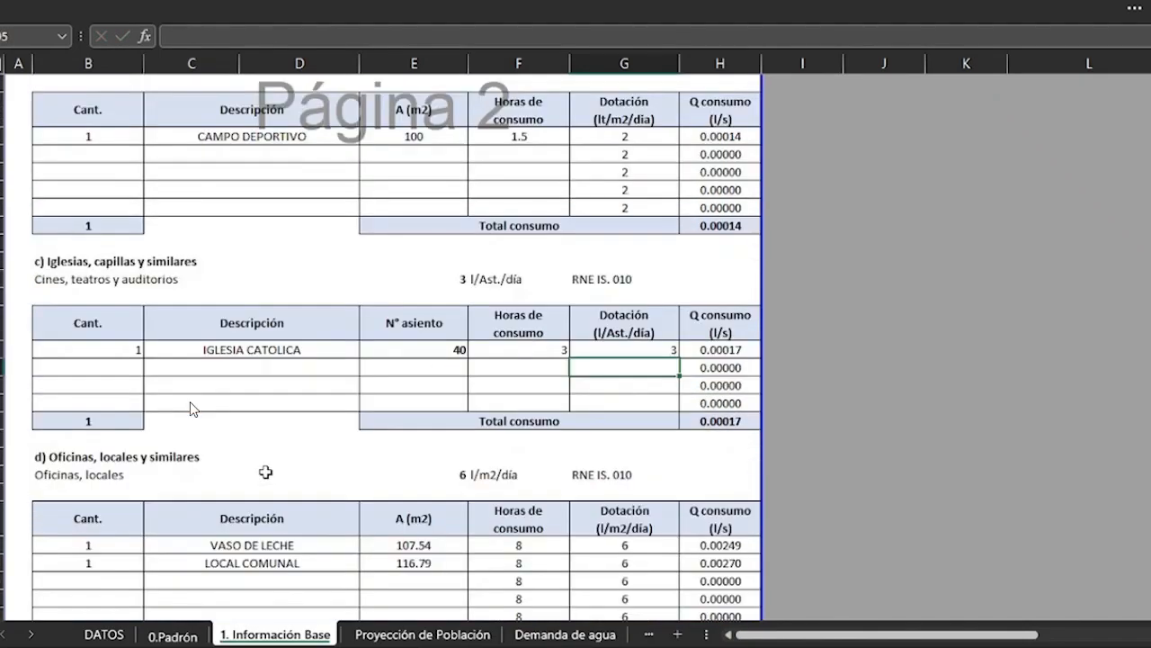
{"action": "scroll", "coordinate": [250, 474], "scroll_direction": "down", "scroll_amount": 3}
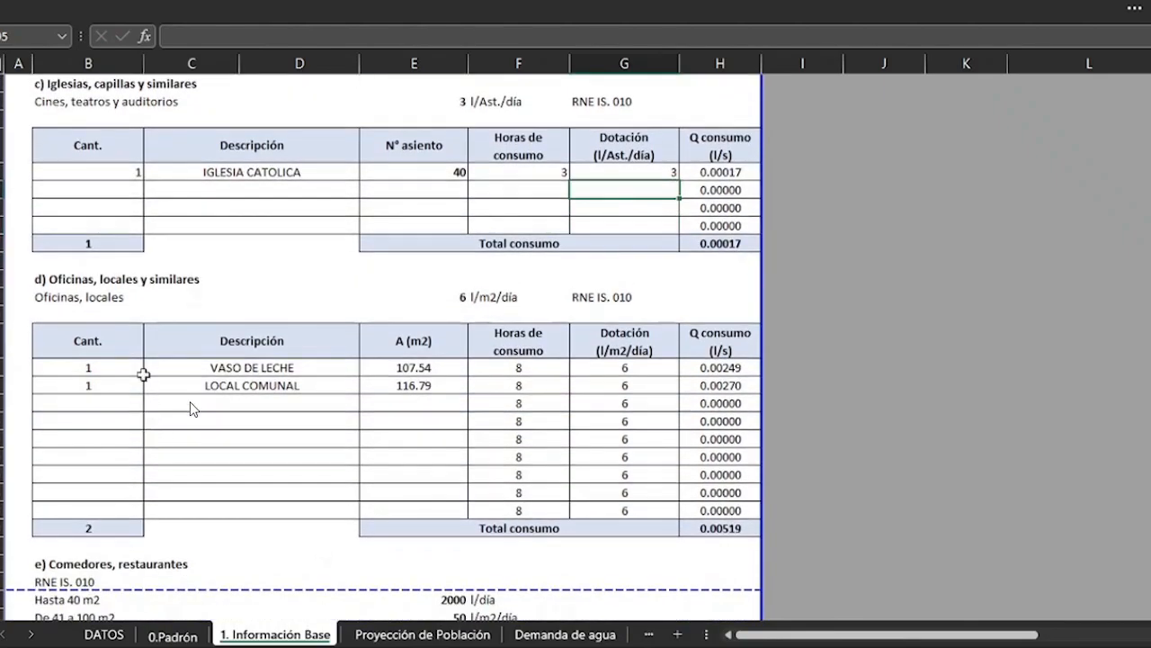
{"action": "left_click", "coordinate": [243, 385]}
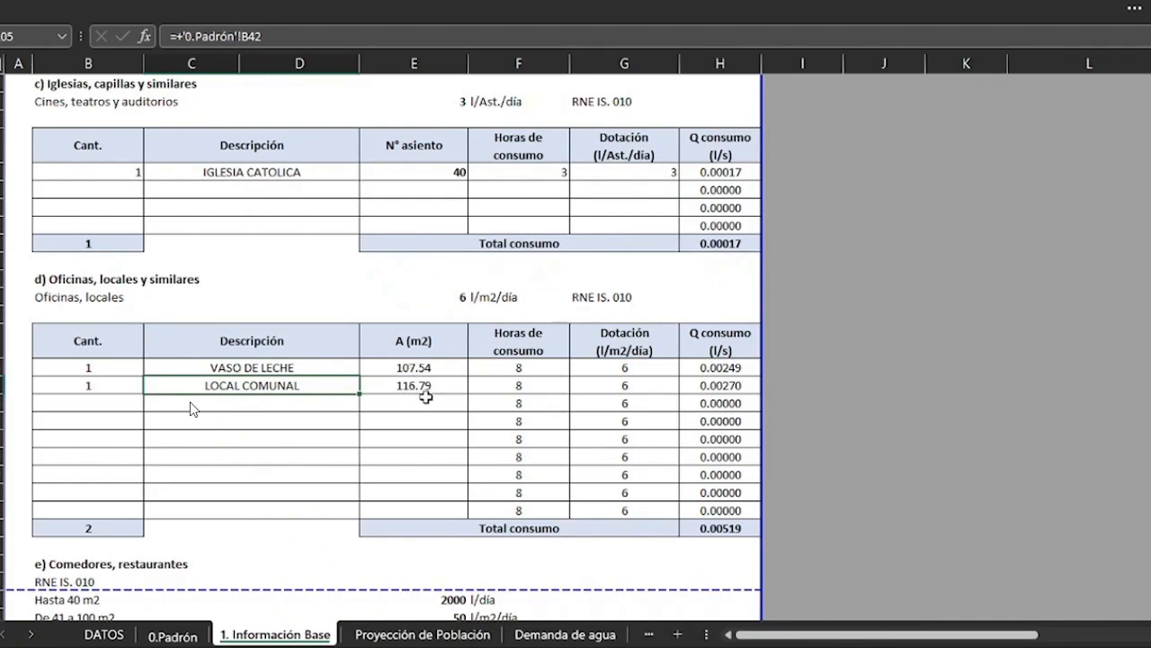
{"action": "left_click", "coordinate": [518, 367]}
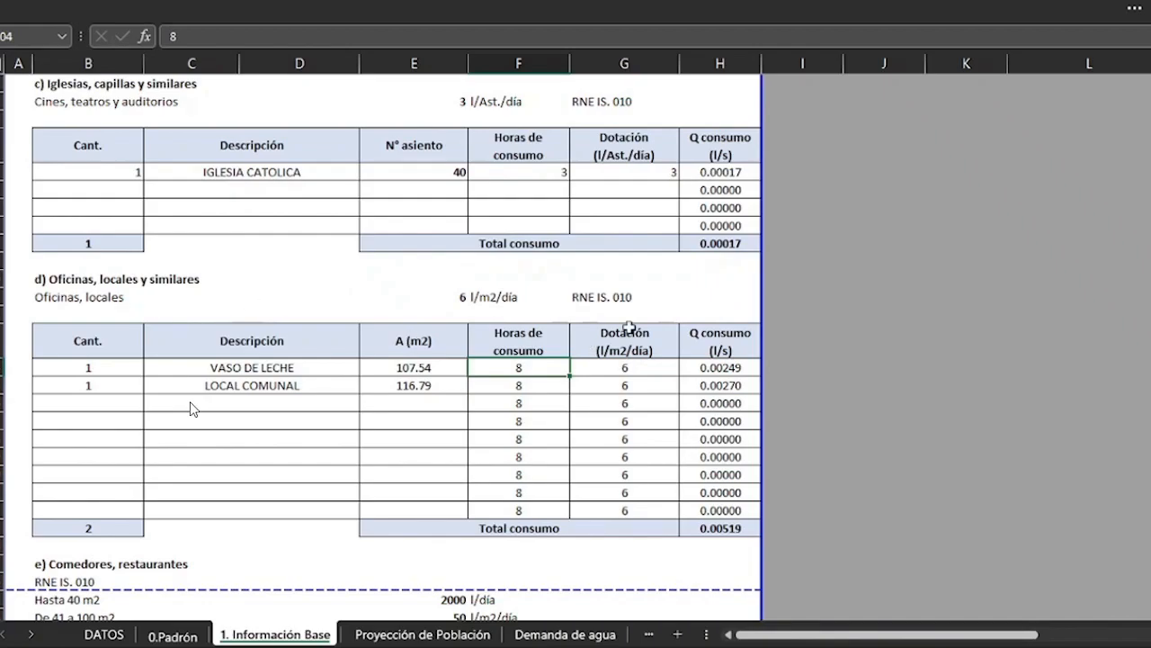
Step: Add COMEDOR to the dining halls and restaurants table with quantity 1, area 100 m2 and 6 consumption hours
{"action": "scroll", "coordinate": [555, 393], "scroll_direction": "down", "scroll_amount": 3}
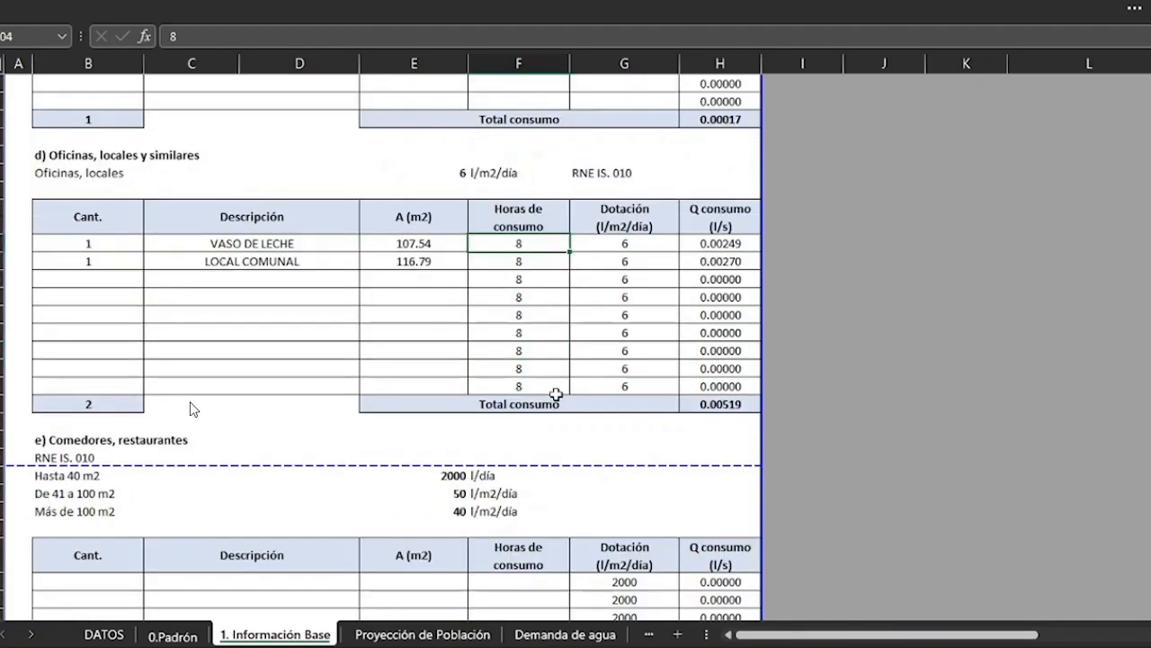
{"action": "scroll", "coordinate": [538, 381], "scroll_direction": "down", "scroll_amount": 1}
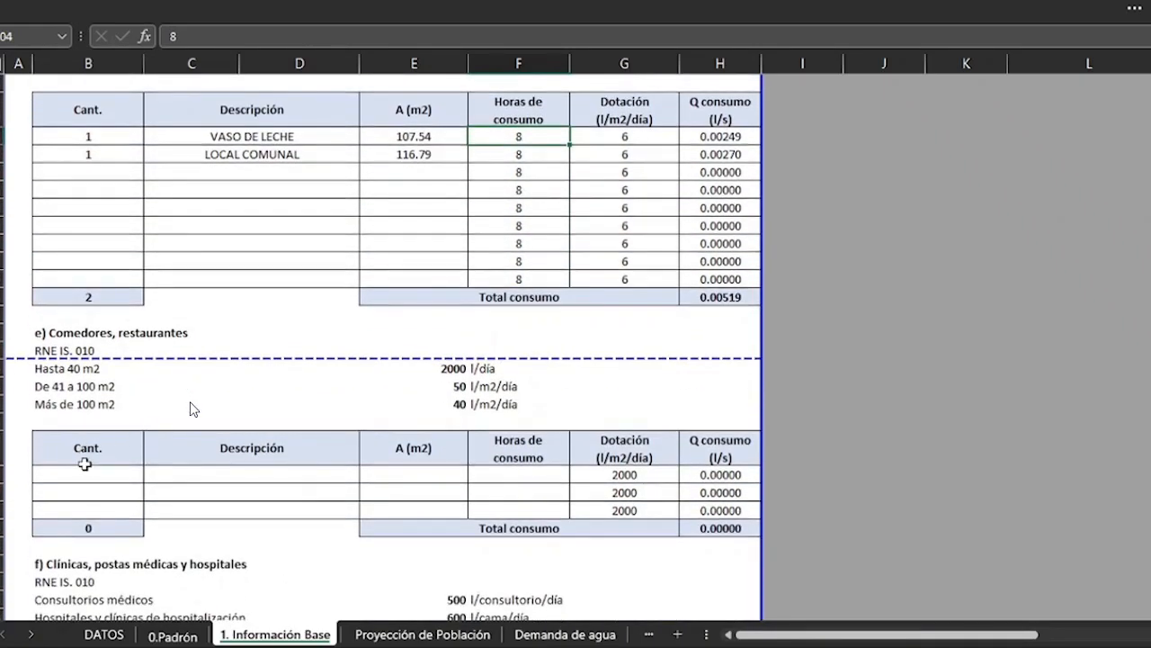
{"action": "left_click", "coordinate": [102, 475]}
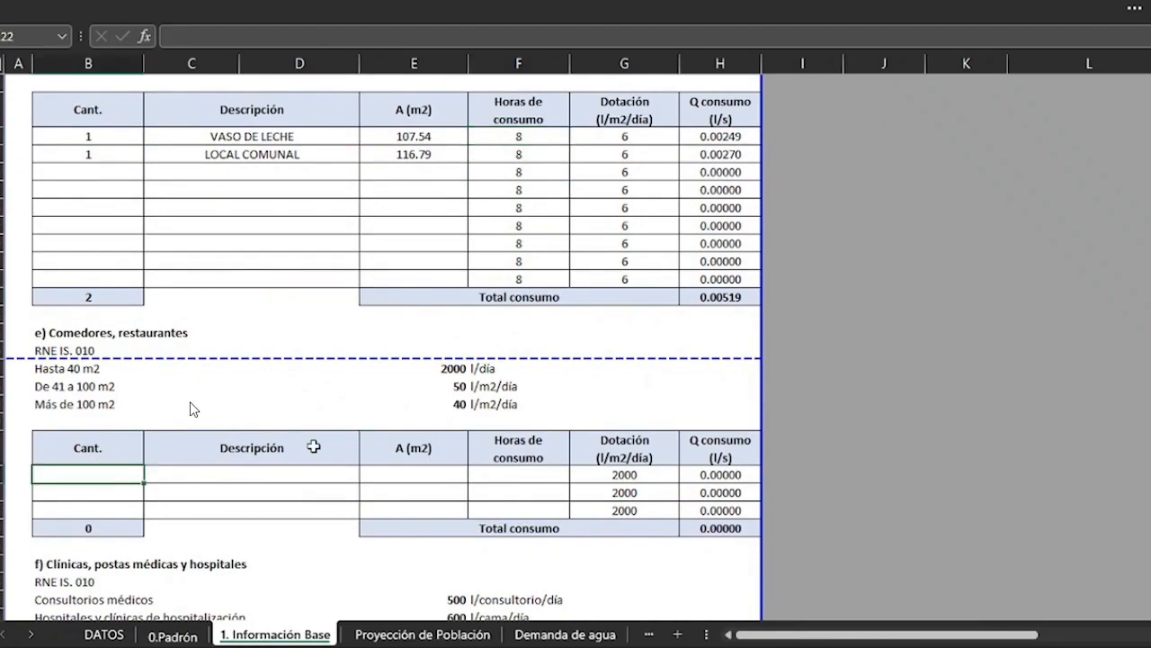
{"action": "key", "text": "Tab"}
{"action": "type", "text": "COMED"}
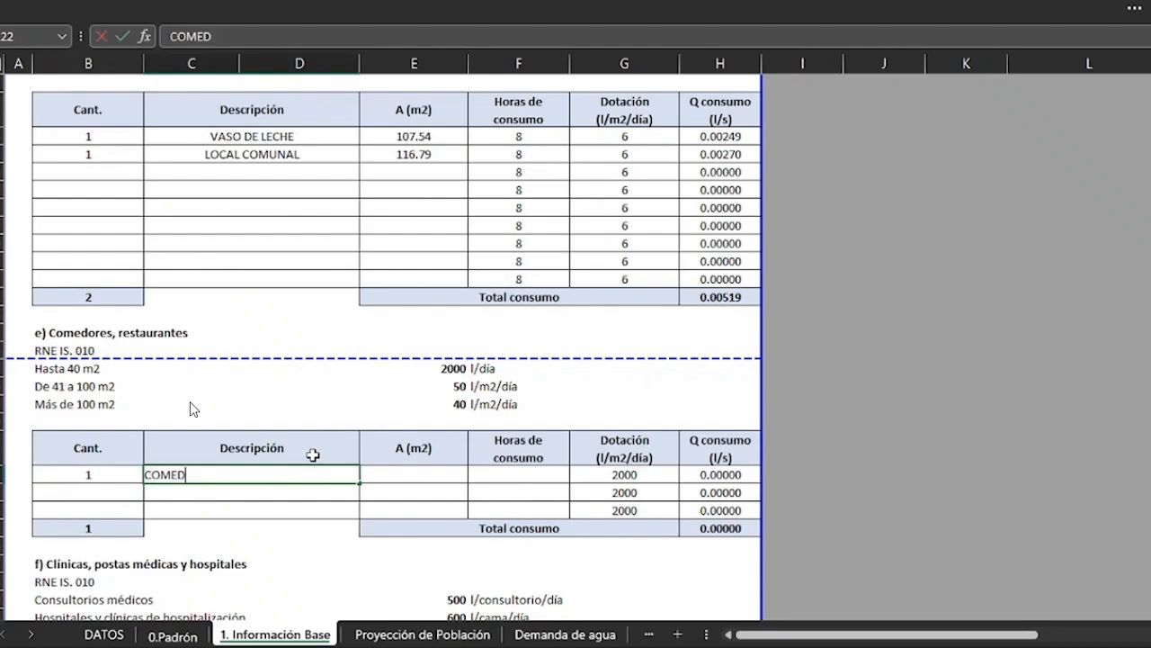
{"action": "key", "text": "Tab"}
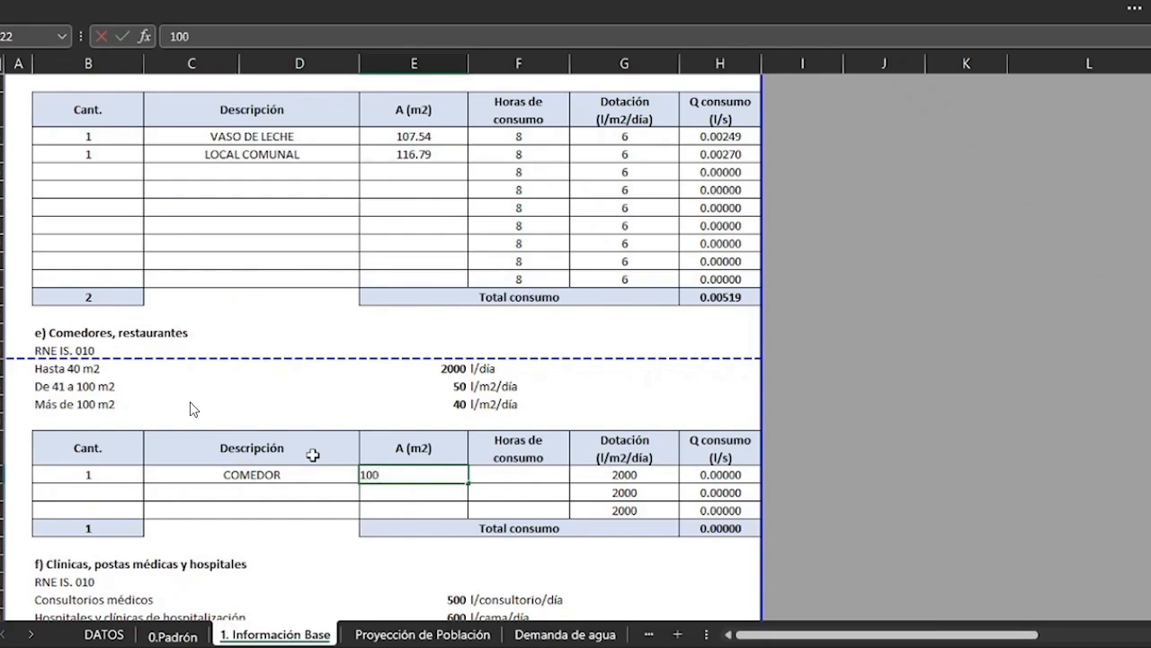
{"action": "key", "text": "Tab"}
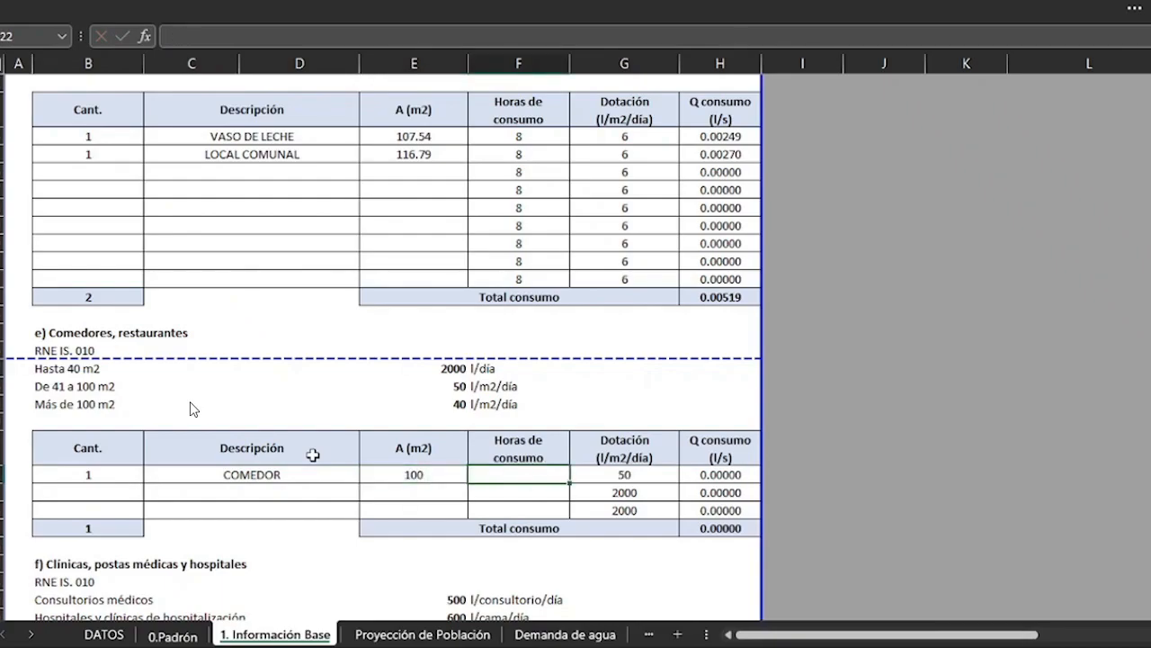
{"action": "type", "text": "6"}
{"action": "key", "text": "ctrl+Return"}
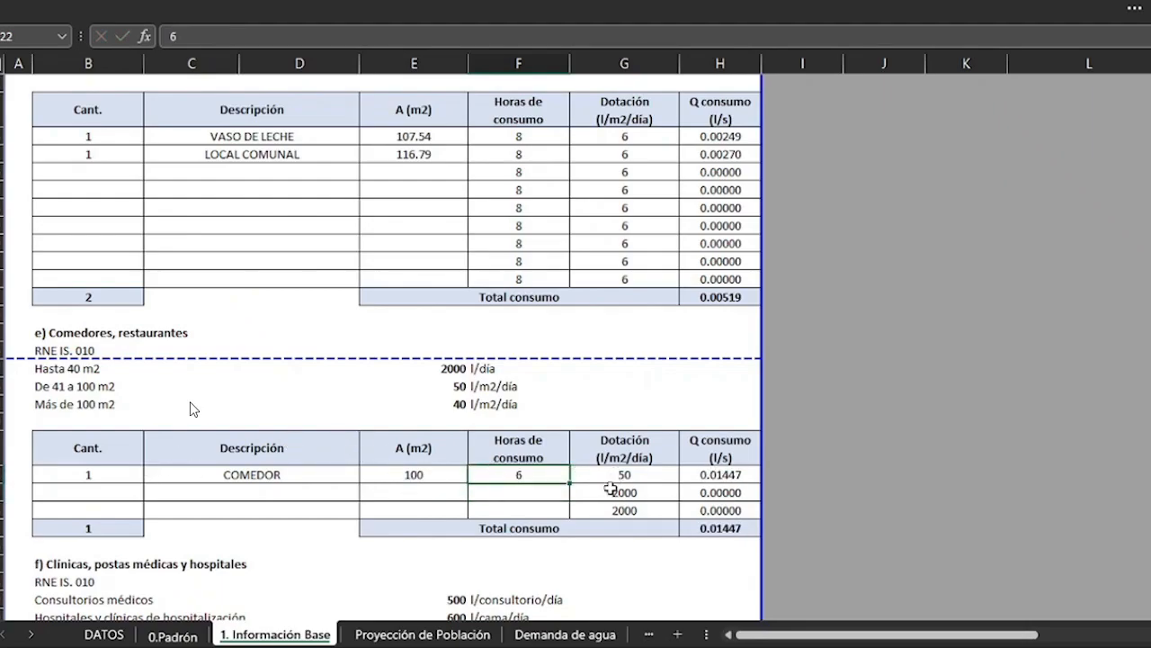
Step: Set the COMEDOR area to 30 m2 to test the allocation bracket for up to 40 m2
{"action": "left_click", "coordinate": [413, 475]}
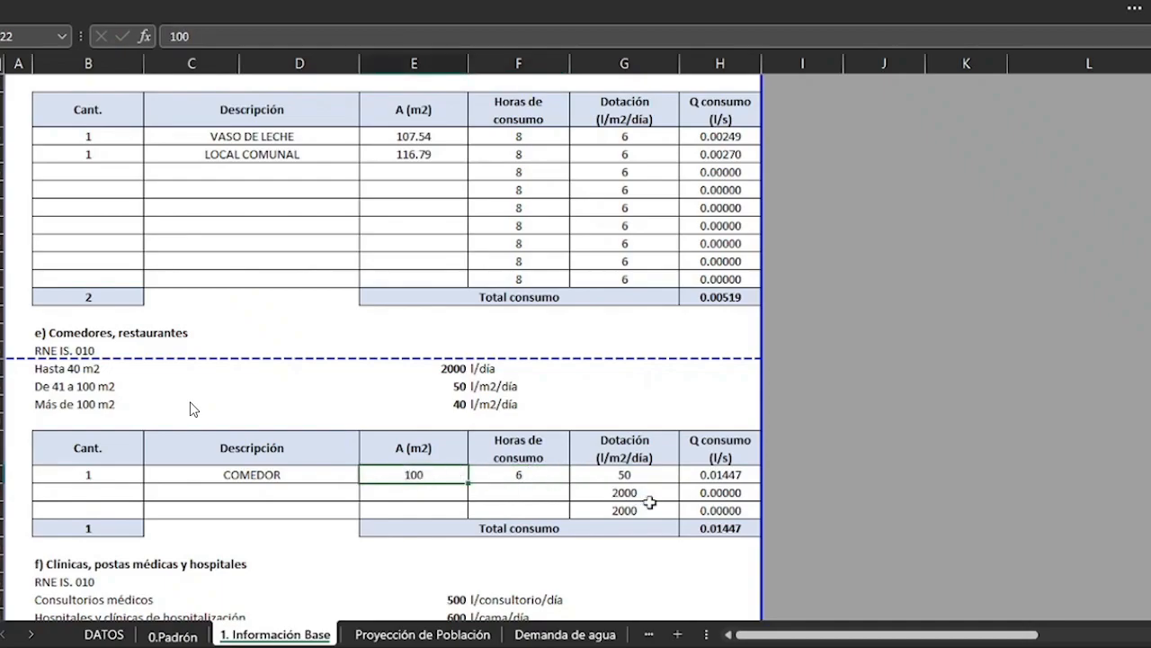
{"action": "type", "text": "30"}
{"action": "key", "text": "Return"}
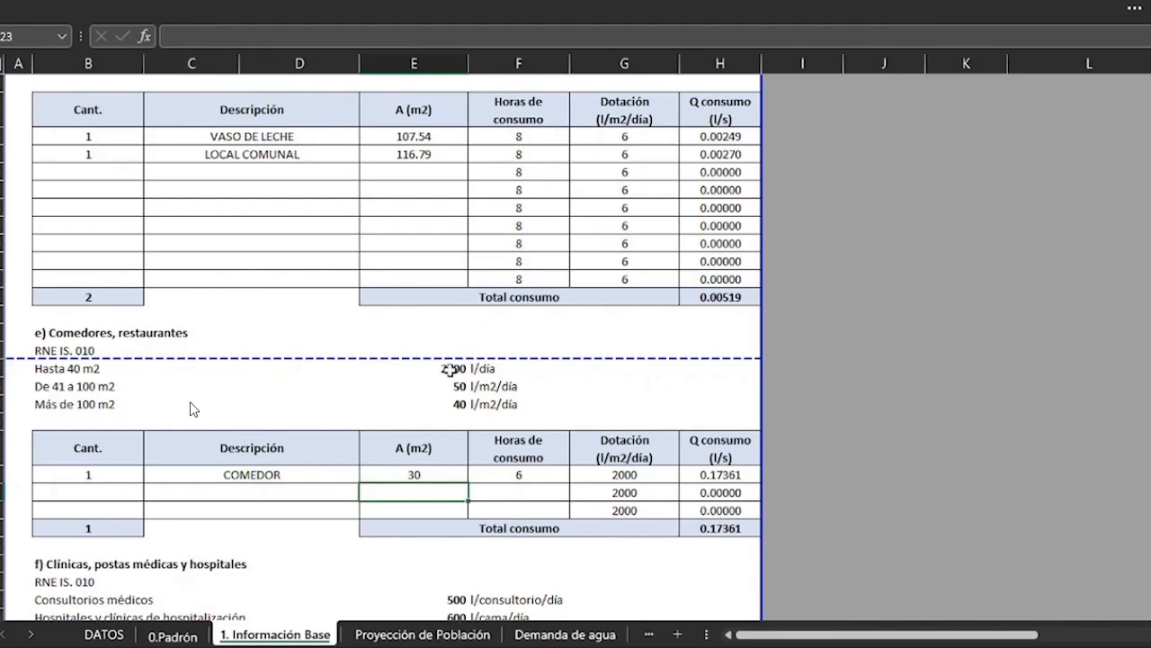
Step: Set the COMEDOR area to 105 m2 to test the allocation bracket for more than 100 m2
{"action": "left_click", "coordinate": [439, 477]}
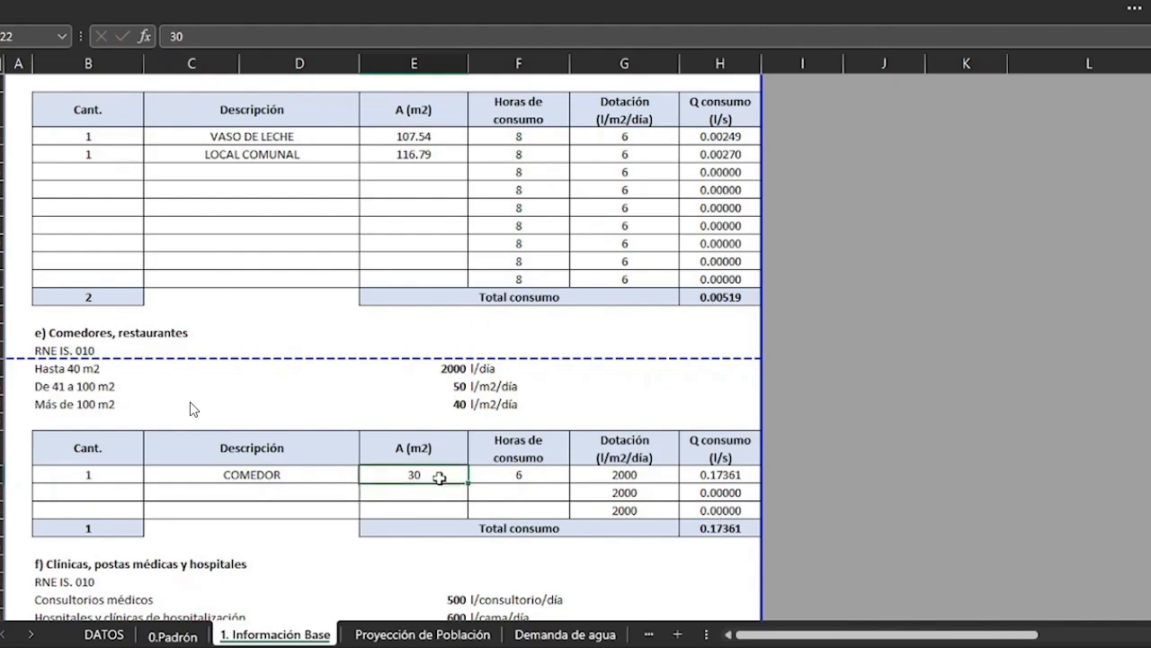
{"action": "type", "text": "105"}
{"action": "key", "text": "Return"}
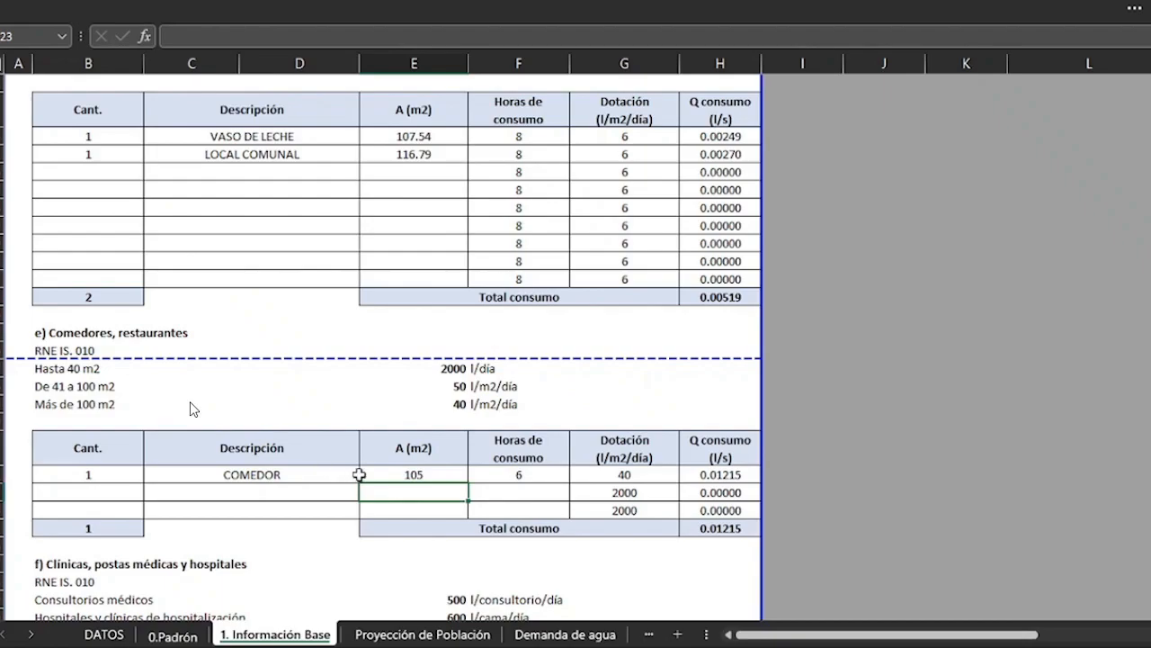
{"action": "left_click", "coordinate": [419, 474]}
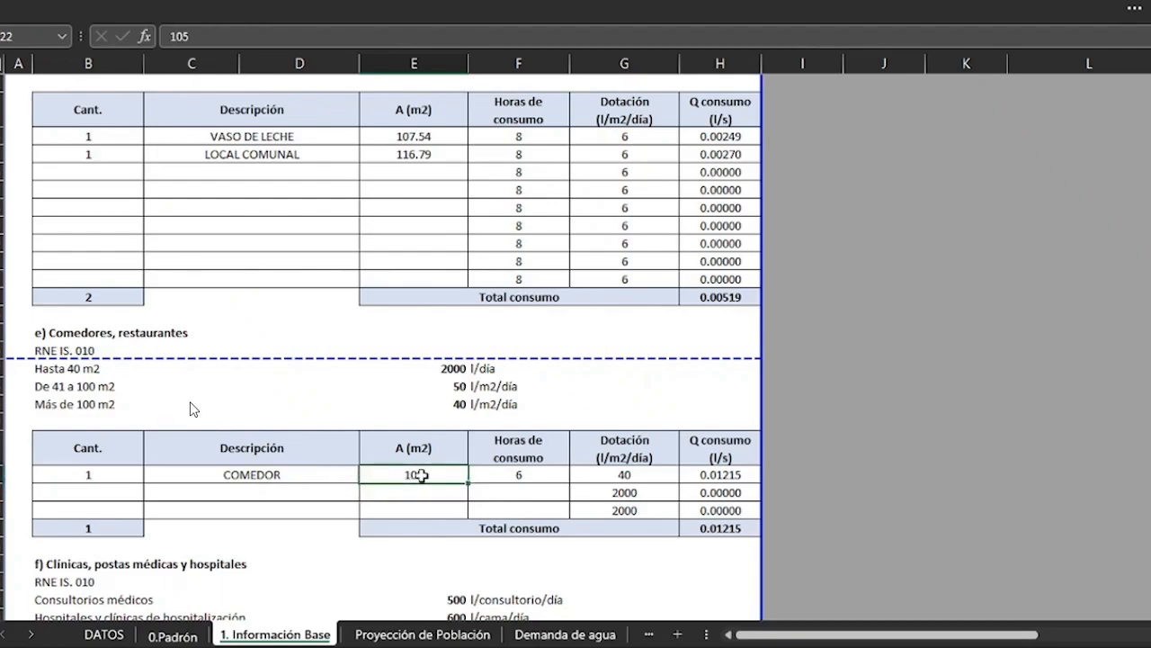
Step: Add POSTA DE SALUD to the clinics and hospitals table with quantity 1, N° 2 and 8 consumption hours
{"action": "scroll", "coordinate": [268, 405], "scroll_direction": "down", "scroll_amount": 3}
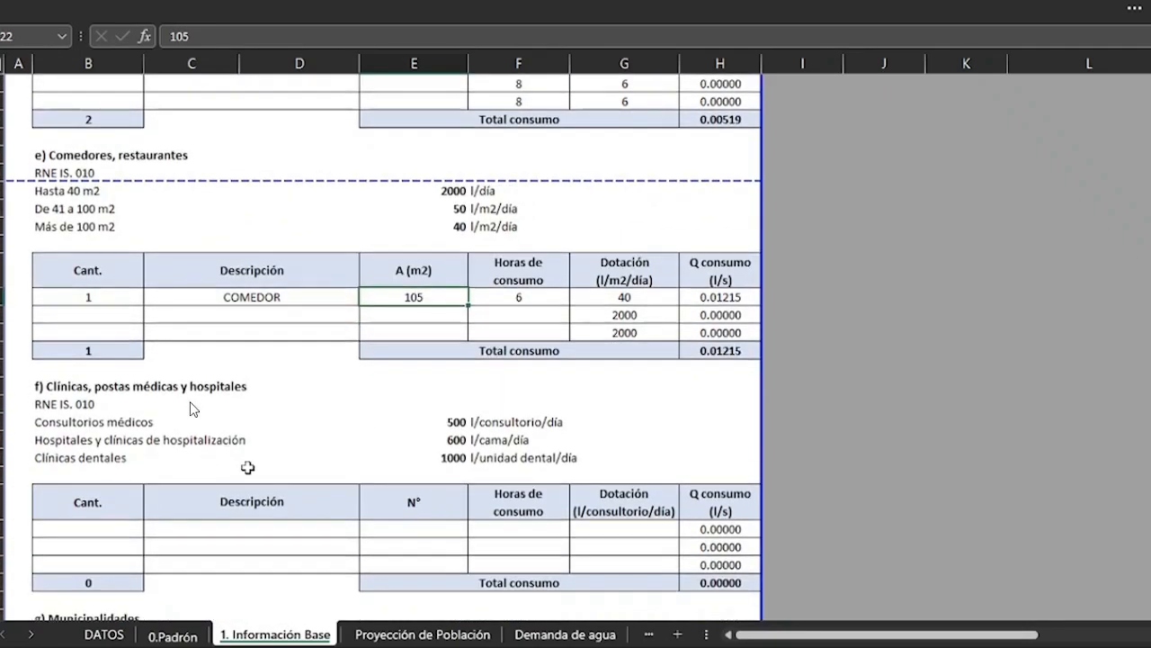
{"action": "left_click", "coordinate": [132, 528]}
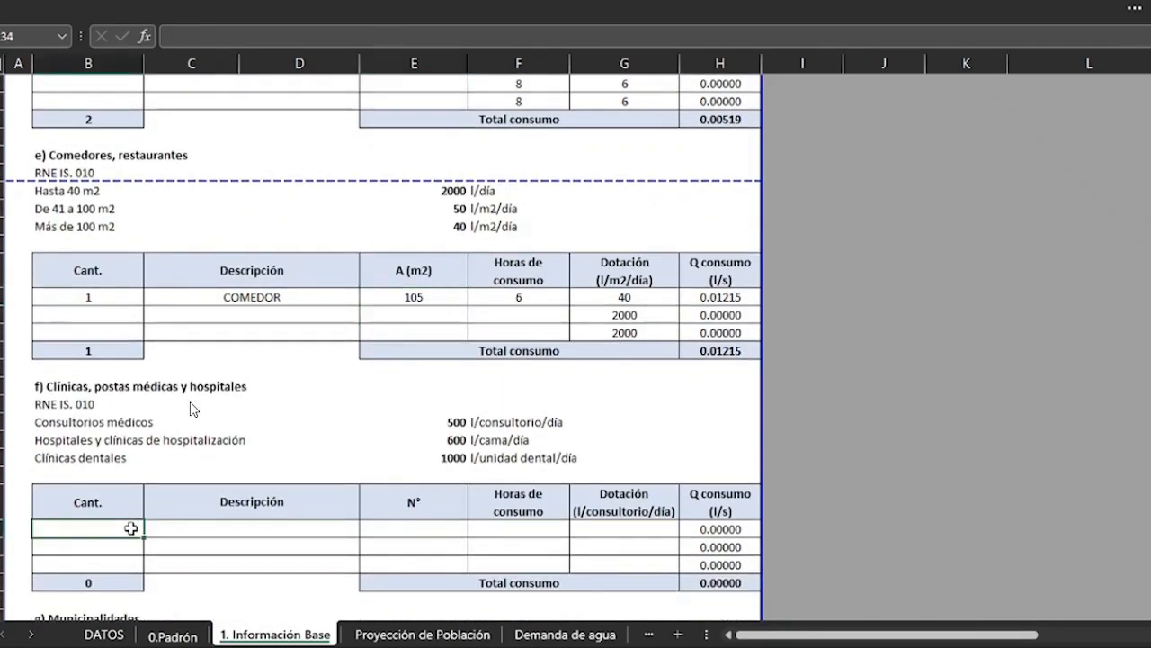
{"action": "type", "text": "1"}
{"action": "key", "text": "Tab"}
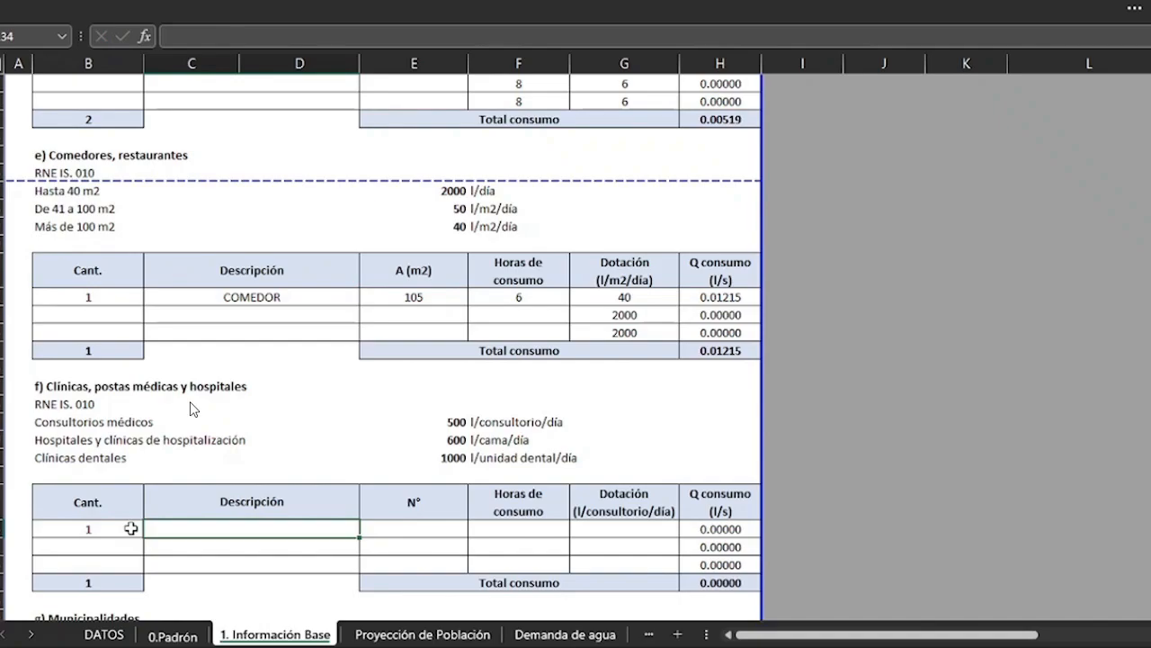
{"action": "type", "text": "POSTA DE"}
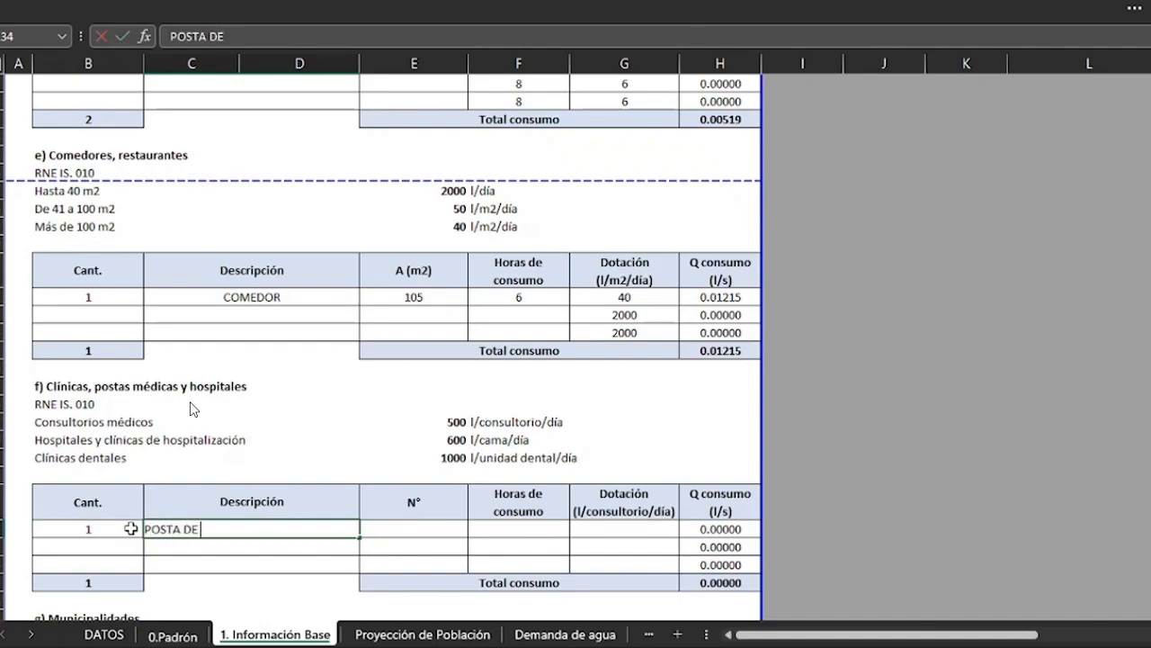
{"action": "type", "text": " SALUD"}
{"action": "key", "text": "Tab"}
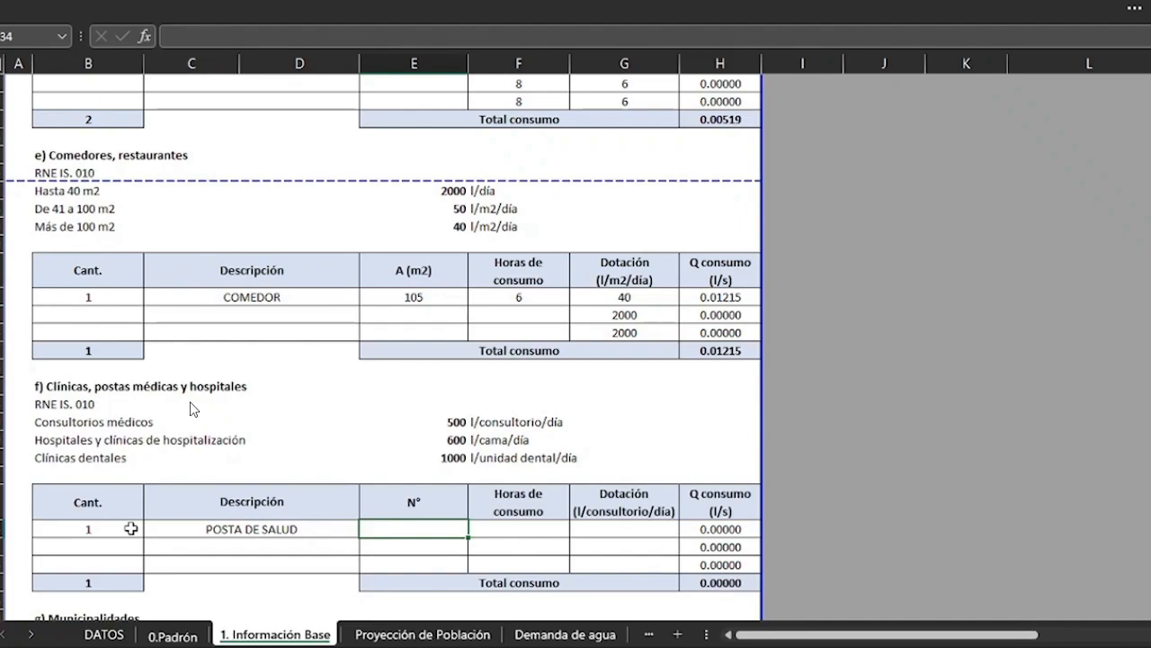
{"action": "key", "text": "Tab"}
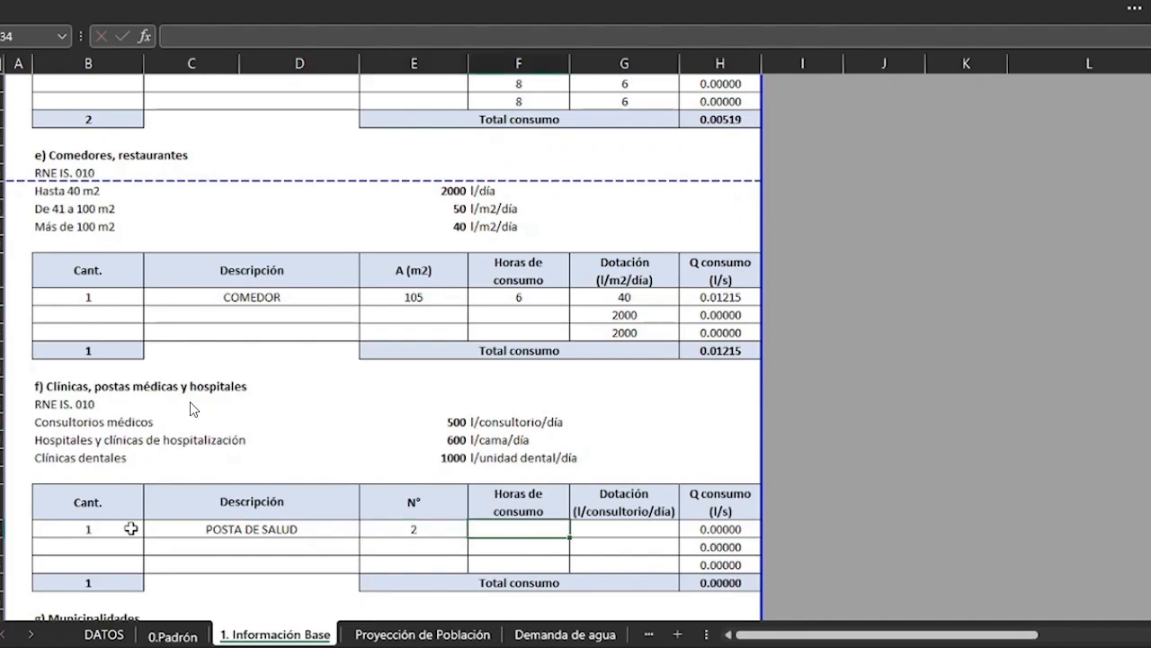
{"action": "key", "text": "Tab"}
Step: Link the POSTA DE SALUD allocation to the medical consulting rooms rate in E129
{"action": "type", "text": "+"}
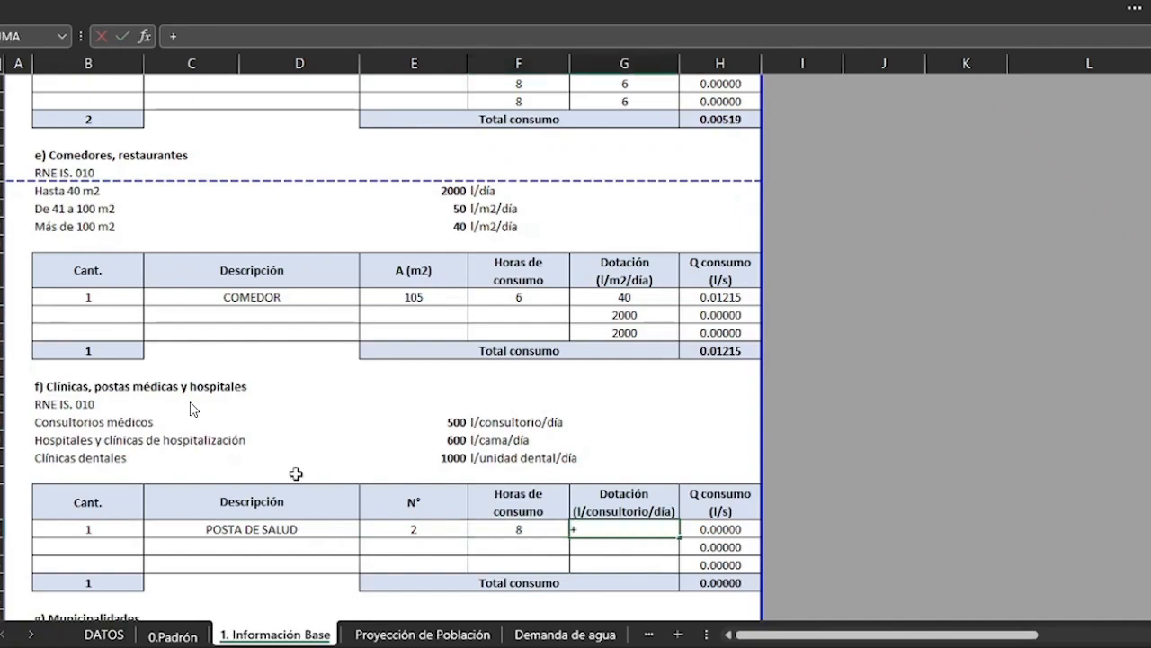
{"action": "left_click", "coordinate": [428, 419]}
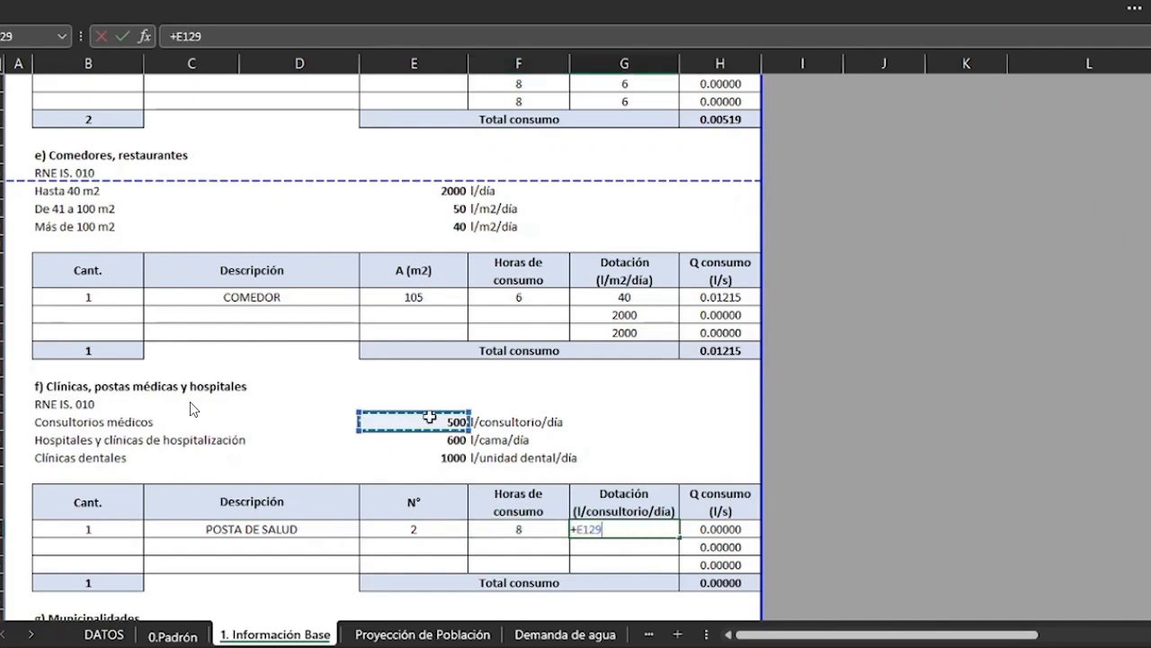
{"action": "key", "text": "Return"}
Step: Enter MUNICIPALIDAD SANTA ROSA with quantity 1 in the first row of the municipalities table
{"action": "scroll", "coordinate": [399, 440], "scroll_direction": "down", "scroll_amount": 4}
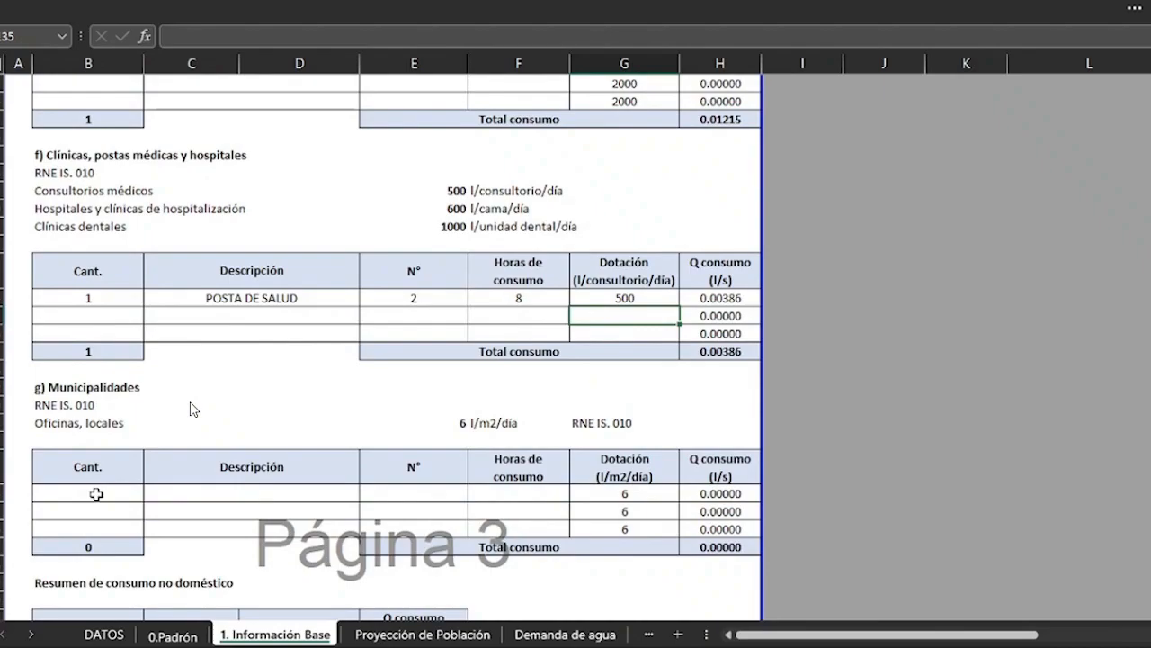
{"action": "left_click", "coordinate": [96, 494]}
{"action": "key", "text": "Tab"}
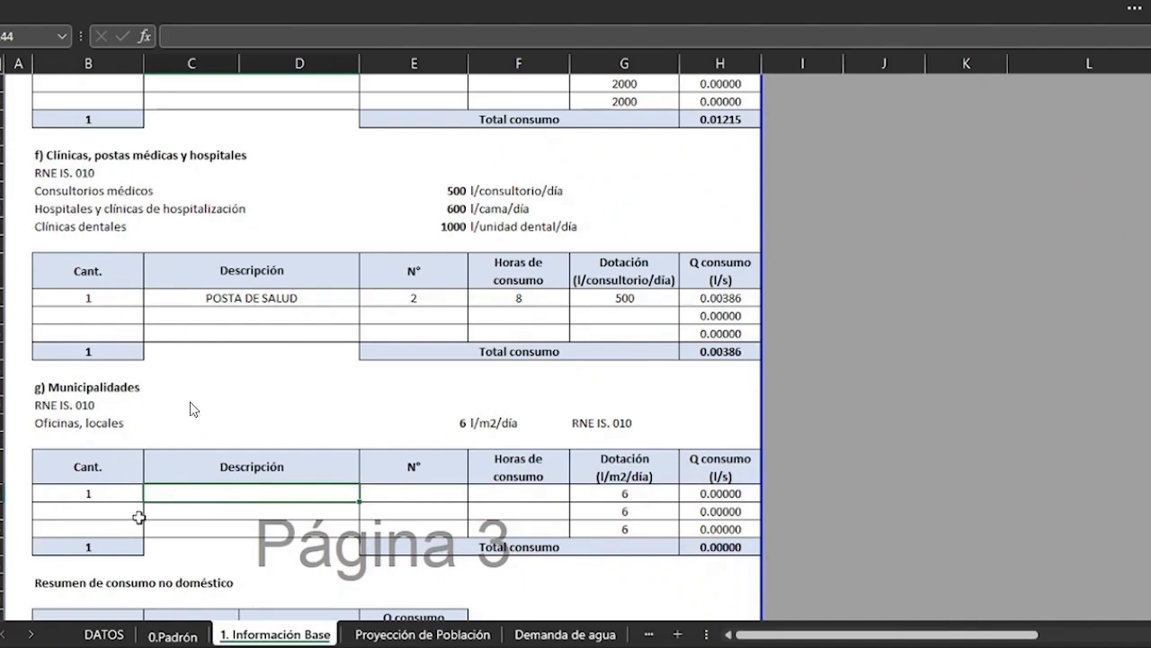
{"action": "type", "text": "MUNICIPALIDA"}
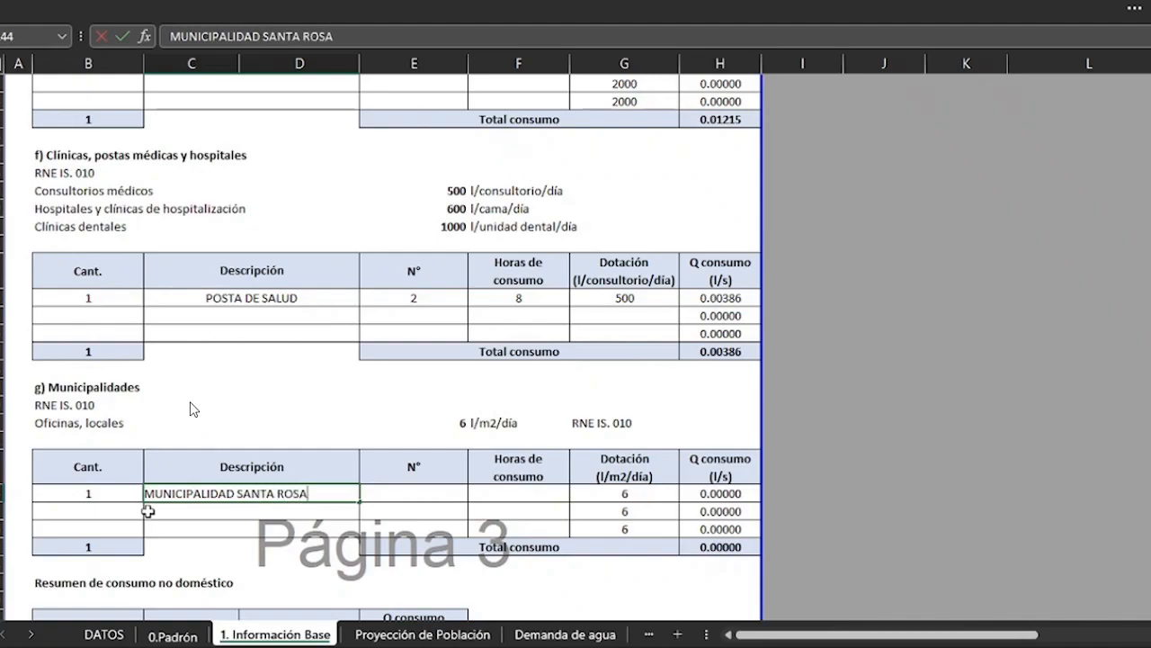
{"action": "type", "text": "D SANTA ROSA"}
{"action": "key", "text": "Return"}
{"action": "key", "text": "Tab"}
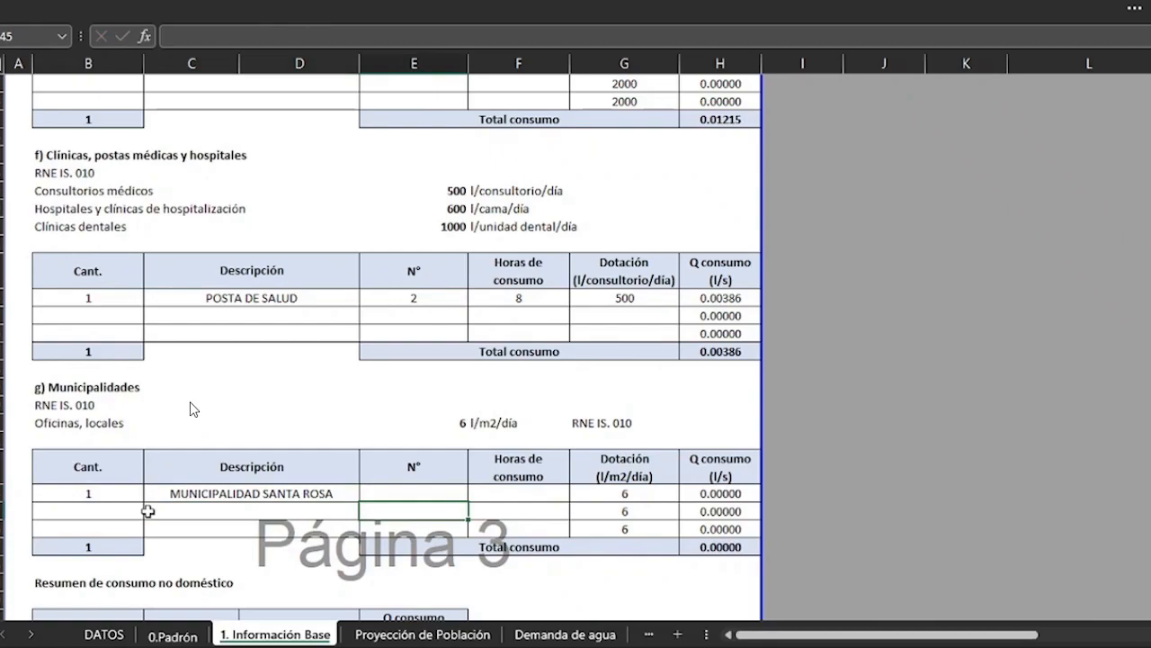
{"action": "key", "text": "Up"}
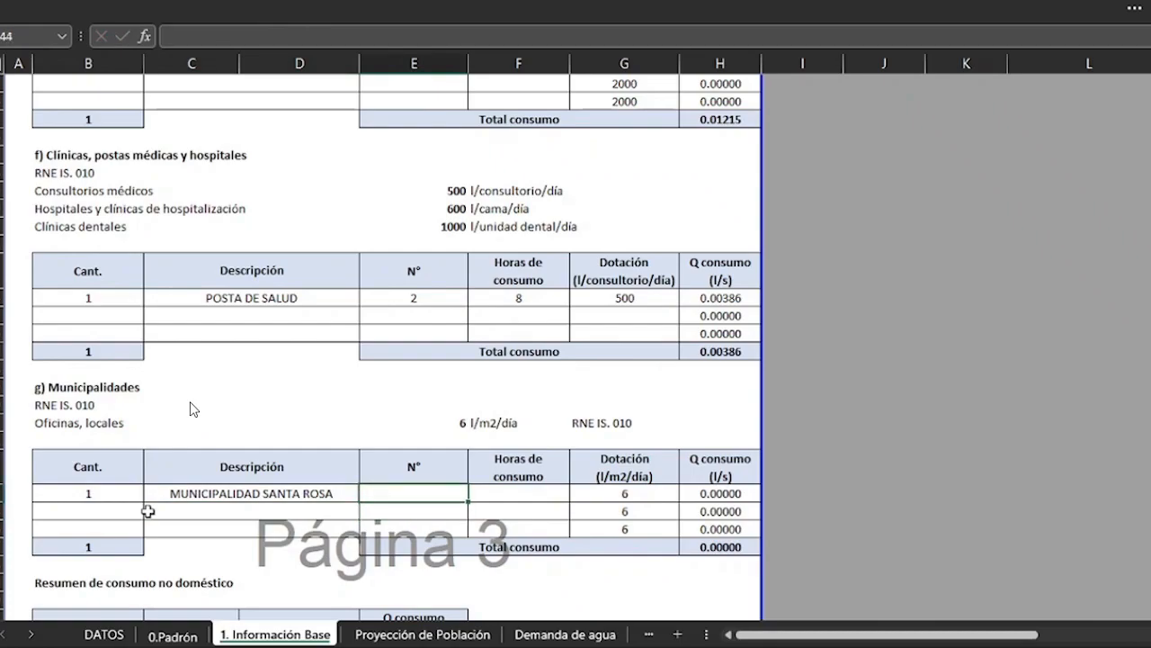
Step: Replace the N° header of the municipalities table with the A (m2) header copied from the dining halls table
{"action": "left_click", "coordinate": [428, 466]}
{"action": "type", "text": "A"}
{"action": "key", "text": "Return"}
{"action": "scroll", "coordinate": [522, 385], "scroll_direction": "up", "scroll_amount": 3}
{"action": "left_click", "coordinate": [402, 223]}
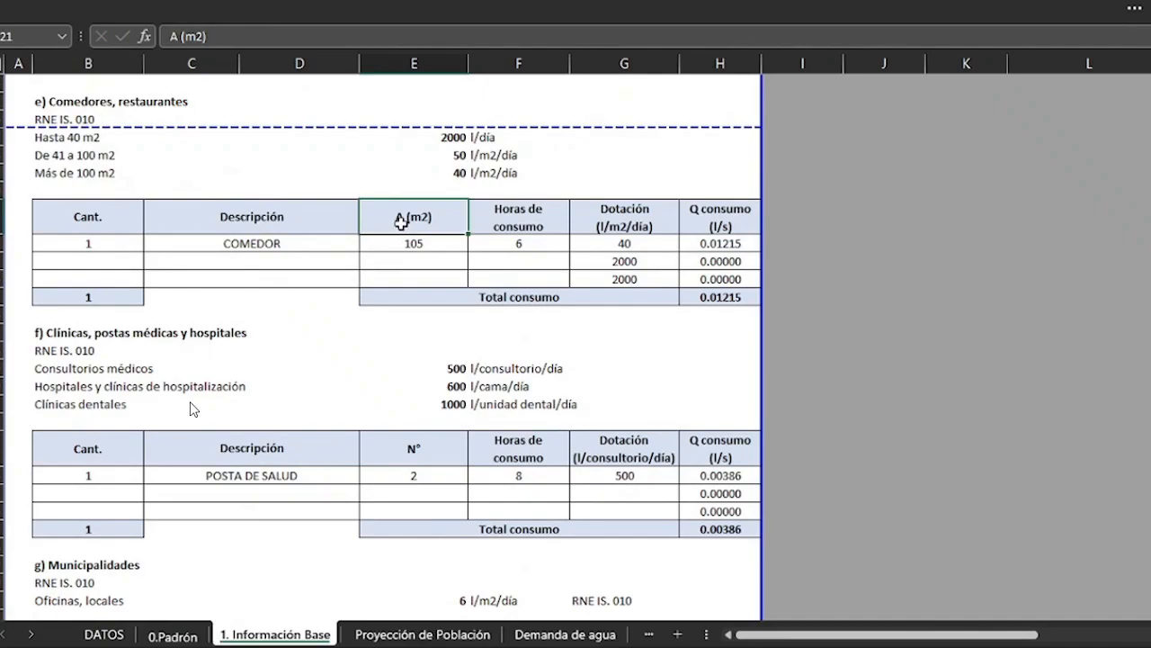
{"action": "key", "text": "ctrl+c"}
{"action": "scroll", "coordinate": [379, 449], "scroll_direction": "down", "scroll_amount": 3}
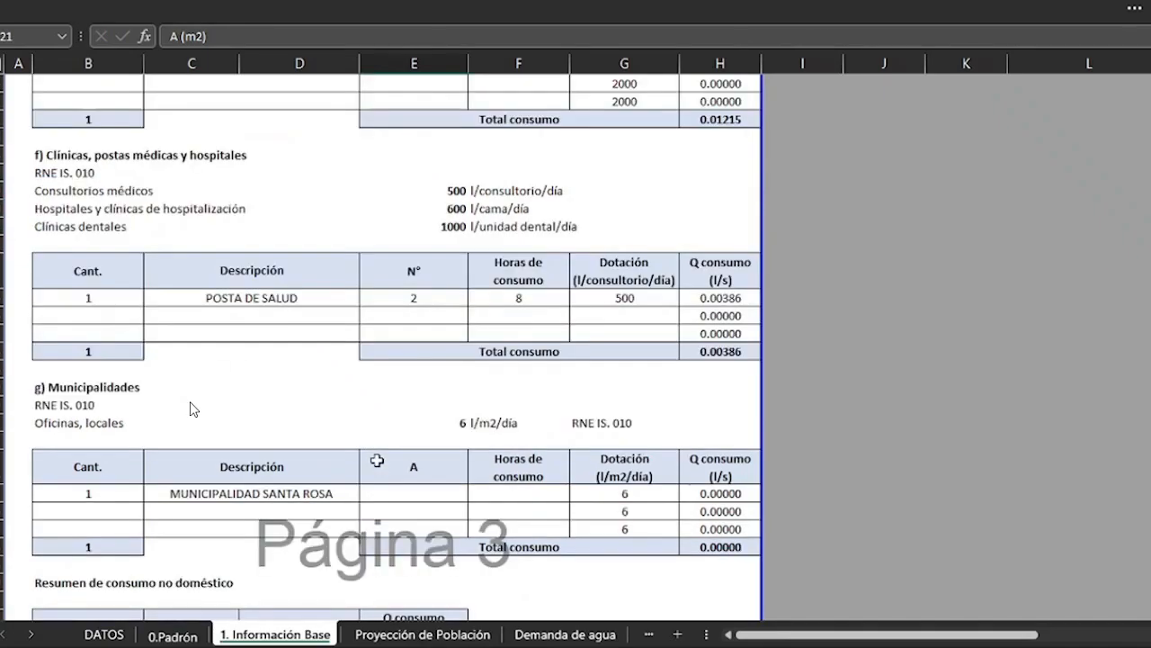
{"action": "left_click", "coordinate": [393, 460]}
{"action": "key", "text": "ctrl+v"}
Step: Set MUNICIPALIDAD SANTA ROSA to an area of 200 m2 and 8 consumption hours
{"action": "left_click", "coordinate": [424, 495]}
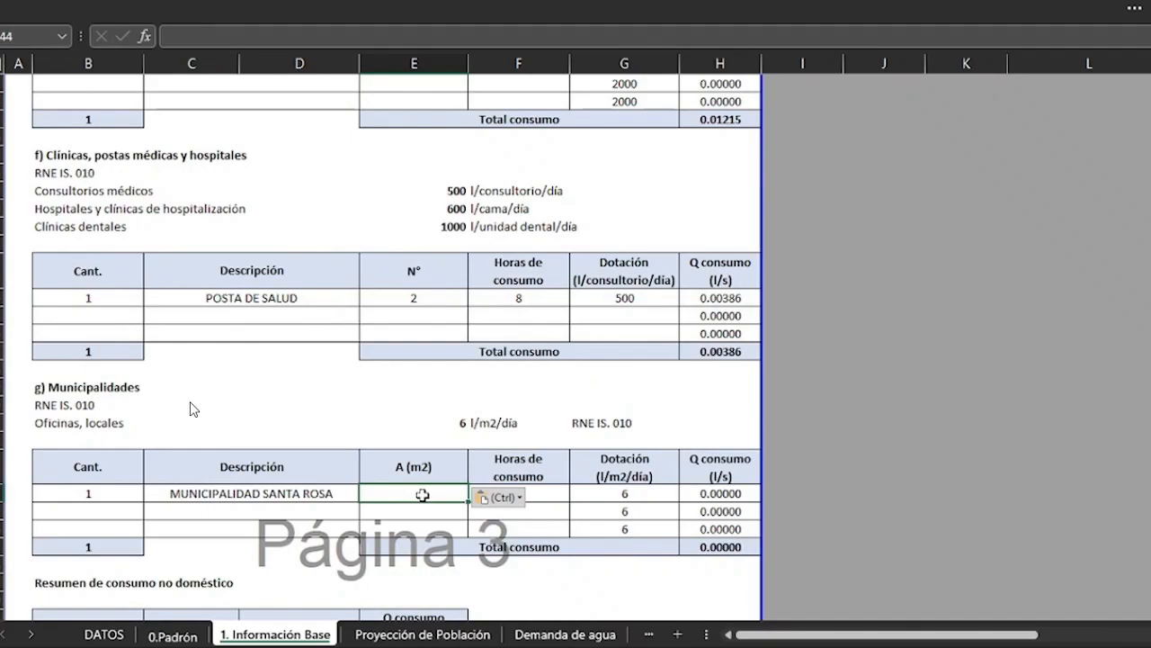
{"action": "type", "text": "200"}
{"action": "key", "text": "Tab"}
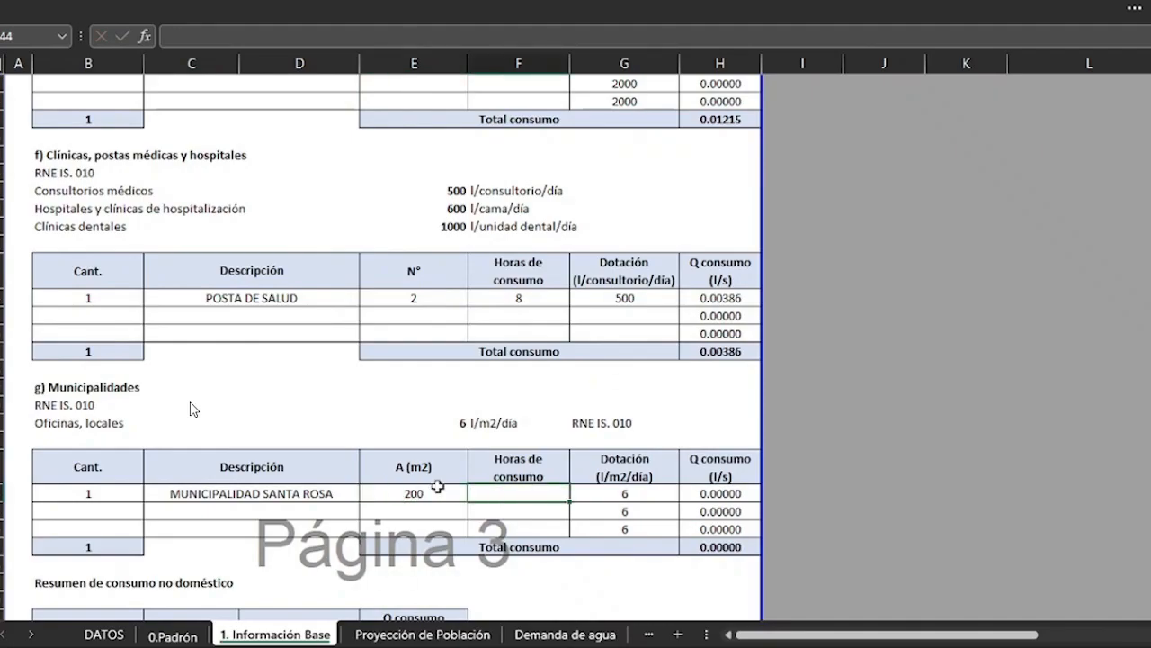
{"action": "type", "text": "8"}
{"action": "key", "text": "Tab"}
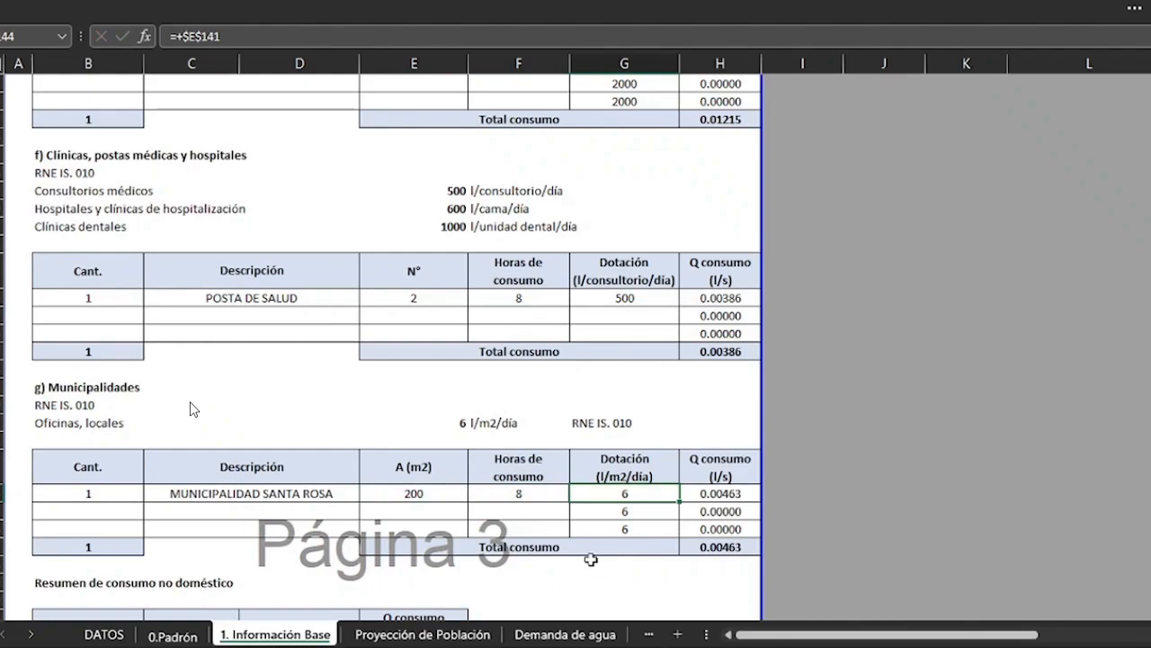
Step: Examine the non-domestic consumption summary and its check cells against the state and communal premises counts in the register
{"action": "scroll", "coordinate": [514, 520], "scroll_direction": "down", "scroll_amount": 1}
{"action": "scroll", "coordinate": [514, 520], "scroll_direction": "down", "scroll_amount": 1}
{"action": "left_click_drag", "start_coordinate": [84, 519], "coordinate": [373, 560]}
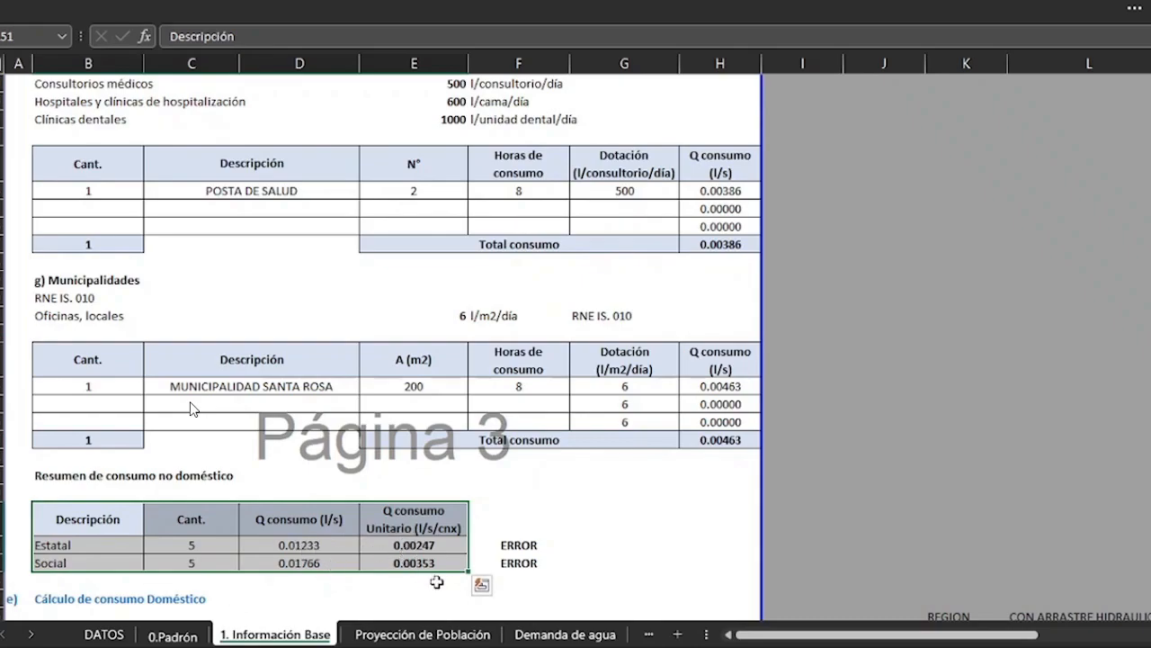
{"action": "left_click_drag", "start_coordinate": [506, 546], "coordinate": [517, 564]}
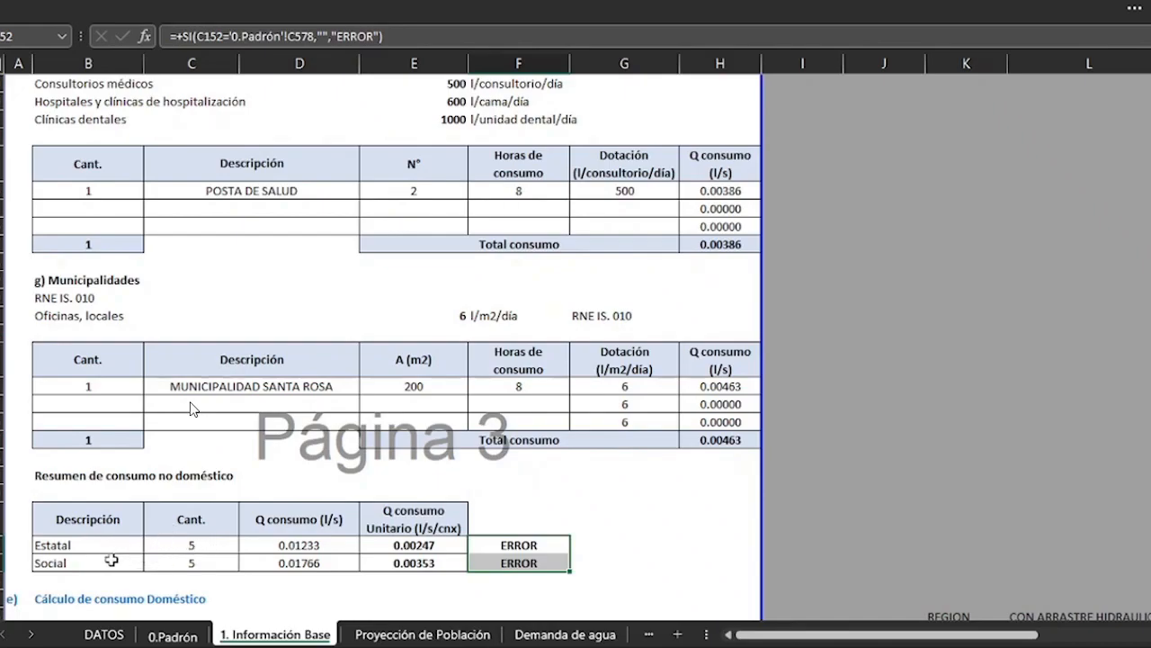
{"action": "key", "text": "ctrl+Page_Up"}
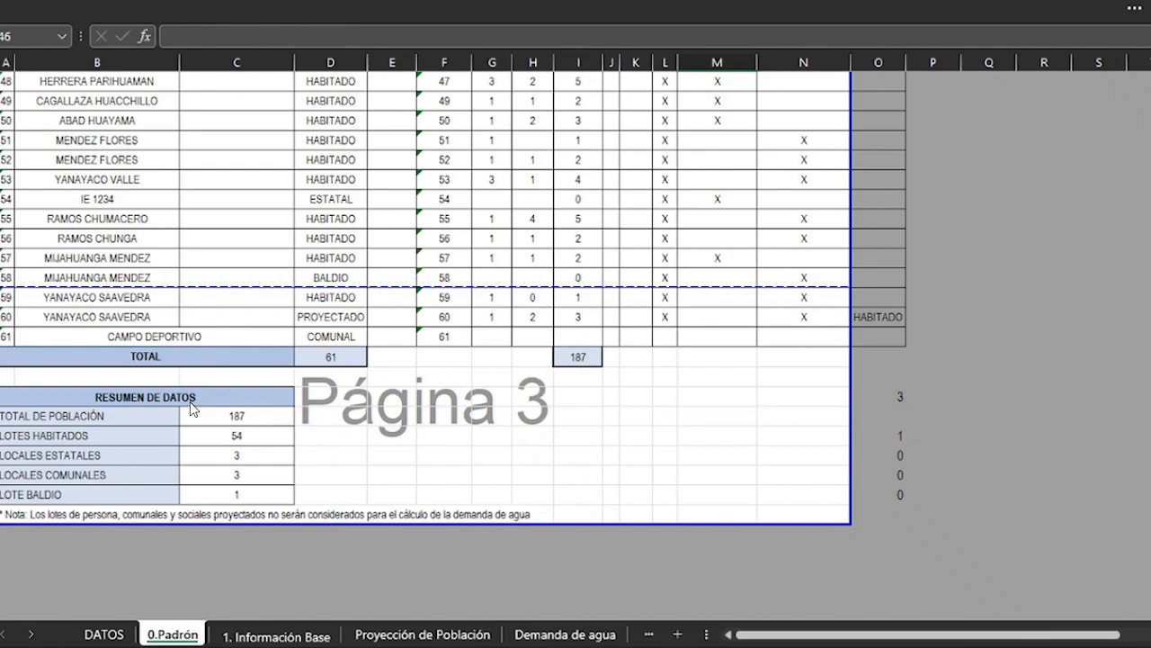
Step: Clear the MUNICIPALIDAD SANTA ROSA and POSTA DE SALUD entries from the municipalities and clinics tables
{"action": "left_click", "coordinate": [297, 637]}
{"action": "left_click_drag", "start_coordinate": [90, 386], "coordinate": [507, 388]}
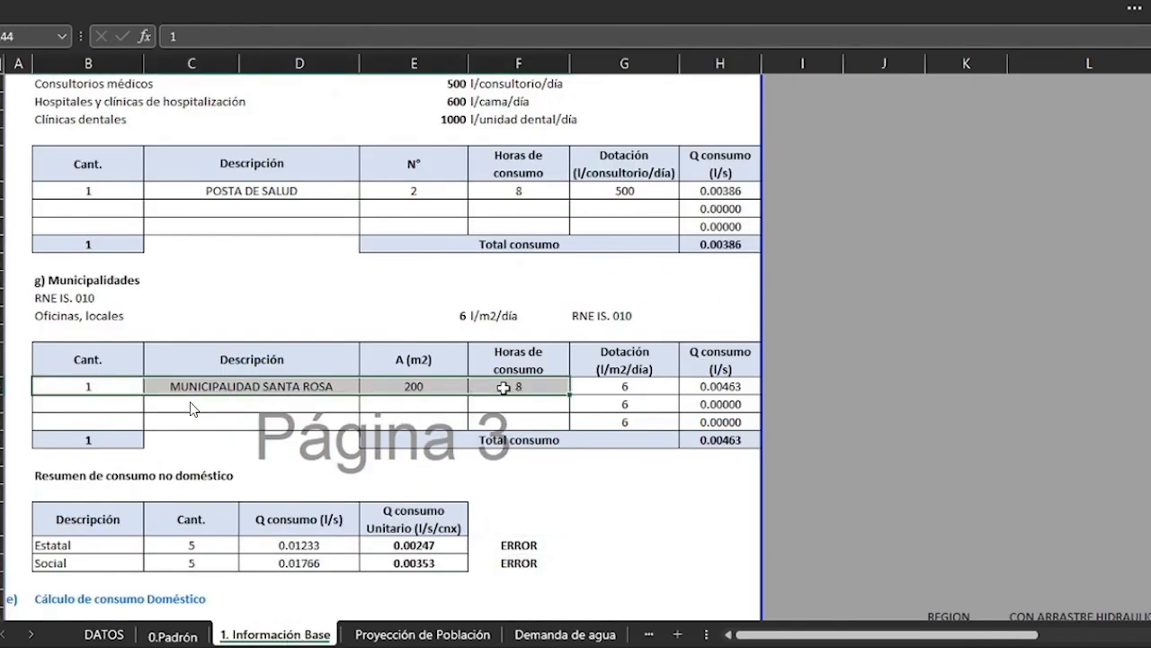
{"action": "key", "text": "Delete"}
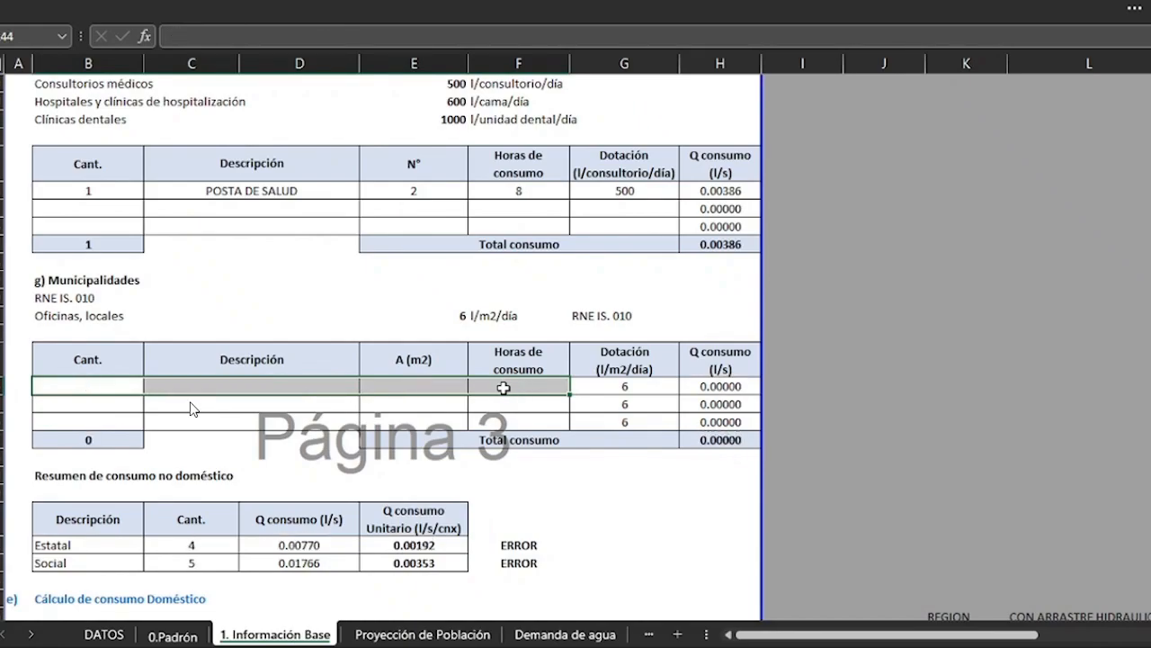
{"action": "scroll", "coordinate": [514, 387], "scroll_direction": "up", "scroll_amount": 2}
{"action": "left_click_drag", "start_coordinate": [140, 300], "coordinate": [579, 304]}
{"action": "key", "text": "Delete"}
Step: Clear the COMEDOR entry from the dining halls table and the IGLESIA CATOLICA entry from the churches table
{"action": "scroll", "coordinate": [580, 311], "scroll_direction": "up", "scroll_amount": 5}
{"action": "left_click_drag", "start_coordinate": [106, 350], "coordinate": [519, 352]}
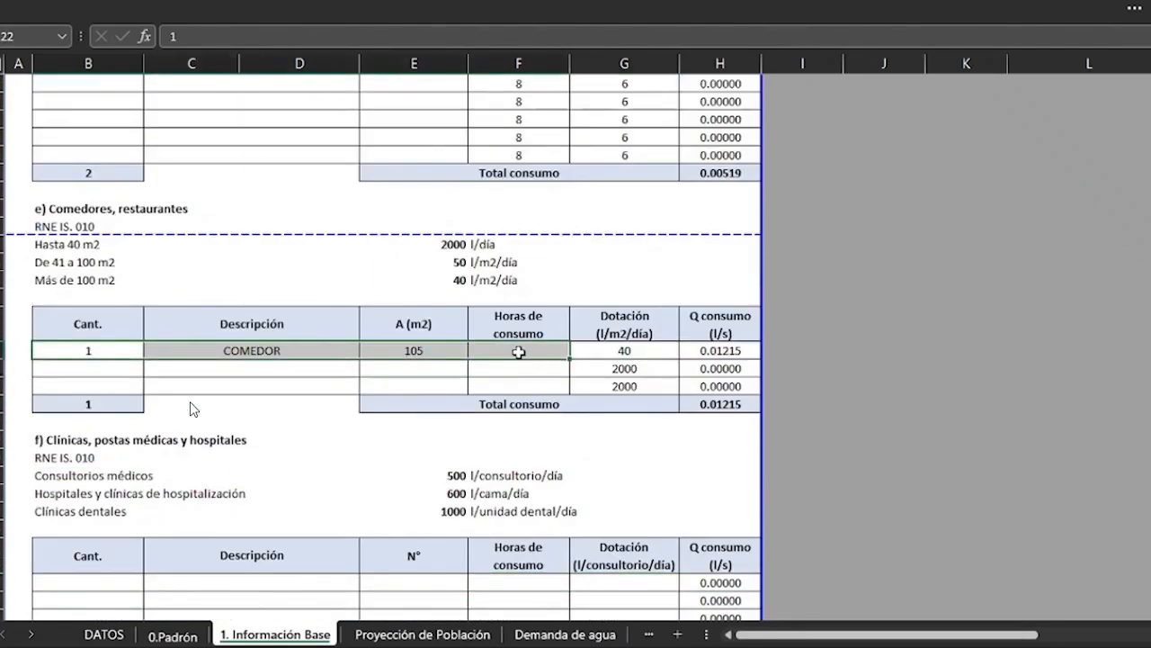
{"action": "key", "text": "Delete"}
{"action": "scroll", "coordinate": [504, 351], "scroll_direction": "up", "scroll_amount": 7}
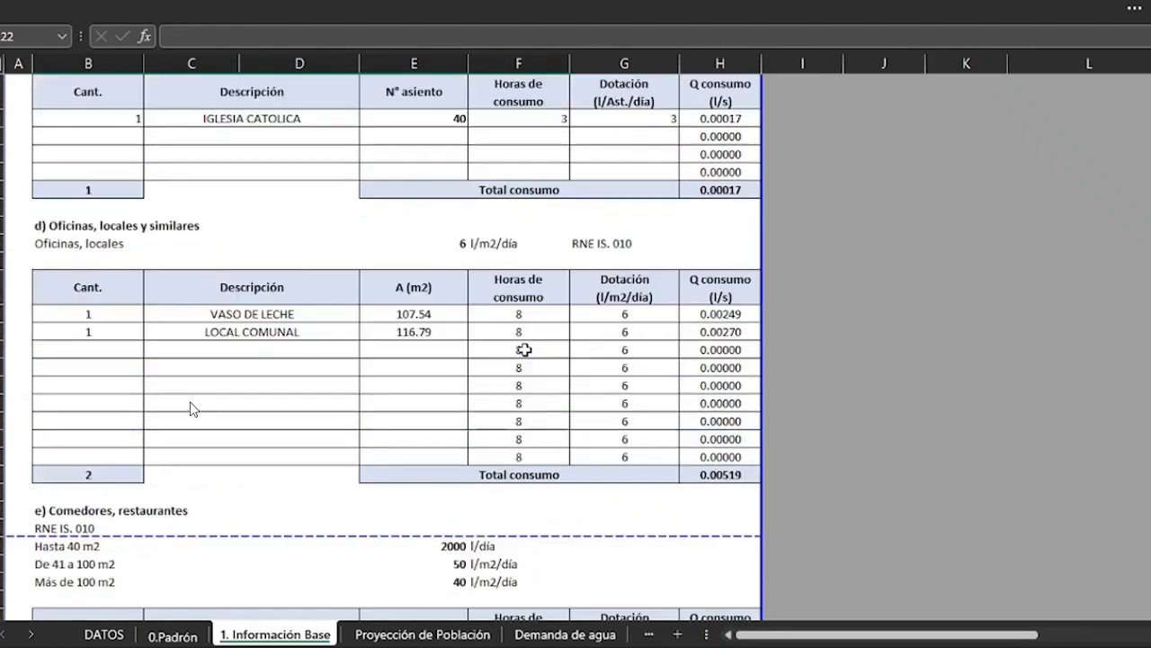
{"action": "scroll", "coordinate": [324, 405], "scroll_direction": "up", "scroll_amount": 5}
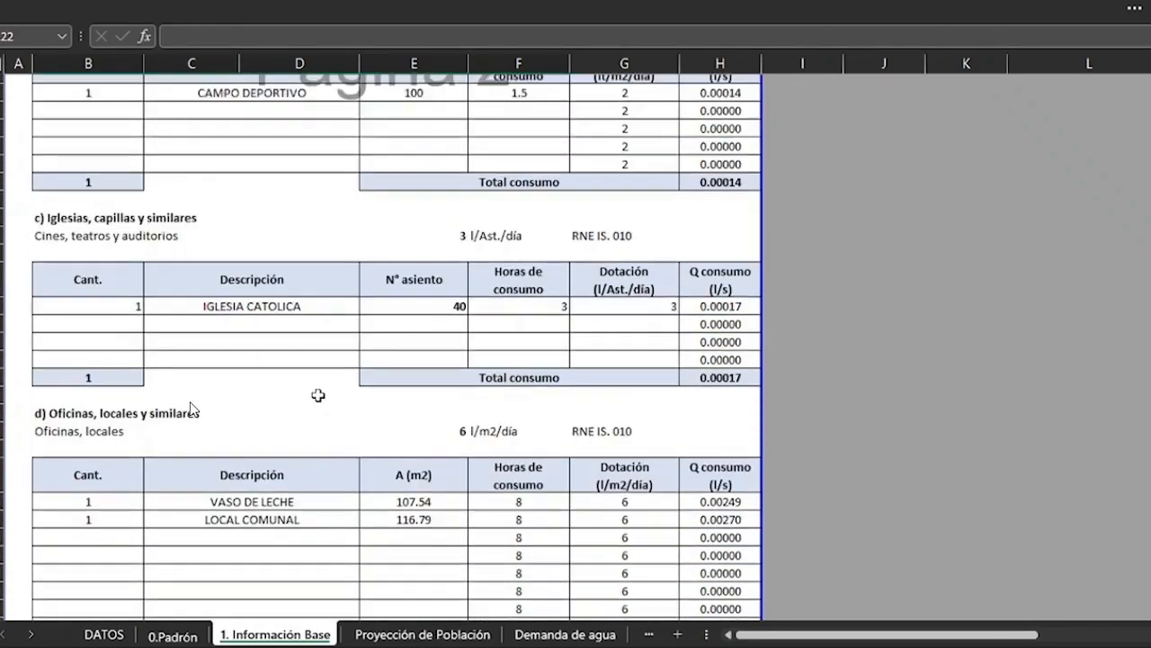
{"action": "left_click_drag", "start_coordinate": [97, 403], "coordinate": [498, 404]}
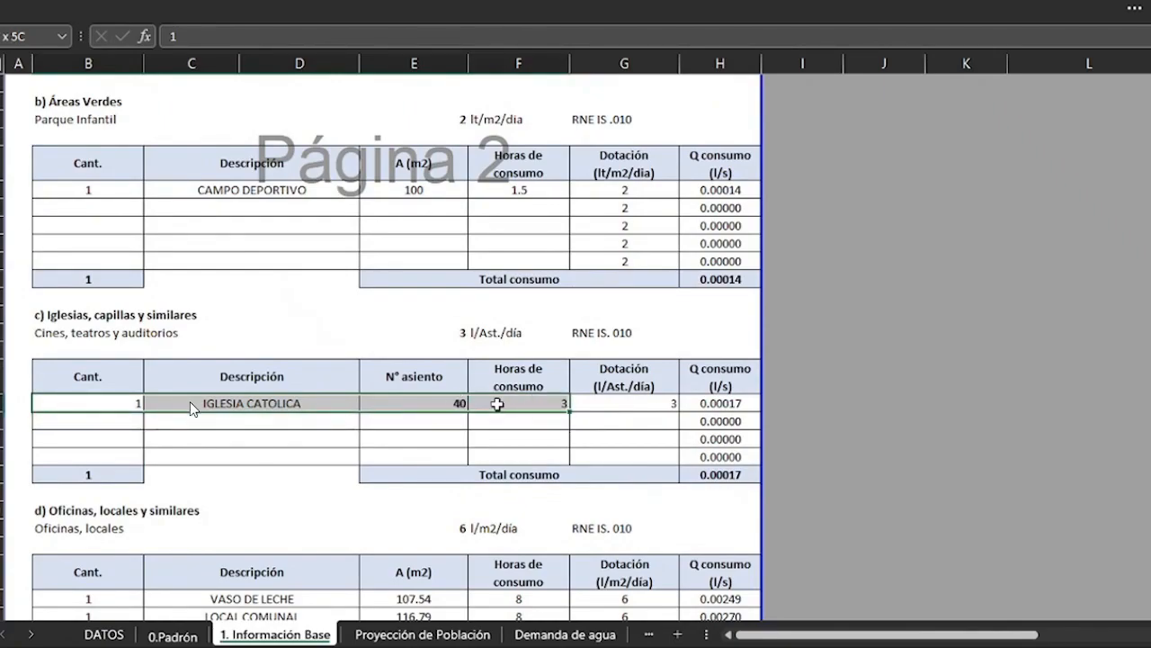
{"action": "key", "text": "Delete"}
Step: Review the remaining education and green area entries and the state and social rows of the non-domestic consumption summary
{"action": "scroll", "coordinate": [496, 401], "scroll_direction": "up", "scroll_amount": 4}
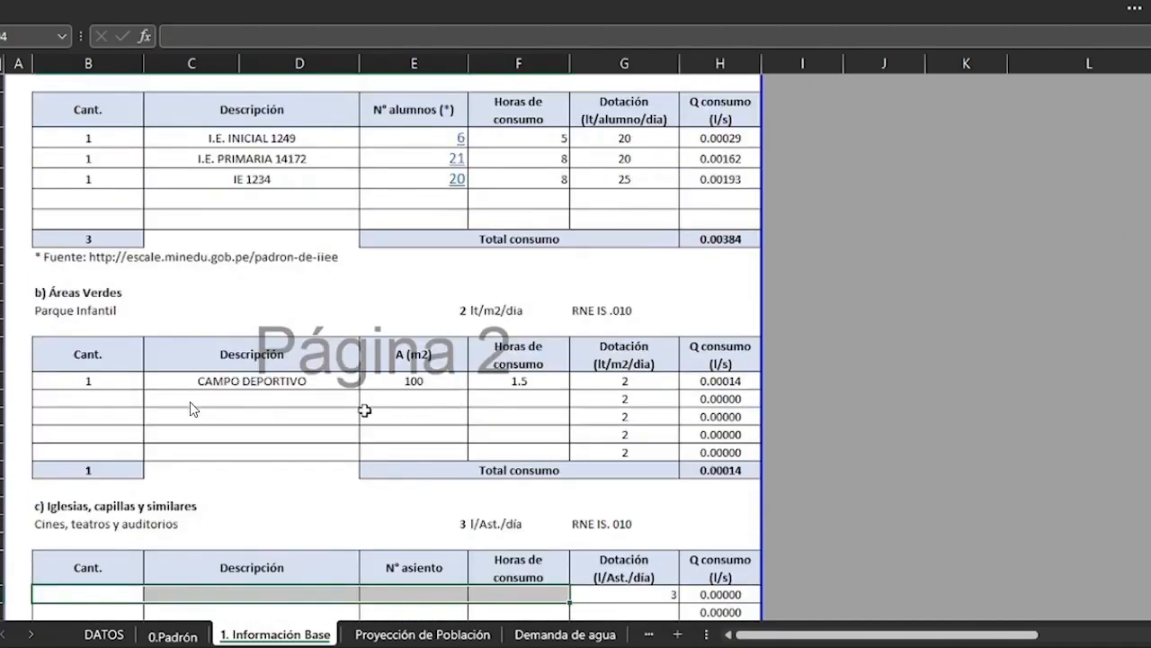
{"action": "scroll", "coordinate": [184, 378], "scroll_direction": "up", "scroll_amount": 1}
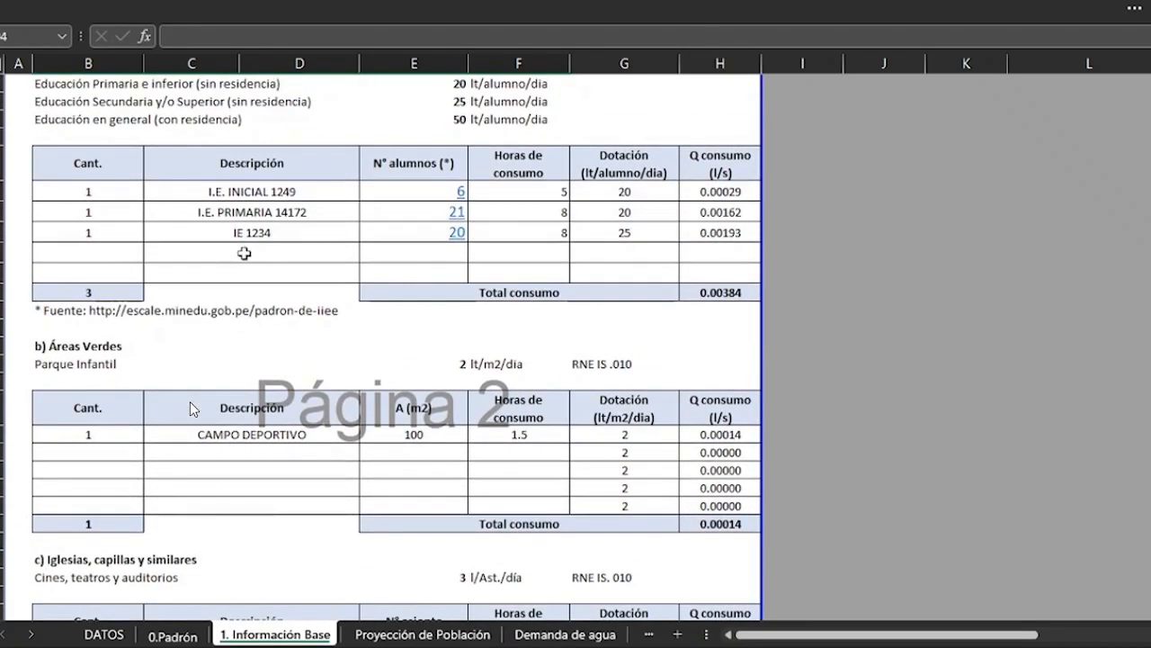
{"action": "scroll", "coordinate": [241, 270], "scroll_direction": "down", "scroll_amount": 6}
{"action": "scroll", "coordinate": [241, 284], "scroll_direction": "down", "scroll_amount": 20}
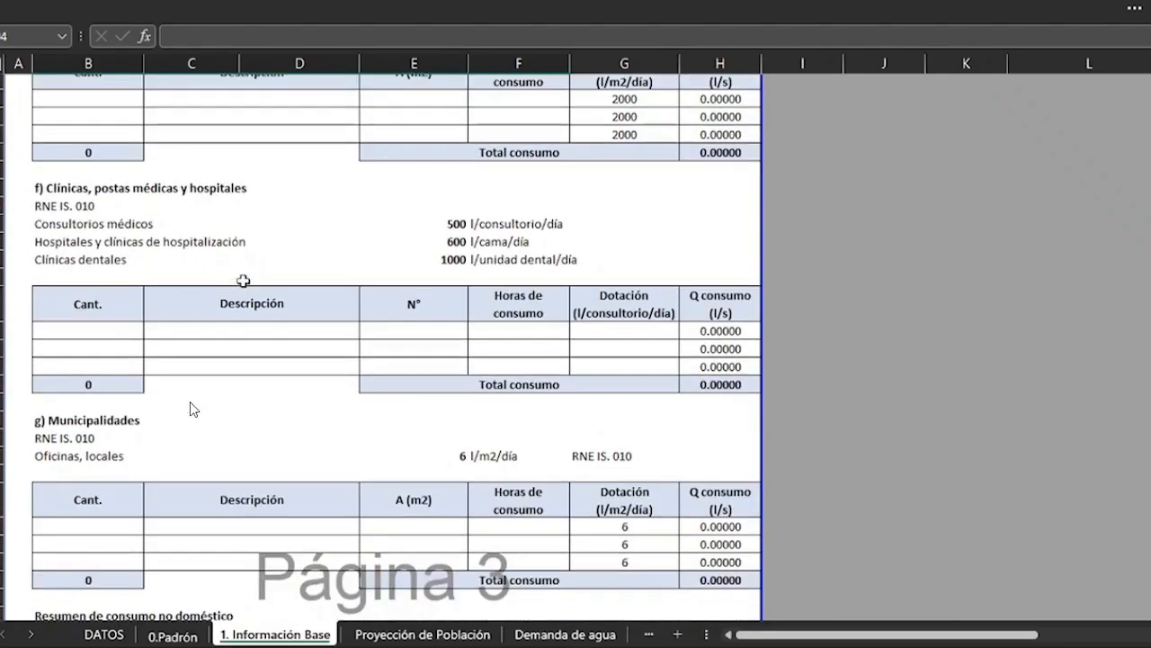
{"action": "scroll", "coordinate": [240, 280], "scroll_direction": "down", "scroll_amount": 1}
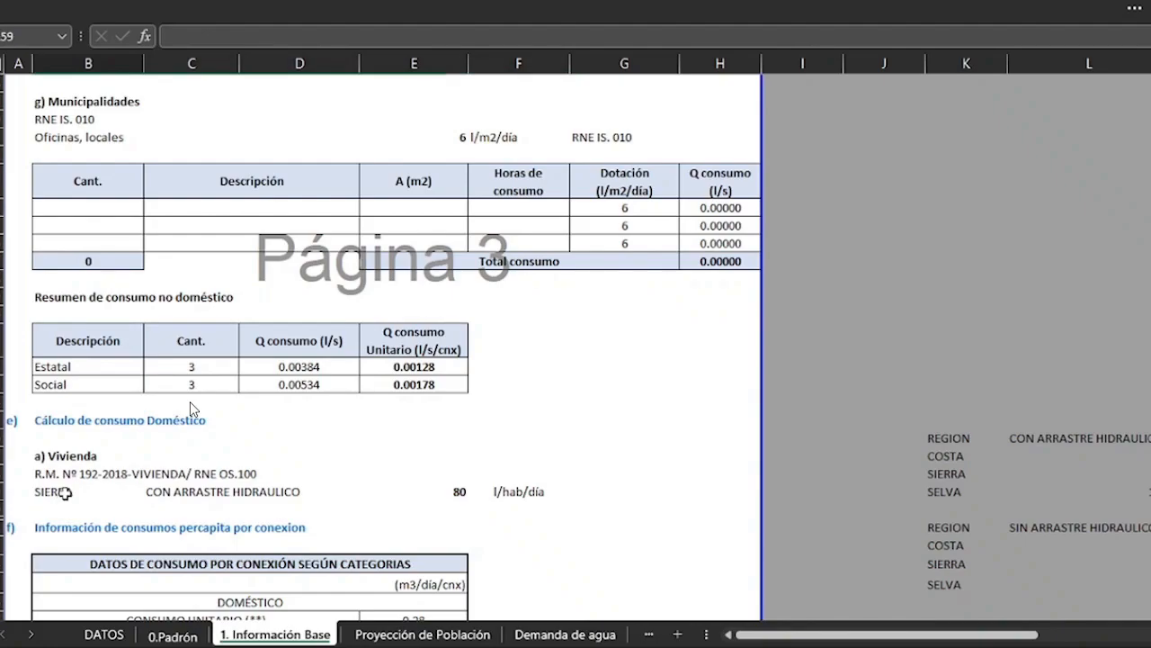
Step: Set the dwelling region to COSTA in the domestic consumption calculation
{"action": "left_click", "coordinate": [65, 493]}
{"action": "left_click", "coordinate": [151, 491]}
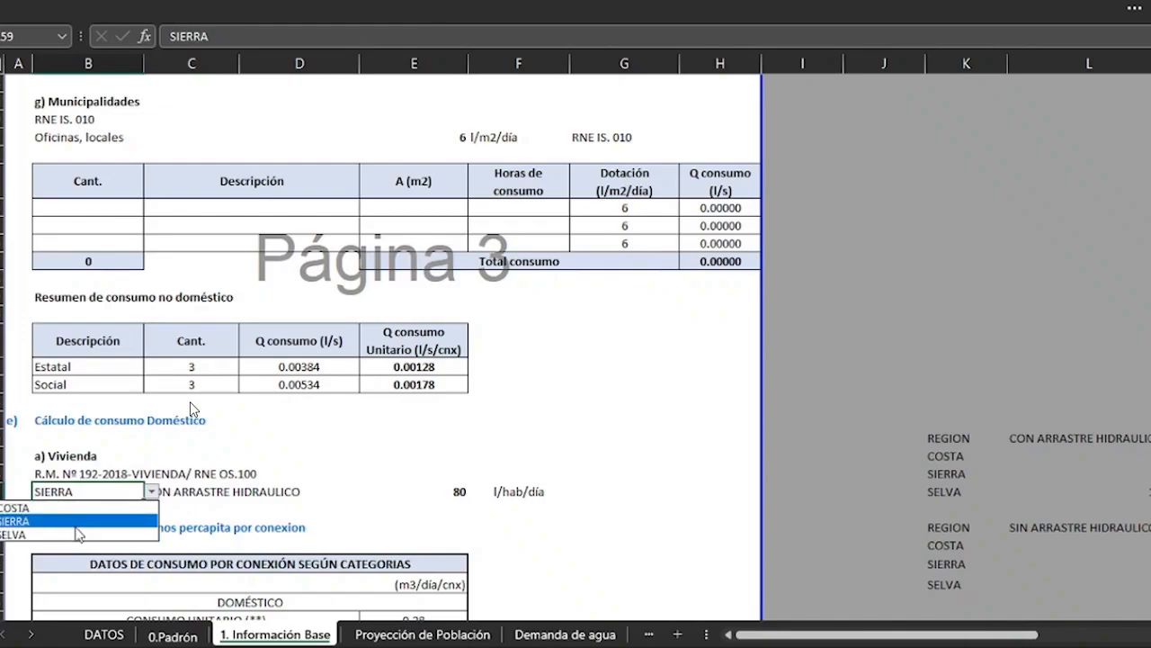
{"action": "left_click", "coordinate": [199, 503]}
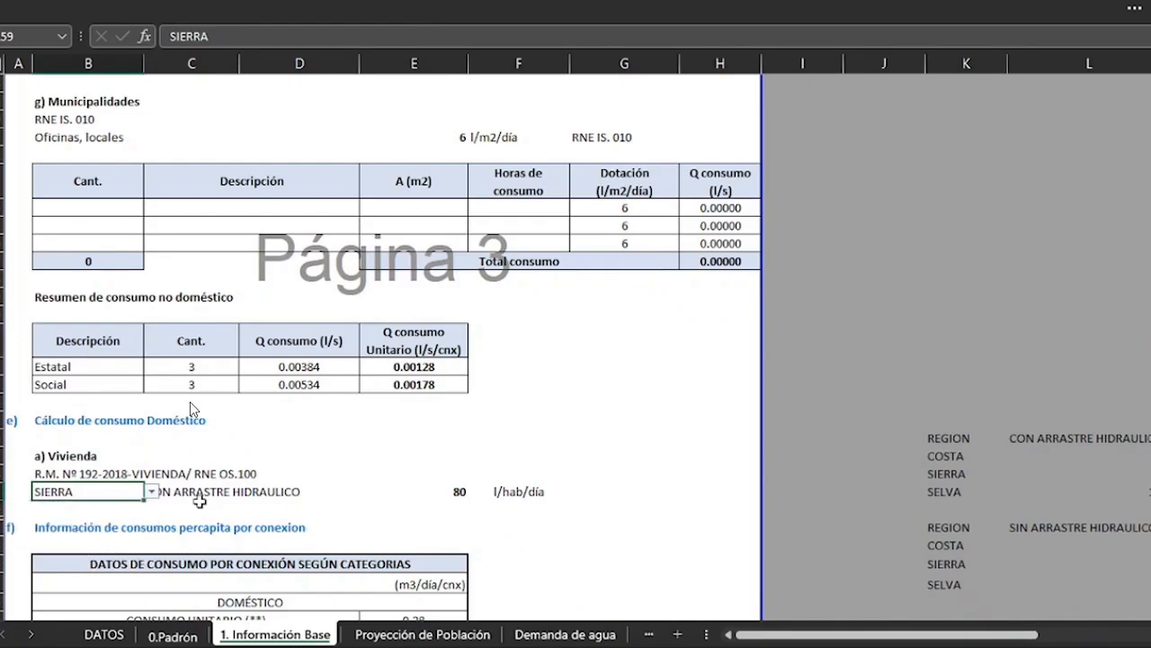
{"action": "left_click", "coordinate": [195, 502]}
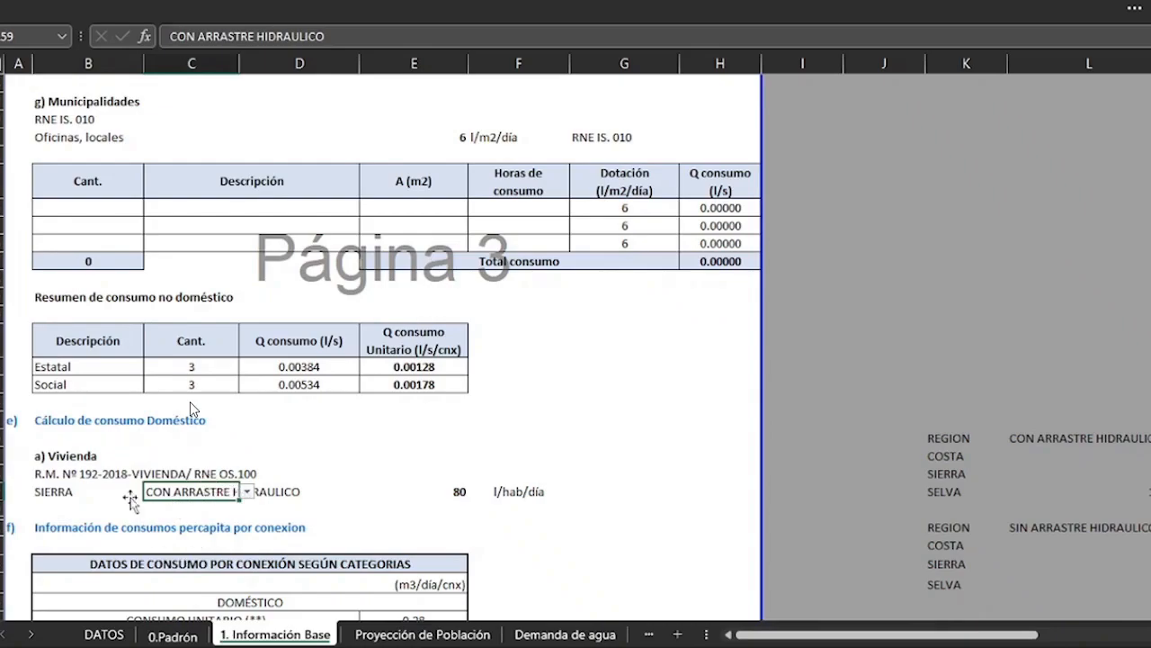
{"action": "left_click", "coordinate": [131, 497]}
{"action": "left_click", "coordinate": [152, 491]}
{"action": "left_click", "coordinate": [107, 504]}
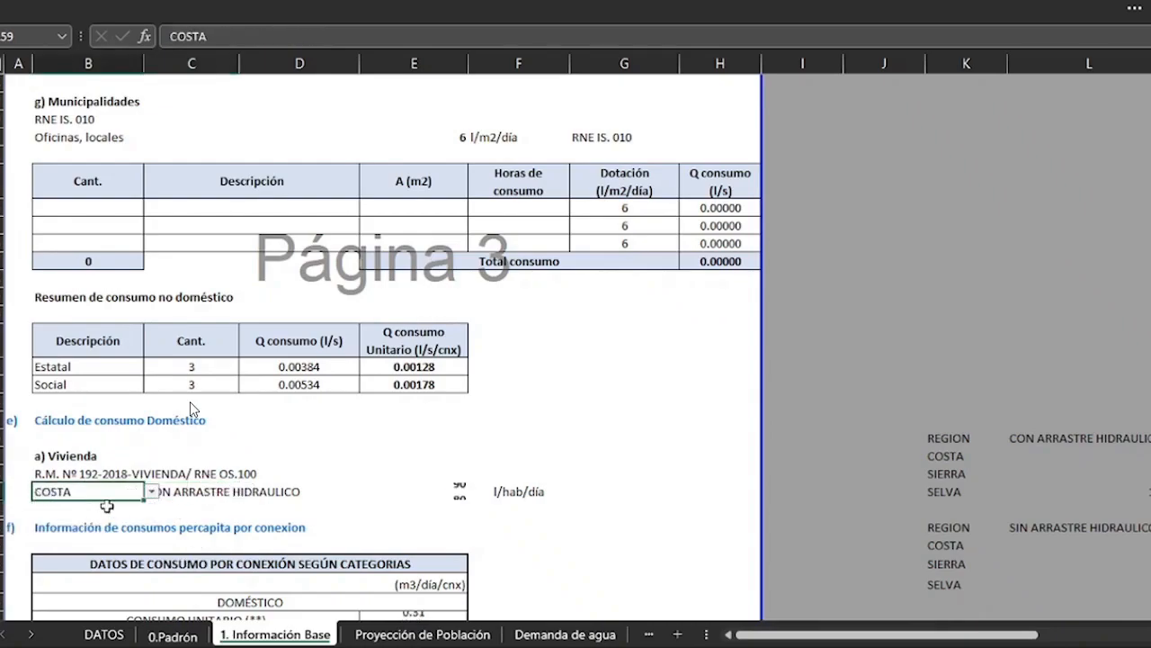
Step: Try SIN ARRASTRE HIDRAULICO as the dwelling sanitation option, and change the region to SIERRA
{"action": "left_click", "coordinate": [241, 494]}
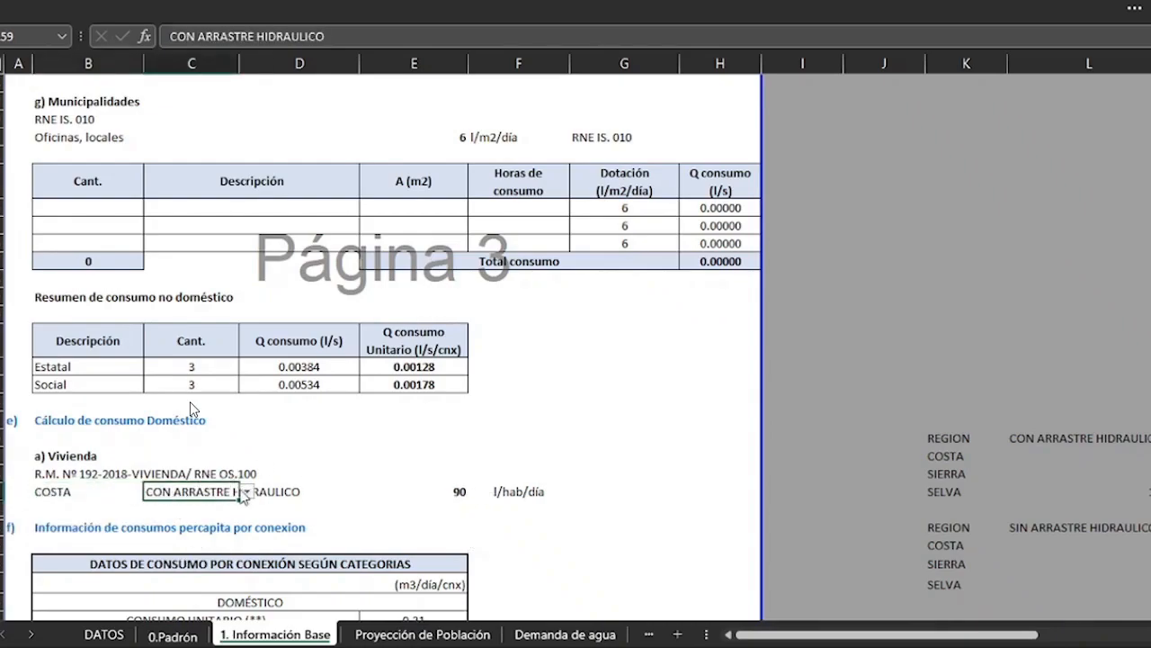
{"action": "left_click", "coordinate": [247, 492]}
{"action": "left_click", "coordinate": [214, 521]}
{"action": "left_click", "coordinate": [114, 491]}
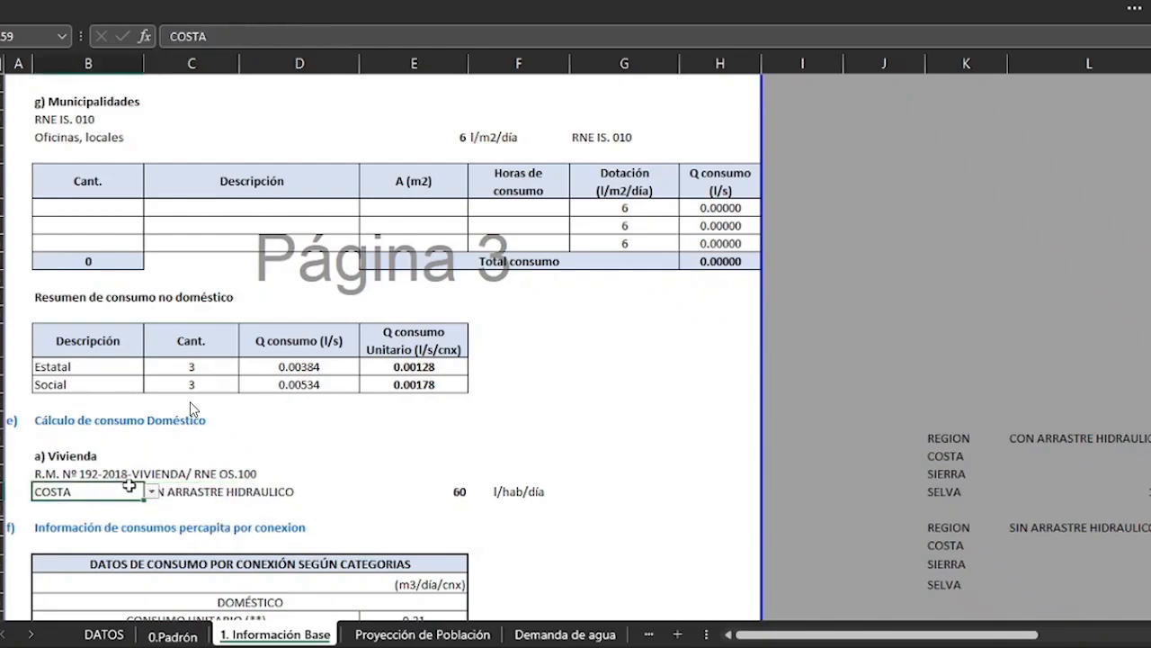
{"action": "left_click", "coordinate": [151, 491]}
{"action": "left_click", "coordinate": [122, 520]}
Step: Try CON ARRASTRE HIDRAULICO in the dwelling row, and try the SELVA region with SIN ARRASTRE HIDRAULICO
{"action": "left_click", "coordinate": [216, 492]}
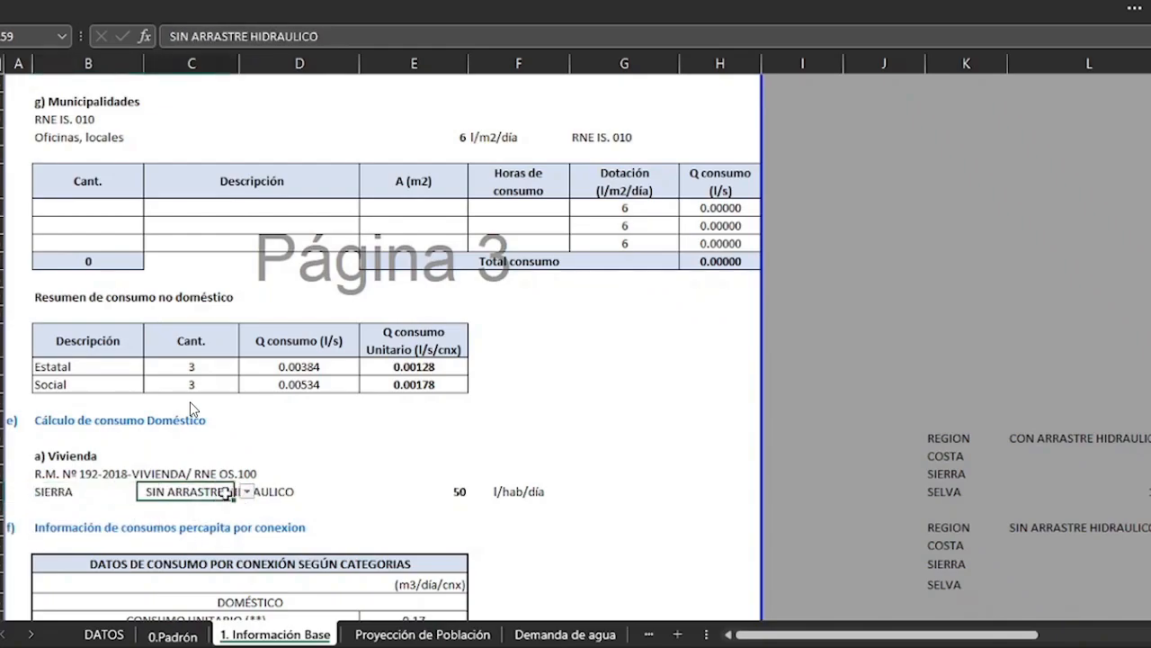
{"action": "left_click", "coordinate": [247, 491]}
{"action": "left_click", "coordinate": [238, 507]}
{"action": "left_click", "coordinate": [133, 493]}
{"action": "left_click", "coordinate": [151, 491]}
{"action": "left_click", "coordinate": [90, 540]}
{"action": "left_click", "coordinate": [216, 492]}
{"action": "left_click", "coordinate": [246, 491]}
{"action": "left_click", "coordinate": [236, 520]}
Step: Set the dwelling region to SIERRA and the sanitation option to CON ARRASTRE HIDRAULICO in the domestic consumption calculation
{"action": "left_click", "coordinate": [110, 495]}
{"action": "left_click", "coordinate": [153, 494]}
{"action": "left_click", "coordinate": [72, 524]}
{"action": "left_click", "coordinate": [205, 493]}
{"action": "left_click", "coordinate": [244, 492]}
{"action": "left_click", "coordinate": [207, 507]}
{"action": "left_click", "coordinate": [394, 510]}
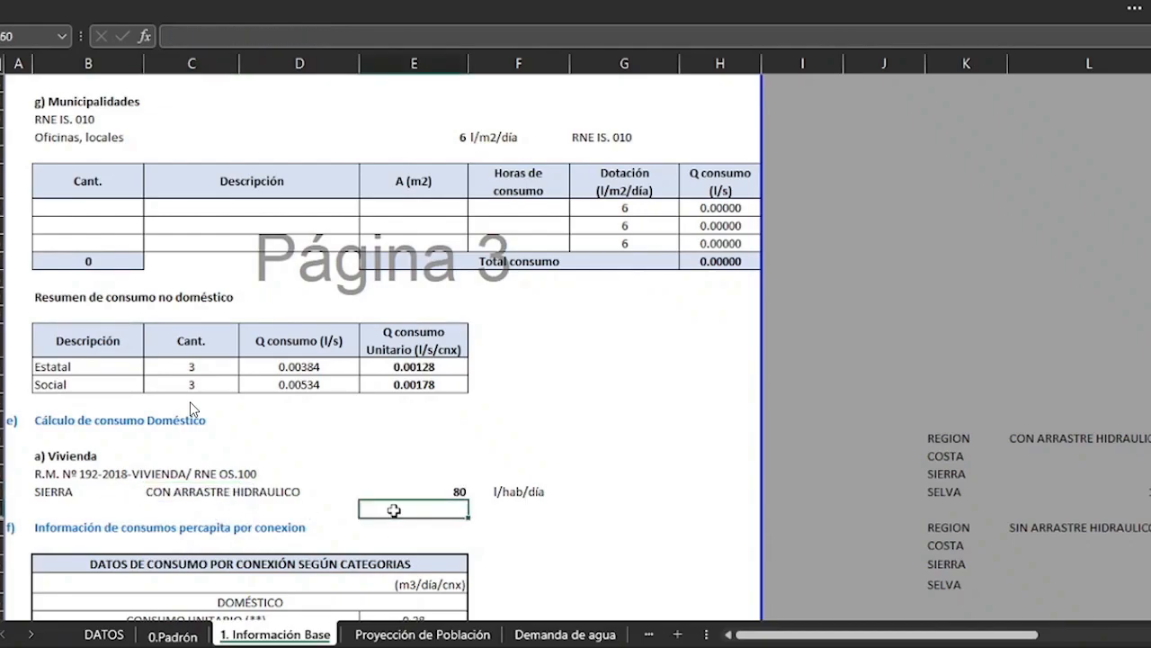
Step: Switch the dwelling region to COSTA and back to SIERRA to check the consumption table and its footnote
{"action": "scroll", "coordinate": [489, 462], "scroll_direction": "down", "scroll_amount": 3}
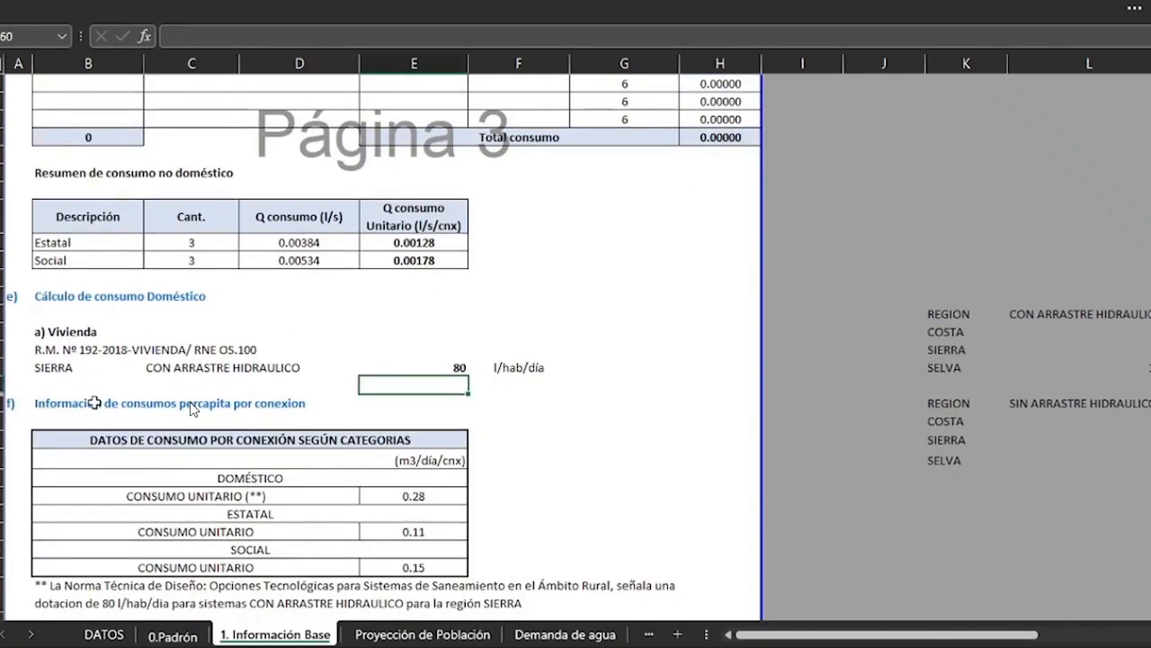
{"action": "scroll", "coordinate": [126, 387], "scroll_direction": "down", "scroll_amount": 1}
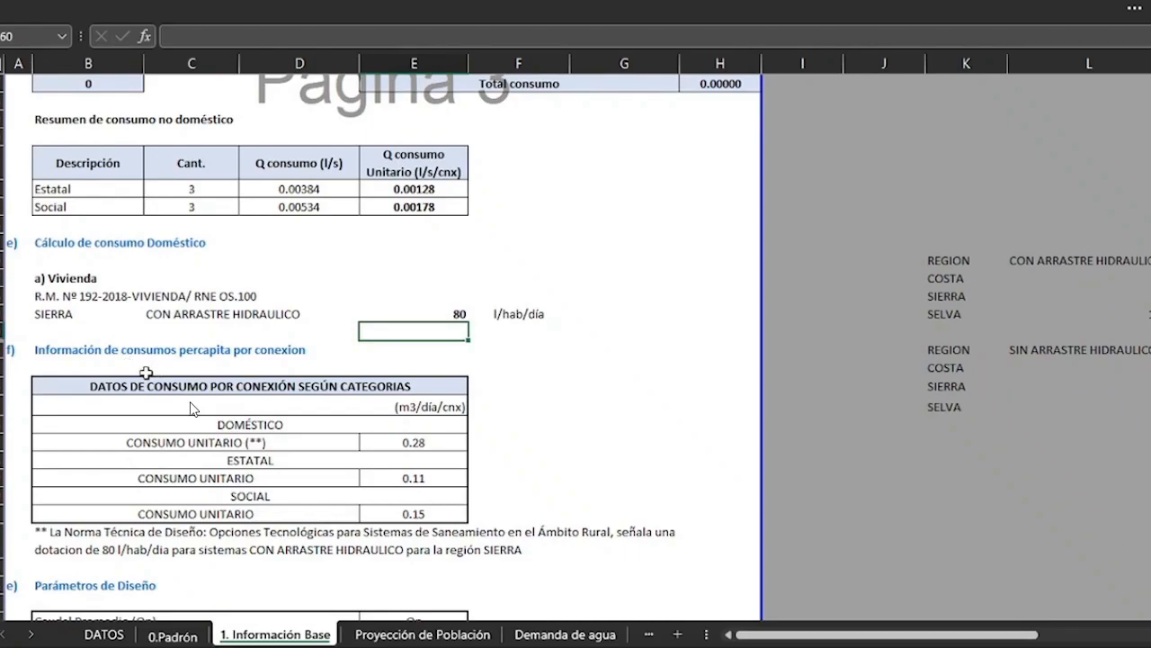
{"action": "scroll", "coordinate": [271, 434], "scroll_direction": "down", "scroll_amount": 2}
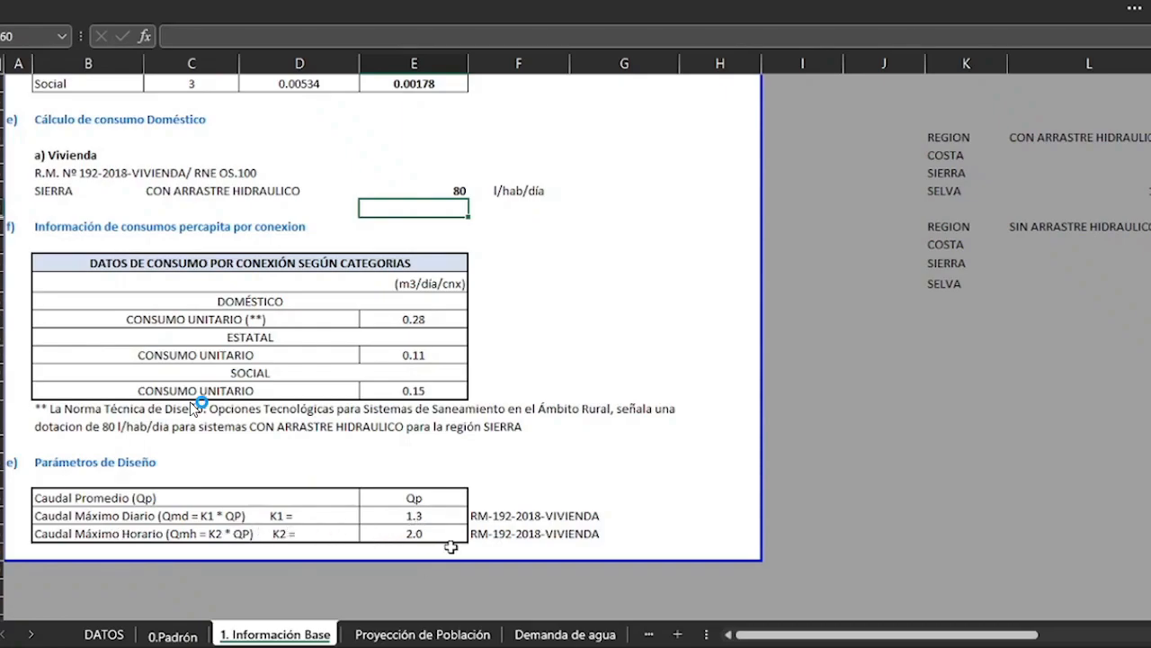
{"action": "scroll", "coordinate": [447, 547], "scroll_direction": "up", "scroll_amount": 1}
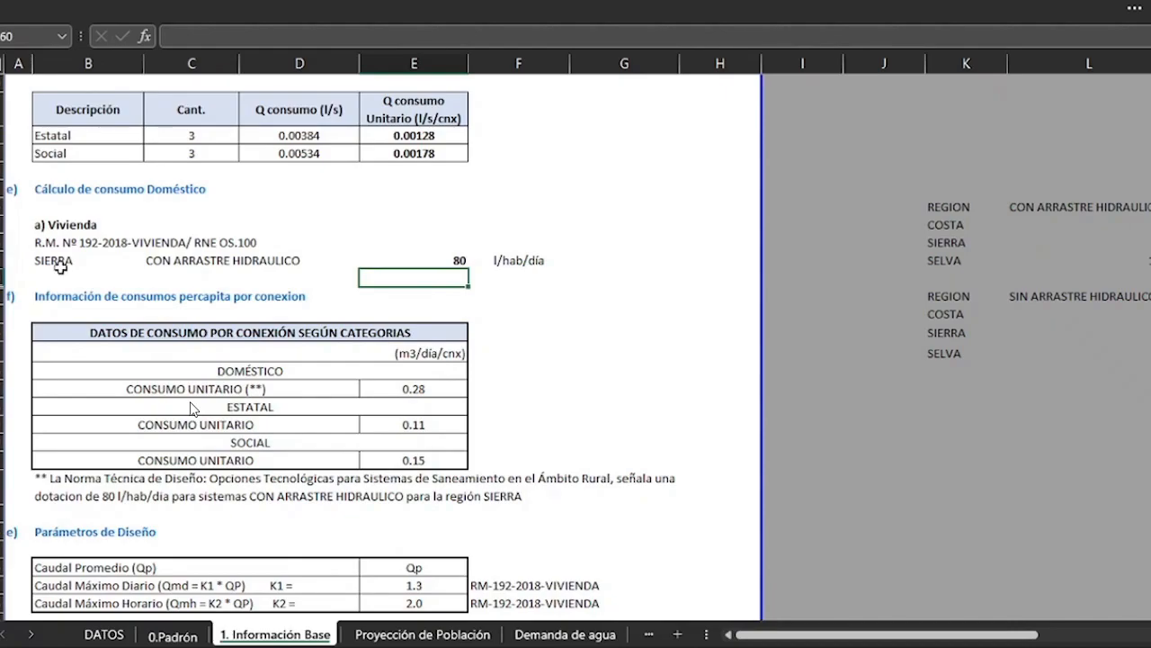
{"action": "left_click", "coordinate": [95, 260]}
{"action": "left_click", "coordinate": [104, 278]}
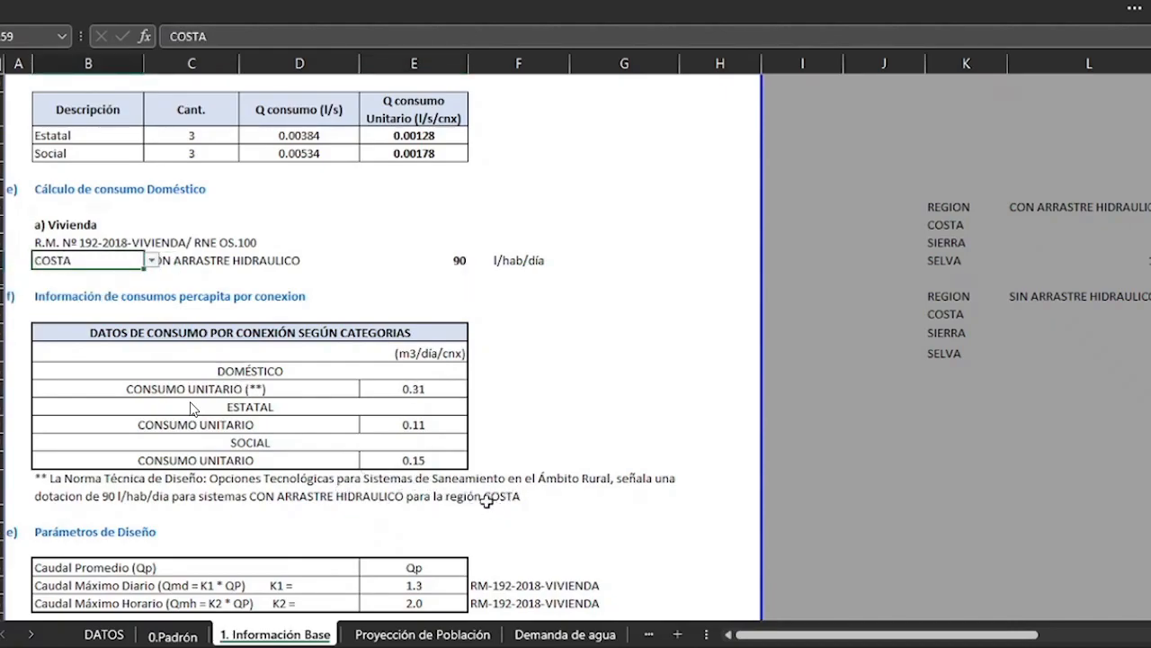
{"action": "left_click", "coordinate": [160, 262]}
{"action": "left_click", "coordinate": [133, 261]}
{"action": "left_click", "coordinate": [152, 262]}
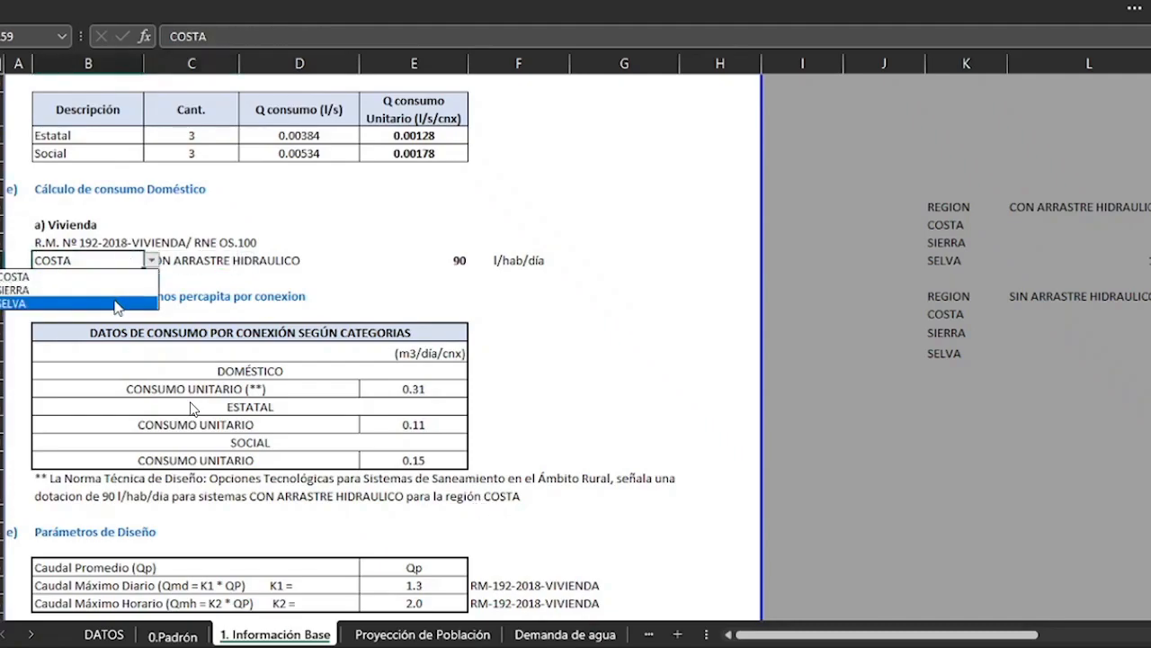
{"action": "left_click", "coordinate": [36, 290]}
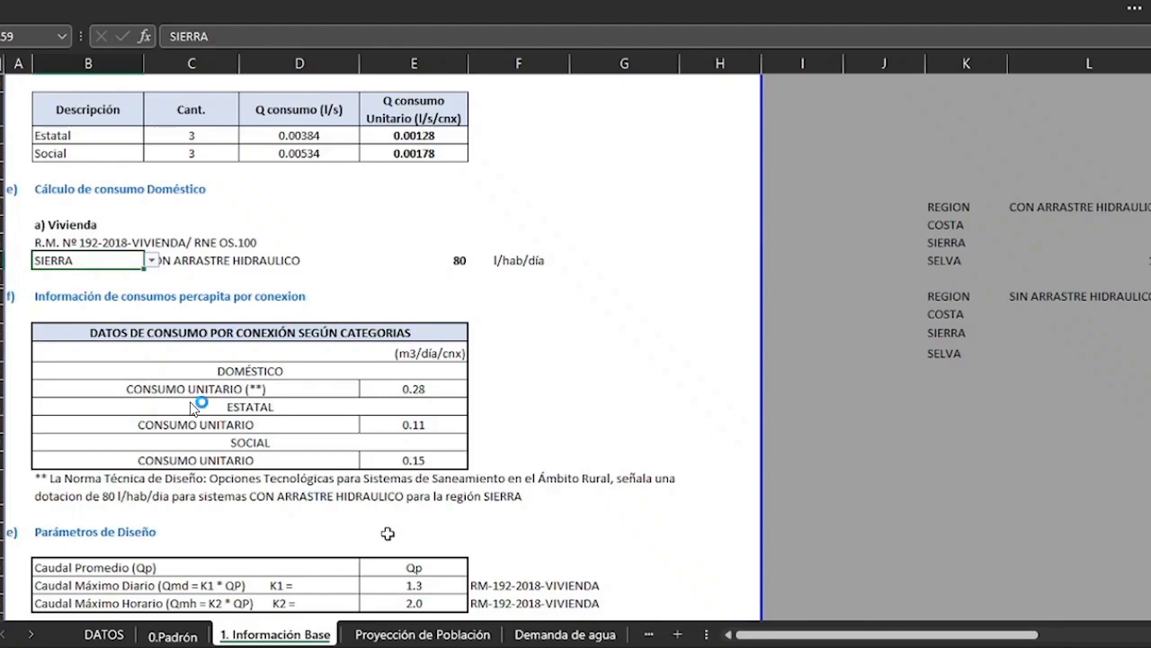
Step: Highlight the per-connection consumption table to review the domestic, state and social unit consumptions
{"action": "left_click", "coordinate": [378, 530]}
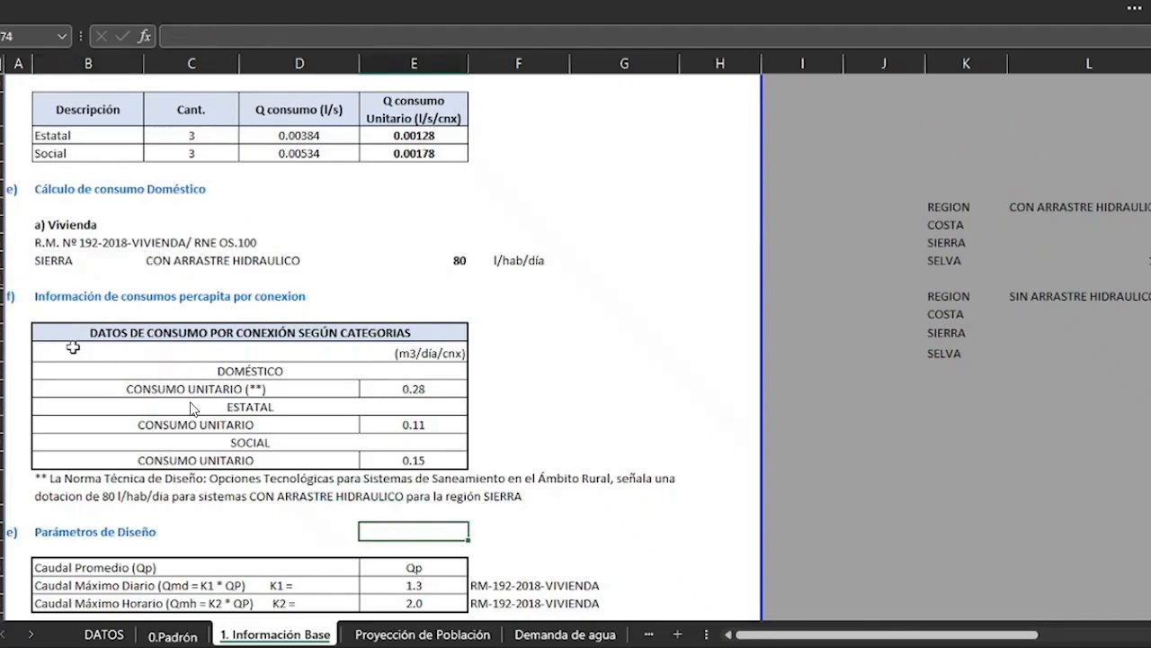
{"action": "left_click", "coordinate": [15, 322]}
{"action": "left_click_drag", "start_coordinate": [15, 322], "coordinate": [477, 462]}
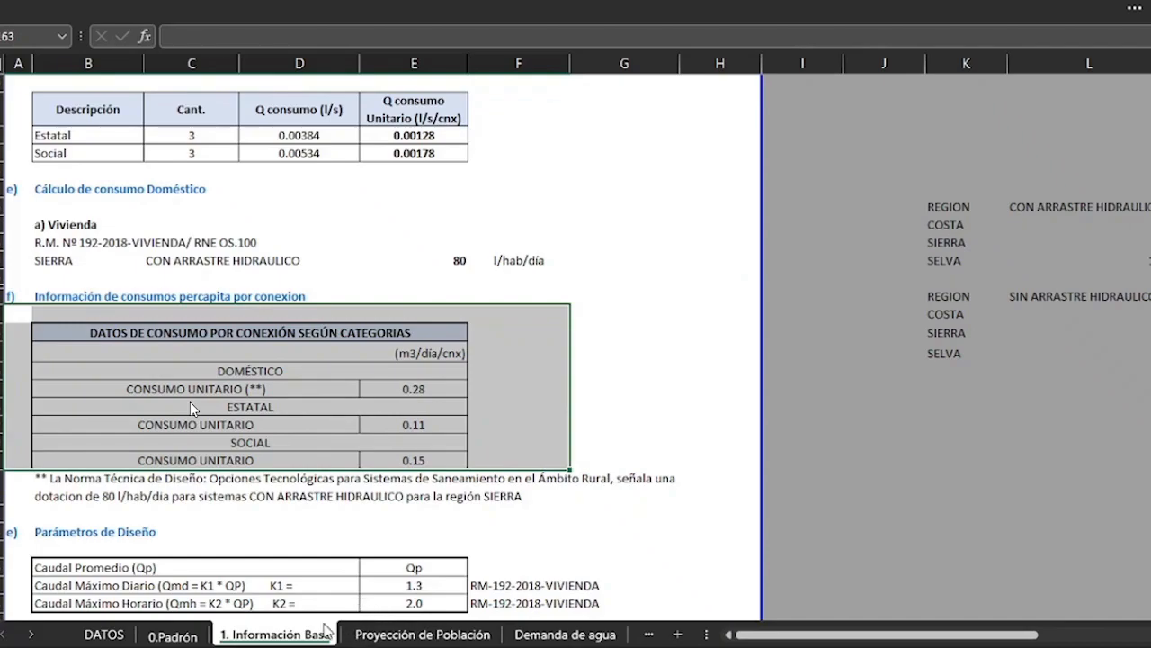
Step: Set the Empadronamiento year to 2023 in the rural population projection table
{"action": "left_click", "coordinate": [384, 637]}
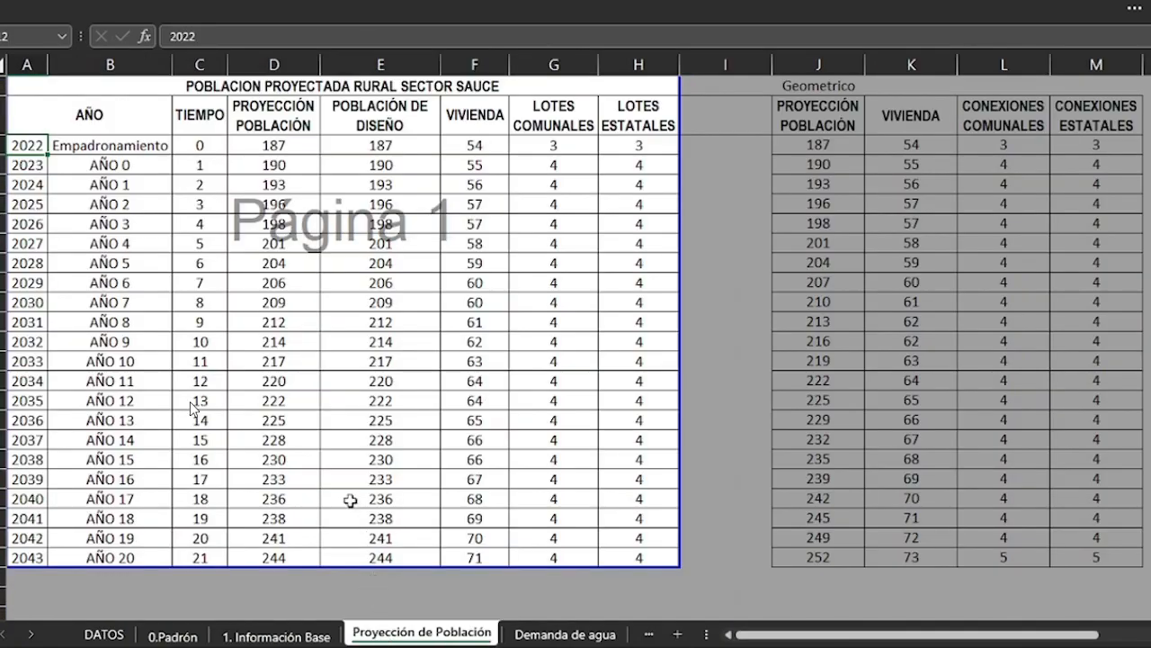
{"action": "scroll", "coordinate": [347, 501], "scroll_direction": "up", "scroll_amount": 6}
{"action": "left_click", "coordinate": [195, 144]}
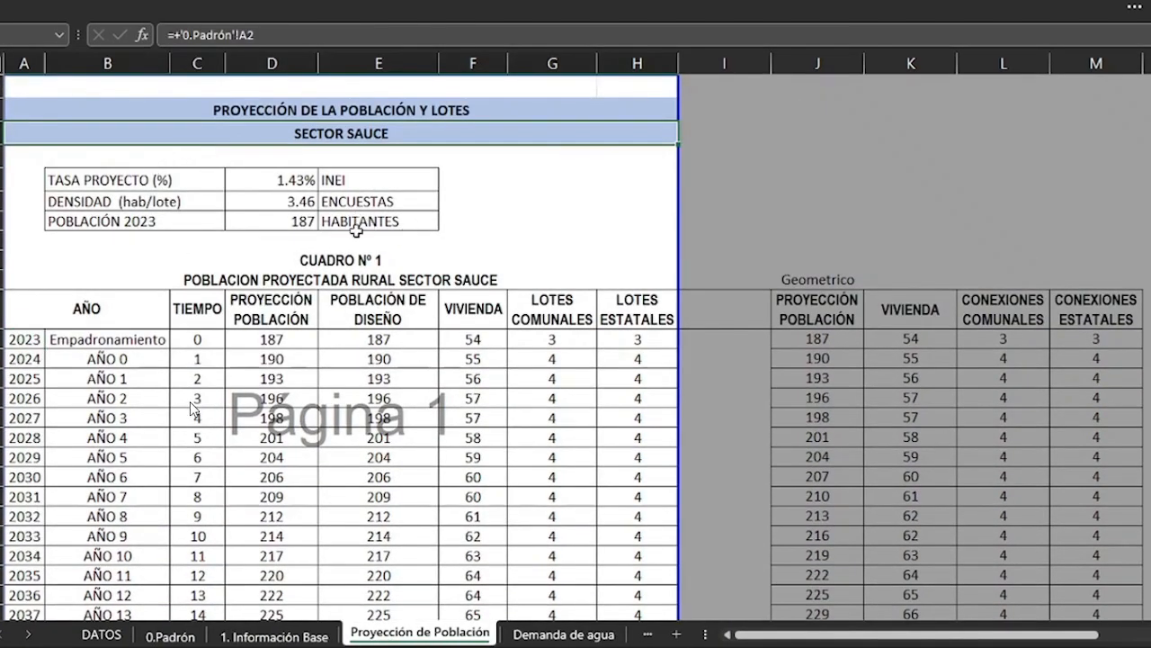
{"action": "left_click", "coordinate": [302, 252]}
{"action": "left_click", "coordinate": [162, 235]}
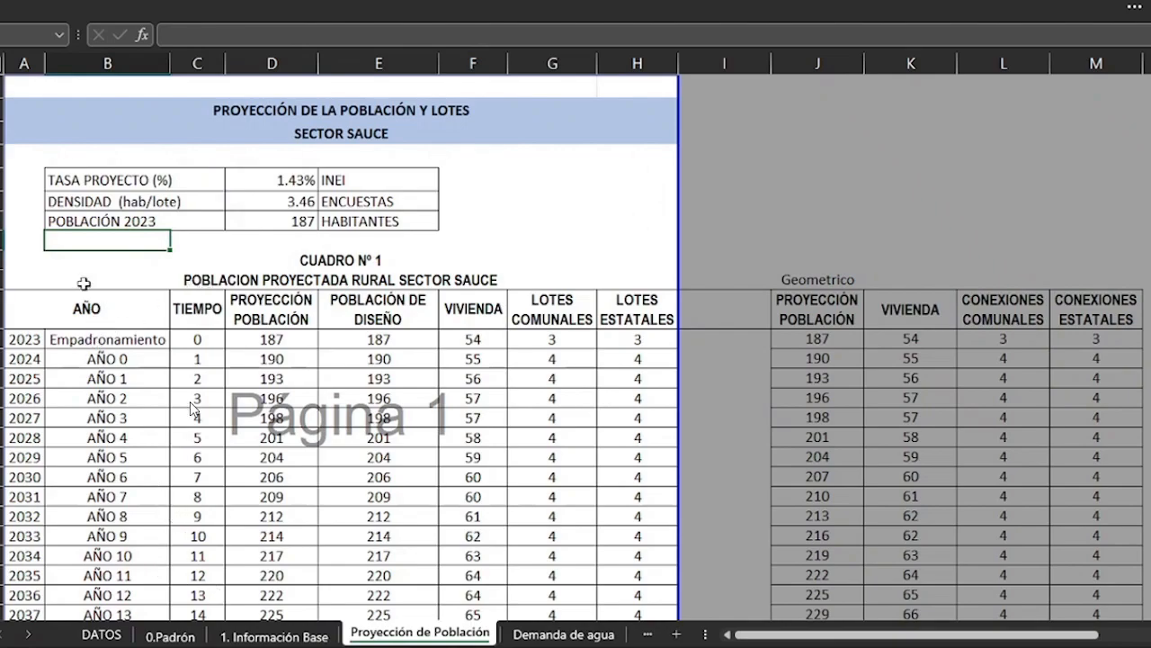
Step: Review the projected population, dwellings, communal lots and state lots from Empadronamiento through AÑO 20
{"action": "scroll", "coordinate": [94, 282], "scroll_direction": "down", "scroll_amount": 3}
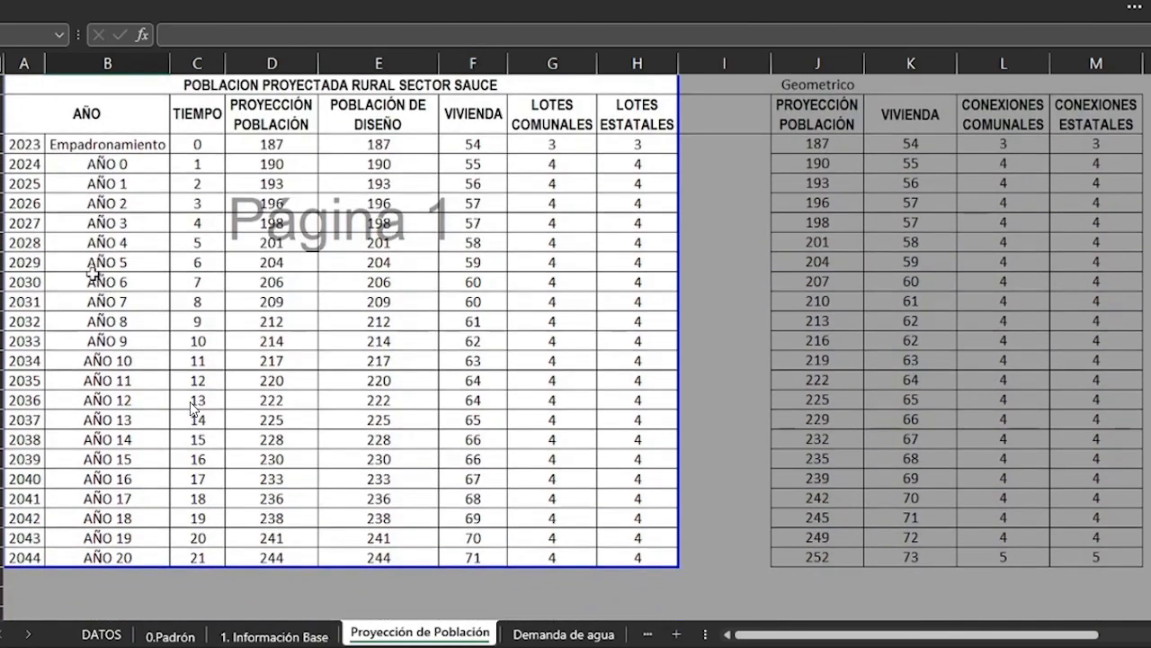
{"action": "scroll", "coordinate": [93, 180], "scroll_direction": "up", "scroll_amount": 1}
{"action": "scroll", "coordinate": [92, 180], "scroll_direction": "down", "scroll_amount": 1}
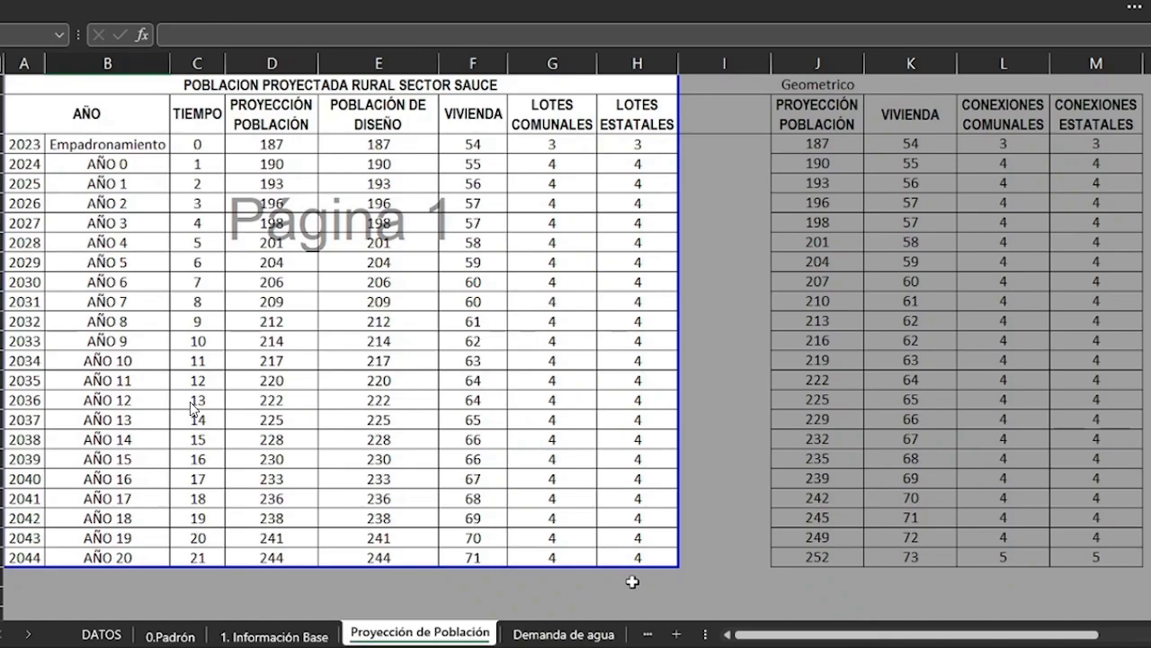
{"action": "scroll", "coordinate": [570, 518], "scroll_direction": "up", "scroll_amount": 1}
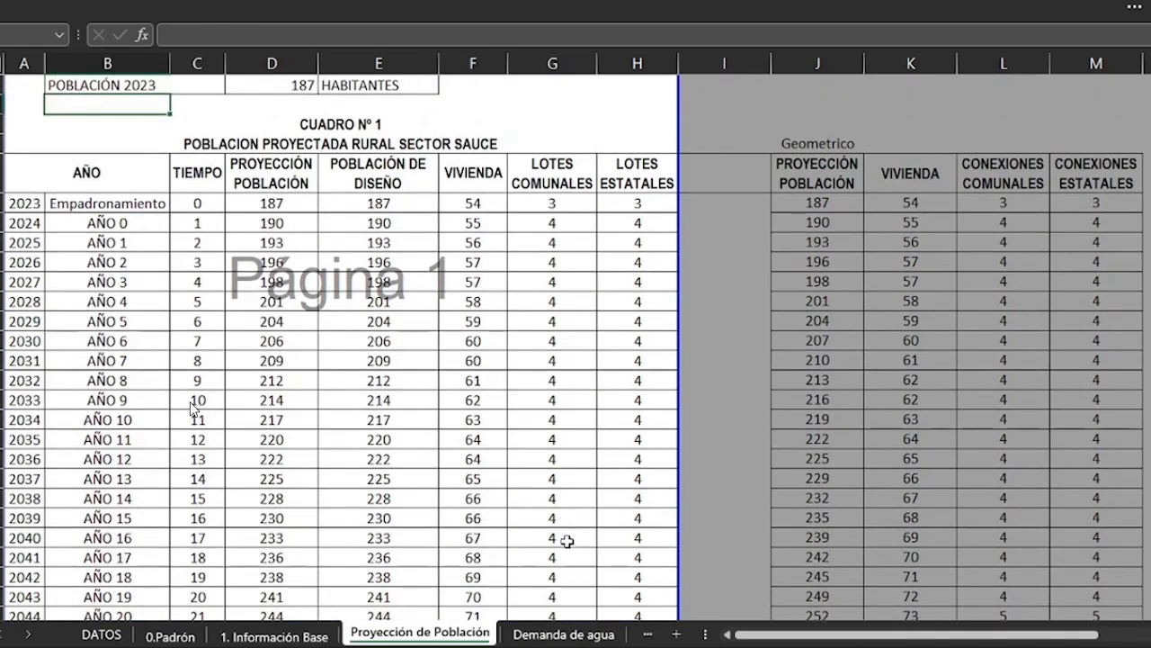
{"action": "scroll", "coordinate": [559, 500], "scroll_direction": "down", "scroll_amount": 1}
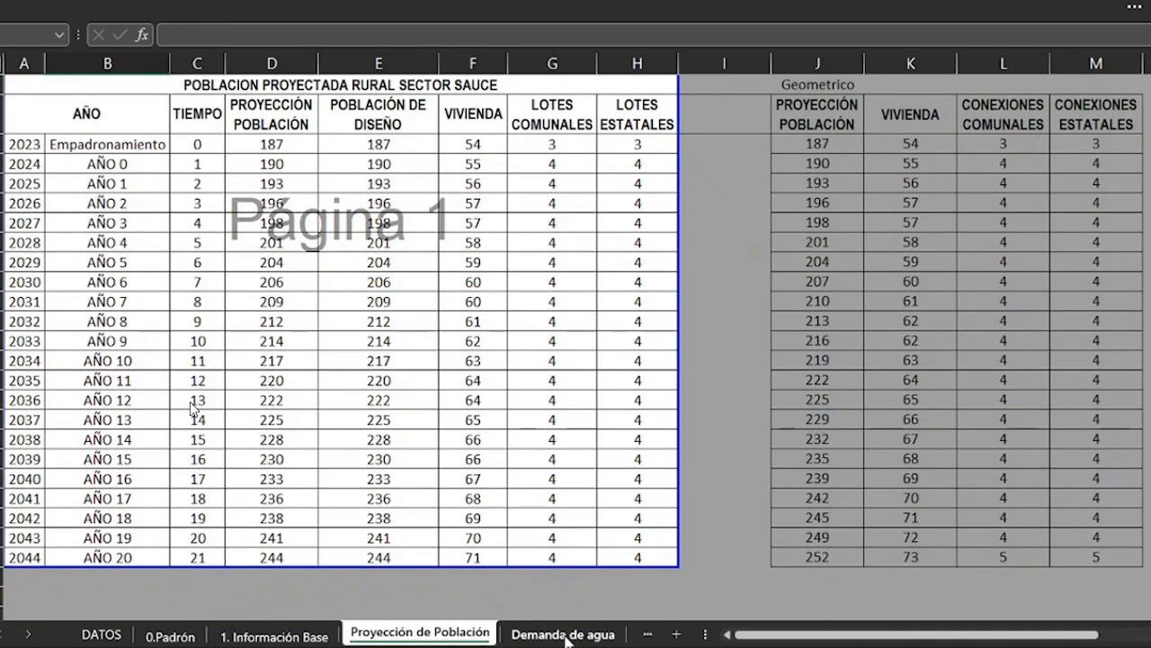
Step: Compare the population column of the water demand projection with the design population column in the population projection
{"action": "left_click", "coordinate": [564, 634]}
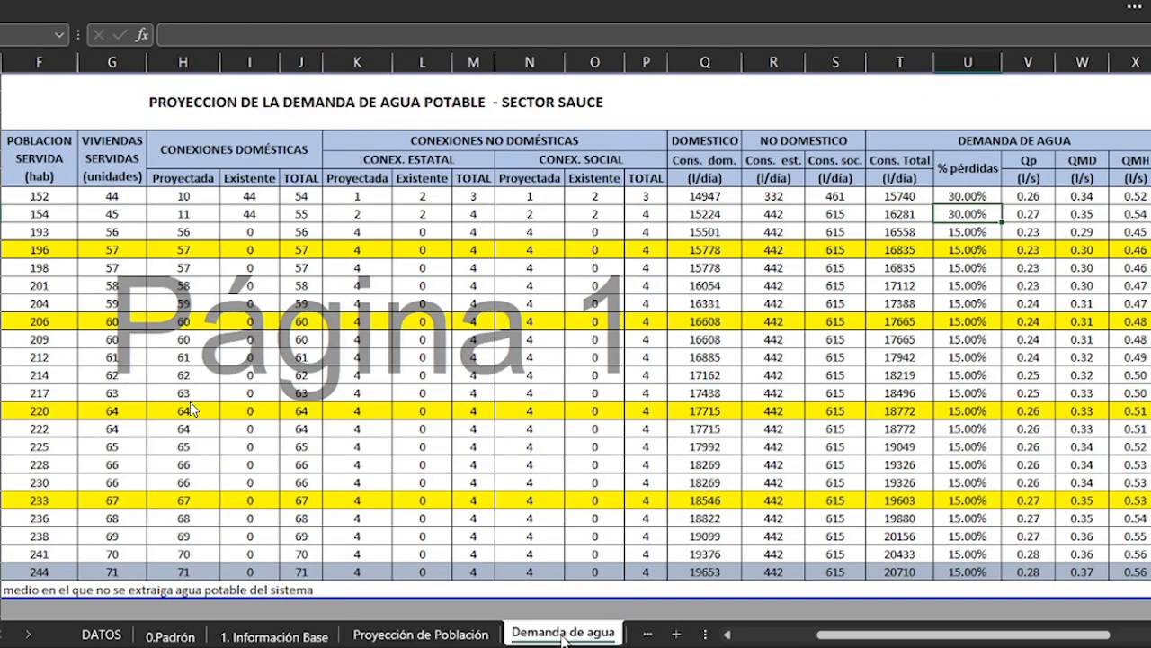
{"action": "left_click_drag", "start_coordinate": [889, 637], "coordinate": [749, 635]}
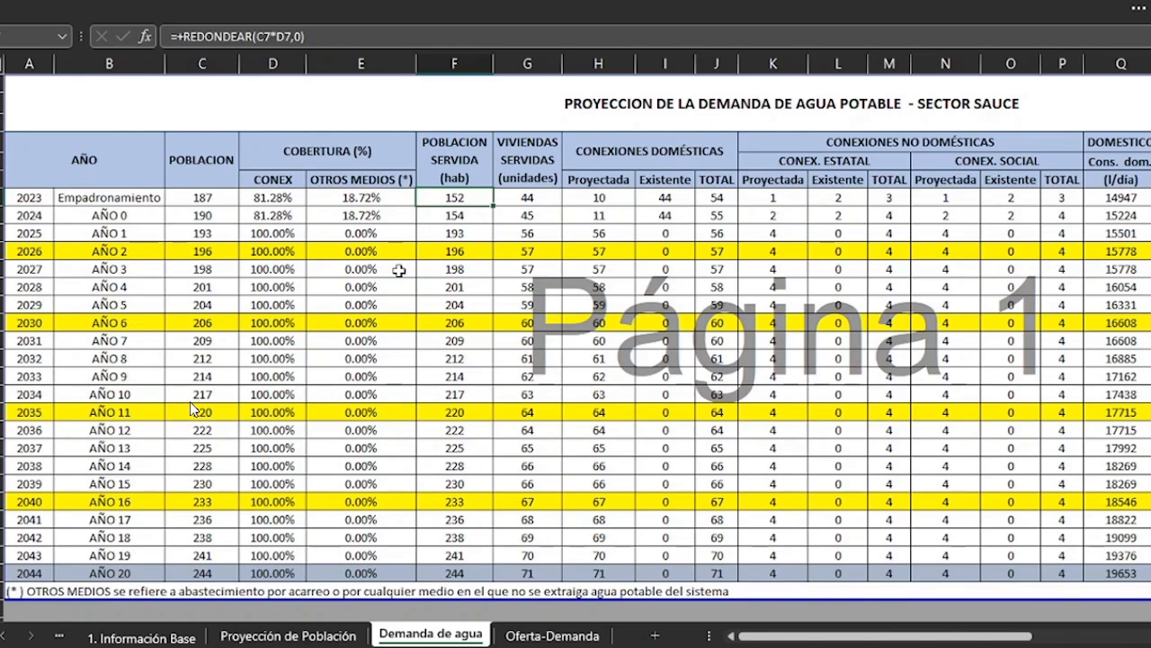
{"action": "left_click", "coordinate": [206, 197]}
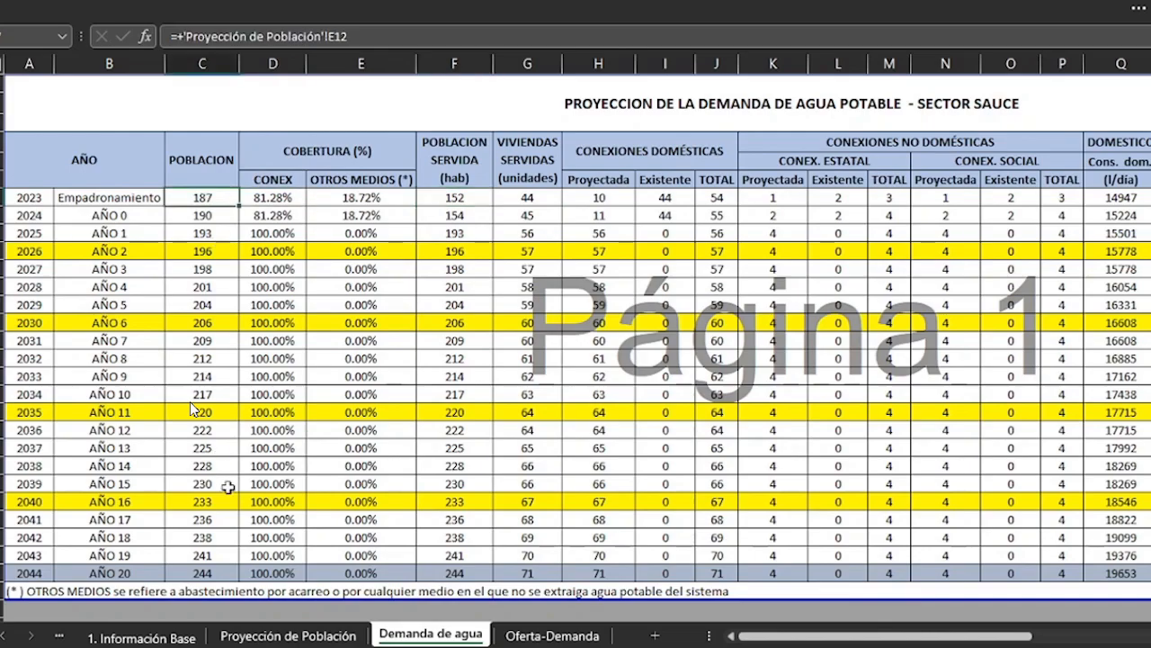
{"action": "left_click", "coordinate": [288, 636]}
{"action": "left_click_drag", "start_coordinate": [398, 148], "coordinate": [414, 558]}
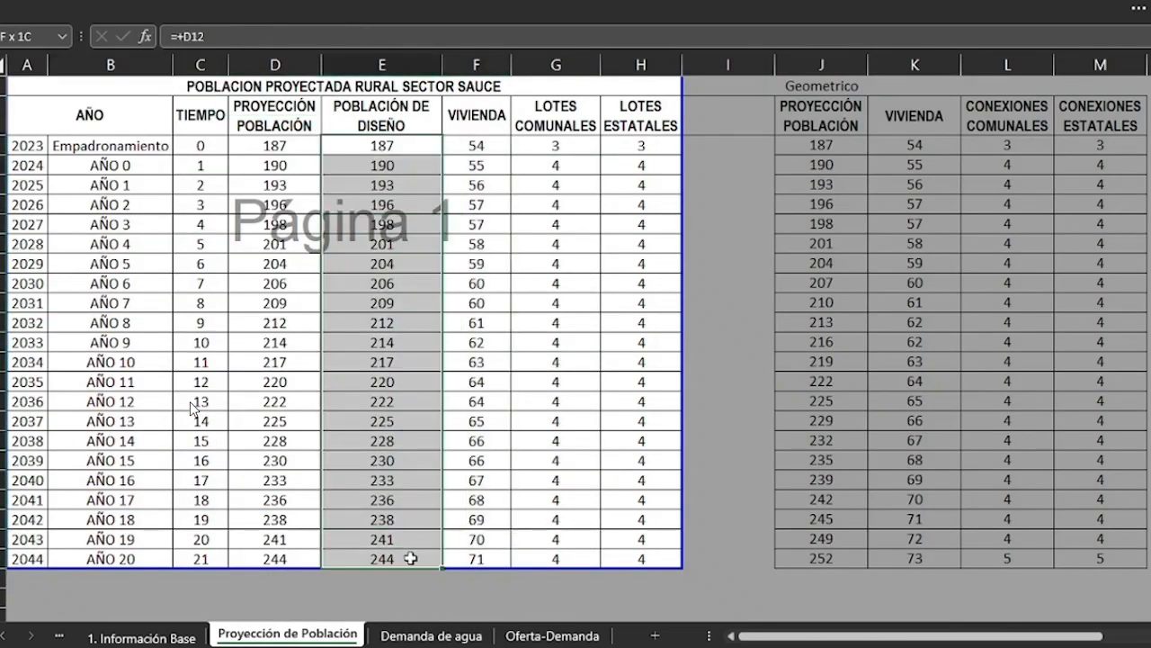
{"action": "left_click", "coordinate": [416, 597]}
{"action": "left_click", "coordinate": [423, 633]}
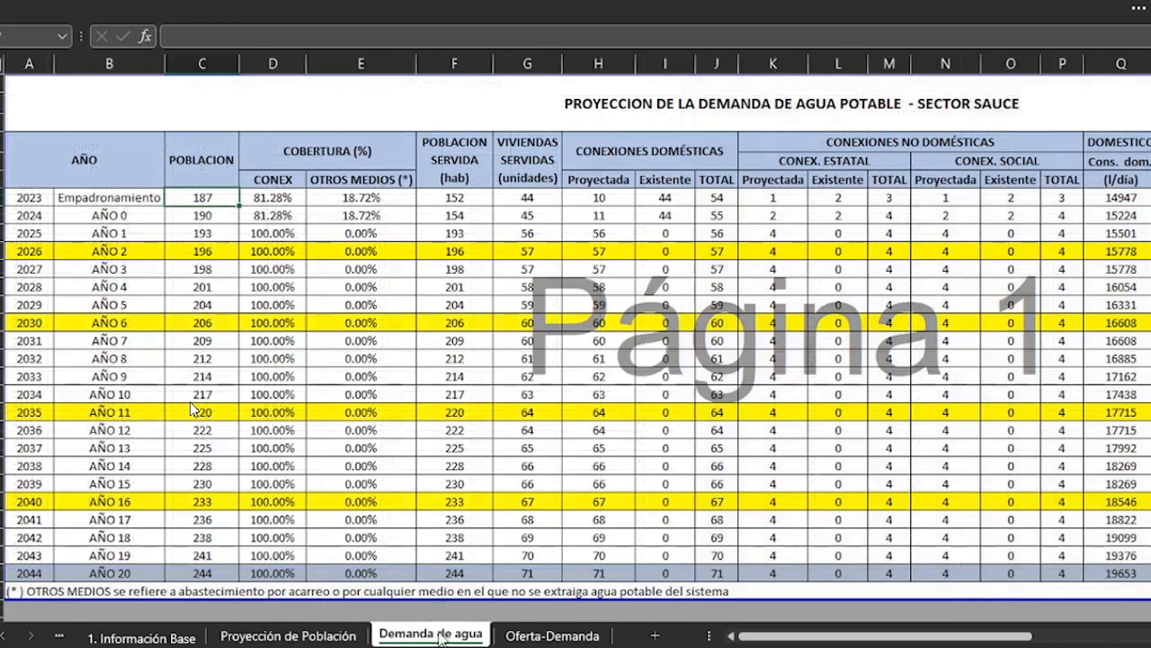
Step: Check the water coverage percentages by year in the base information against the water demand projection
{"action": "left_click", "coordinate": [58, 635]}
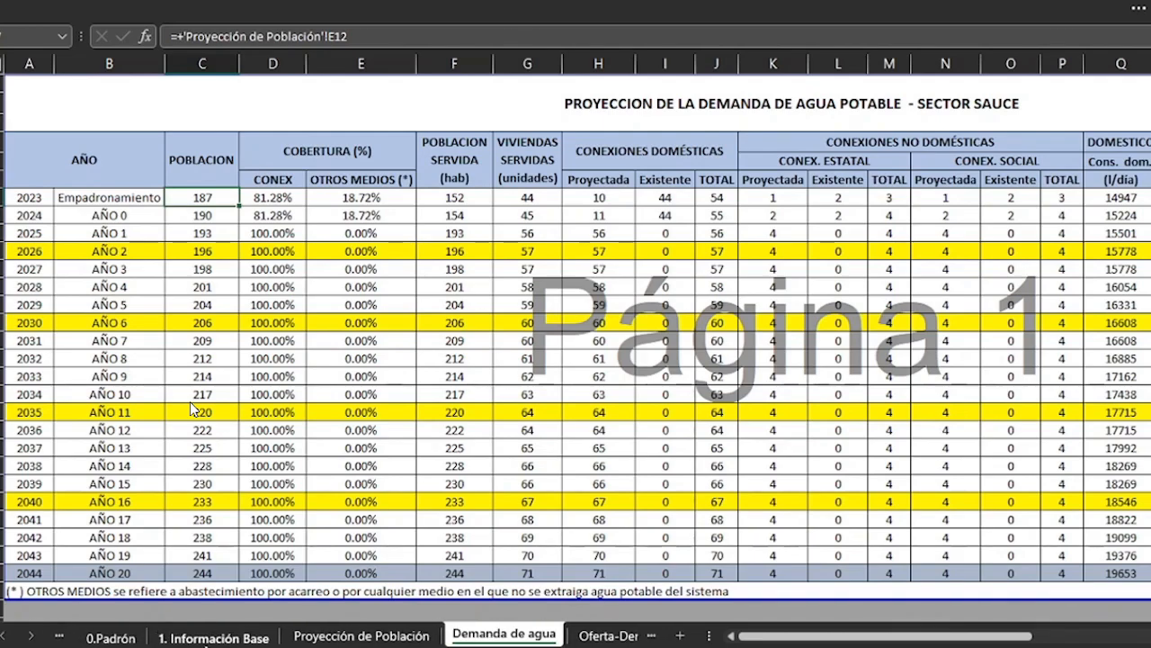
{"action": "left_click", "coordinate": [207, 636]}
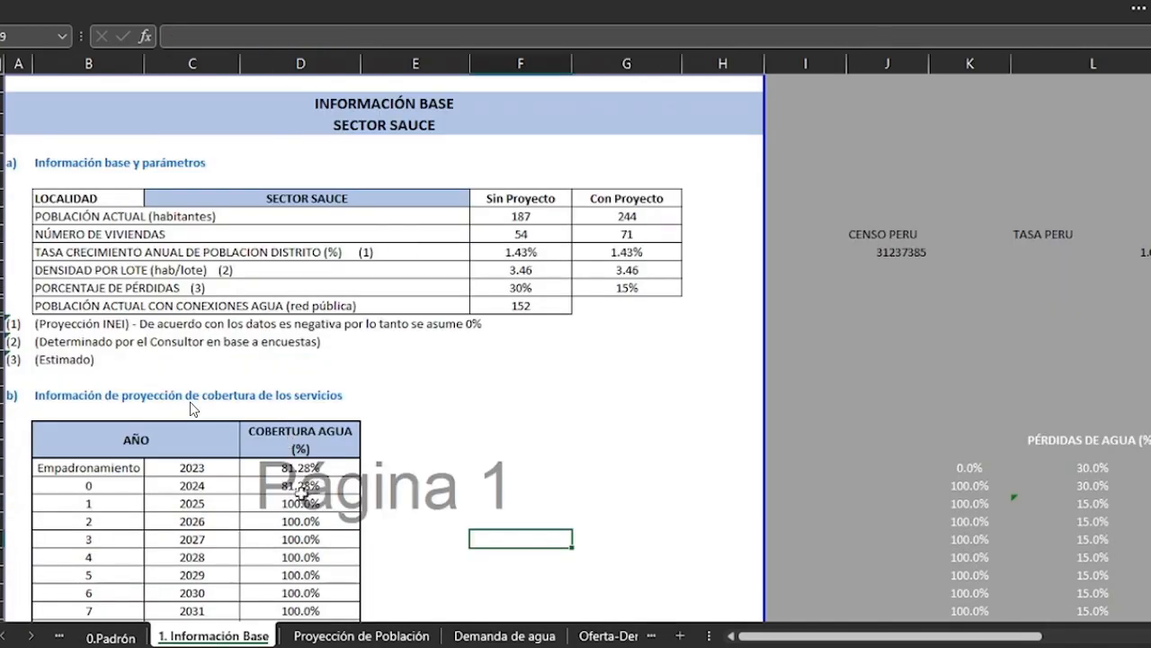
{"action": "scroll", "coordinate": [292, 486], "scroll_direction": "down", "scroll_amount": 2}
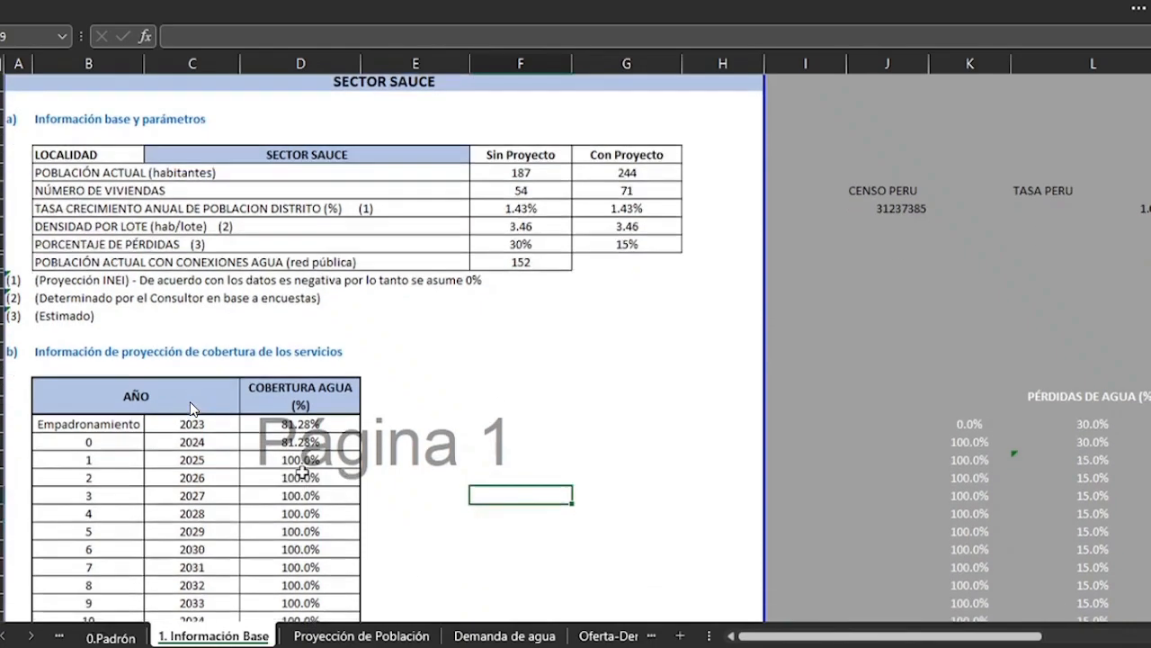
{"action": "scroll", "coordinate": [306, 499], "scroll_direction": "up", "scroll_amount": 2}
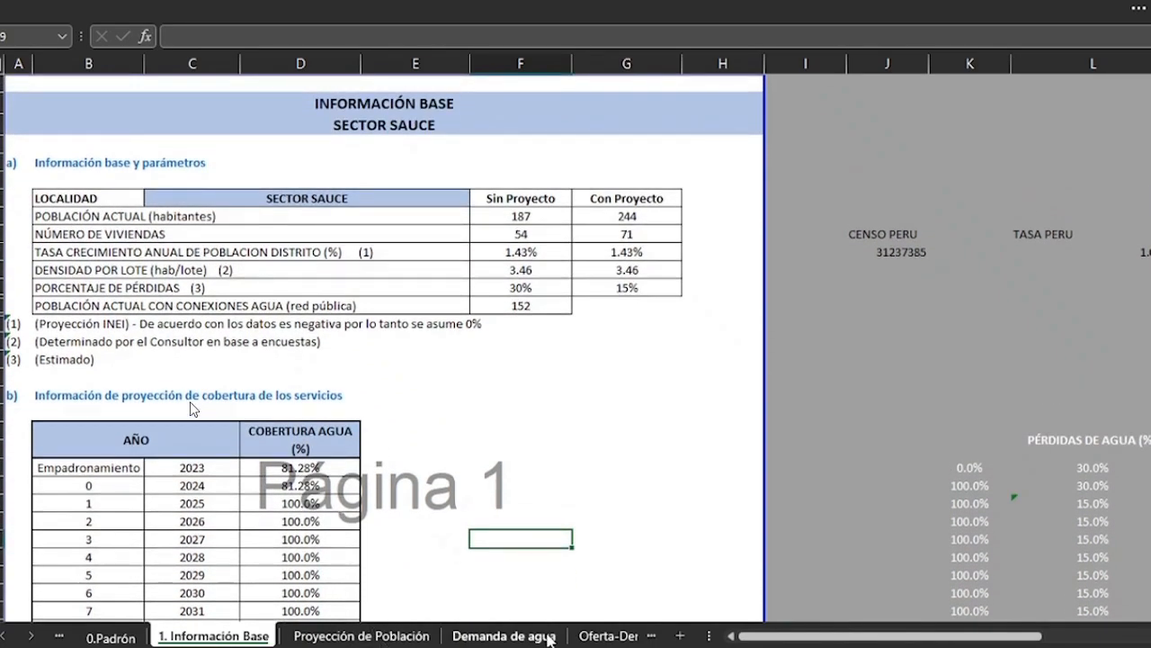
{"action": "left_click", "coordinate": [504, 635]}
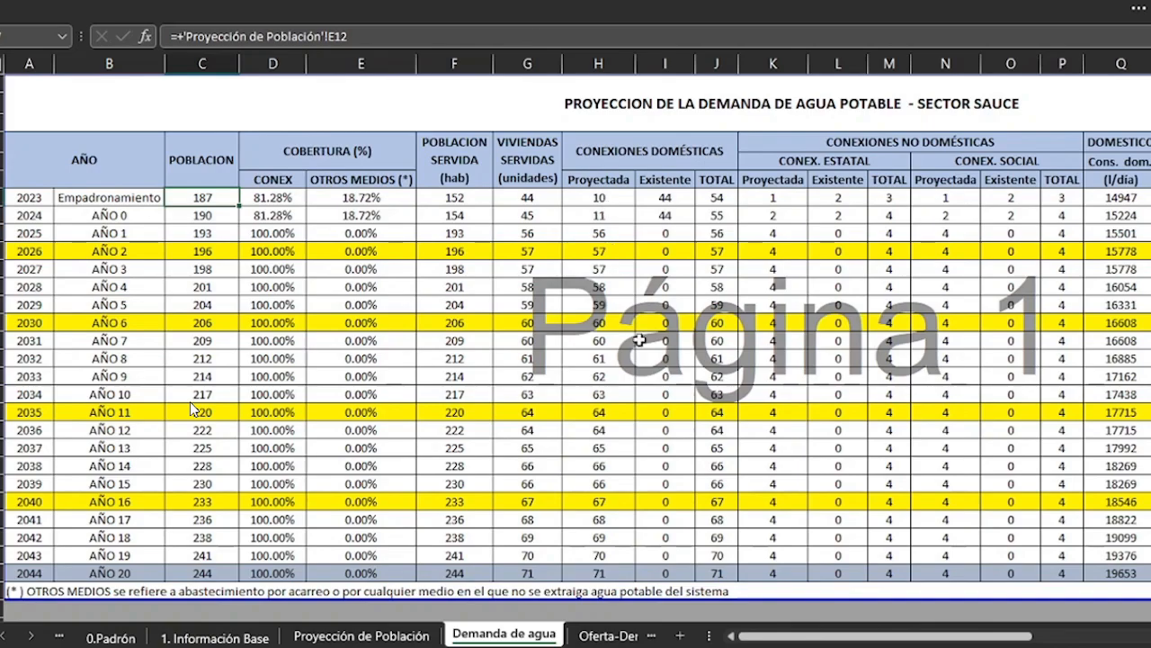
Step: Inspect the existing domestic connections for 2023 and 2024 and the formula behind the 2023 domestic total
{"action": "left_click_drag", "start_coordinate": [826, 637], "coordinate": [899, 637]}
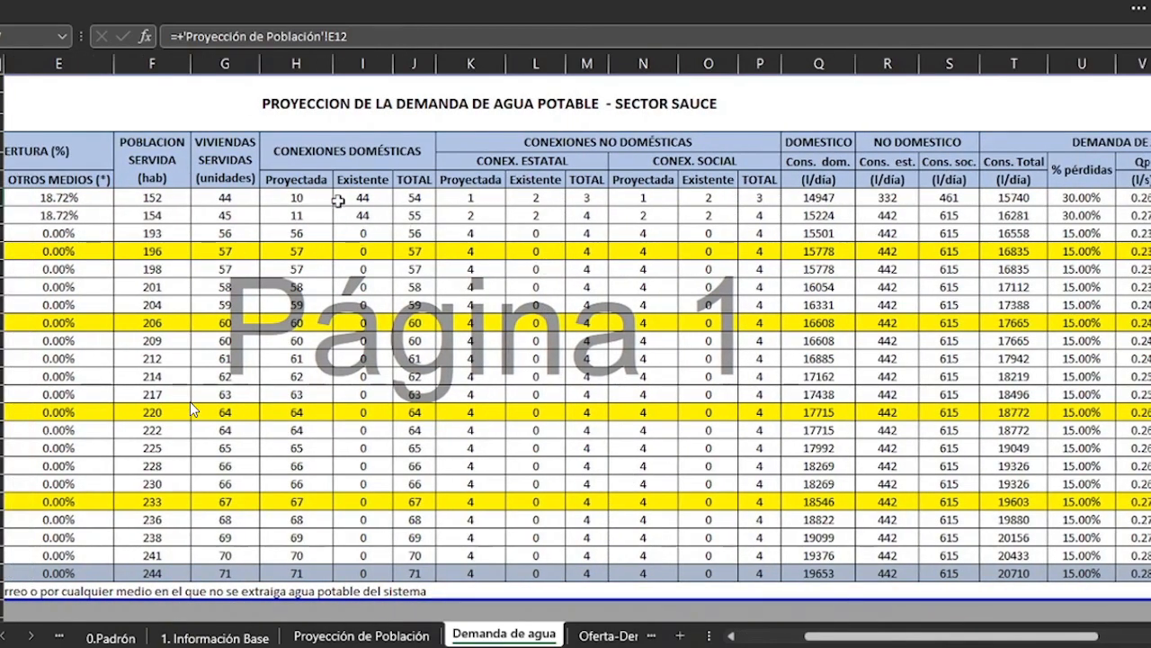
{"action": "left_click", "coordinate": [369, 197]}
{"action": "left_click_drag", "start_coordinate": [392, 206], "coordinate": [368, 216]}
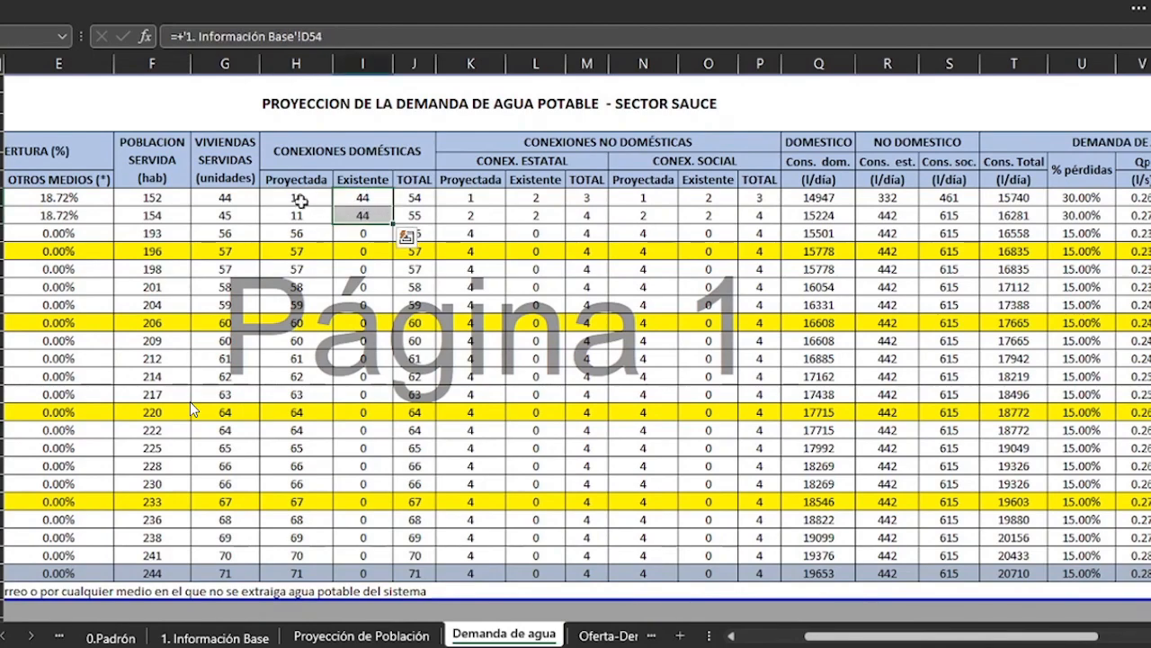
{"action": "left_click", "coordinate": [414, 196]}
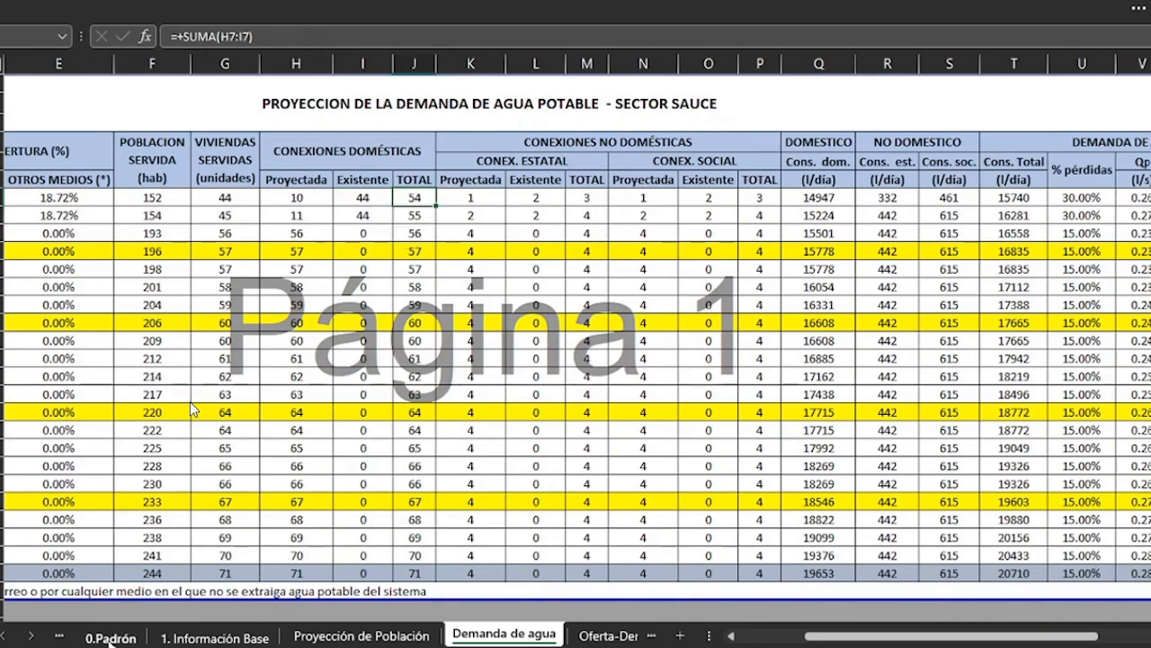
Step: Check the number of inhabited lots in the register's data summary against the total domestic connections
{"action": "left_click", "coordinate": [109, 637]}
{"action": "scroll", "coordinate": [216, 544], "scroll_direction": "down", "scroll_amount": 5}
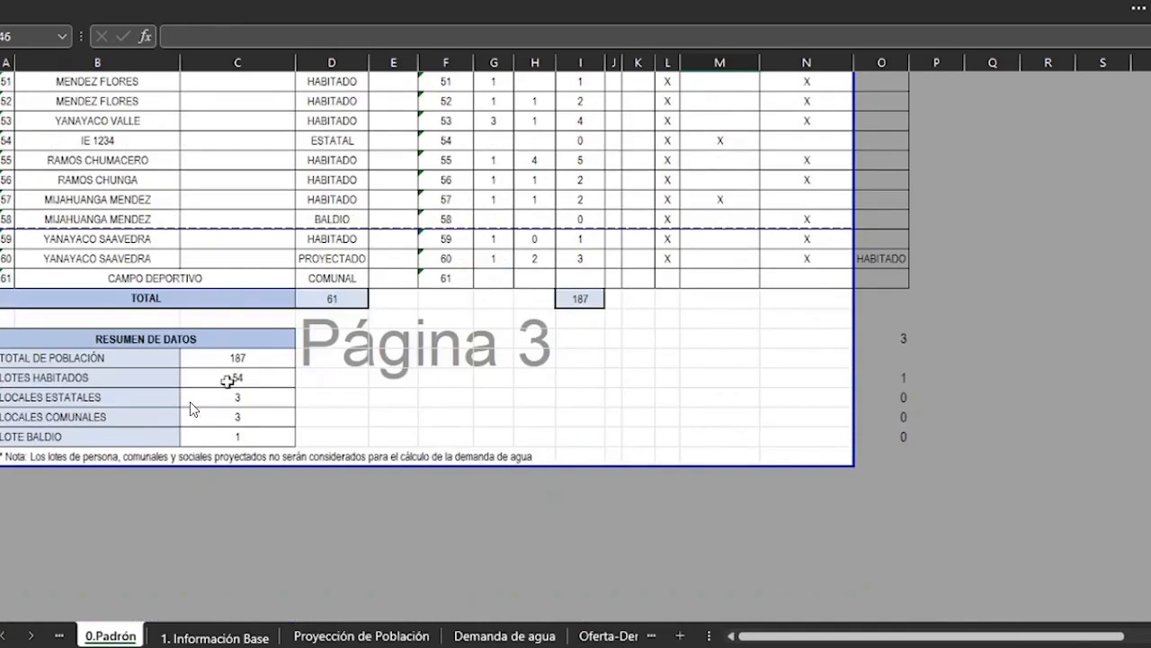
{"action": "left_click", "coordinate": [227, 381]}
{"action": "left_click", "coordinate": [446, 535]}
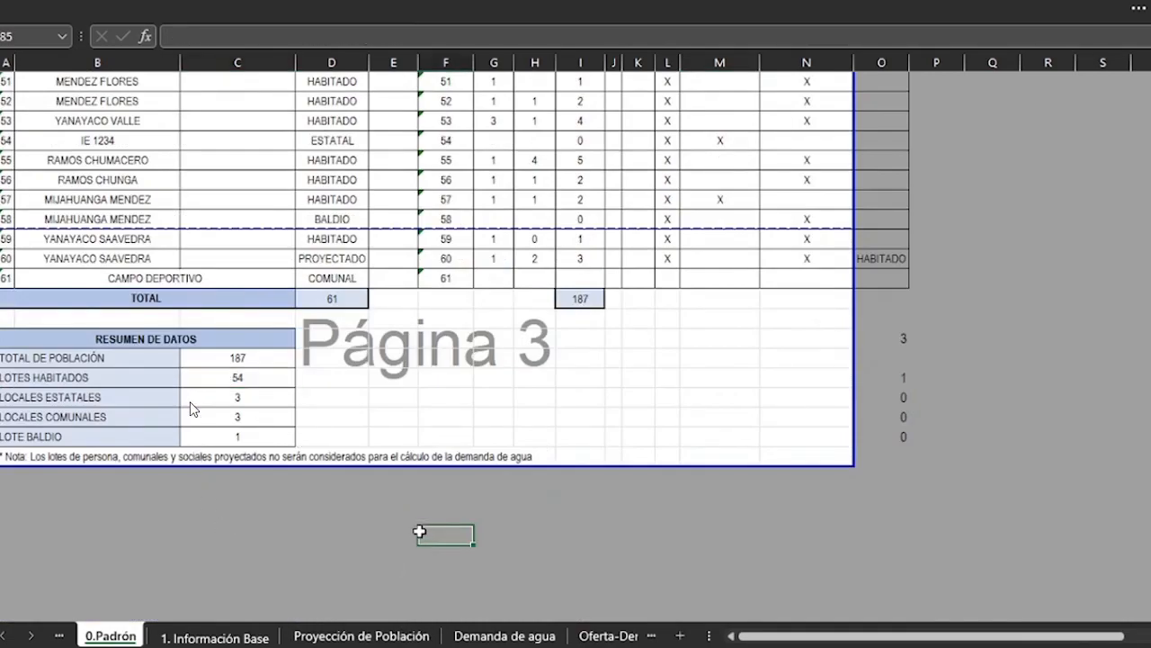
Step: Review the consumption columns of the water demand projection and the unit consumption per connection by category in the base information
{"action": "left_click", "coordinate": [393, 641]}
{"action": "left_click", "coordinate": [504, 635]}
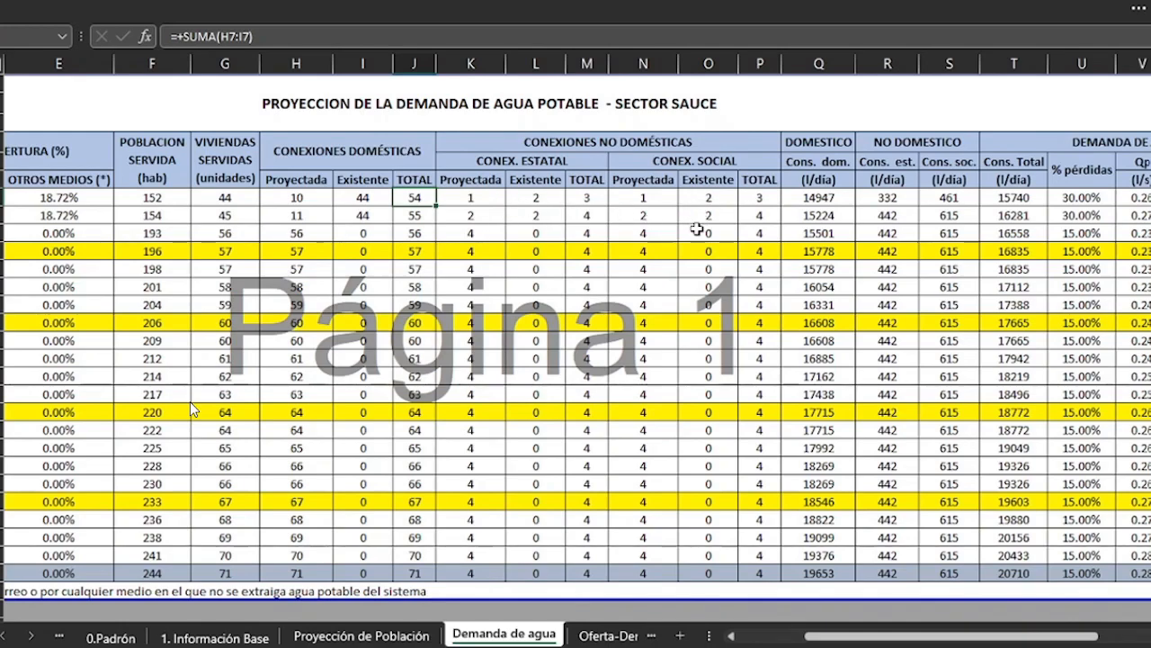
{"action": "left_click_drag", "start_coordinate": [844, 636], "coordinate": [878, 637]}
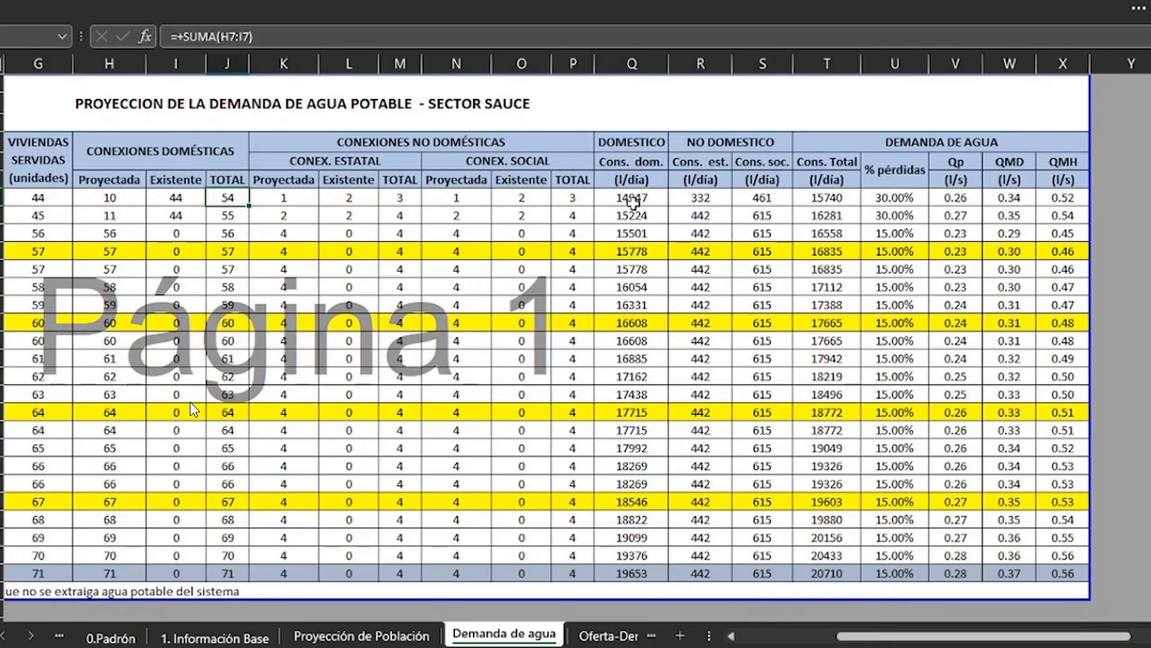
{"action": "left_click", "coordinate": [214, 639]}
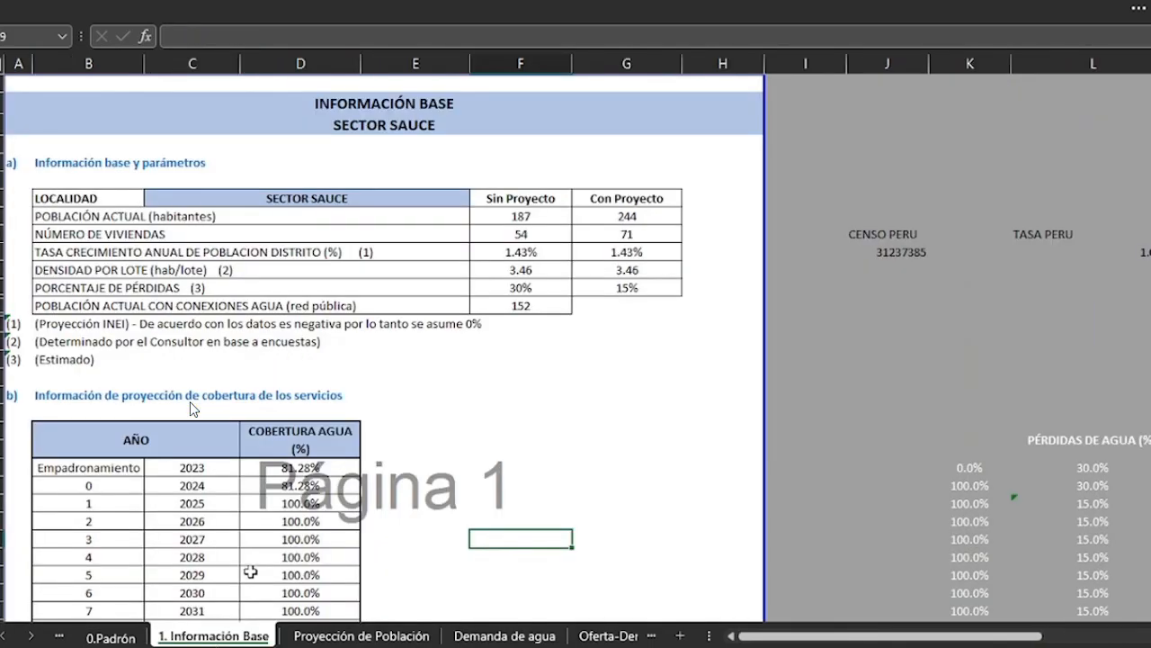
{"action": "scroll", "coordinate": [262, 516], "scroll_direction": "down", "scroll_amount": 15}
{"action": "scroll", "coordinate": [262, 516], "scroll_direction": "down", "scroll_amount": 20}
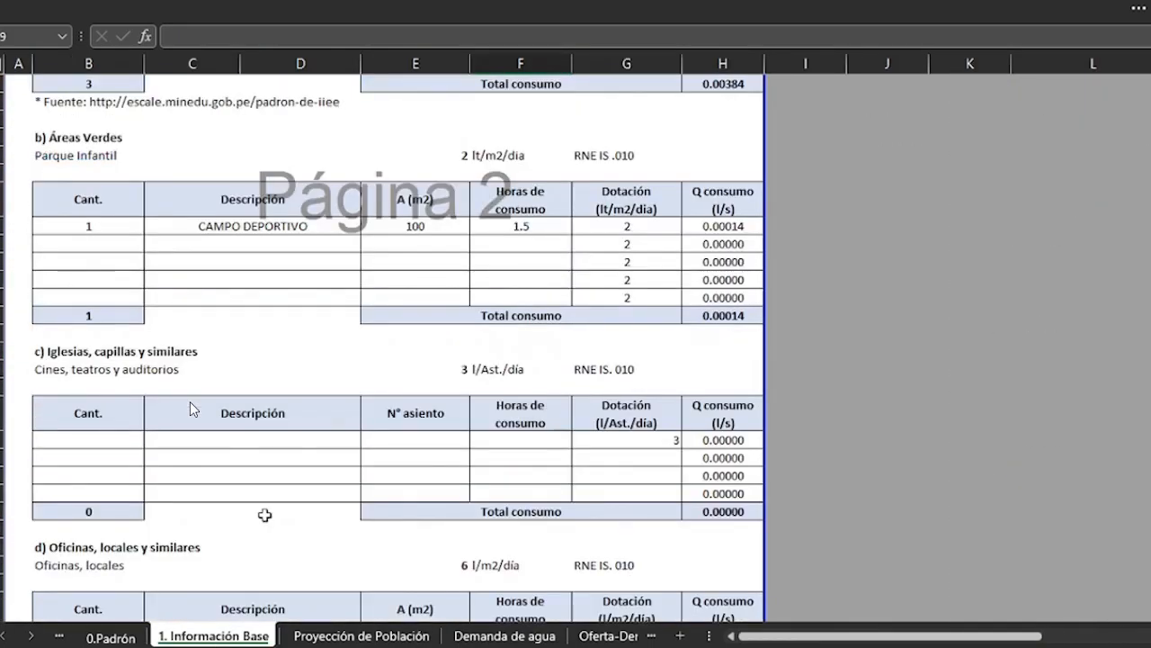
{"action": "scroll", "coordinate": [270, 510], "scroll_direction": "down", "scroll_amount": 3}
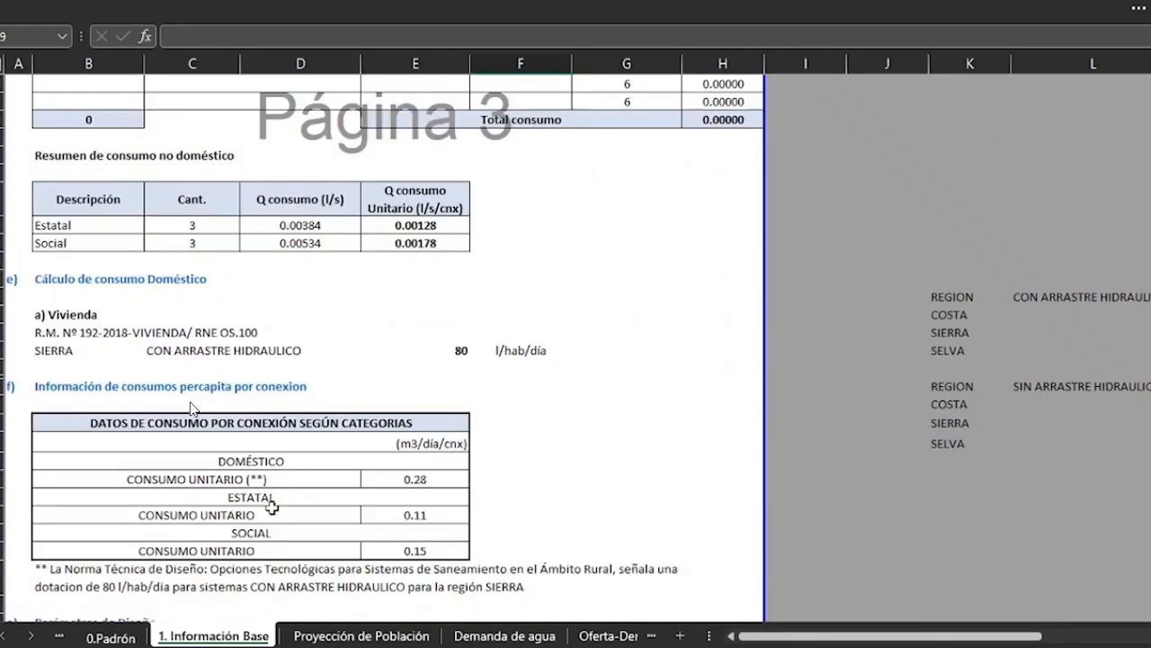
{"action": "scroll", "coordinate": [265, 509], "scroll_direction": "down", "scroll_amount": 3}
{"action": "left_click_drag", "start_coordinate": [50, 314], "coordinate": [324, 441]}
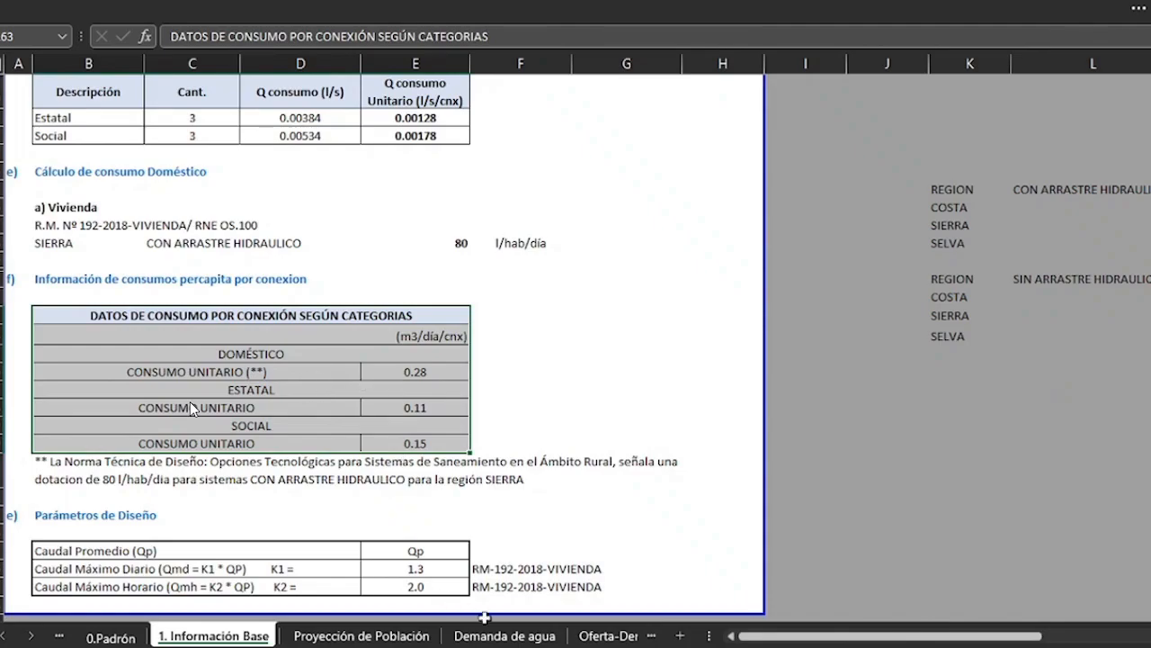
Step: Inspect the formula behind the 2023 domestic consumption and trace it to the domestic unit consumption in the base information
{"action": "left_click", "coordinate": [500, 635]}
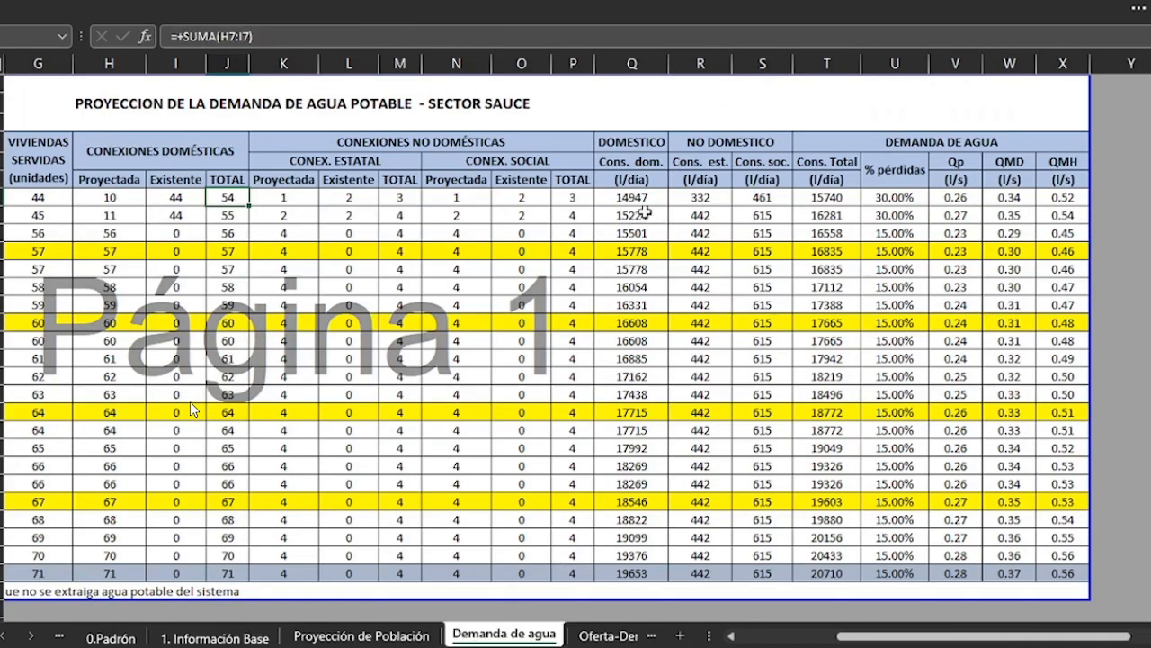
{"action": "left_click", "coordinate": [633, 198]}
{"action": "left_click", "coordinate": [373, 35]}
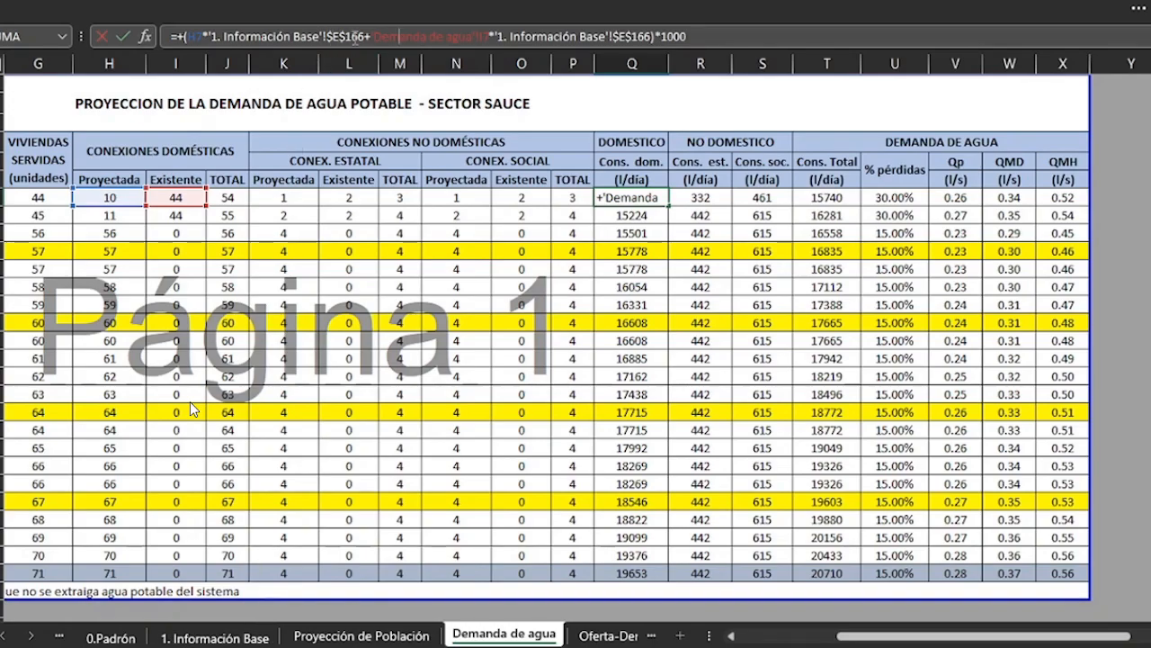
{"action": "left_click", "coordinate": [220, 637]}
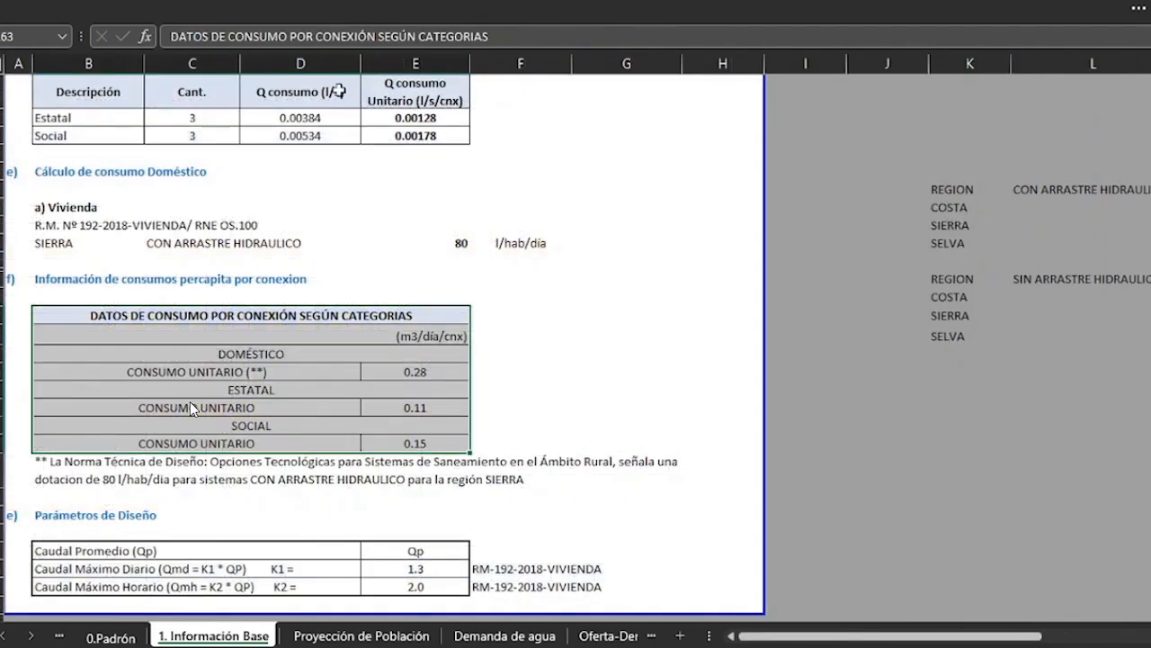
{"action": "left_click", "coordinate": [3, 371]}
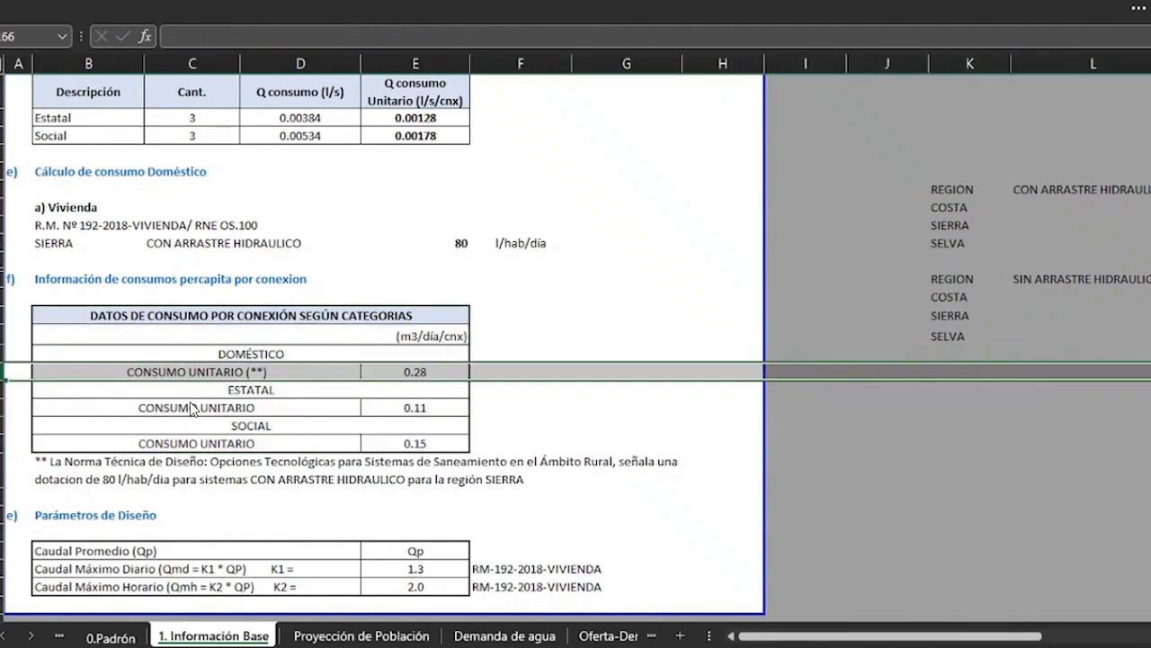
{"action": "left_click", "coordinate": [401, 370]}
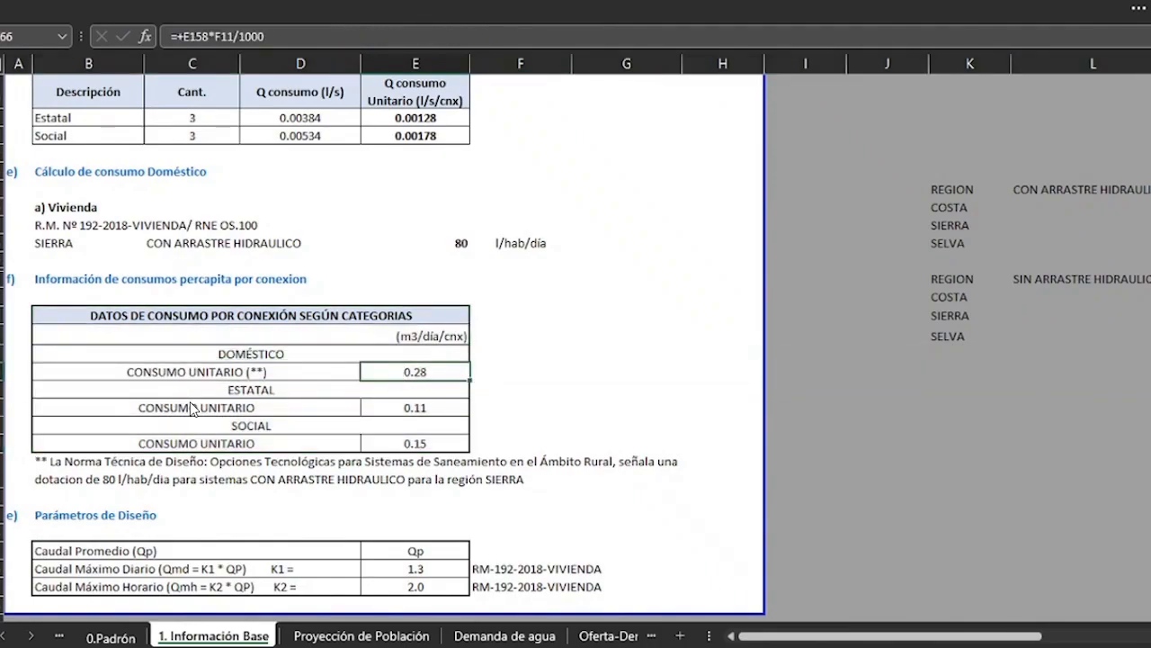
{"action": "left_click", "coordinate": [608, 636]}
{"action": "key", "text": "ctrl+Page_Up"}
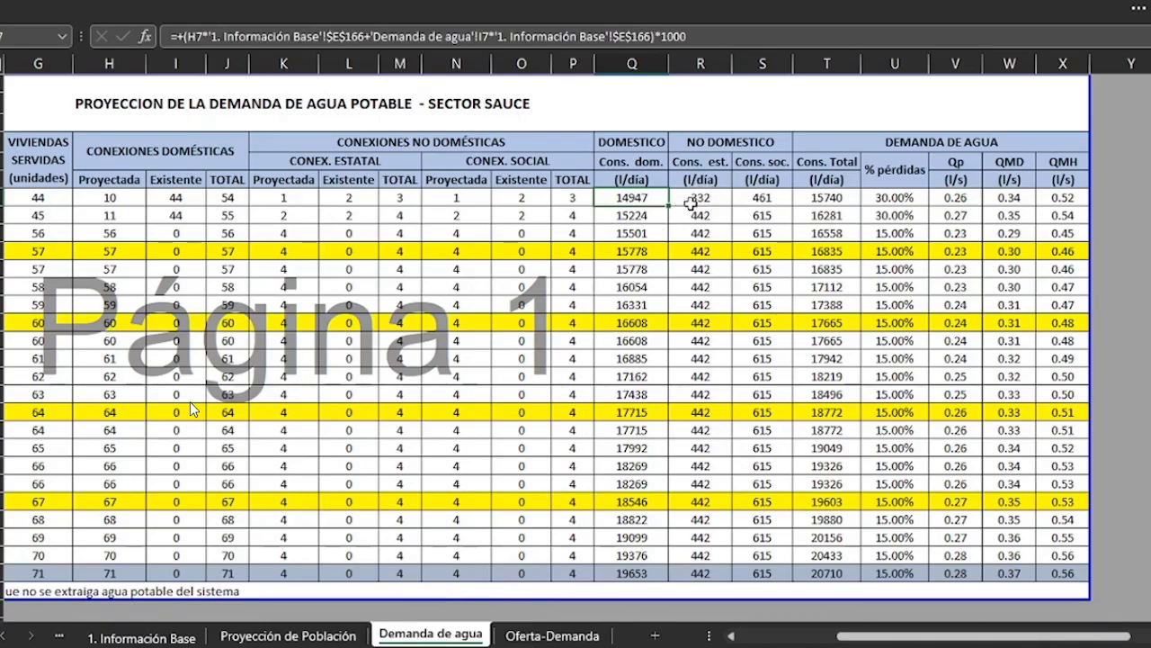
Step: Compare the unit consumption table with the domestic, state and social consumption columns of the water demand projection
{"action": "left_click", "coordinate": [141, 636]}
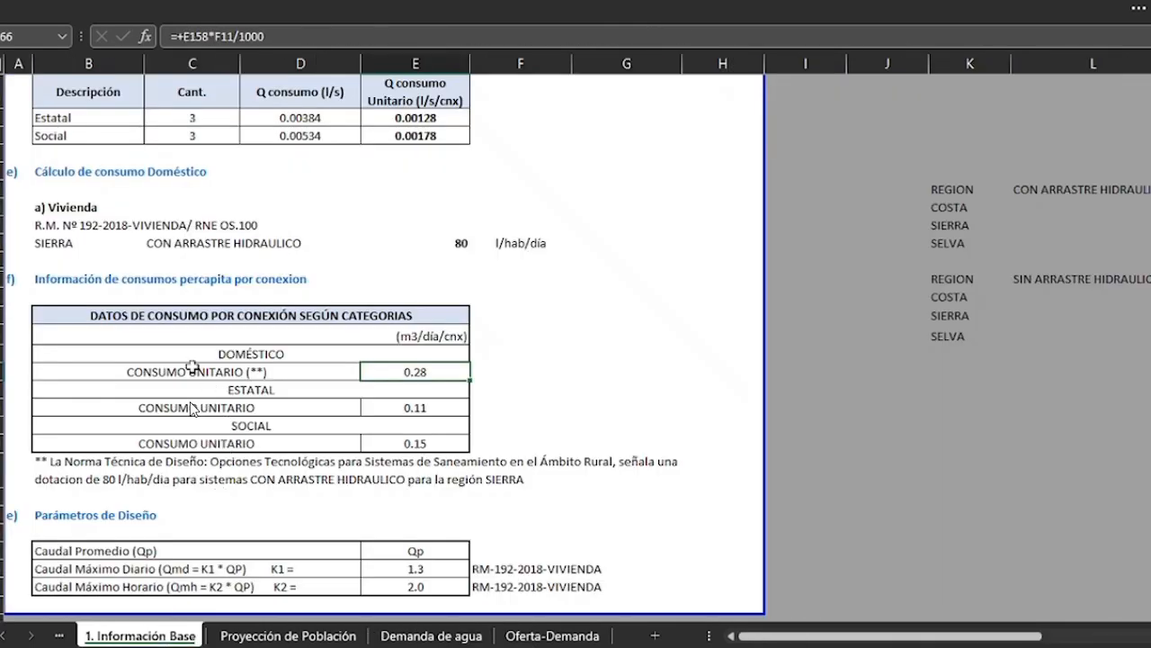
{"action": "left_click_drag", "start_coordinate": [140, 319], "coordinate": [365, 441]}
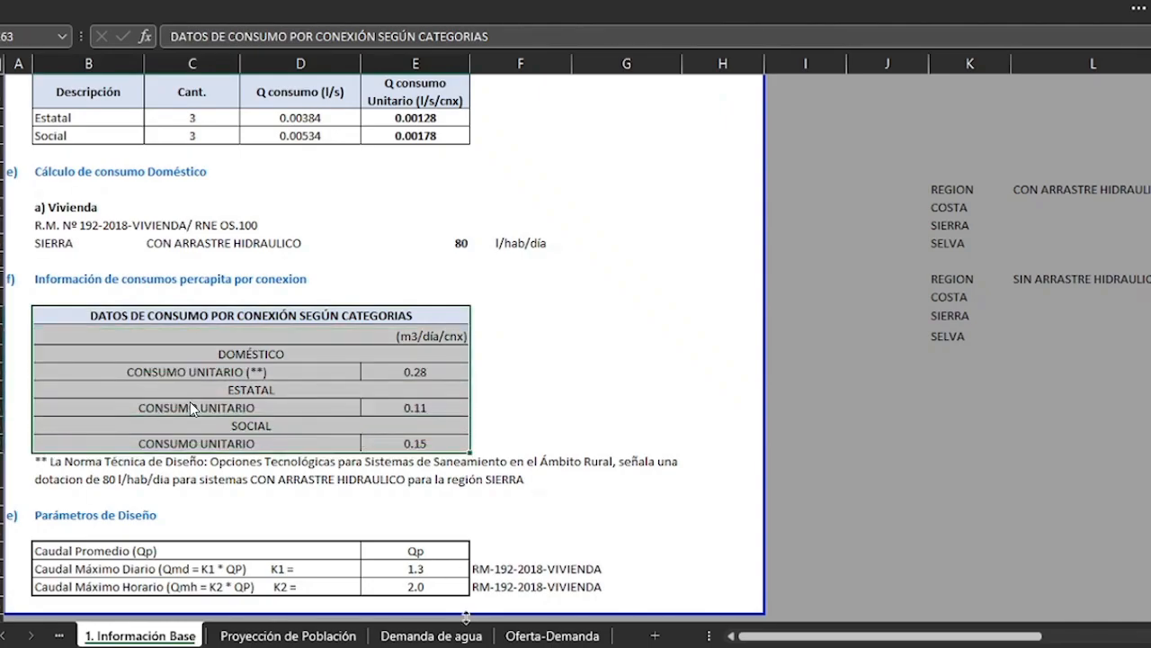
{"action": "left_click", "coordinate": [430, 635]}
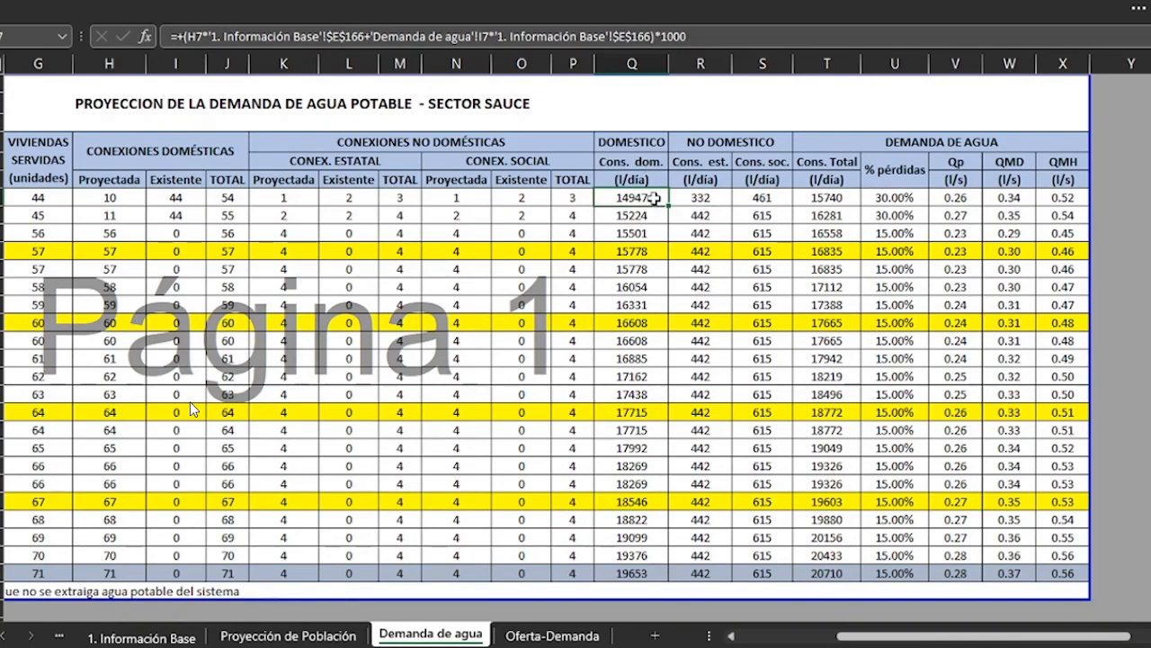
{"action": "left_click_drag", "start_coordinate": [650, 198], "coordinate": [651, 573]}
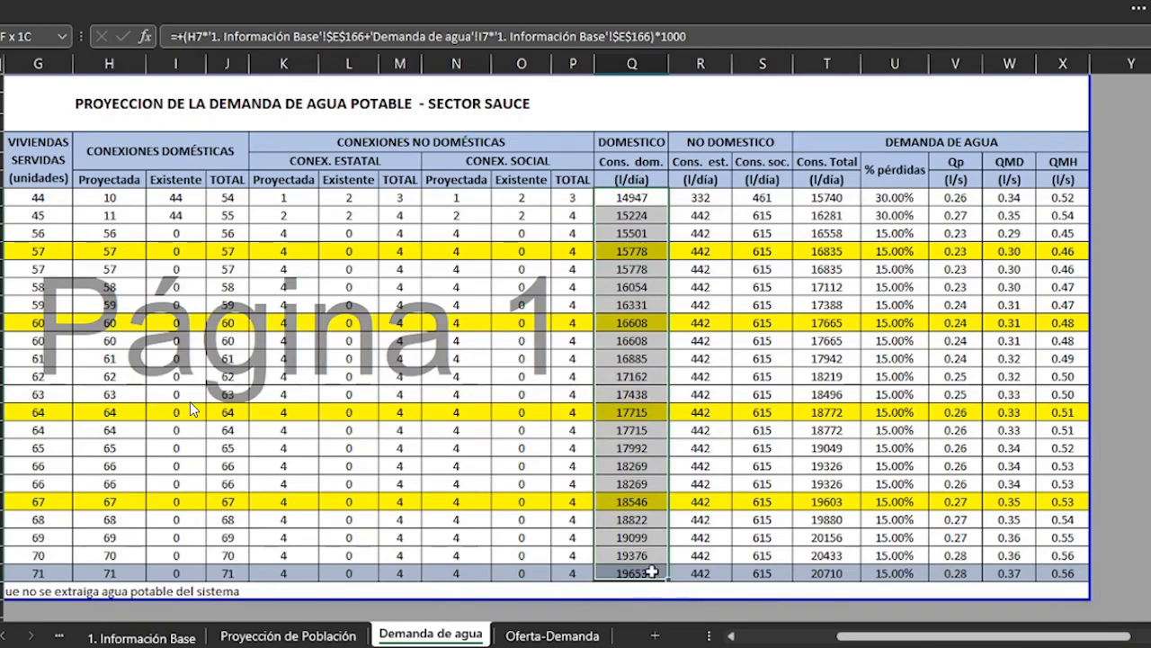
{"action": "left_click_drag", "start_coordinate": [705, 197], "coordinate": [746, 594]}
{"action": "left_click_drag", "start_coordinate": [786, 202], "coordinate": [780, 576]}
{"action": "left_click", "coordinate": [790, 100]}
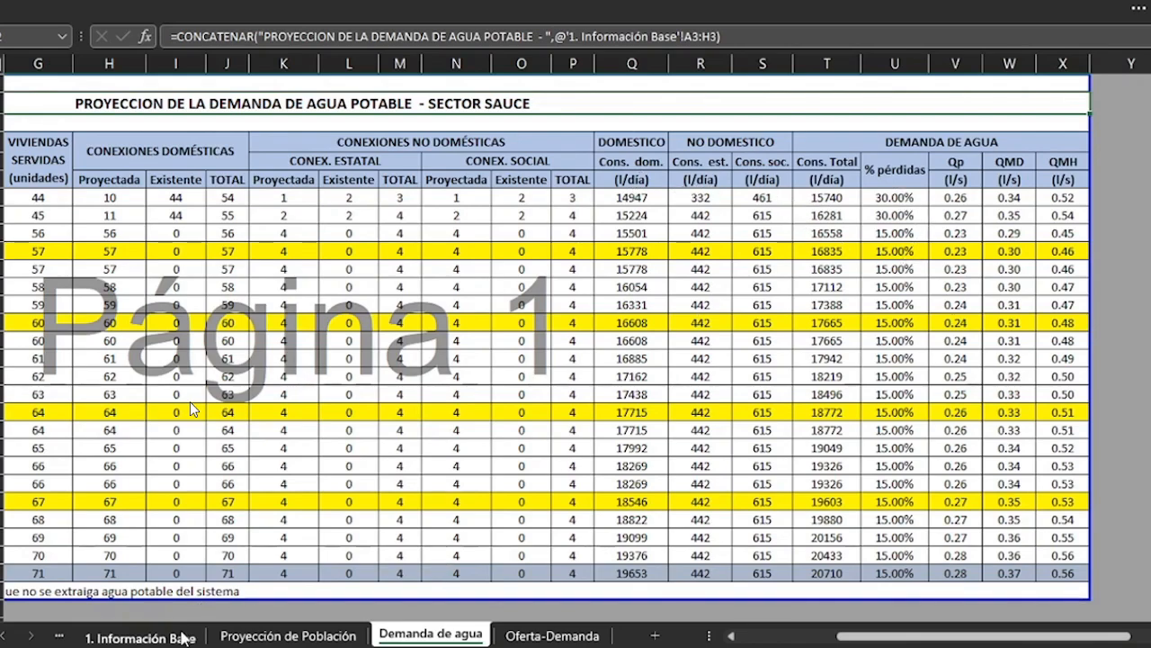
Step: Check the loss percentages in the base information against those for 2023 and 2024 in the water demand projection
{"action": "left_click", "coordinate": [176, 635]}
{"action": "scroll", "coordinate": [451, 352], "scroll_direction": "up", "scroll_amount": 20}
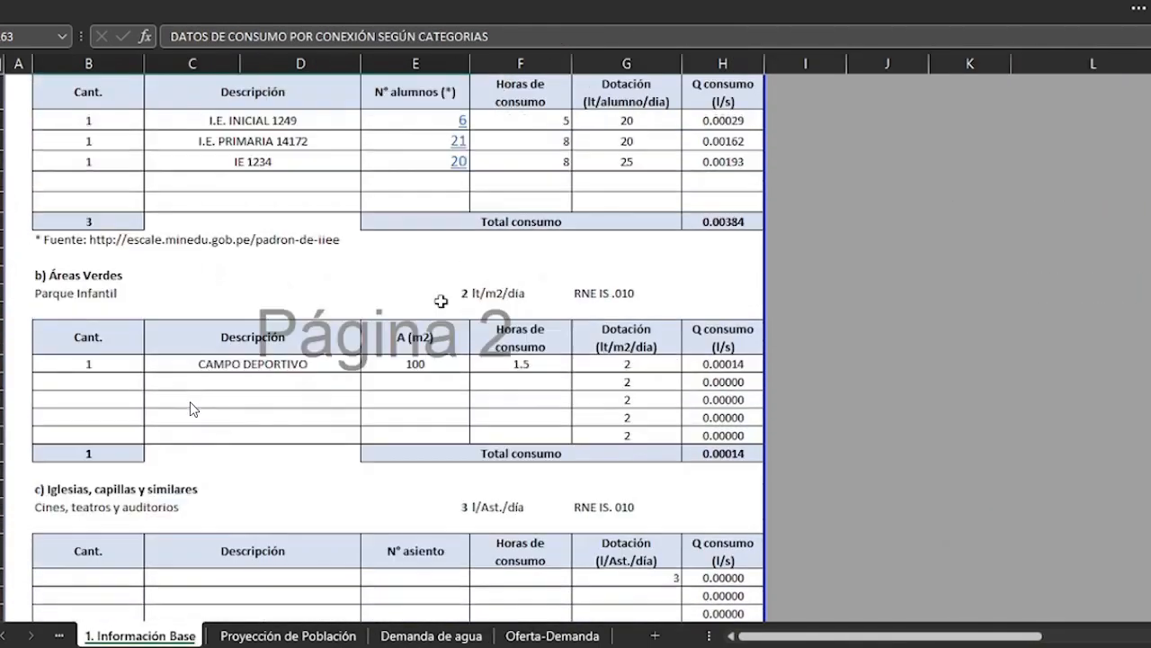
{"action": "scroll", "coordinate": [426, 294], "scroll_direction": "up", "scroll_amount": 15}
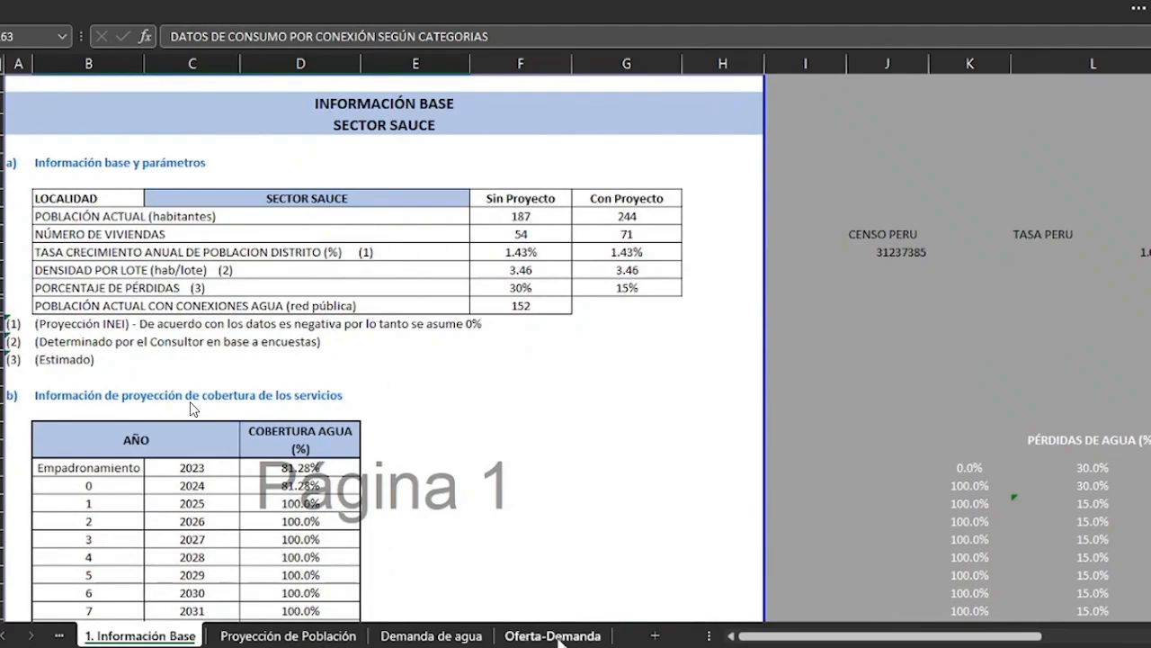
{"action": "left_click", "coordinate": [552, 635]}
{"action": "left_click", "coordinate": [431, 635]}
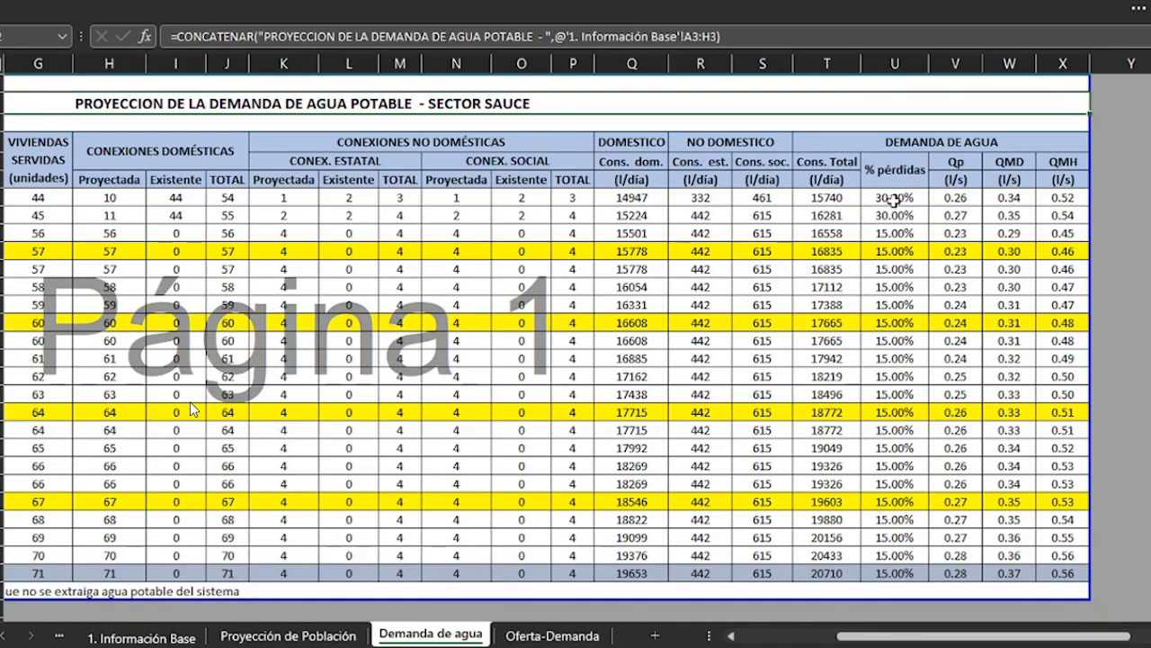
{"action": "left_click_drag", "start_coordinate": [894, 200], "coordinate": [897, 221]}
{"action": "left_click", "coordinate": [774, 111]}
{"action": "left_click", "coordinate": [862, 123]}
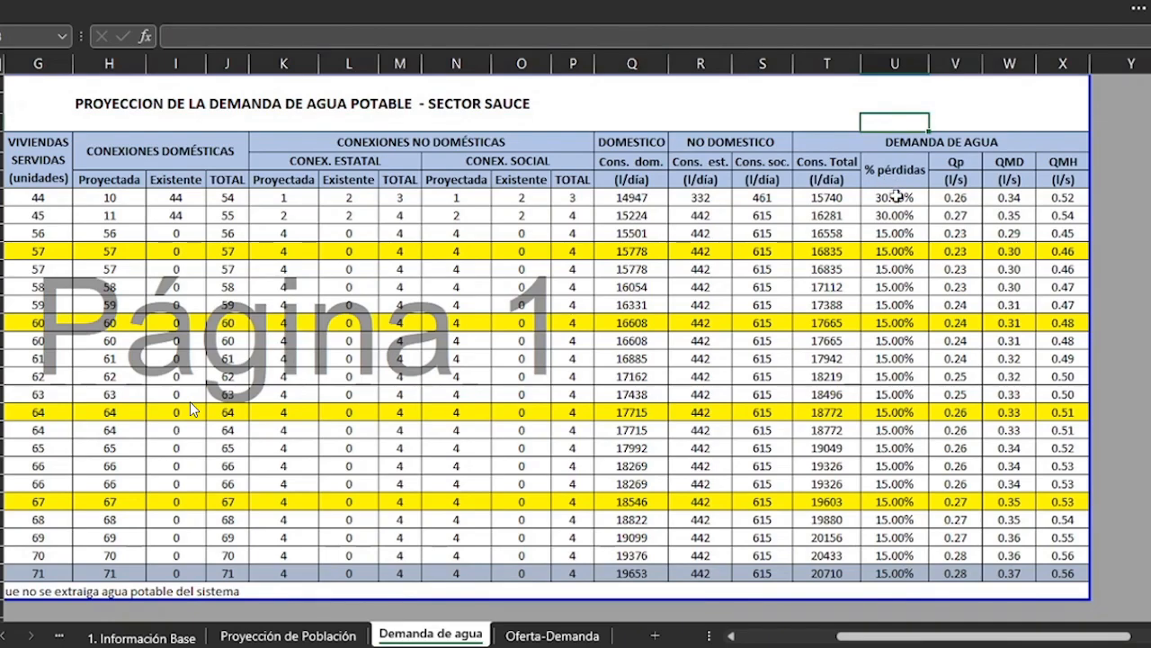
Step: Try a loss percentage of 0 for 2023 directly in the water demand projection, and undo it
{"action": "left_click", "coordinate": [902, 198]}
{"action": "type", "text": "0"}
{"action": "key", "text": "Return"}
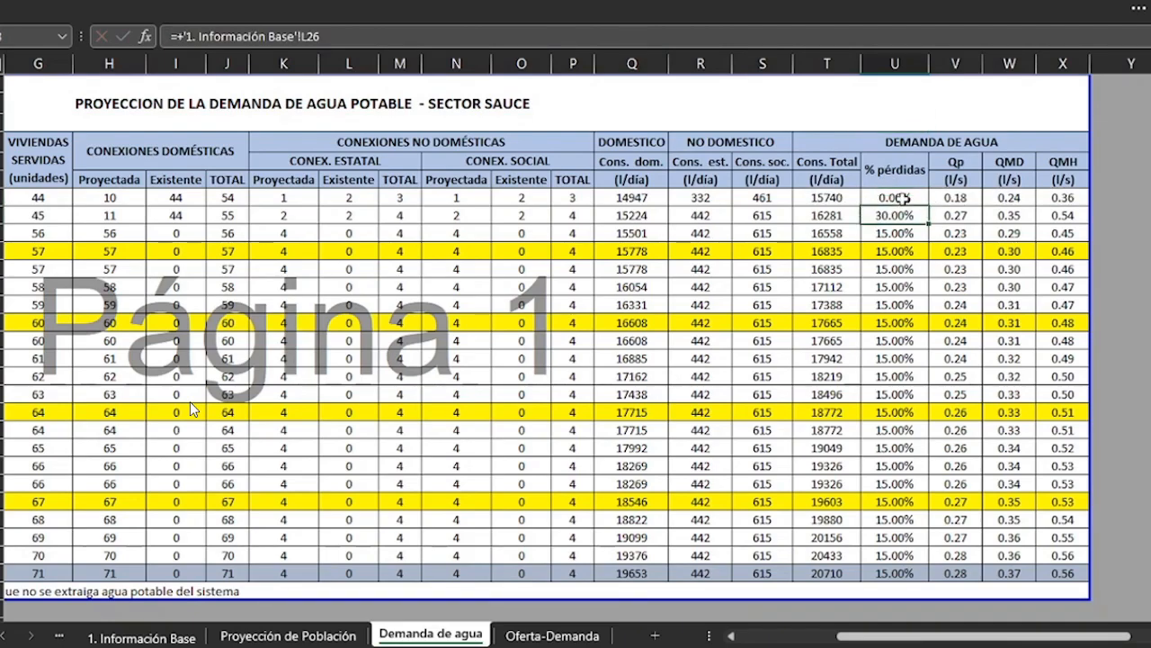
{"action": "key", "text": "ctrl+z"}
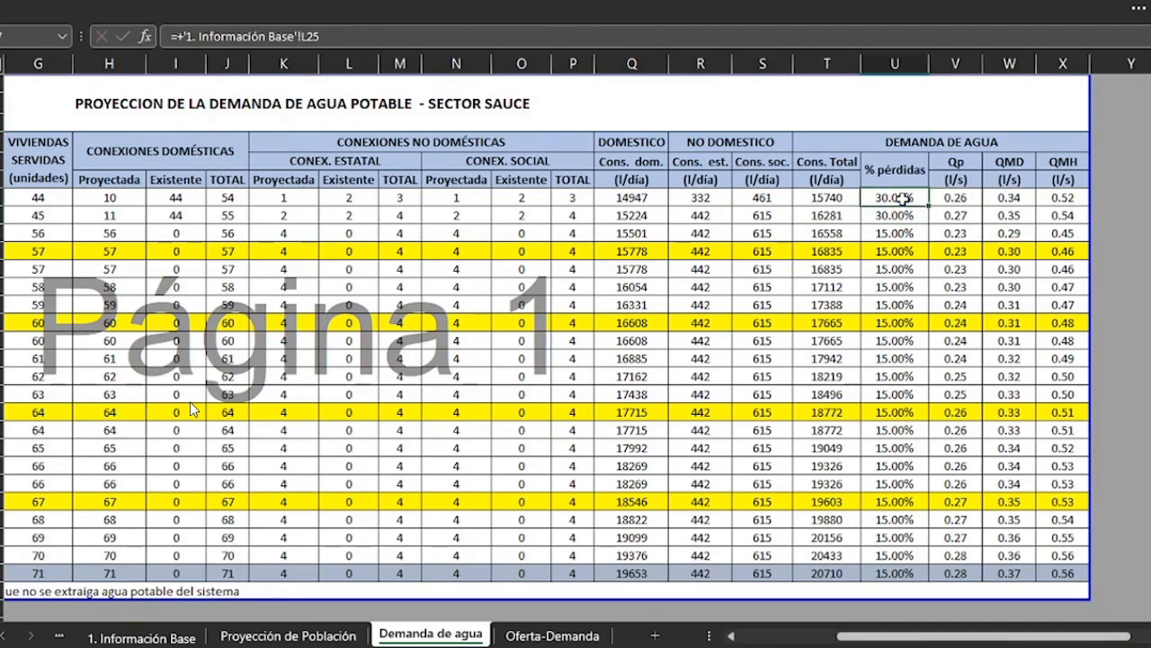
Step: Set the loss percentages without and with project to 0% in the base information and check the water demand projection
{"action": "left_click", "coordinate": [142, 637]}
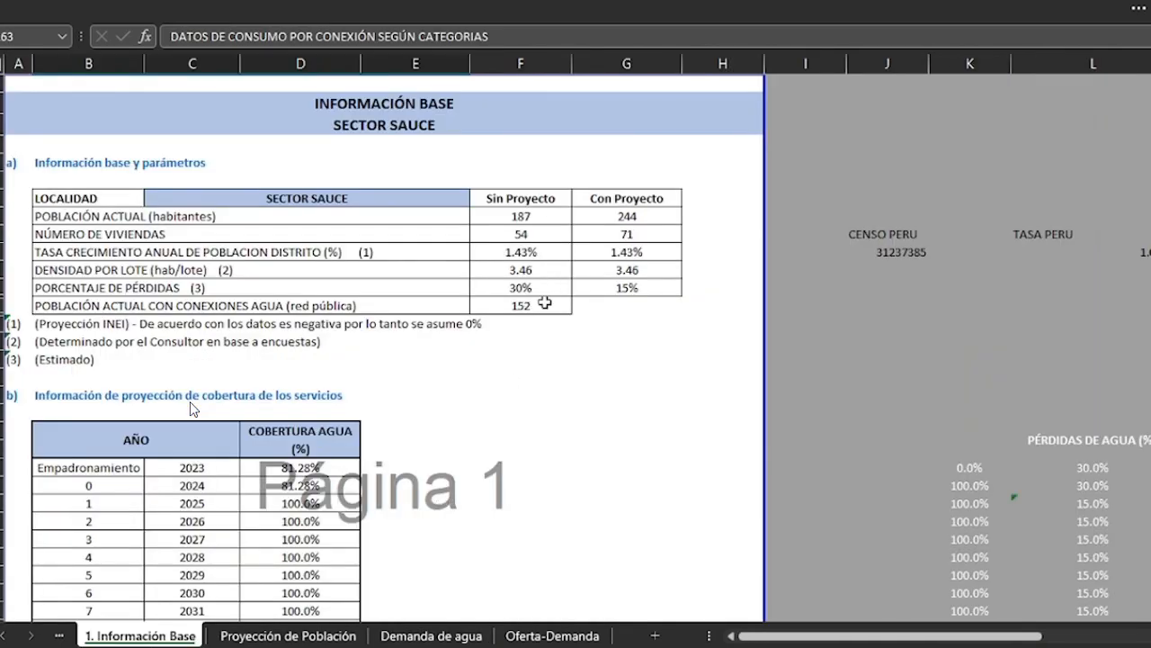
{"action": "left_click", "coordinate": [540, 288]}
{"action": "type", "text": "0"}
{"action": "key", "text": "Tab"}
{"action": "type", "text": "0"}
{"action": "key", "text": "Tab"}
{"action": "left_click", "coordinate": [432, 636]}
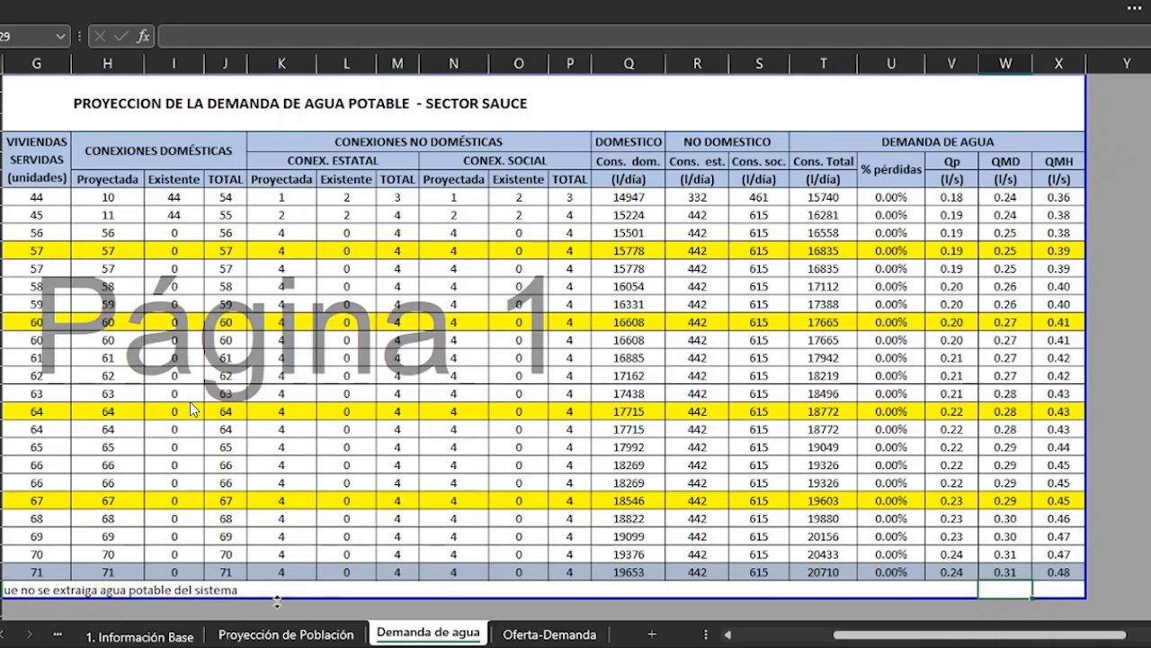
Step: Check the design parameters K1 and K2 for maximum daily and hourly flow at the end of the base information
{"action": "left_click", "coordinate": [137, 636]}
{"action": "scroll", "coordinate": [411, 530], "scroll_direction": "down", "scroll_amount": 15}
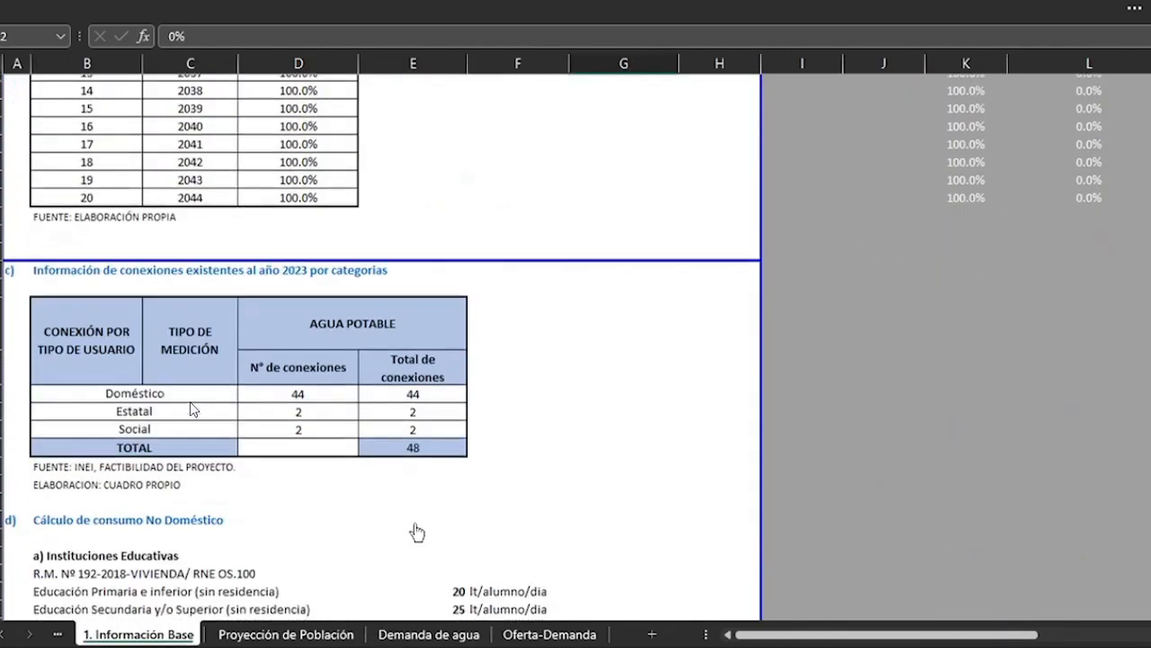
{"action": "scroll", "coordinate": [412, 523], "scroll_direction": "down", "scroll_amount": 20}
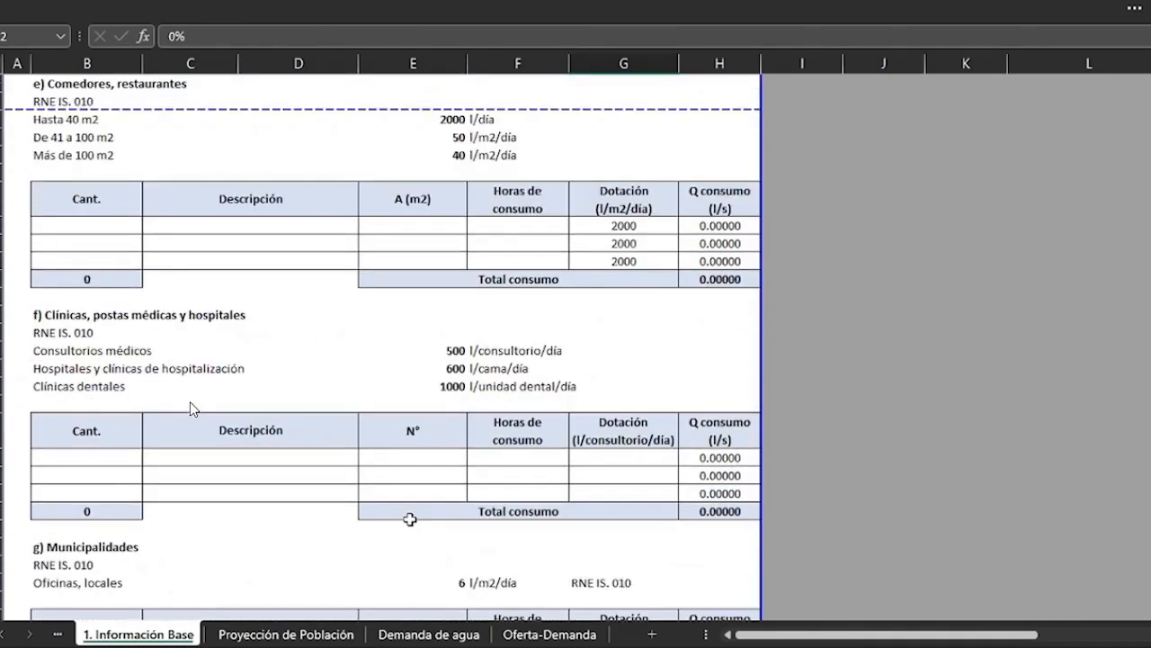
{"action": "scroll", "coordinate": [409, 524], "scroll_direction": "down", "scroll_amount": 9}
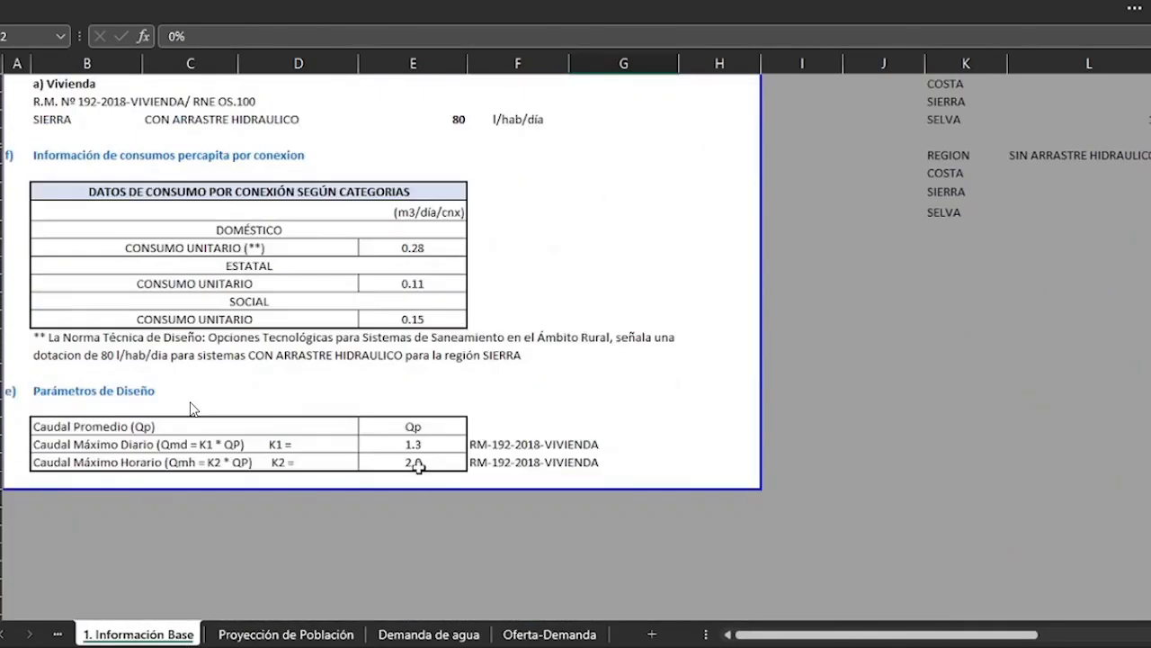
{"action": "left_click", "coordinate": [428, 634]}
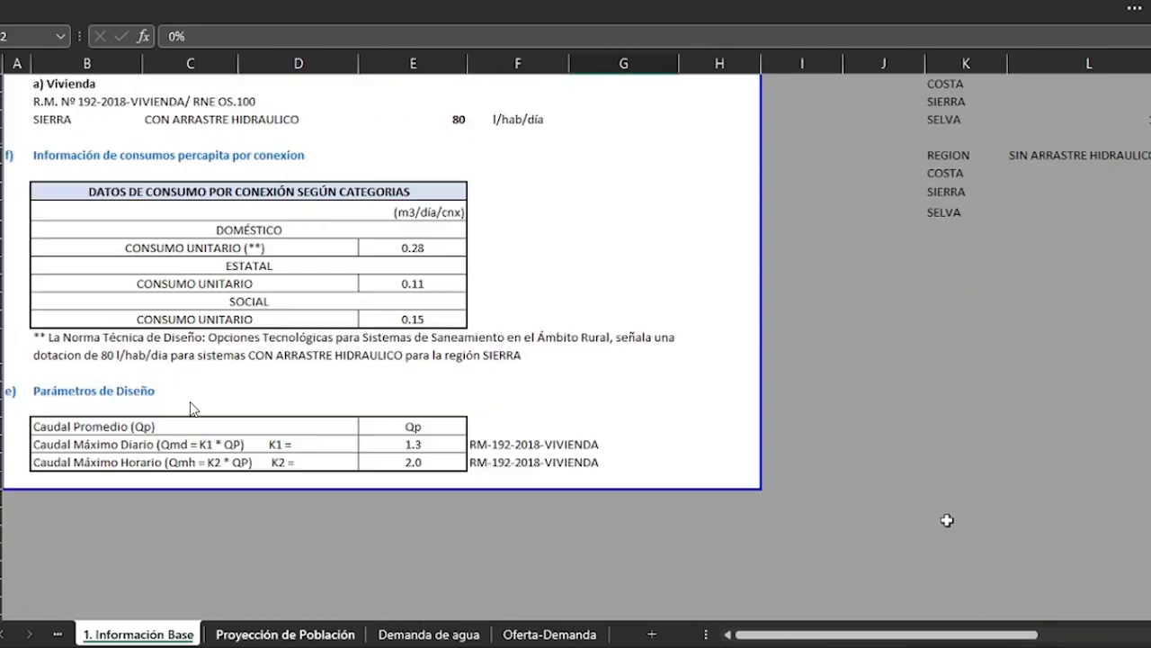
Step: Set the loss percentage with project to 15% in the base information and review the updated water demand projection
{"action": "left_click", "coordinate": [171, 634]}
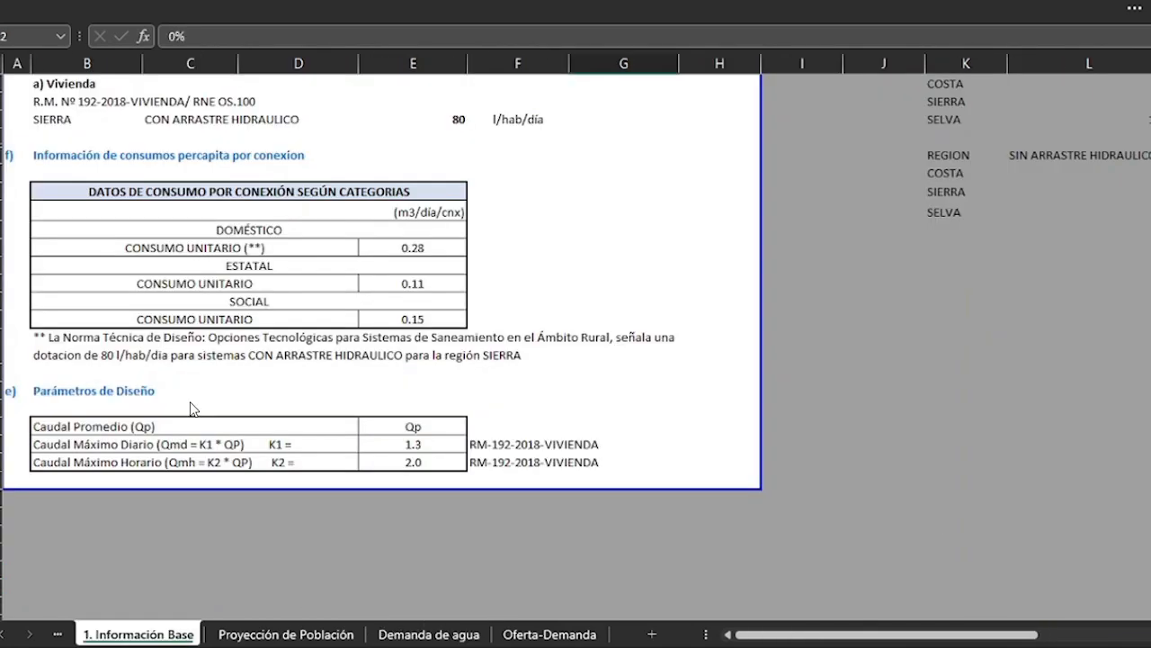
{"action": "scroll", "coordinate": [191, 409], "scroll_direction": "up", "scroll_amount": 10}
{"action": "type", "text": "15"}
{"action": "key", "text": "Return"}
{"action": "key", "text": "ctrl+Page_Down"}
{"action": "key", "text": "ctrl+Page_Down"}
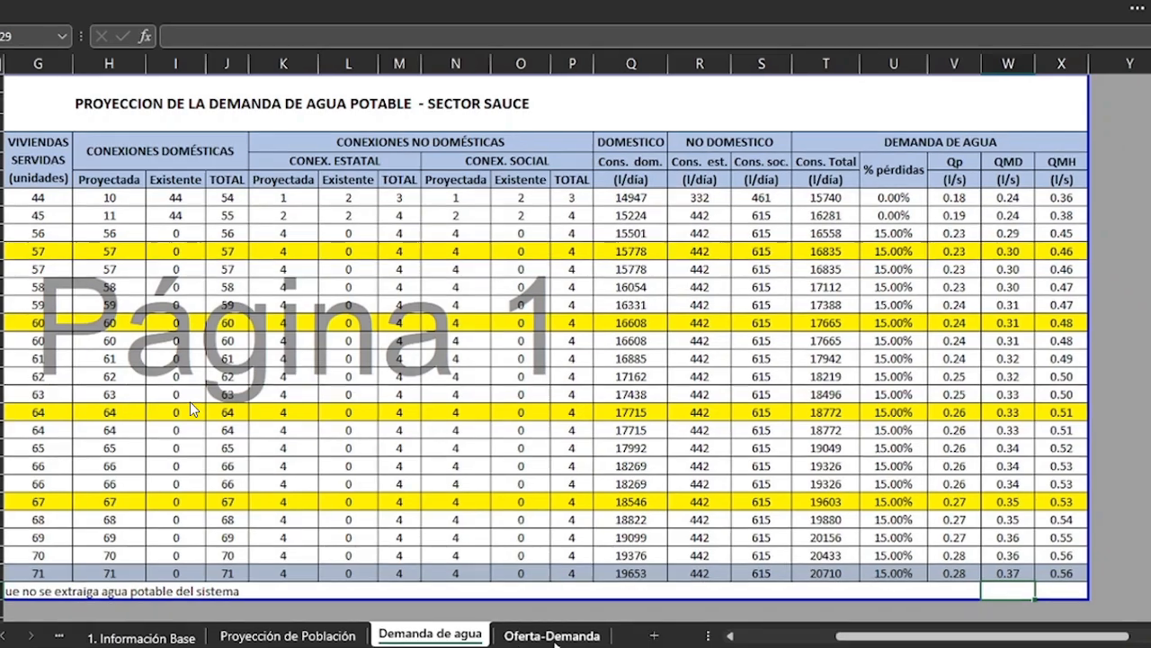
Step: Inspect the water source supply for 2023 and the regulation volume formula for 2024 in the supply and demand table
{"action": "left_click", "coordinate": [550, 634]}
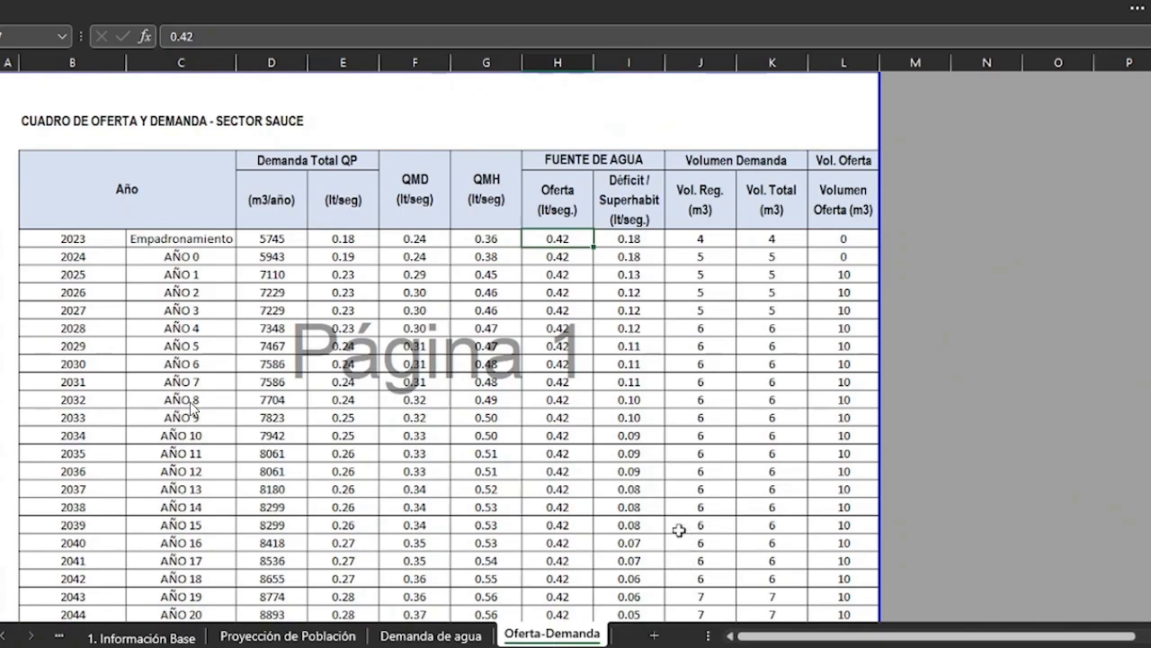
{"action": "left_click_drag", "start_coordinate": [579, 162], "coordinate": [575, 210]}
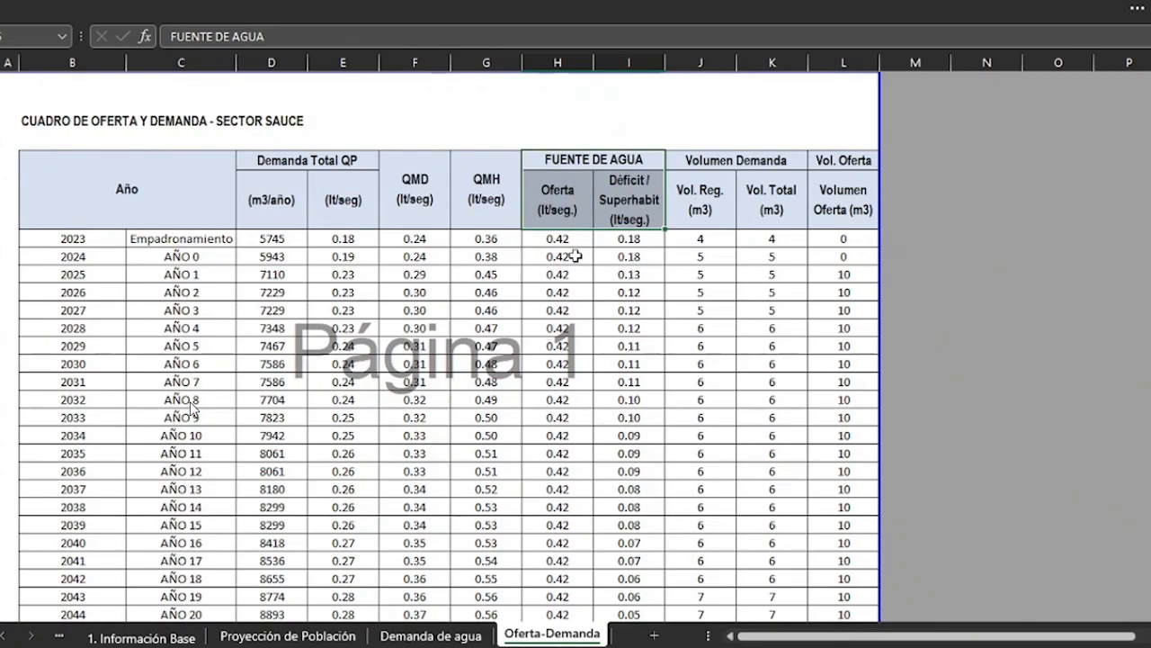
{"action": "left_click", "coordinate": [566, 239]}
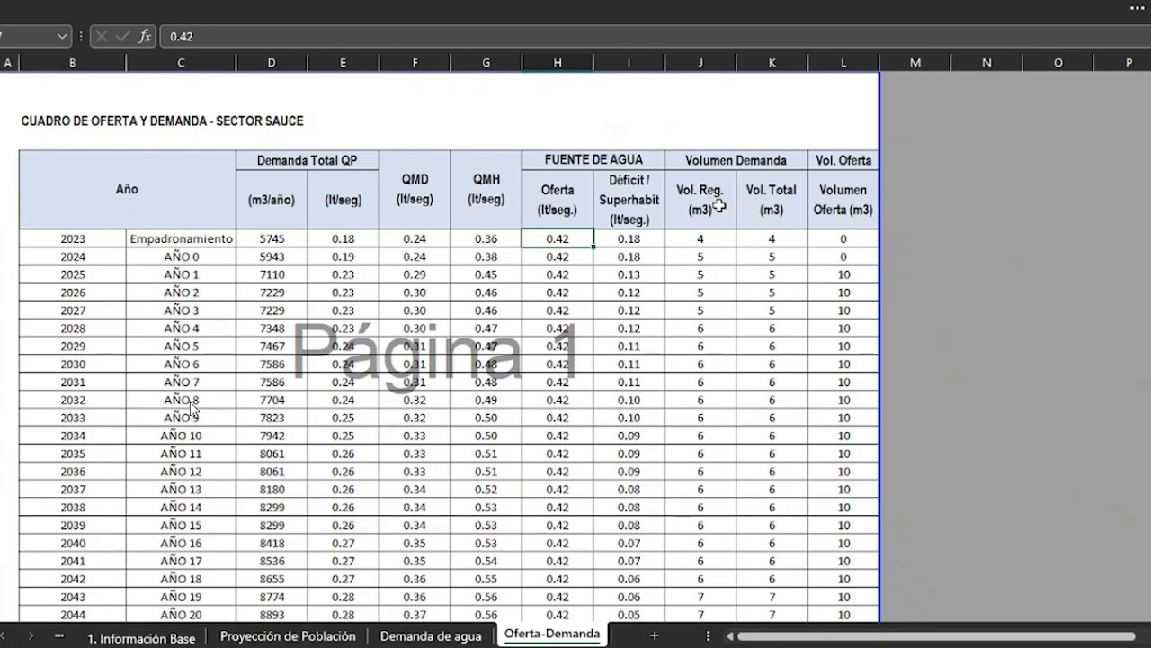
{"action": "left_click", "coordinate": [704, 253]}
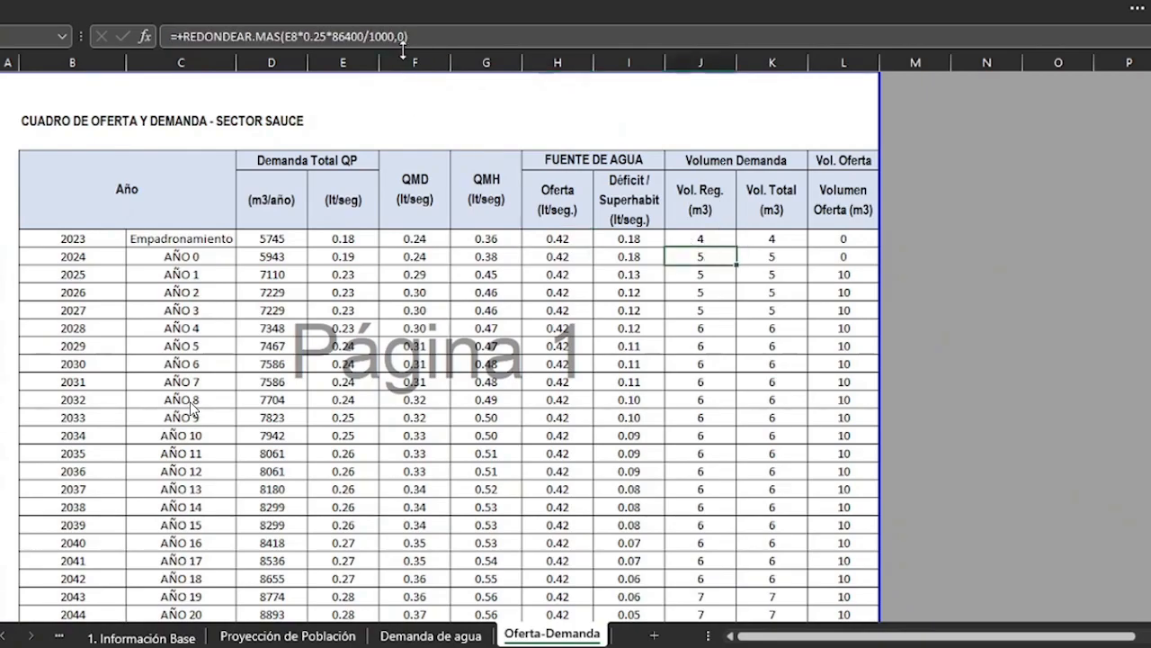
Step: Inspect the 2024 regulation and total volume formulas and the 2023 supply volume in the supply and demand table
{"action": "left_click", "coordinate": [430, 38]}
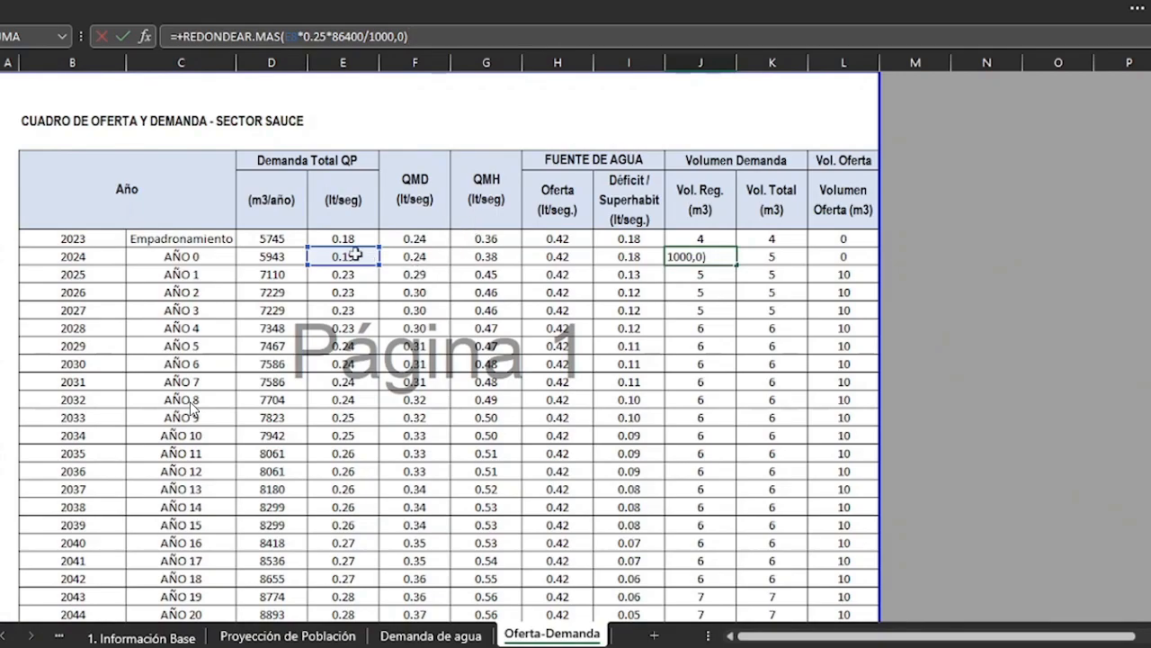
{"action": "left_click", "coordinate": [771, 255]}
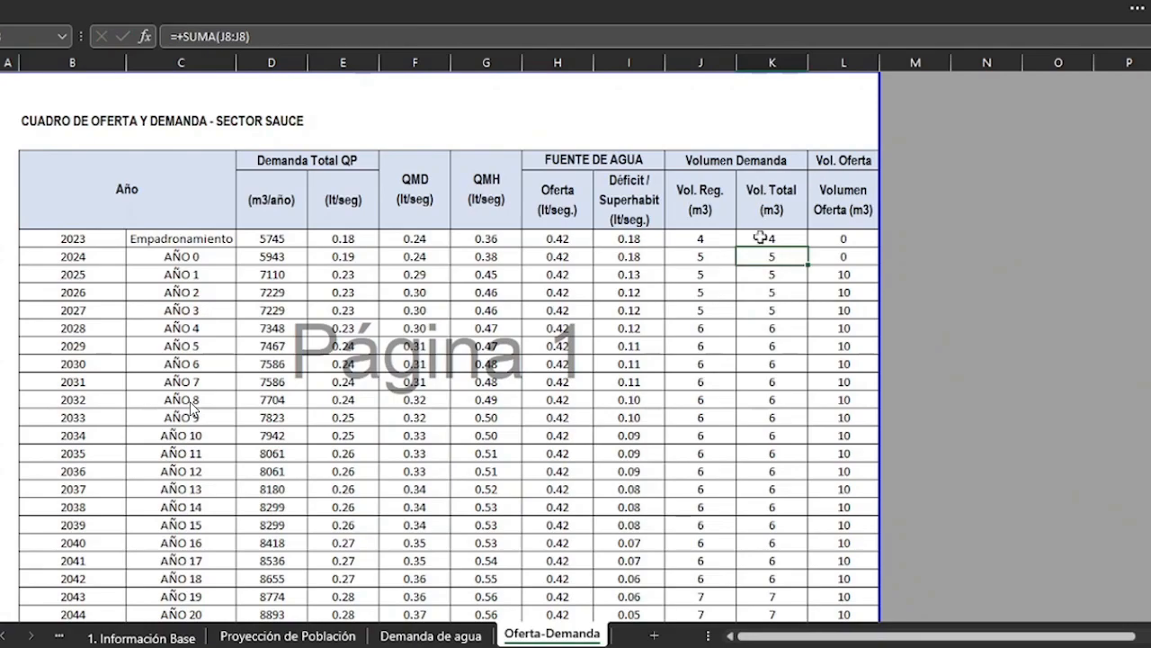
{"action": "left_click", "coordinate": [844, 238]}
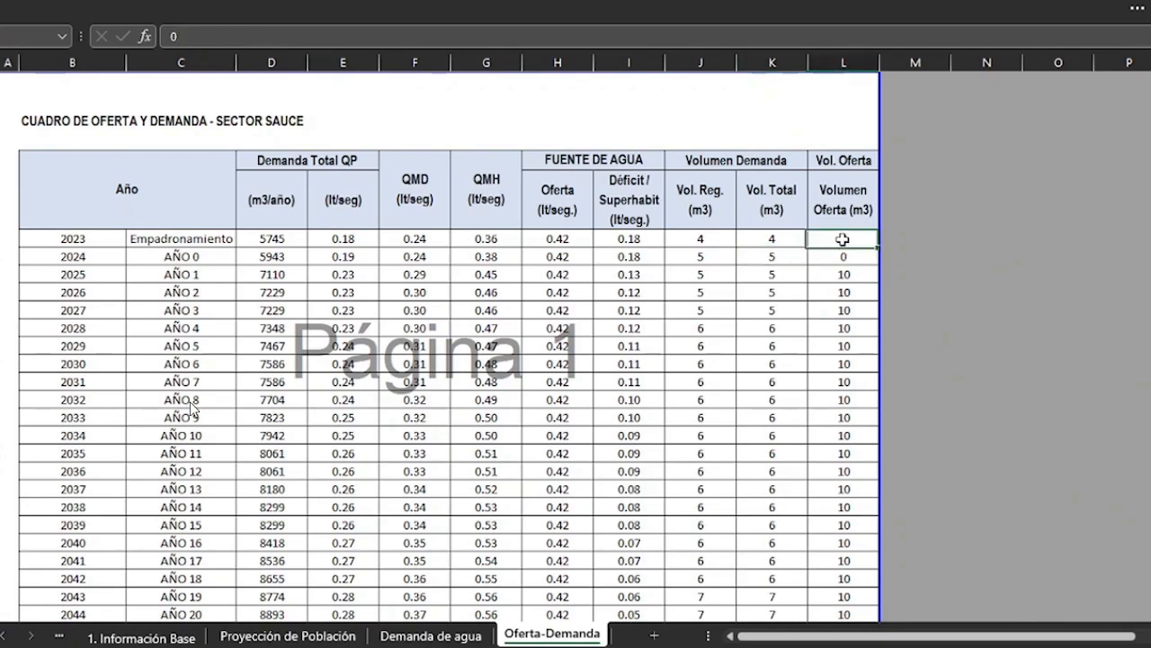
Step: Link the 2024 supply volume to the 2023 supply volume with the formula =+L7
{"action": "left_click", "coordinate": [843, 253]}
{"action": "type", "text": "=+"}
{"action": "key", "text": "Up"}
{"action": "key", "text": "ctrl+Return"}
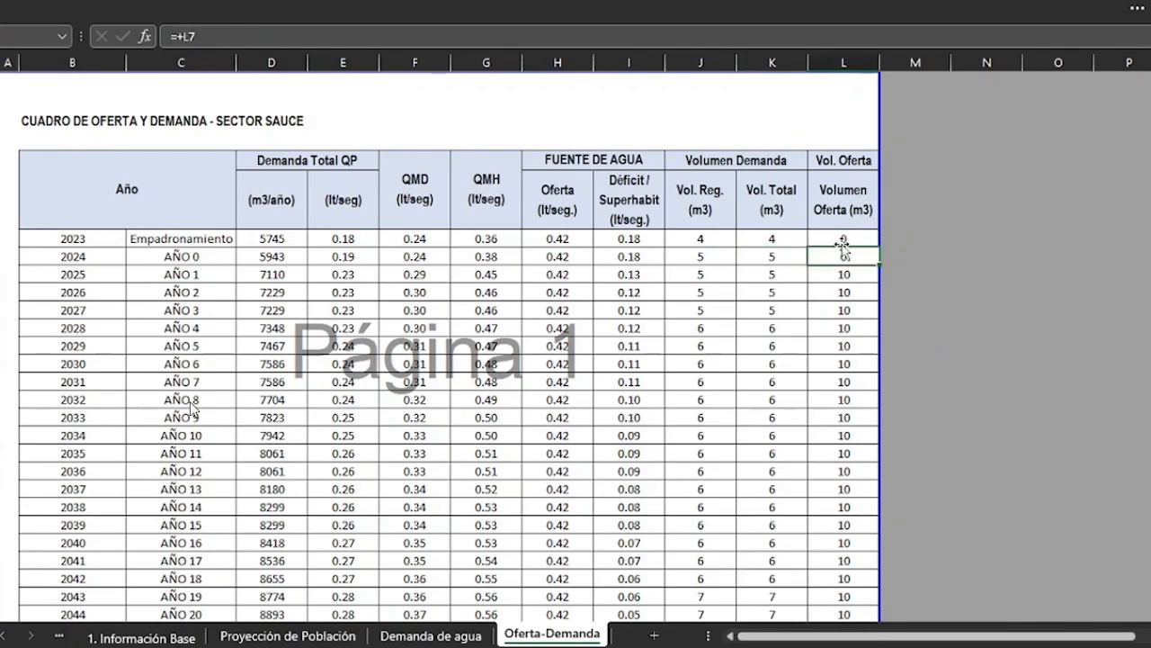
{"action": "key", "text": "ctrl+c"}
{"action": "key", "text": "ctrl+shift+v"}
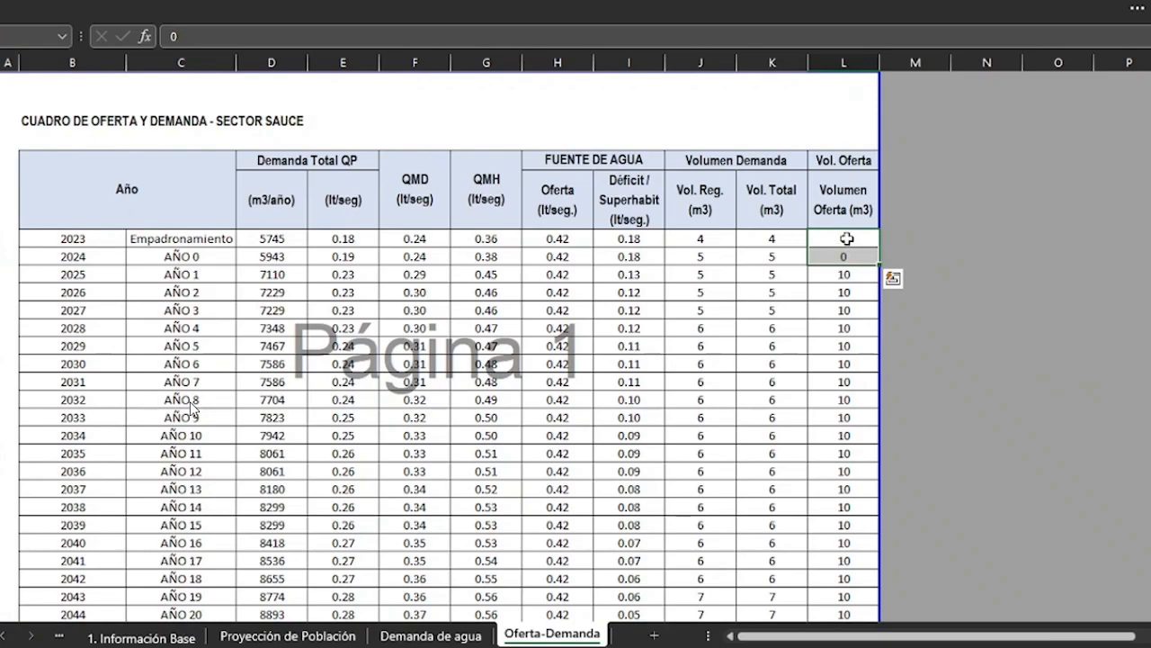
Step: Set the 2023 supply volume to 5 m3 in the supply and demand table
{"action": "left_click", "coordinate": [844, 239]}
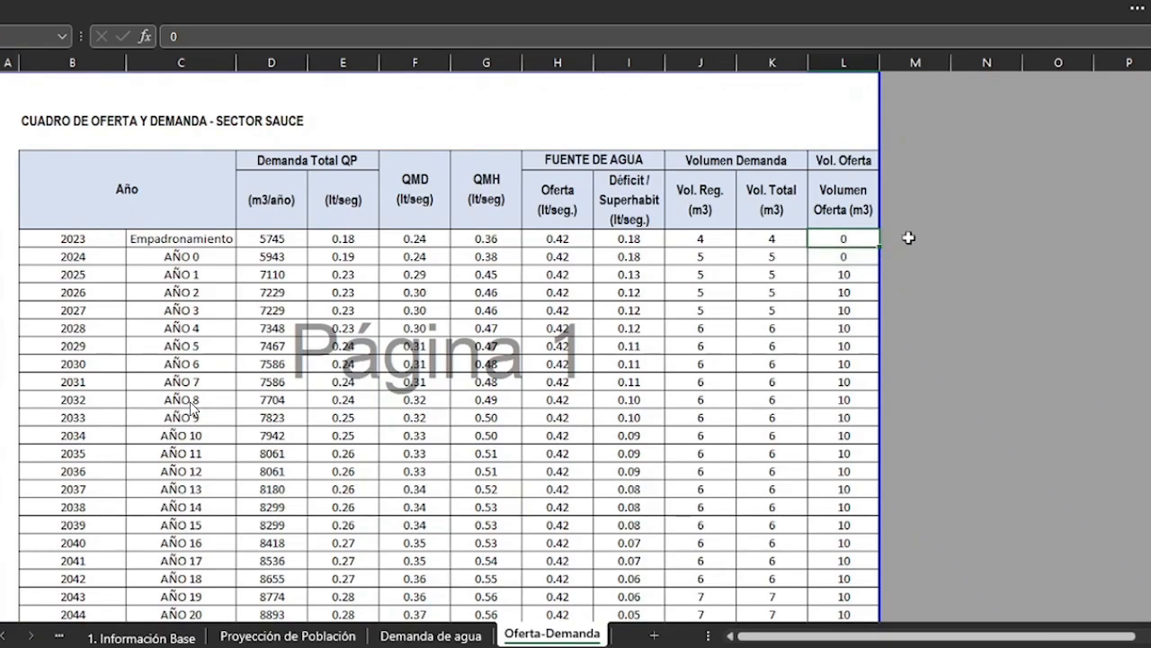
{"action": "type", "text": "5"}
{"action": "key", "text": "Return"}
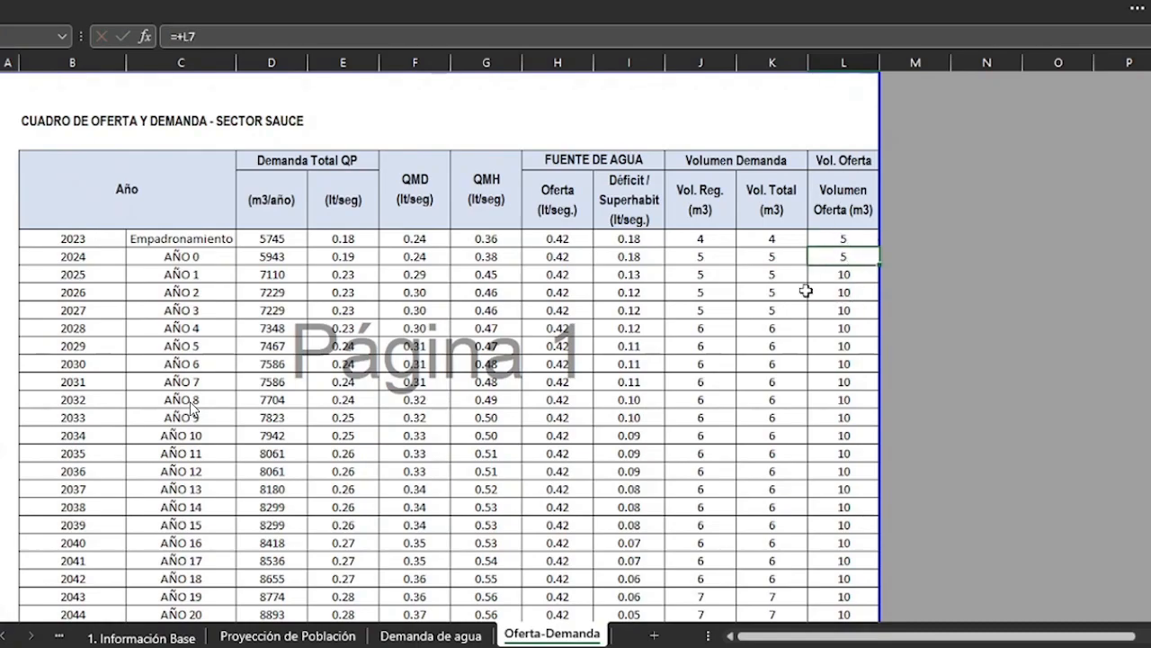
Step: Review the demand and supply volumes through 2044, the 2025 and 2026 supply volume entries, and the start of the water source balance
{"action": "scroll", "coordinate": [807, 289], "scroll_direction": "down", "scroll_amount": 3}
{"action": "scroll", "coordinate": [764, 431], "scroll_direction": "up", "scroll_amount": 4}
{"action": "scroll", "coordinate": [773, 228], "scroll_direction": "down", "scroll_amount": 5}
{"action": "scroll", "coordinate": [774, 225], "scroll_direction": "up", "scroll_amount": 3}
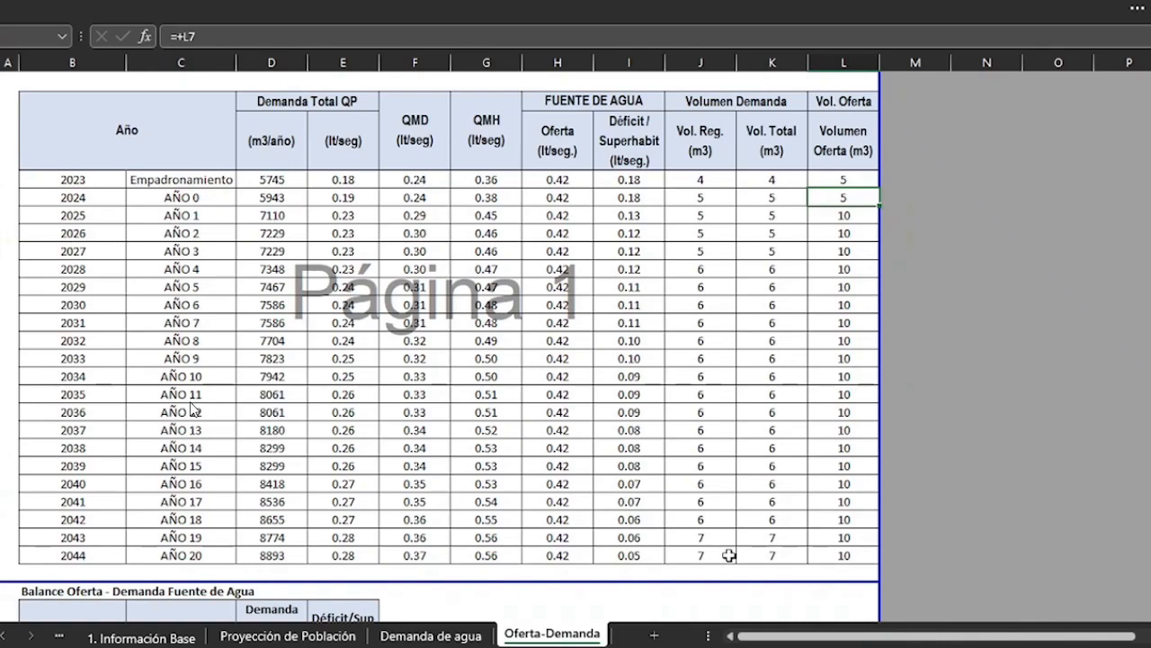
{"action": "left_click", "coordinate": [832, 233]}
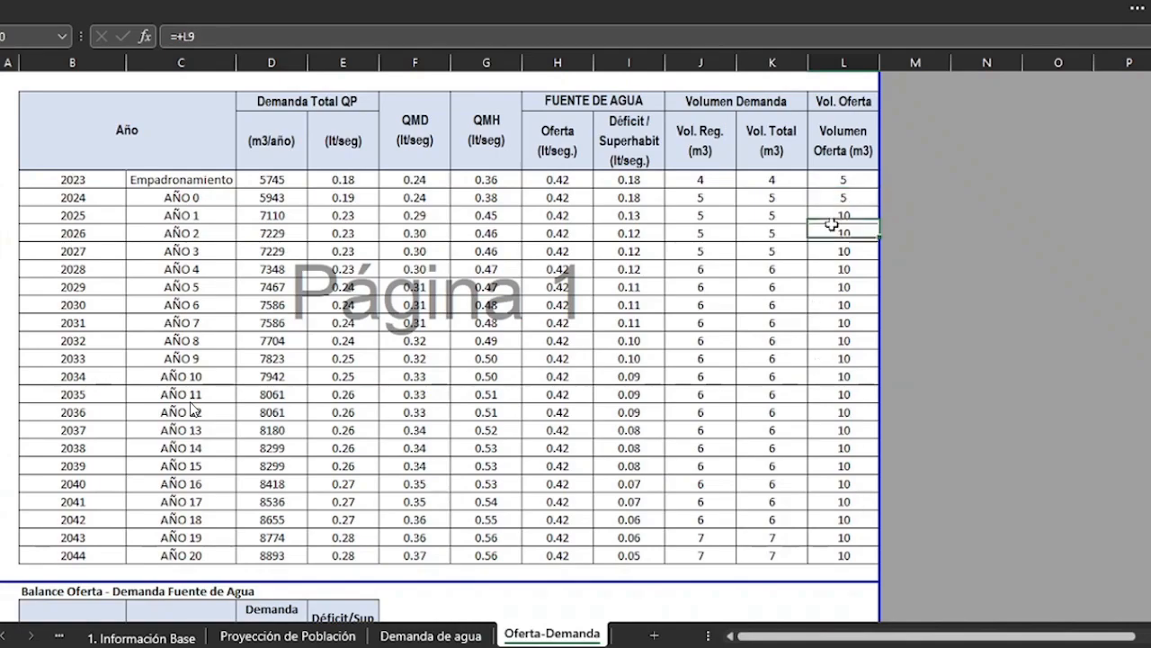
{"action": "left_click", "coordinate": [830, 212]}
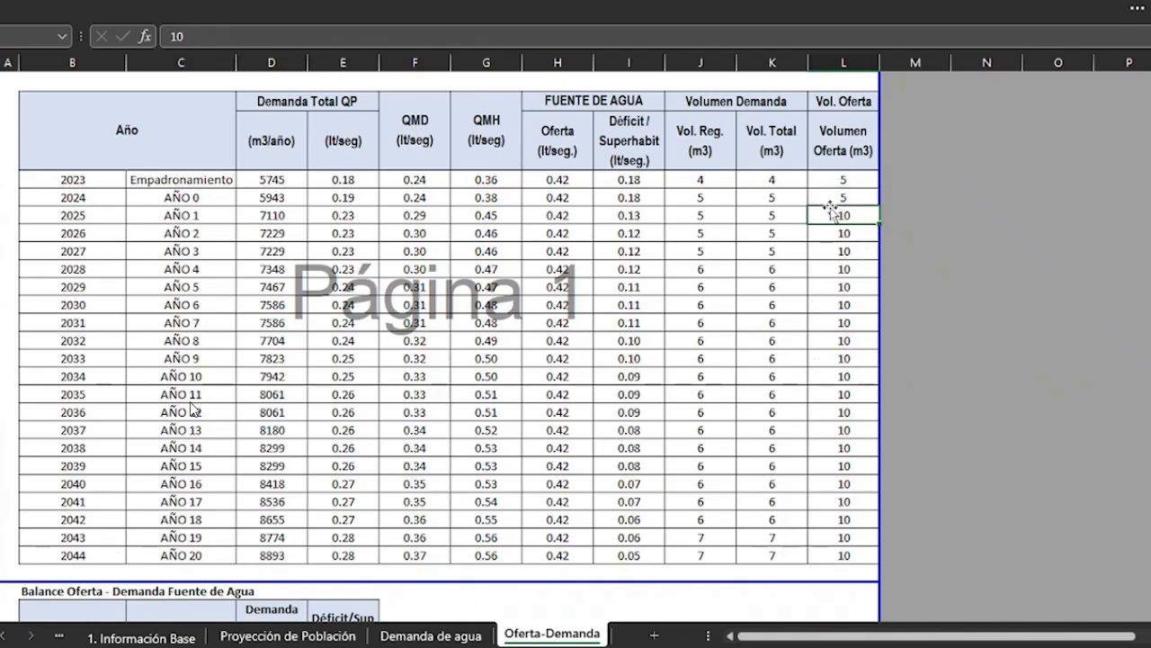
{"action": "scroll", "coordinate": [716, 337], "scroll_direction": "down", "scroll_amount": 4}
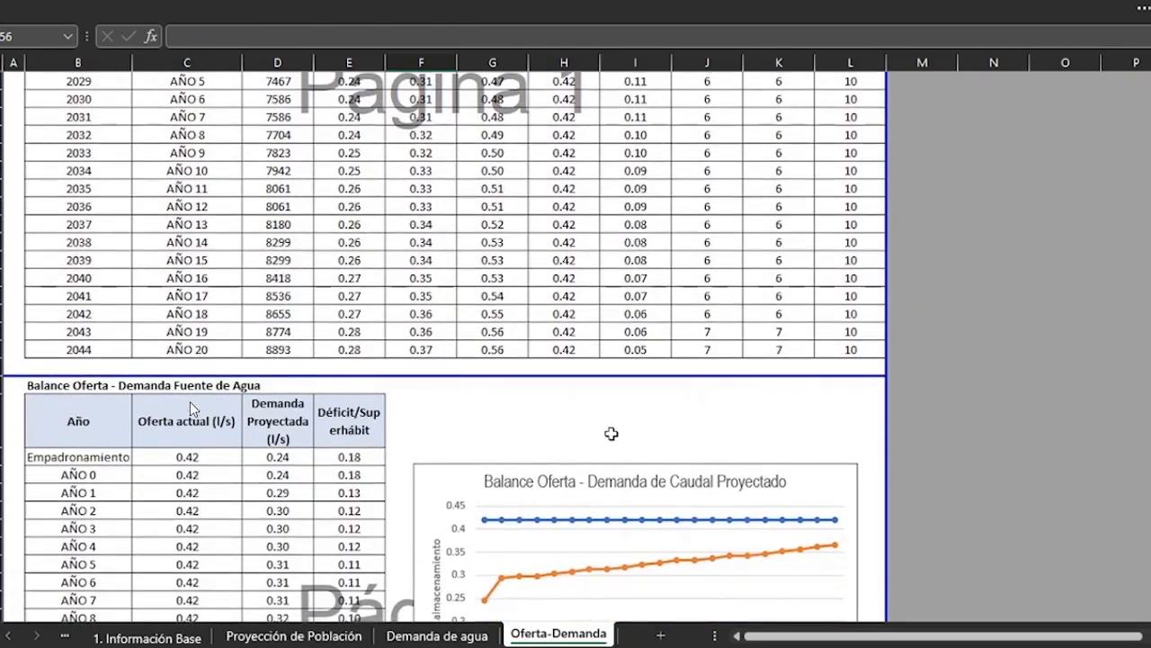
{"action": "scroll", "coordinate": [558, 420], "scroll_direction": "down", "scroll_amount": 1}
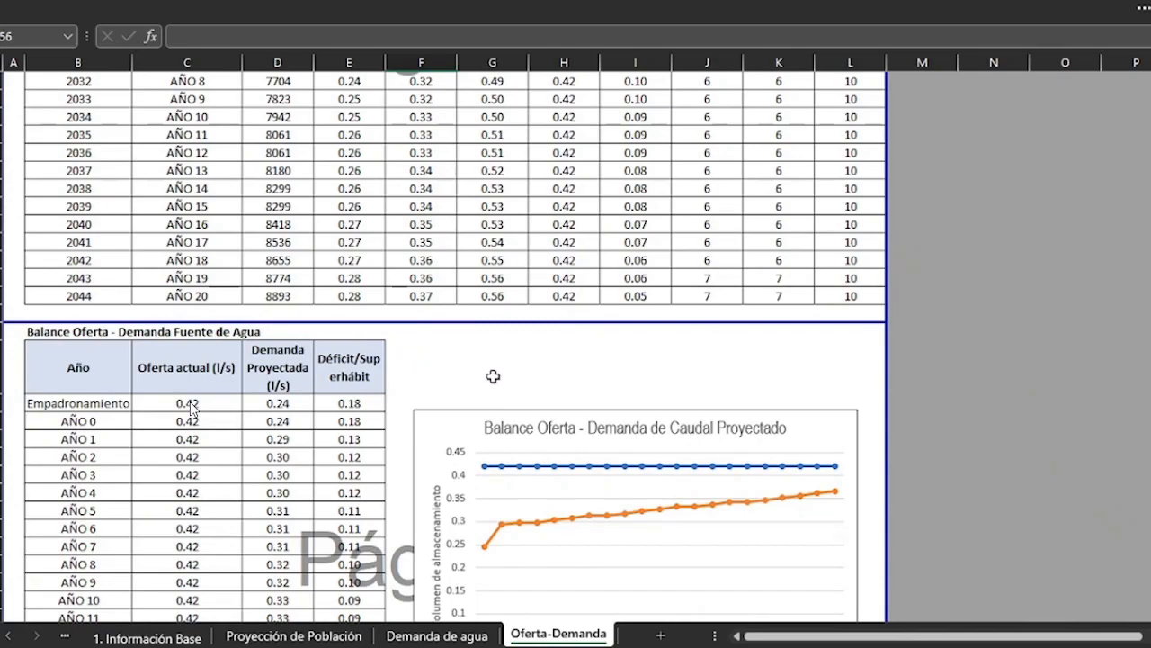
{"action": "scroll", "coordinate": [490, 375], "scroll_direction": "up", "scroll_amount": 6}
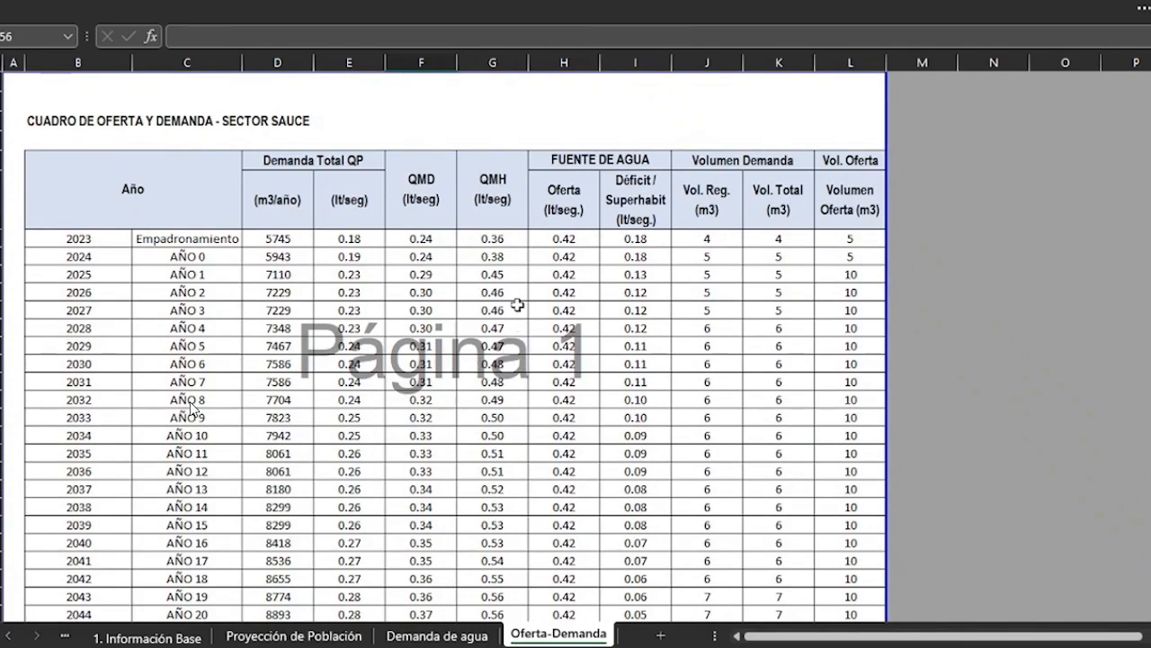
Step: Inspect the 2023 water source supply and its deficit/surplus formula against the maximum daily flow
{"action": "left_click", "coordinate": [563, 242]}
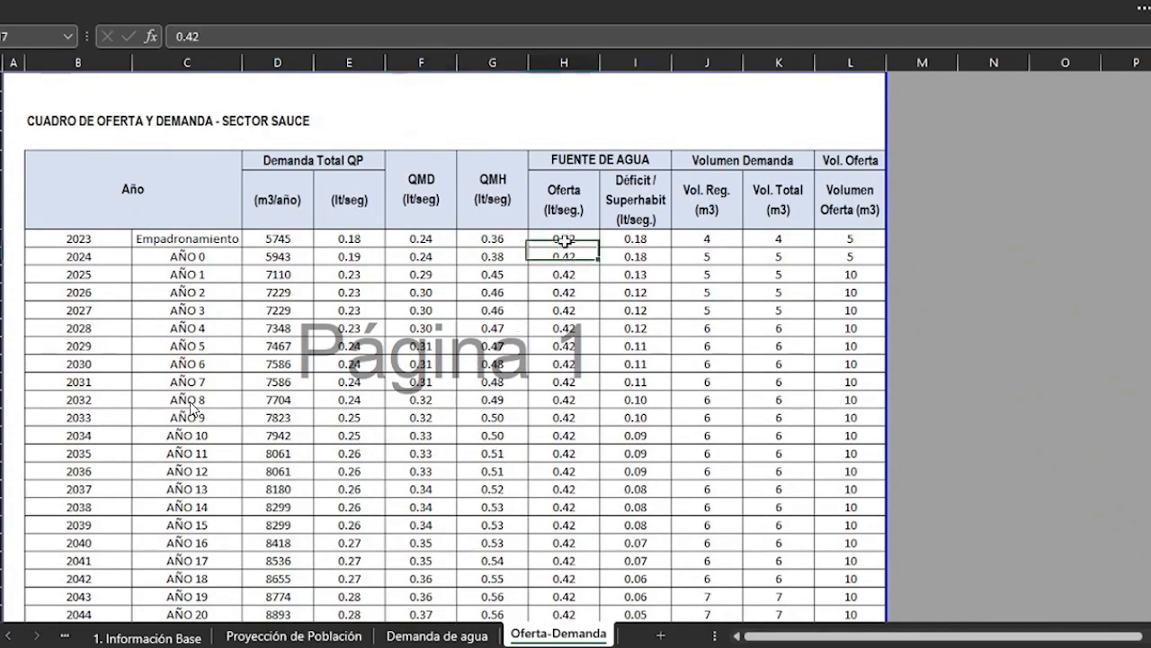
{"action": "left_click", "coordinate": [623, 238]}
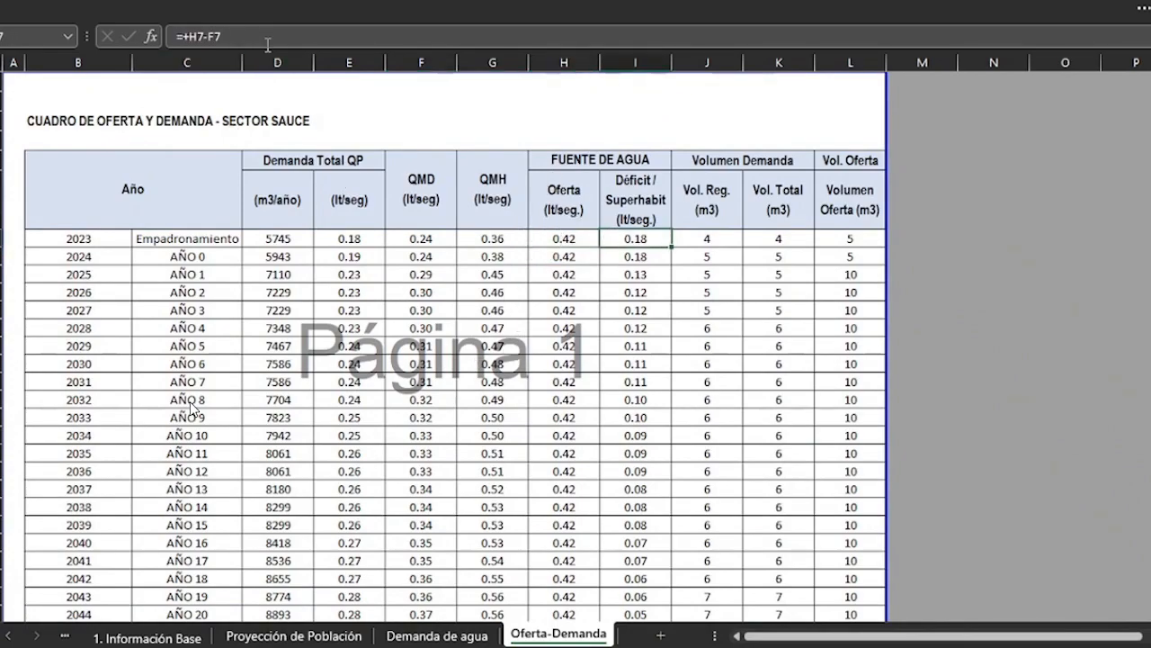
{"action": "left_click", "coordinate": [270, 37]}
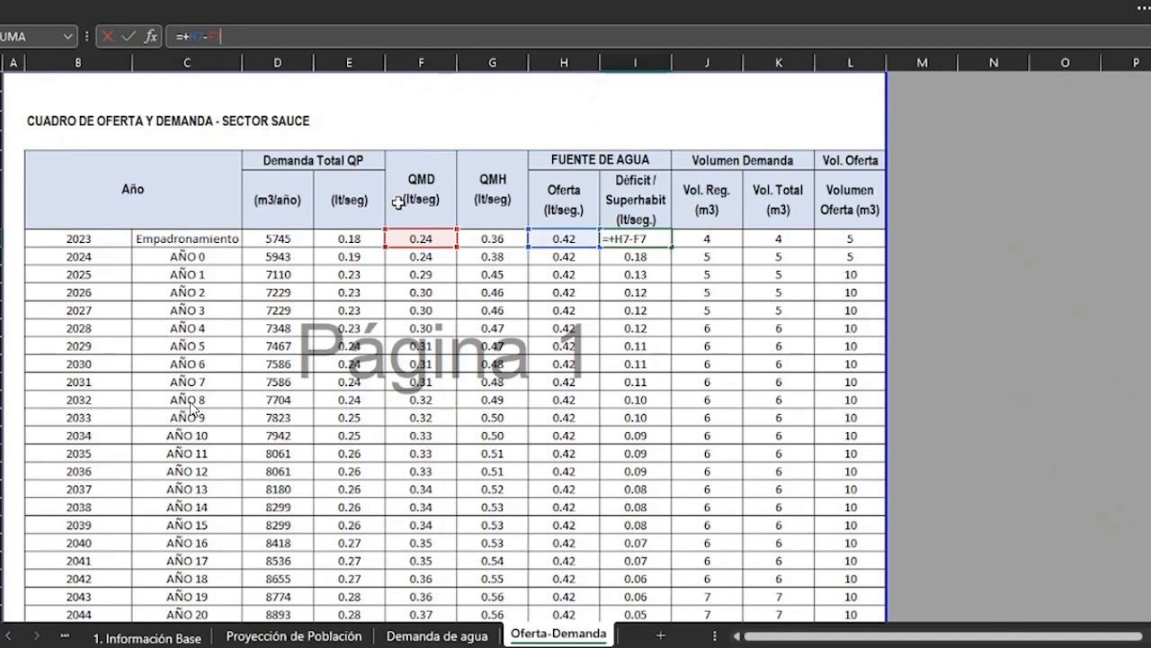
{"action": "key", "text": "Escape"}
{"action": "left_click", "coordinate": [367, 327]}
Step: Examine the supply and demand balance tables and charts for the water source flow and the storage volume
{"action": "scroll", "coordinate": [366, 322], "scroll_direction": "down", "scroll_amount": 7}
{"action": "scroll", "coordinate": [360, 319], "scroll_direction": "down", "scroll_amount": 3}
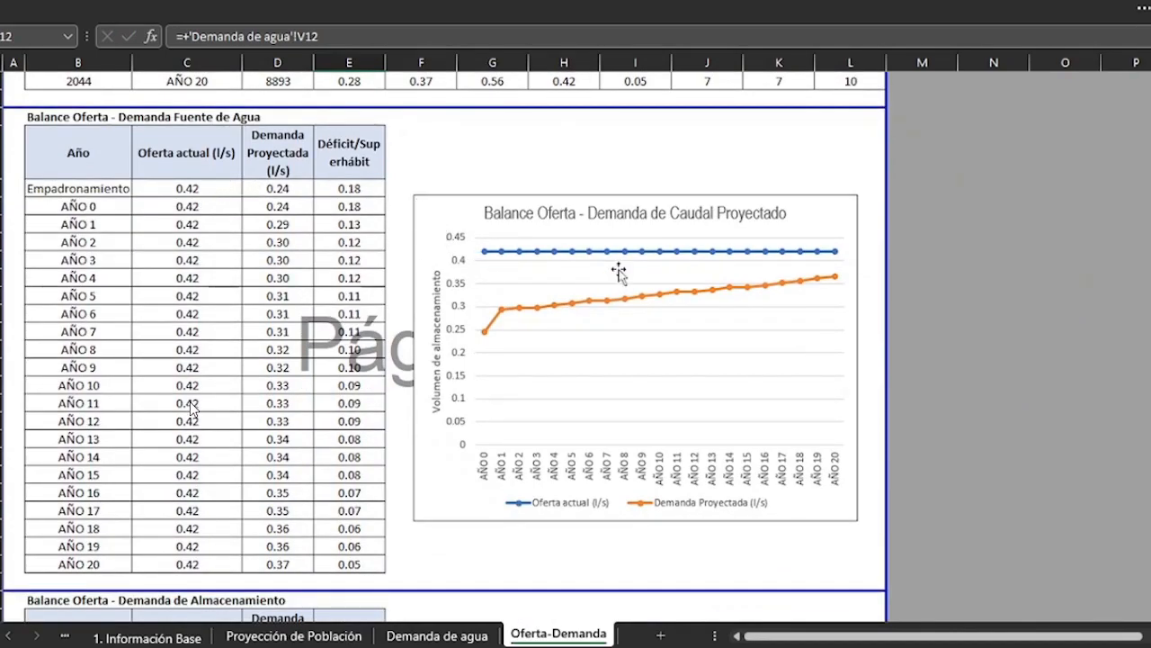
{"action": "scroll", "coordinate": [531, 373], "scroll_direction": "down", "scroll_amount": 5}
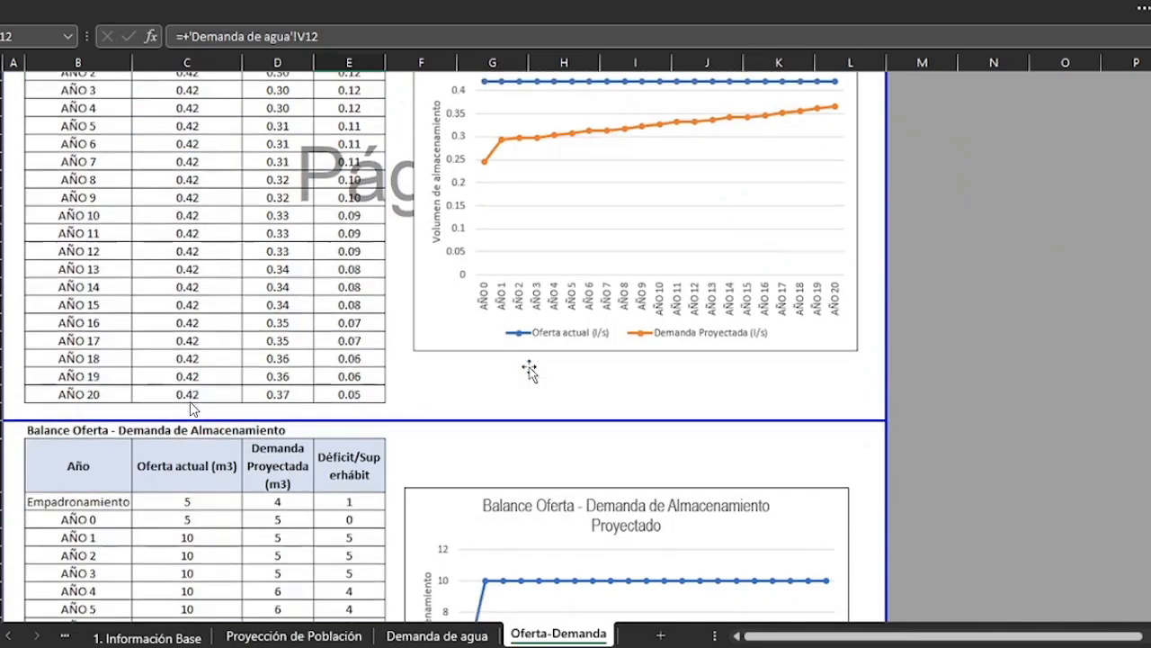
{"action": "scroll", "coordinate": [483, 360], "scroll_direction": "down", "scroll_amount": 1}
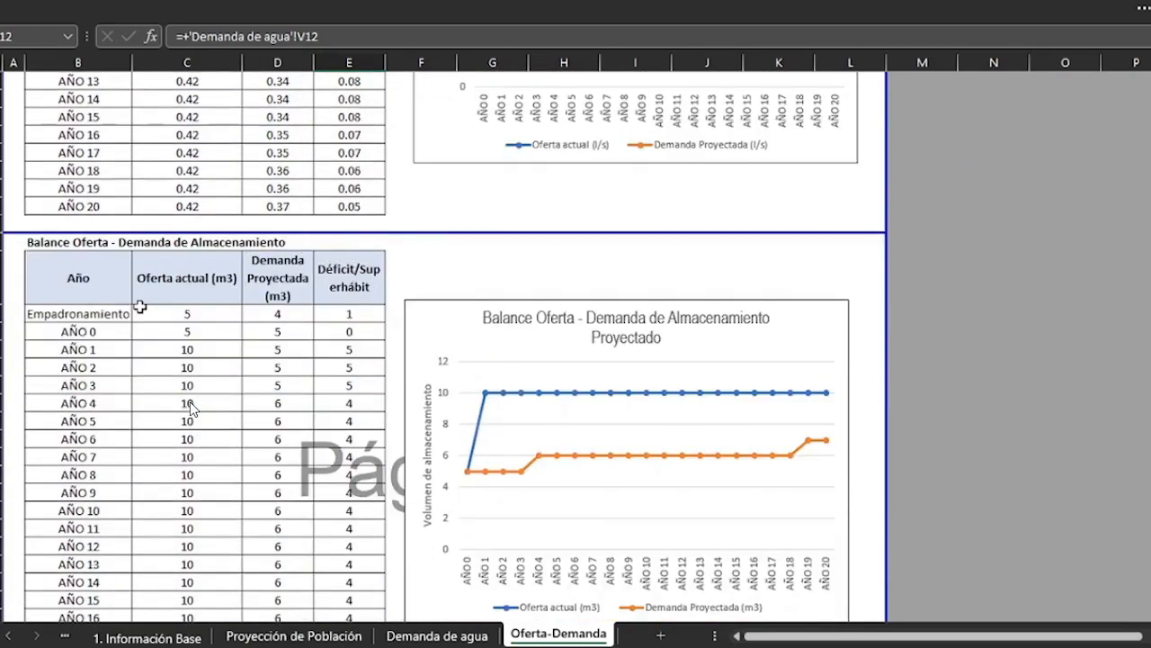
{"action": "scroll", "coordinate": [144, 306], "scroll_direction": "down", "scroll_amount": 1}
{"action": "scroll", "coordinate": [136, 280], "scroll_direction": "down", "scroll_amount": 1}
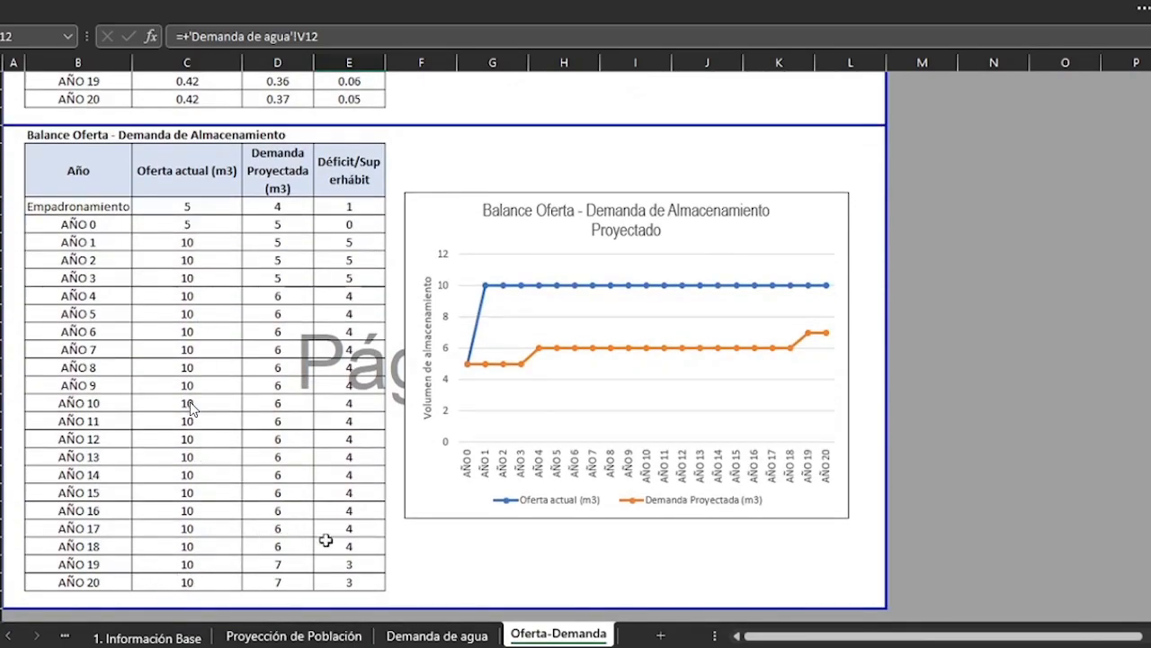
{"action": "scroll", "coordinate": [562, 359], "scroll_direction": "up", "scroll_amount": 4}
{"action": "scroll", "coordinate": [569, 373], "scroll_direction": "up", "scroll_amount": 15}
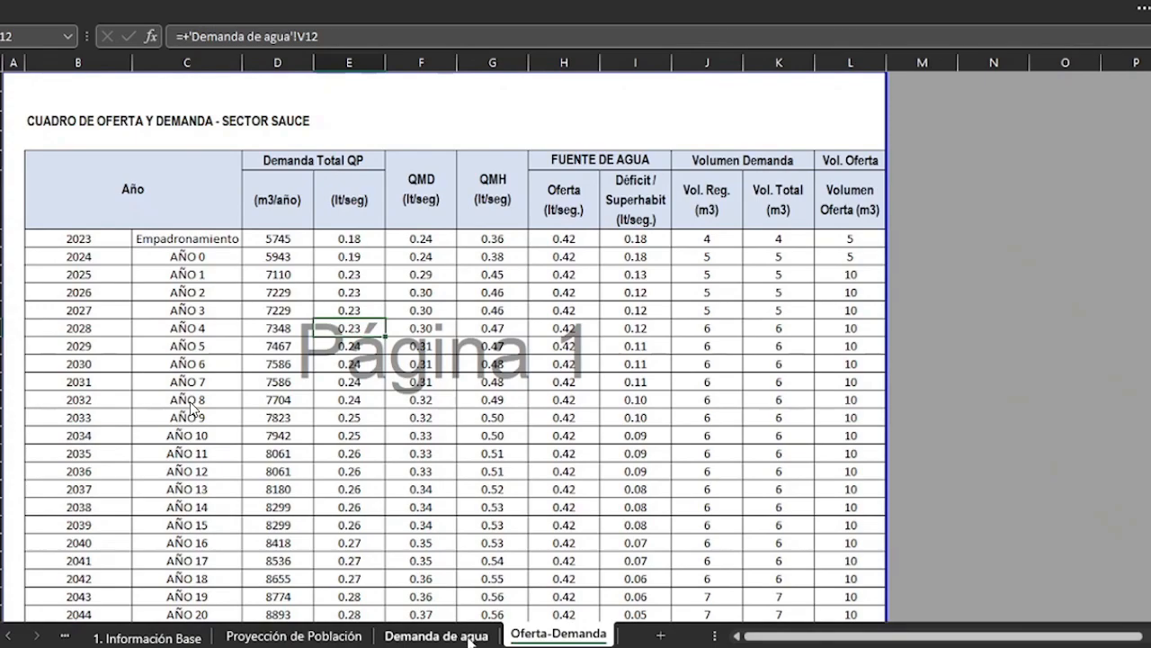
Step: Review the full water demand projection table, from the demand flows back to the population and coverage columns
{"action": "left_click", "coordinate": [437, 635]}
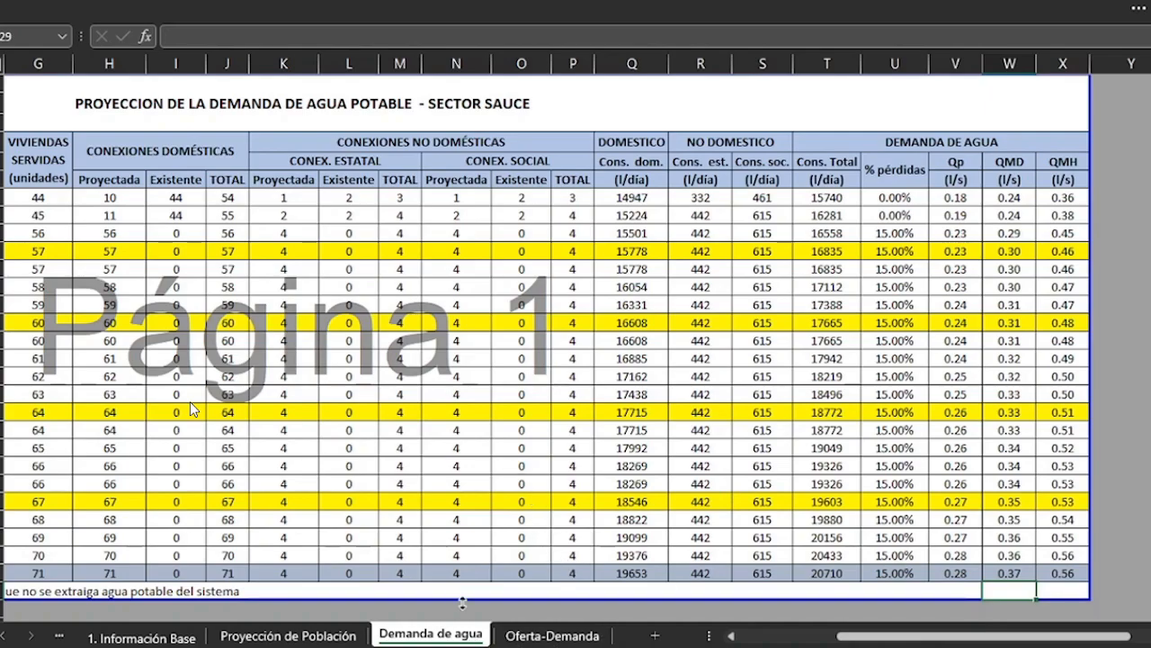
{"action": "left_click_drag", "start_coordinate": [902, 637], "coordinate": [803, 630]}
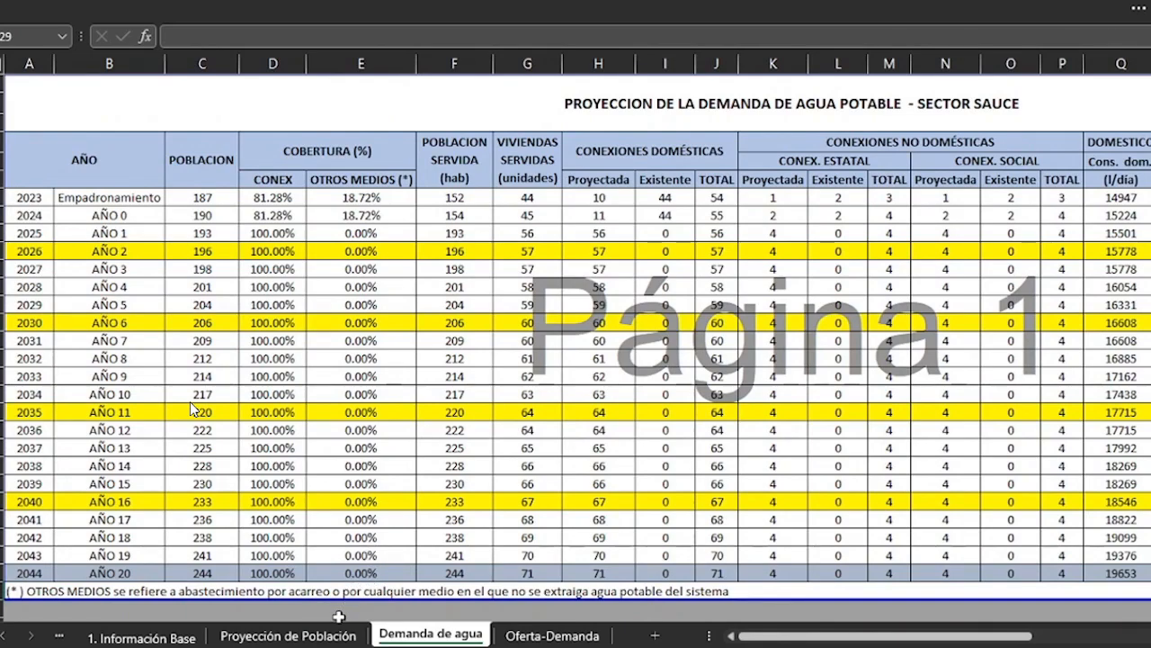
{"action": "left_click", "coordinate": [324, 608]}
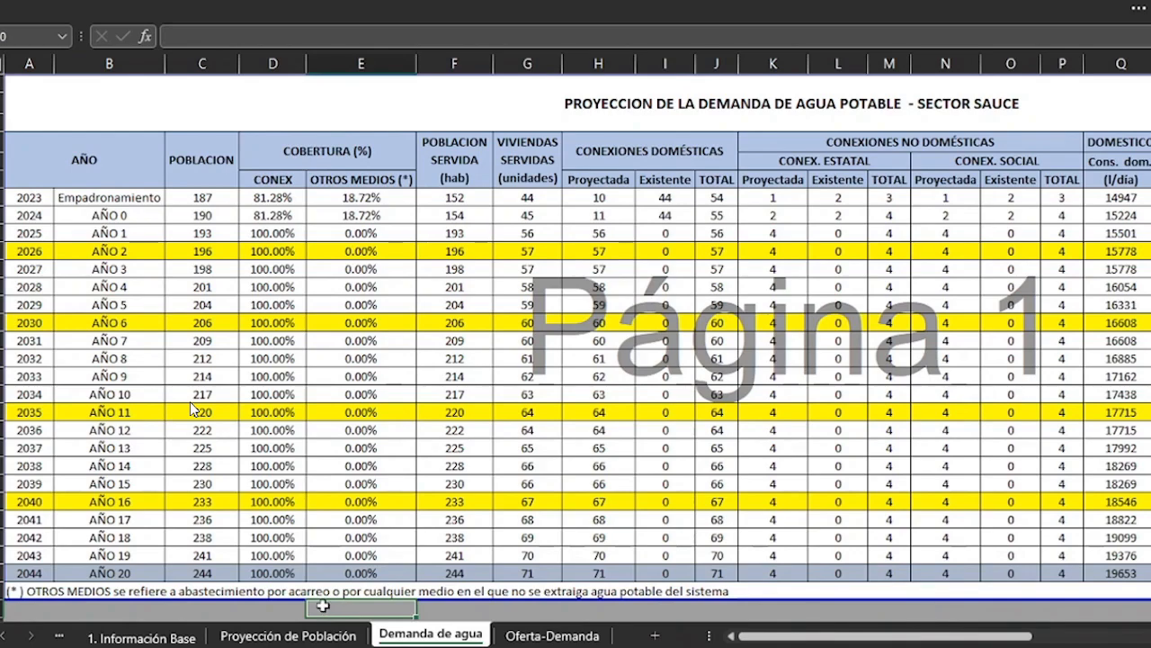